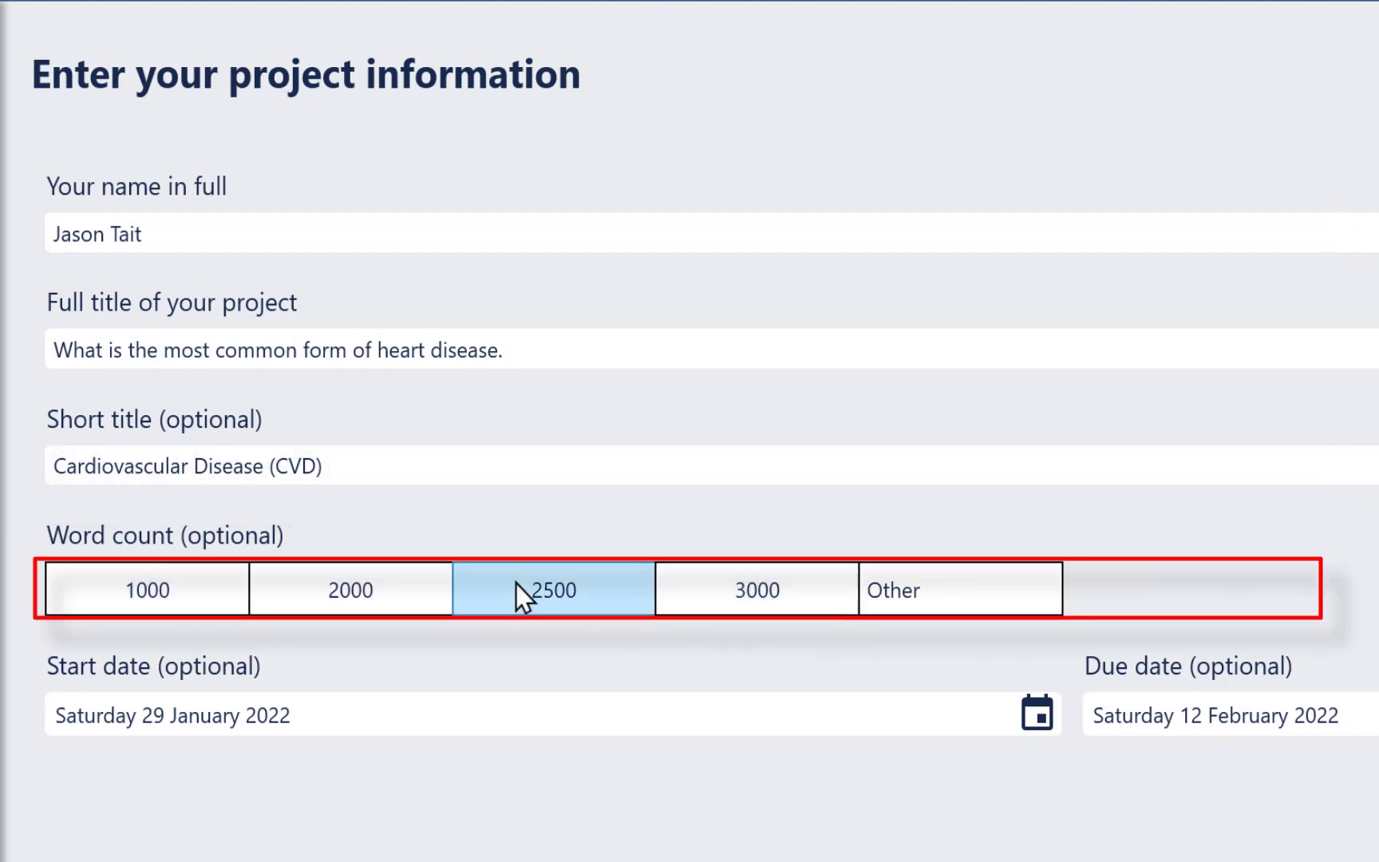
Step: Set a custom project word count of 1500
{"action": "left_click", "coordinate": [916, 592]}
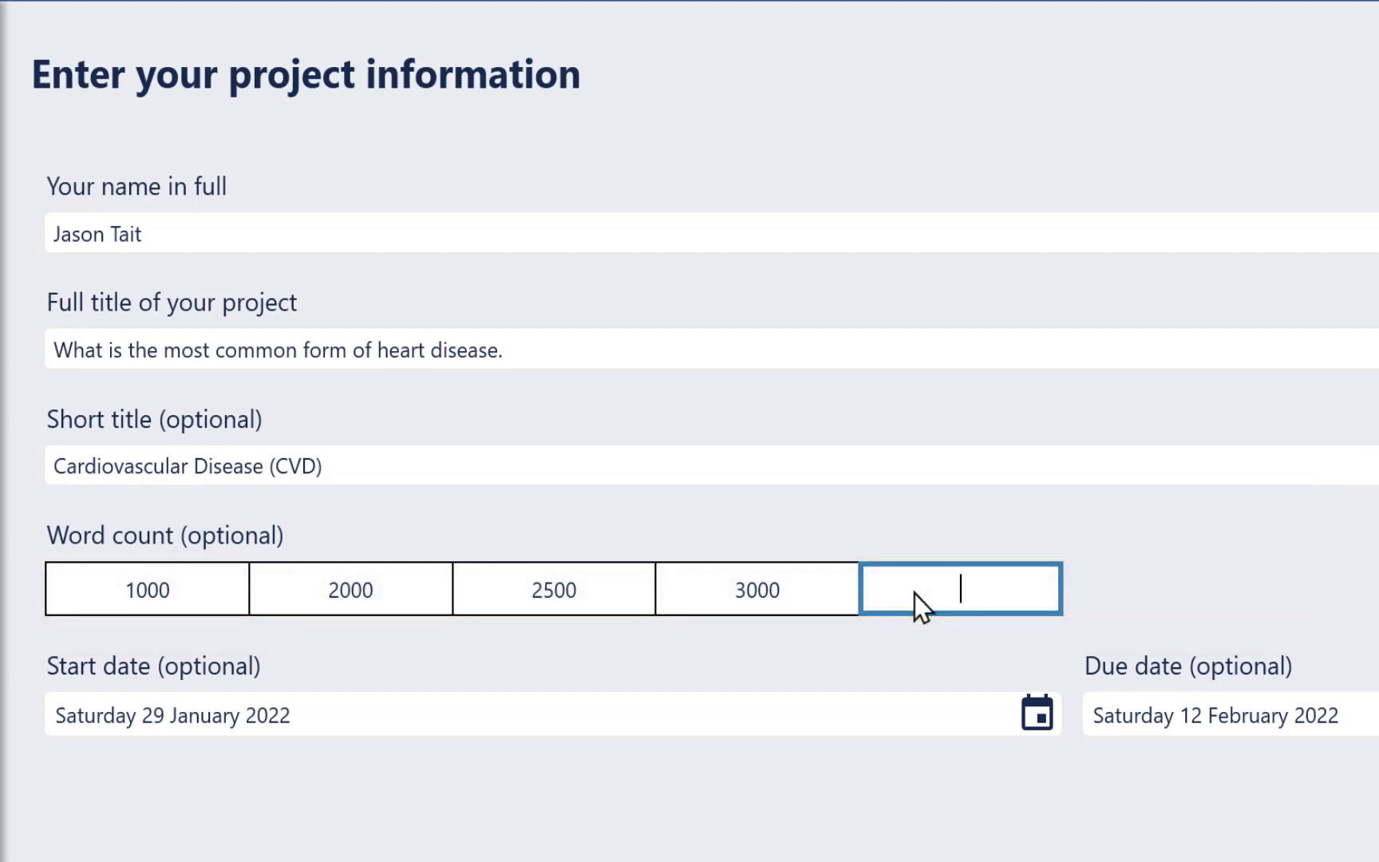
{"action": "type", "text": "1500"}
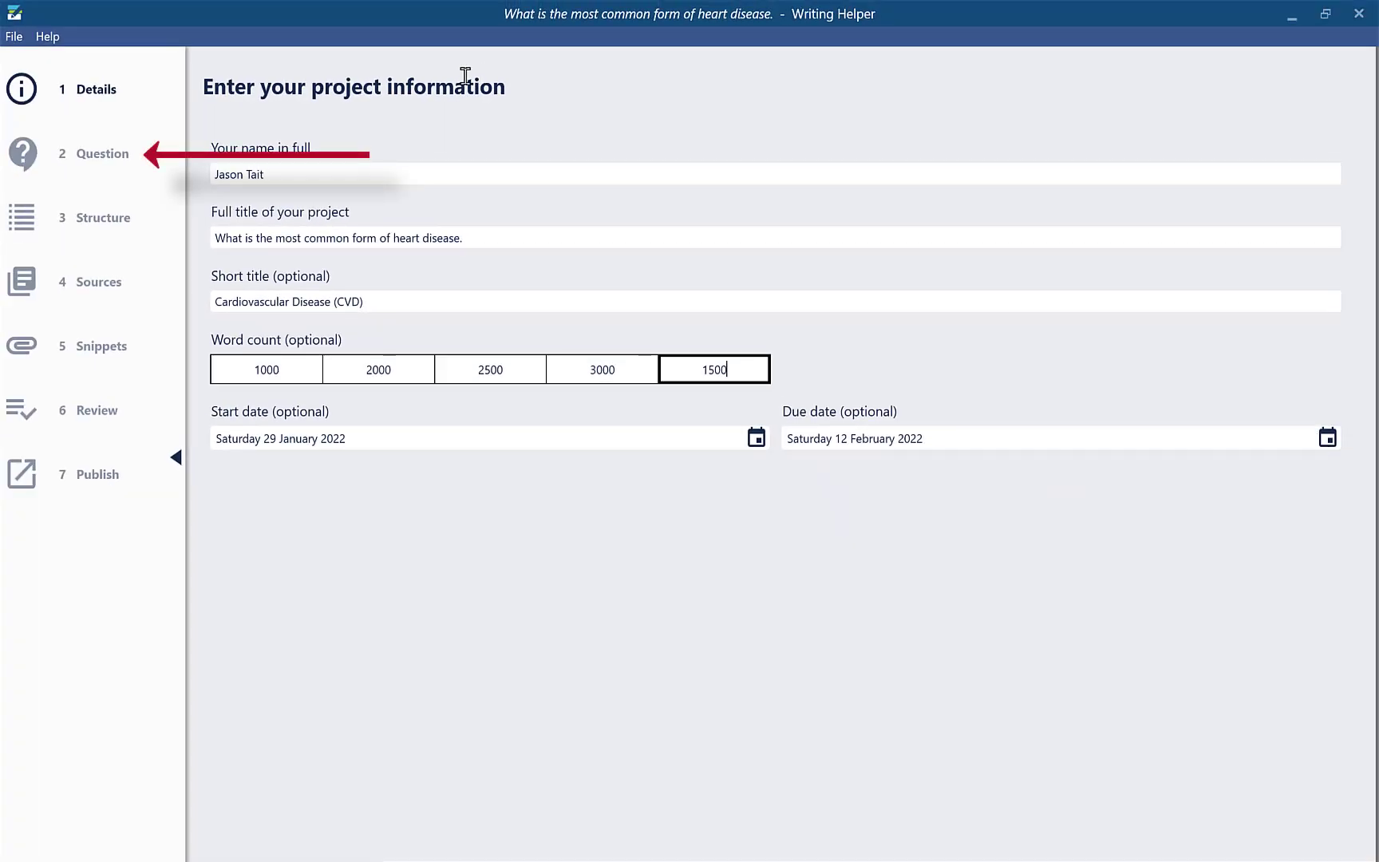
Step: In the Question stage, examine the instructional verbs and the definition of Propose, and close the list
{"action": "left_click", "coordinate": [111, 146]}
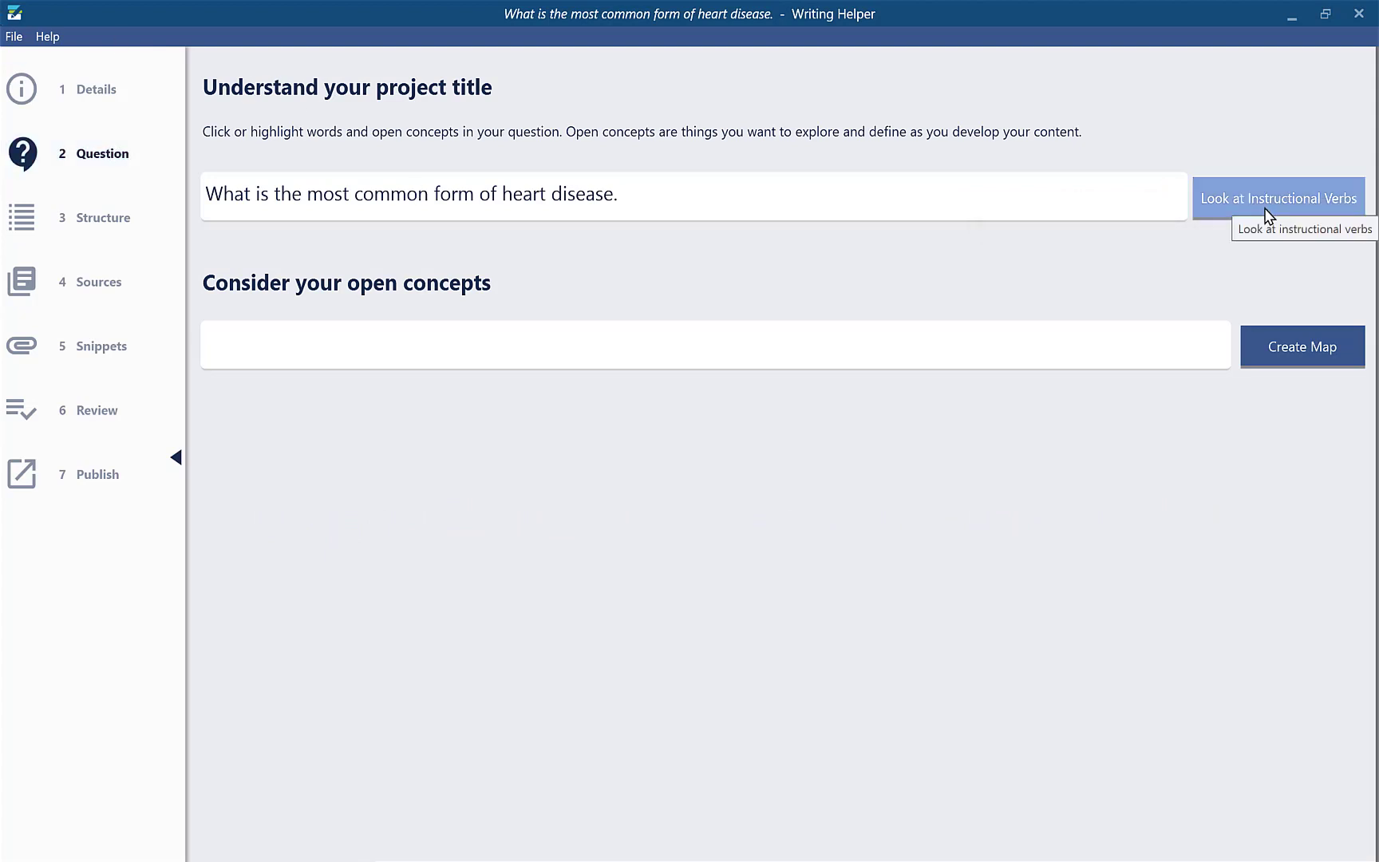
{"action": "left_click", "coordinate": [1200, 212]}
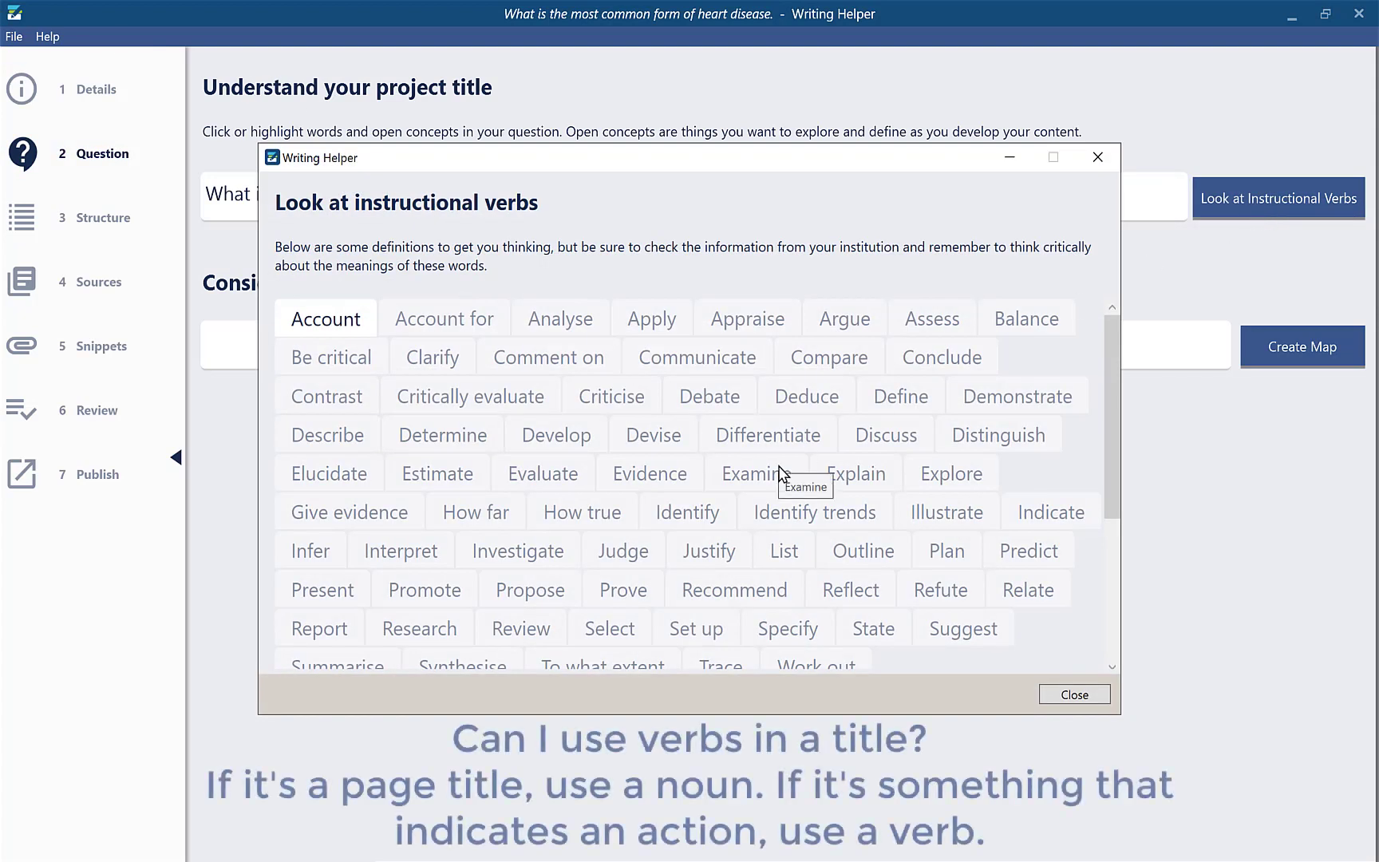
{"action": "scroll", "coordinate": [778, 469], "scroll_direction": "down", "scroll_amount": 3}
{"action": "scroll", "coordinate": [782, 472], "scroll_direction": "up", "scroll_amount": 2}
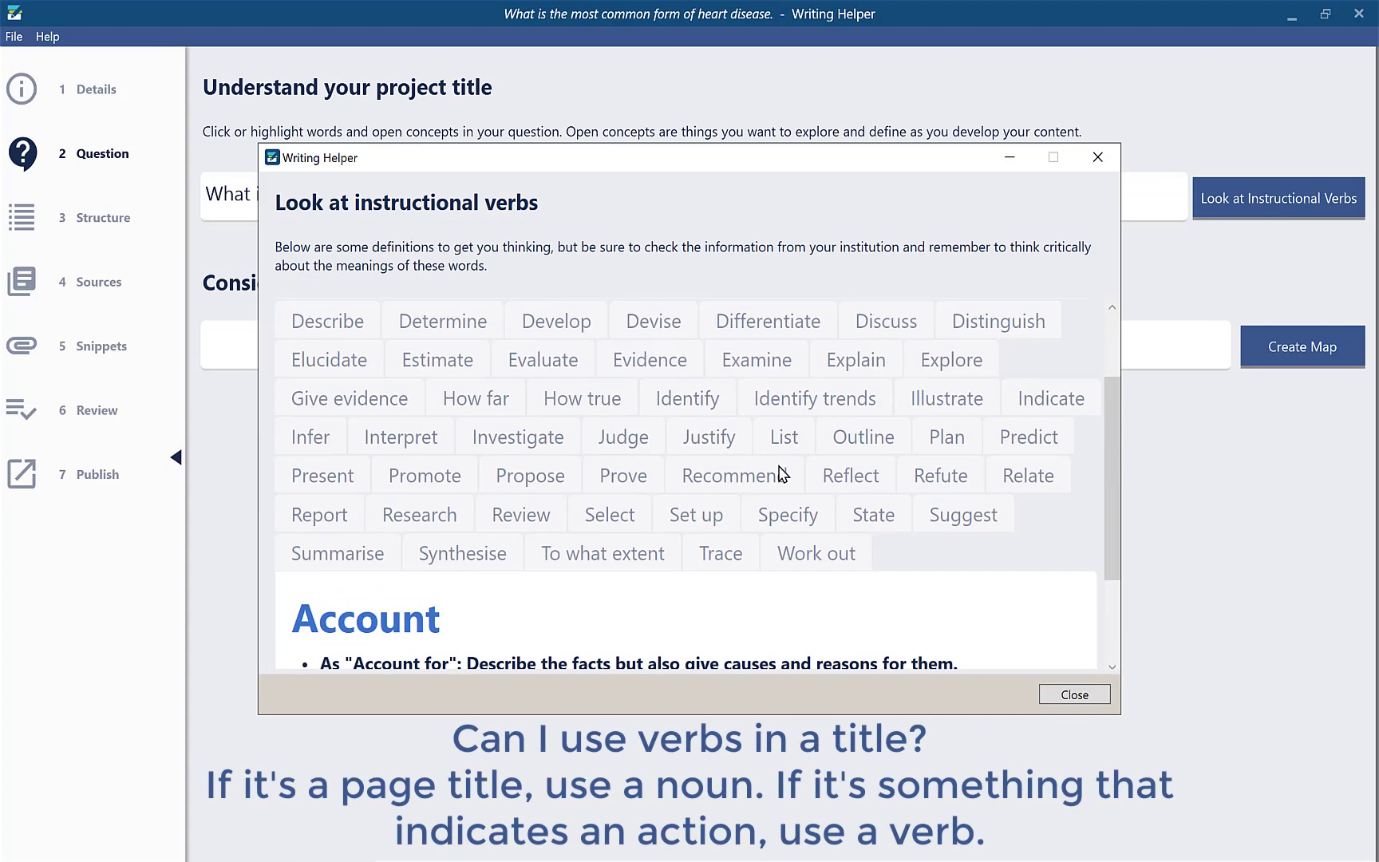
{"action": "left_click", "coordinate": [536, 475]}
{"action": "scroll", "coordinate": [561, 417], "scroll_direction": "down", "scroll_amount": 1}
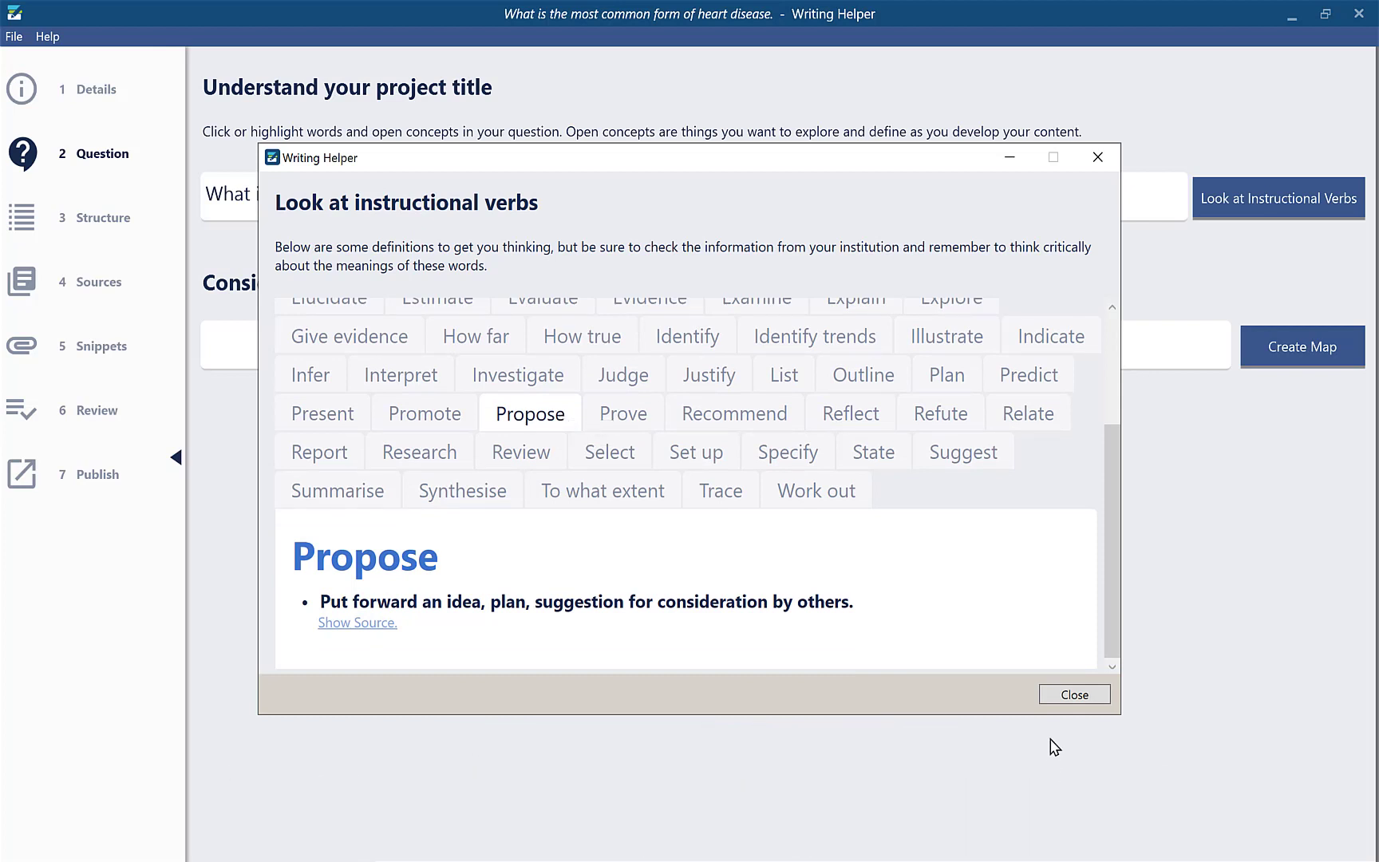
{"action": "left_click", "coordinate": [1074, 695]}
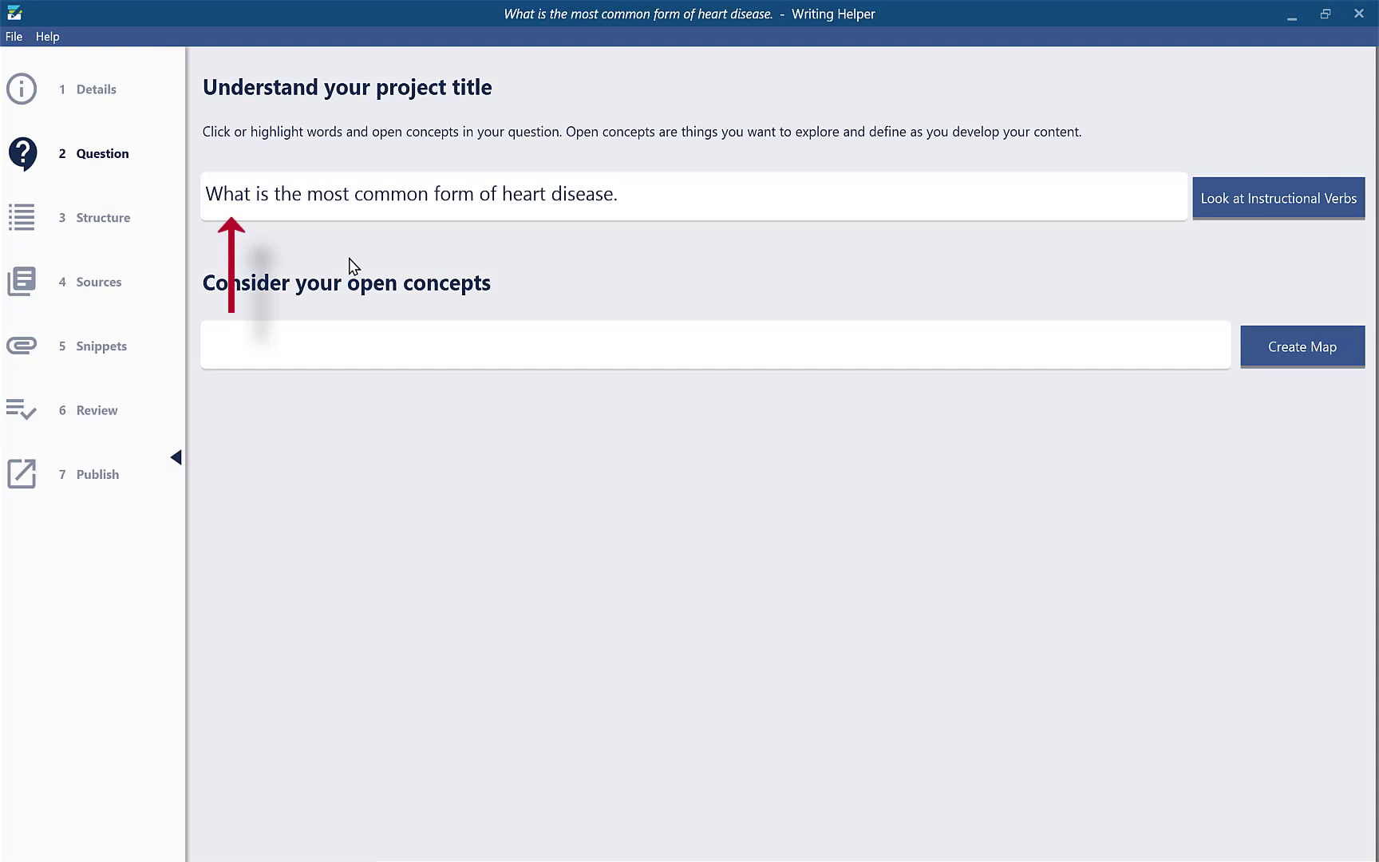
Step: Mark "What", "common" and "heart disease" in the project title as open concepts
{"action": "left_click", "coordinate": [229, 192]}
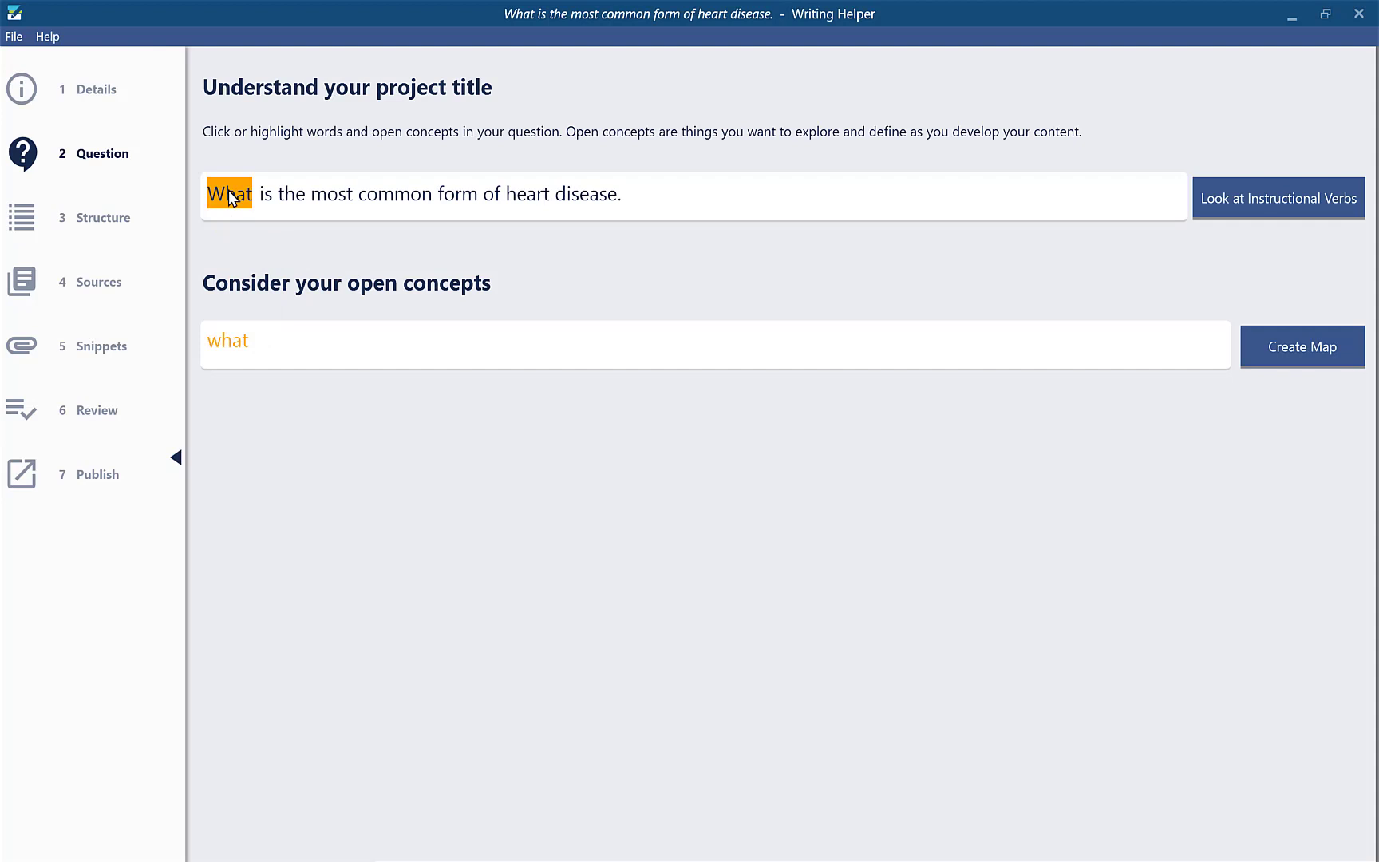
{"action": "left_click", "coordinate": [394, 195]}
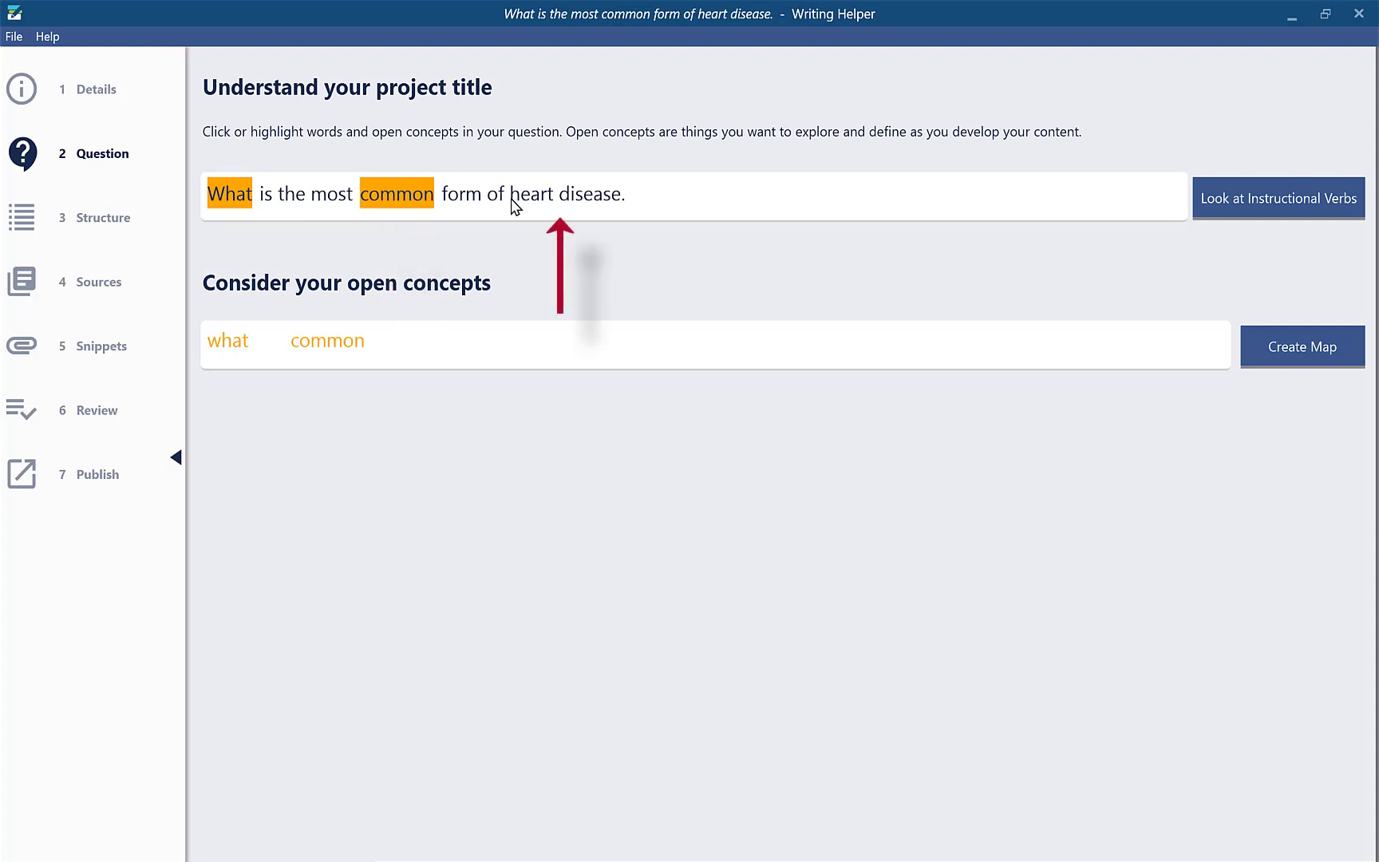
{"action": "left_click_drag", "start_coordinate": [512, 200], "coordinate": [619, 200]}
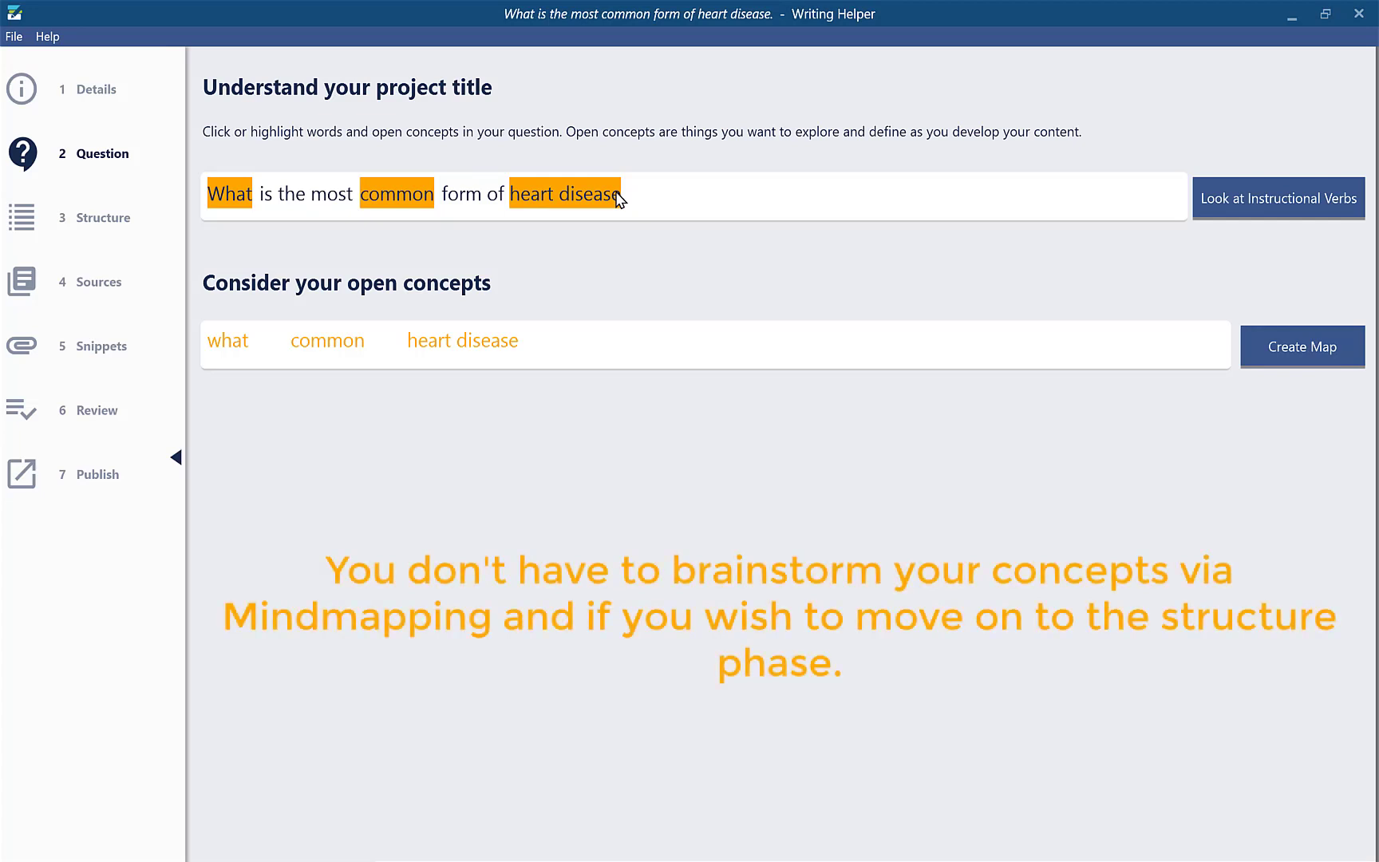
Step: Open the mapping tool for the open concepts, view the ClaroIdeas sample map and close it
{"action": "left_click", "coordinate": [1285, 344]}
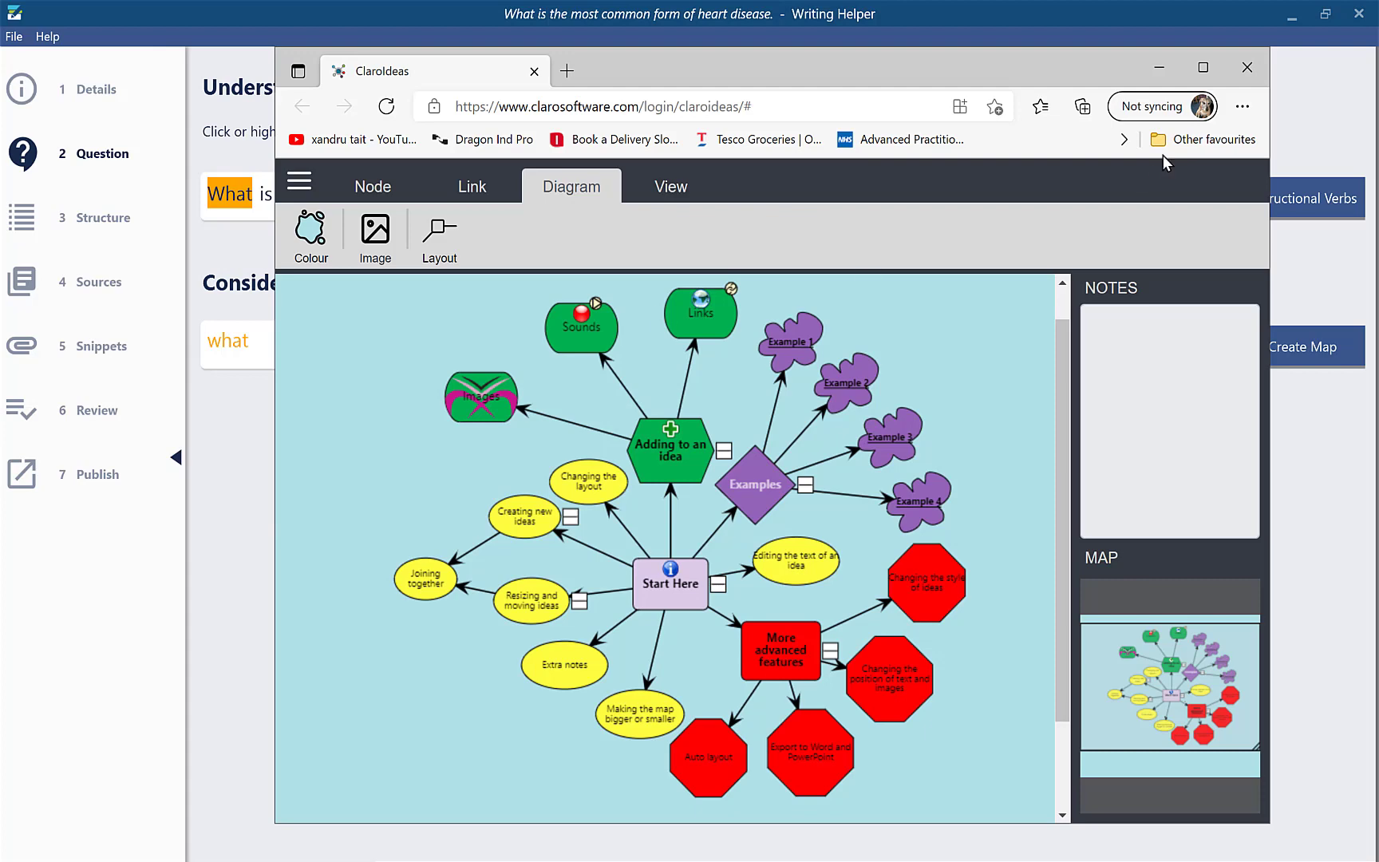
{"action": "left_click", "coordinate": [1245, 62]}
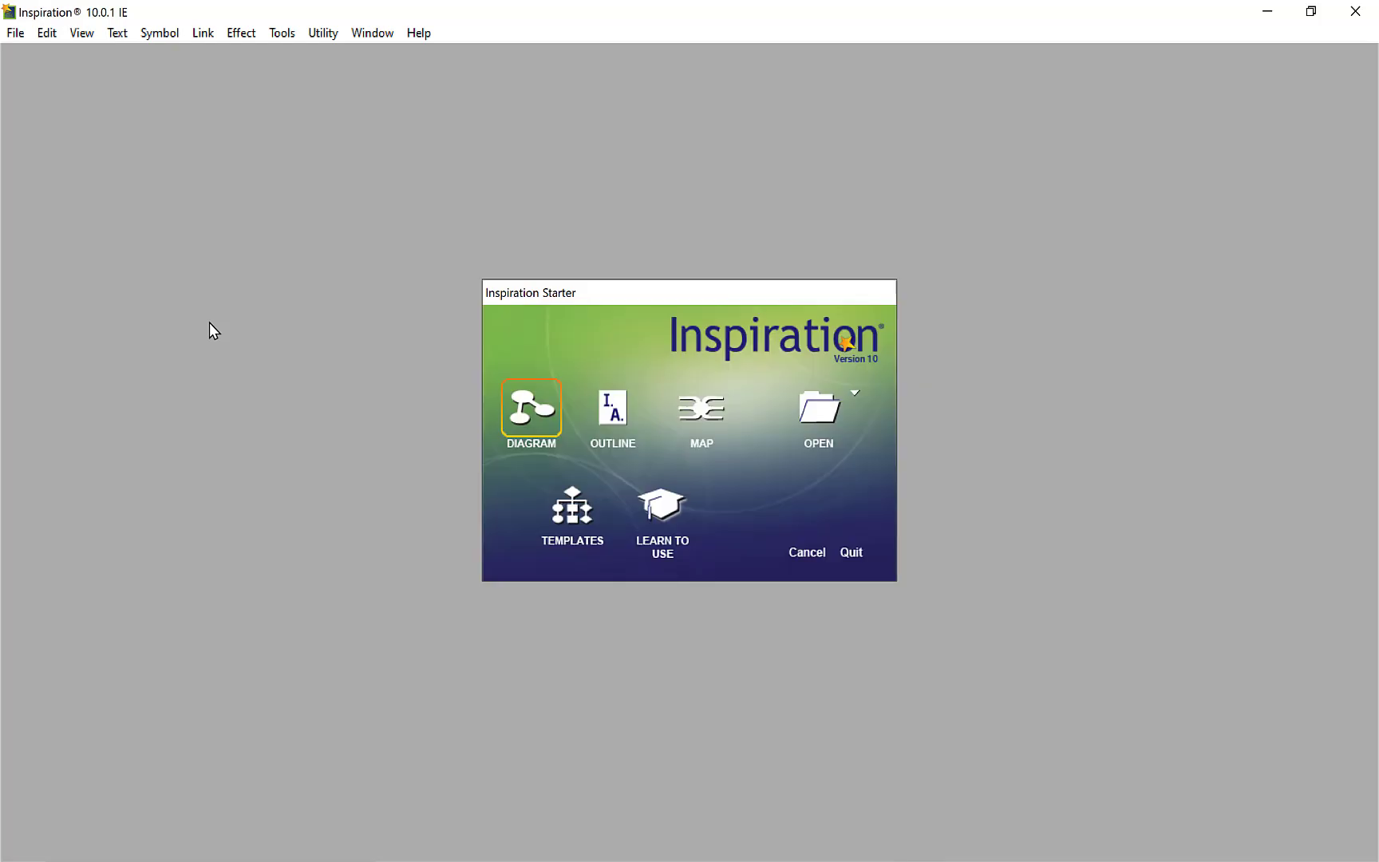
Step: In Inspiration, start a new diagram with the main idea "What is the most common form of heart disease"
{"action": "left_click", "coordinate": [527, 414]}
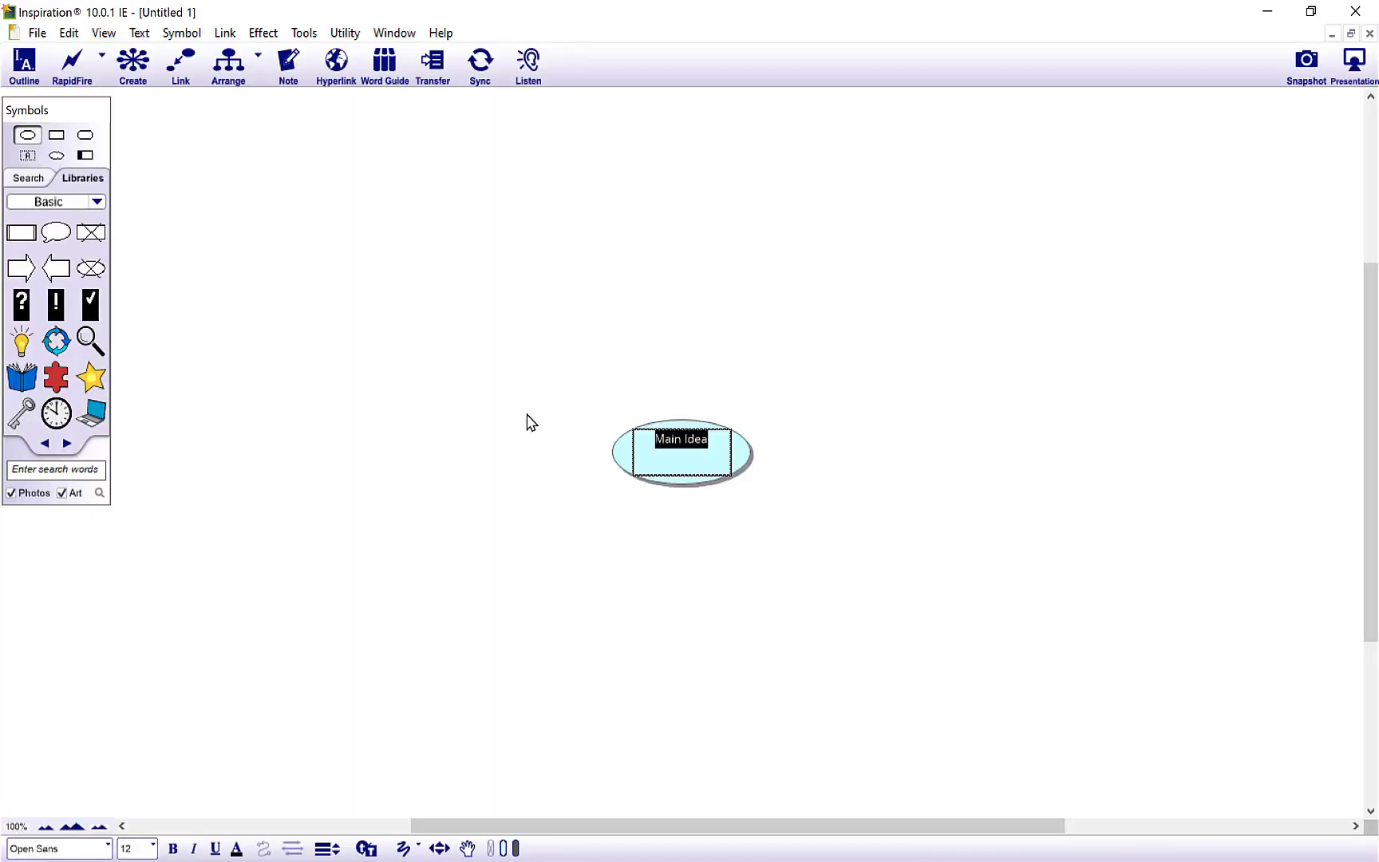
{"action": "type", "text": "Wha"}
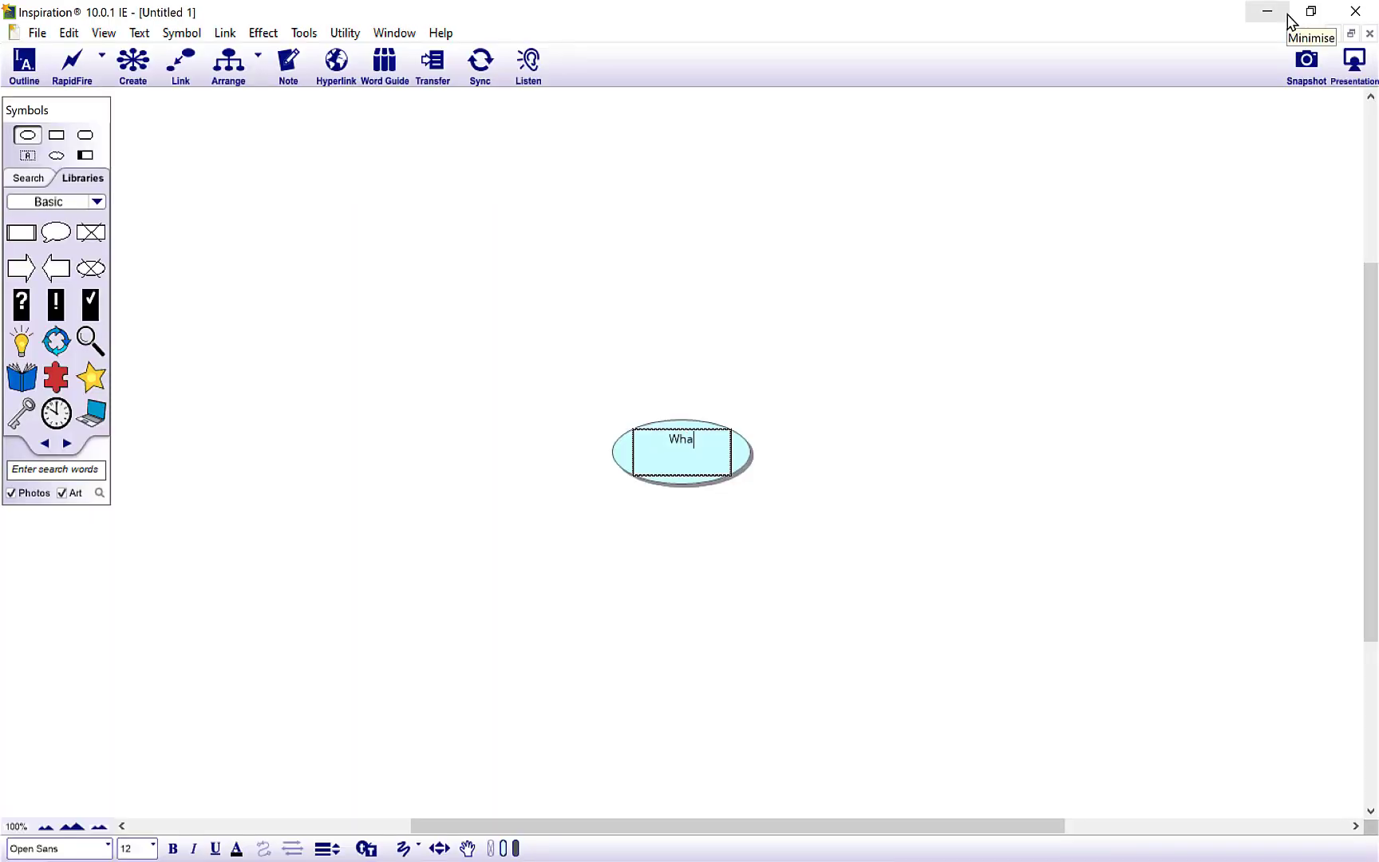
{"action": "type", "text": "t is the most common form of he"}
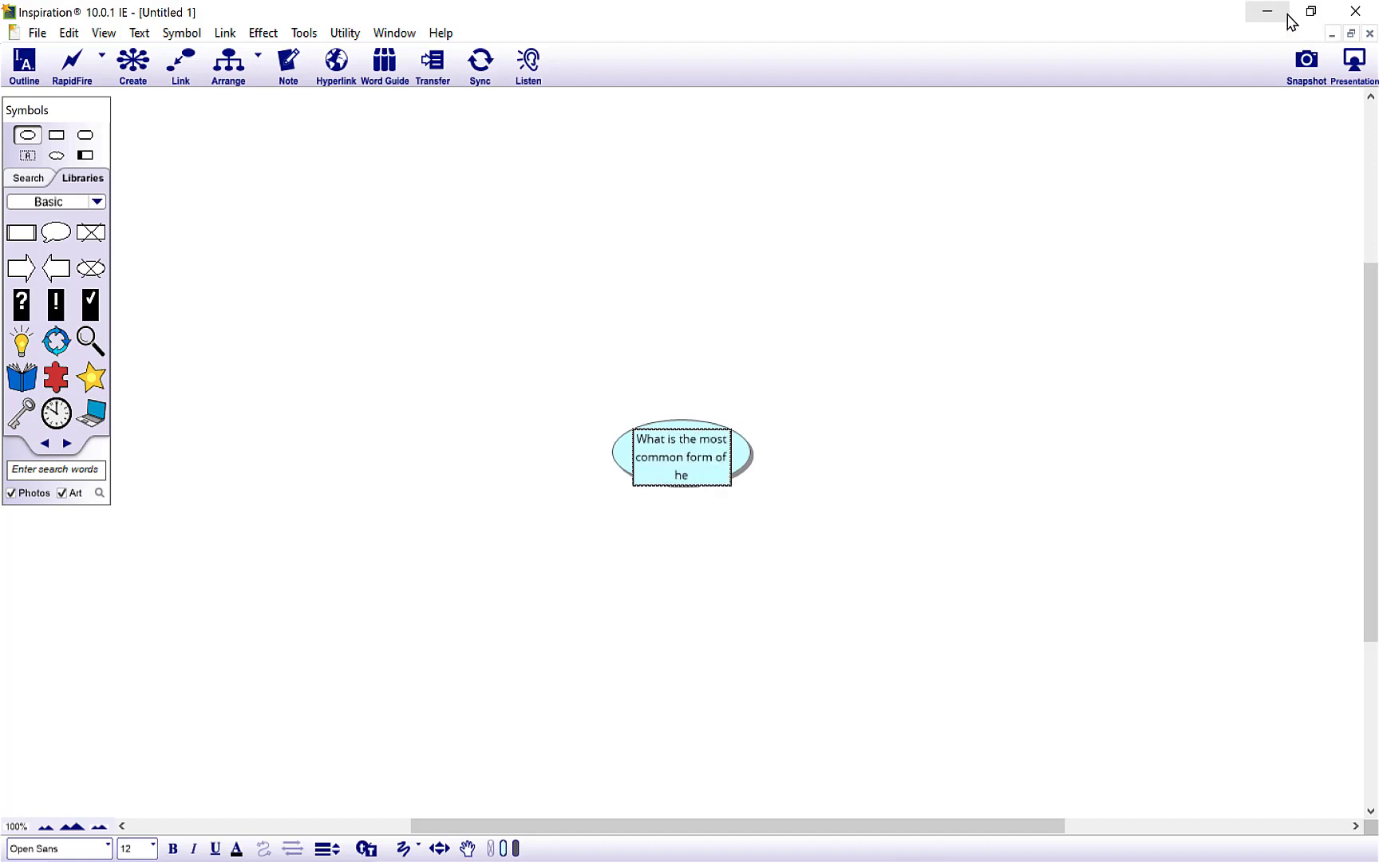
{"action": "type", "text": "art disease"}
{"action": "left_click", "coordinate": [814, 456]}
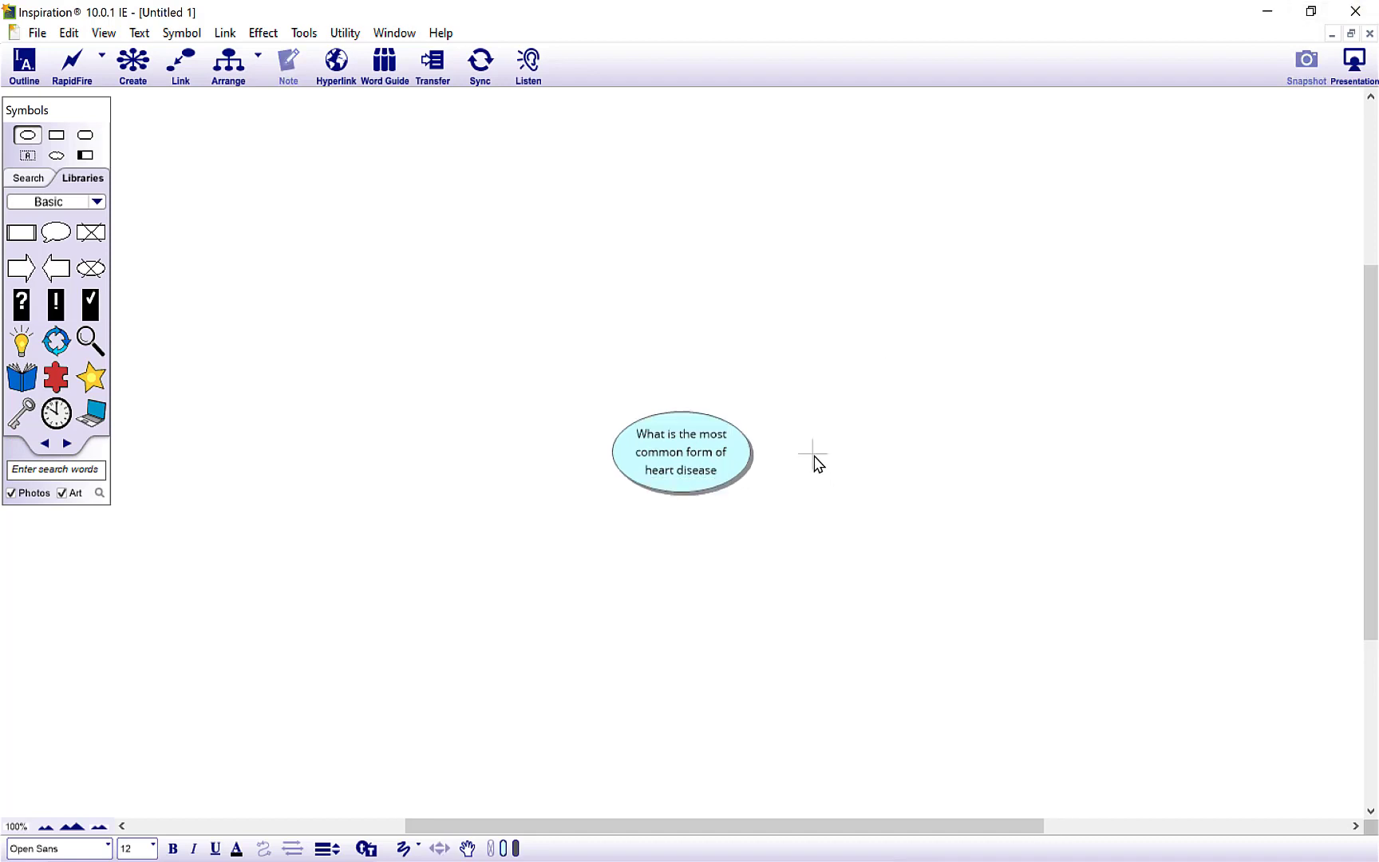
Step: Use RapidFire without links on the main idea to add the ideas "what", "Common" and "heart disease"
{"action": "left_click", "coordinate": [707, 452]}
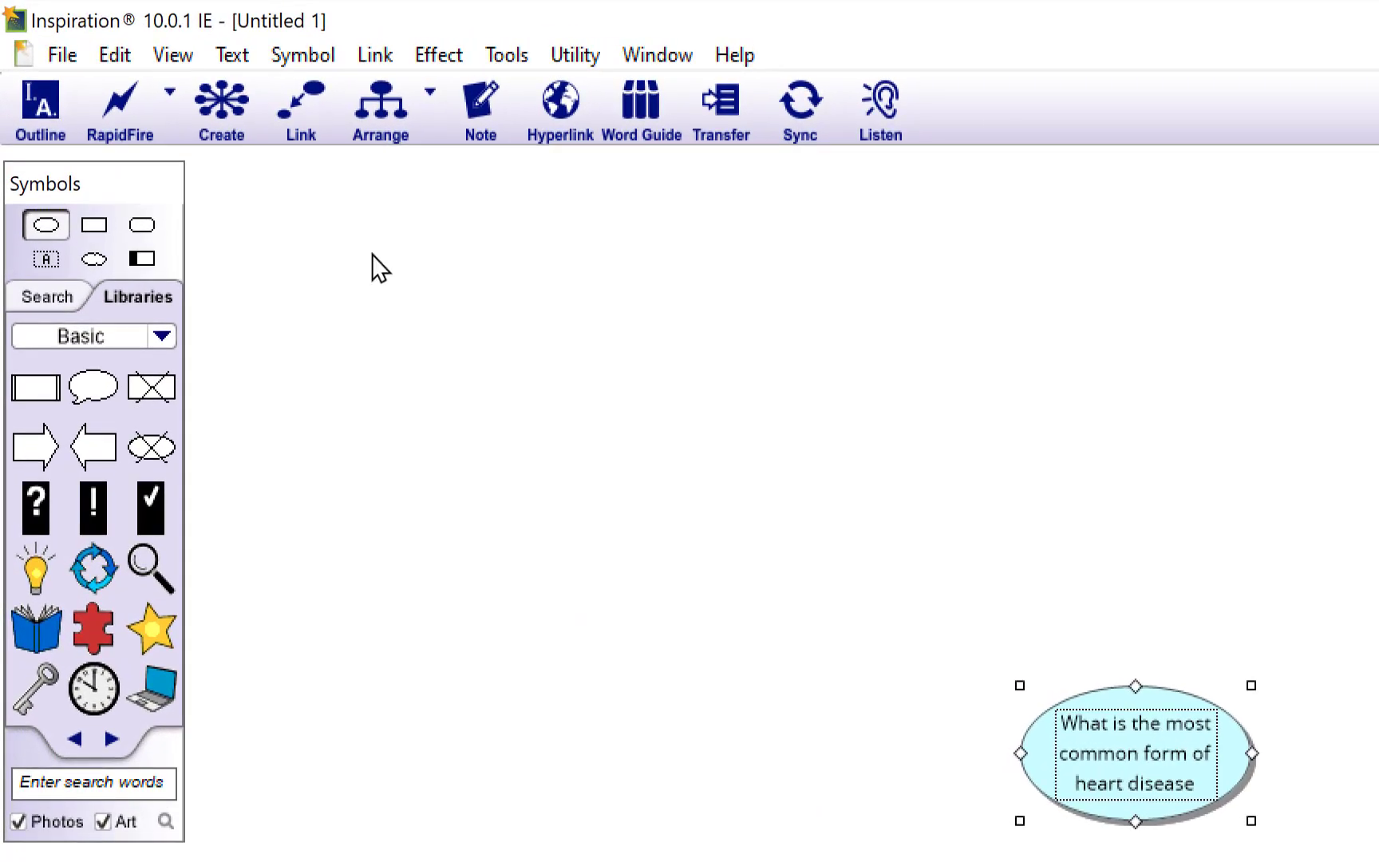
{"action": "left_click", "coordinate": [173, 93]}
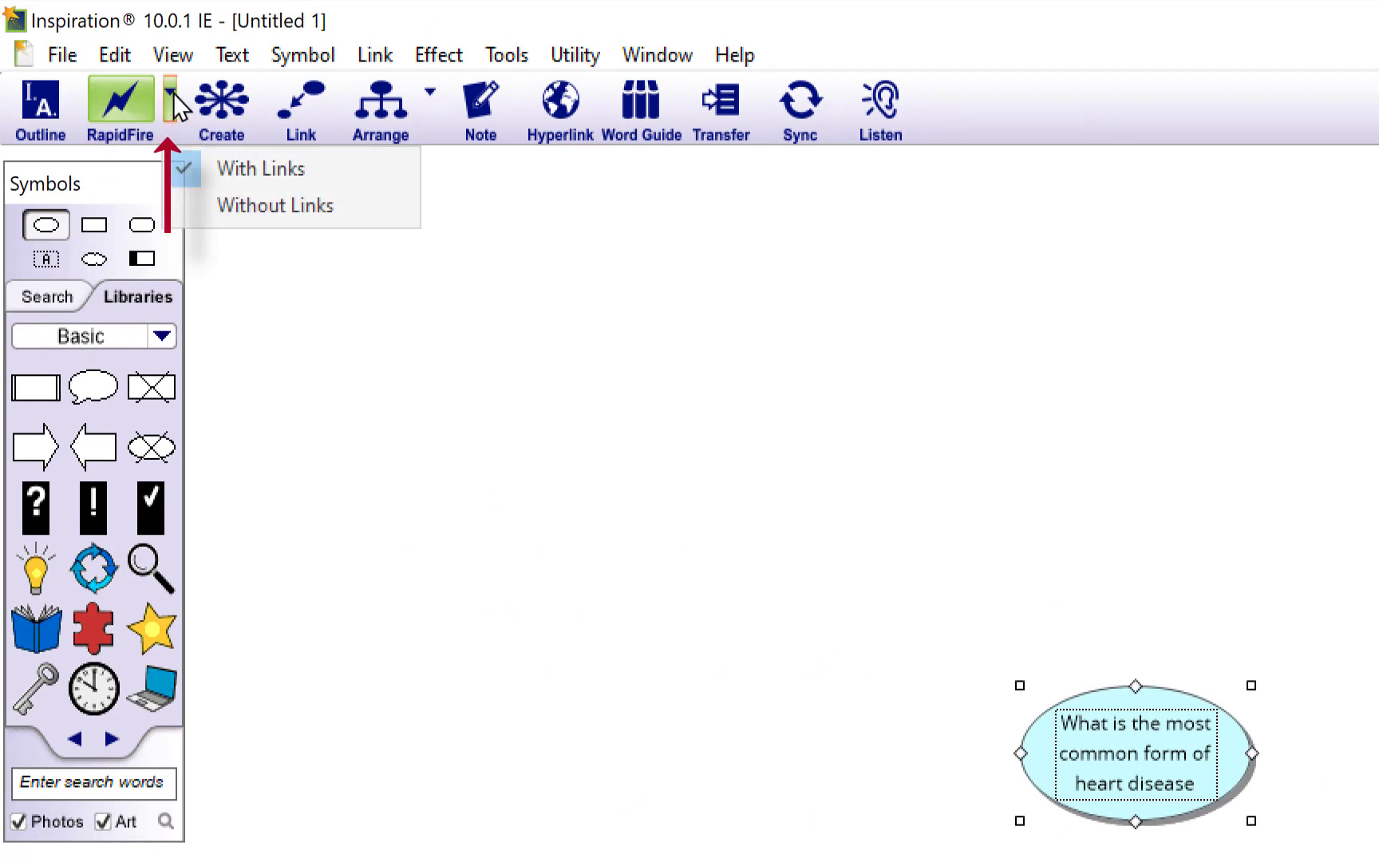
{"action": "left_click", "coordinate": [190, 205]}
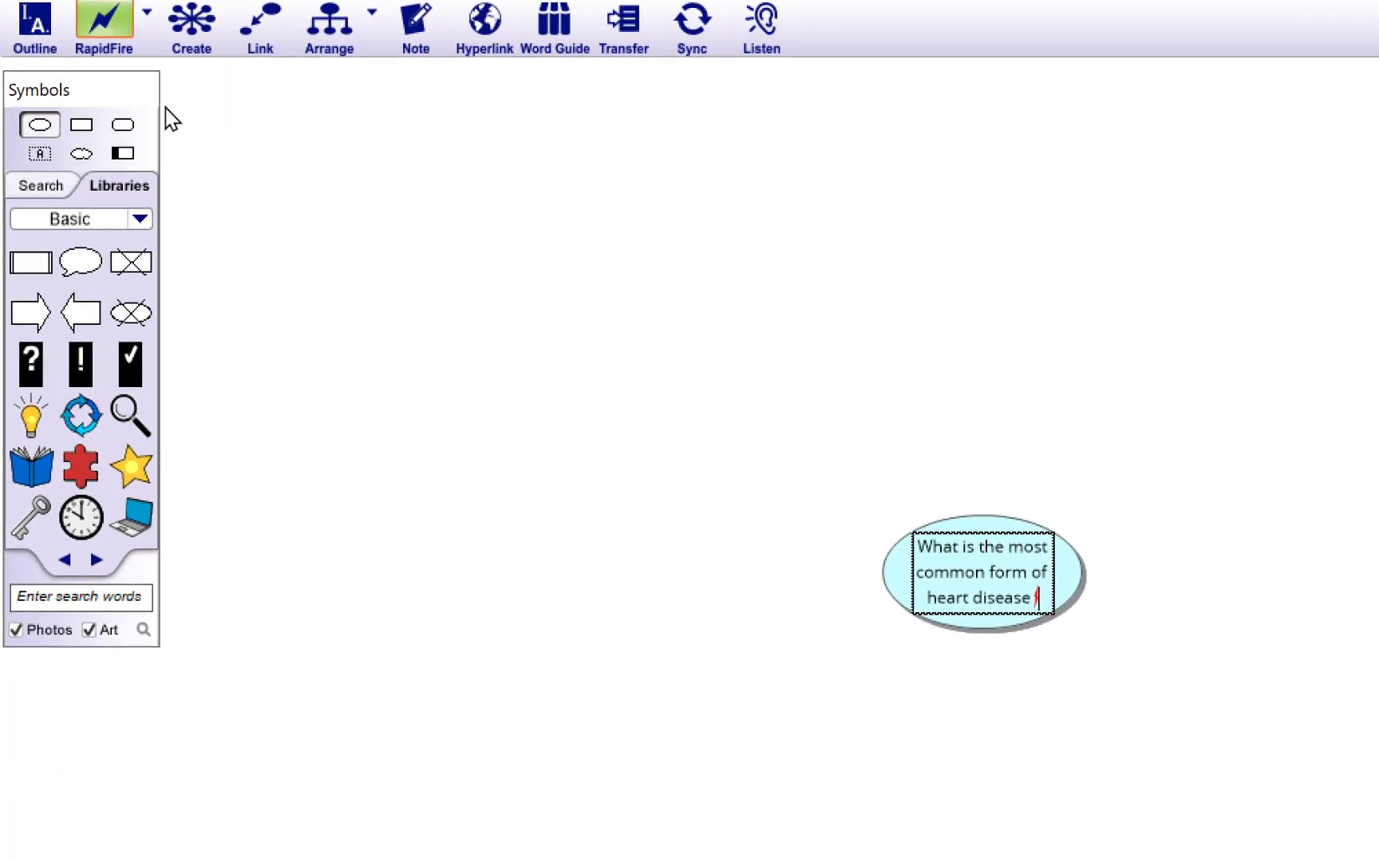
{"action": "type", "text": "what"}
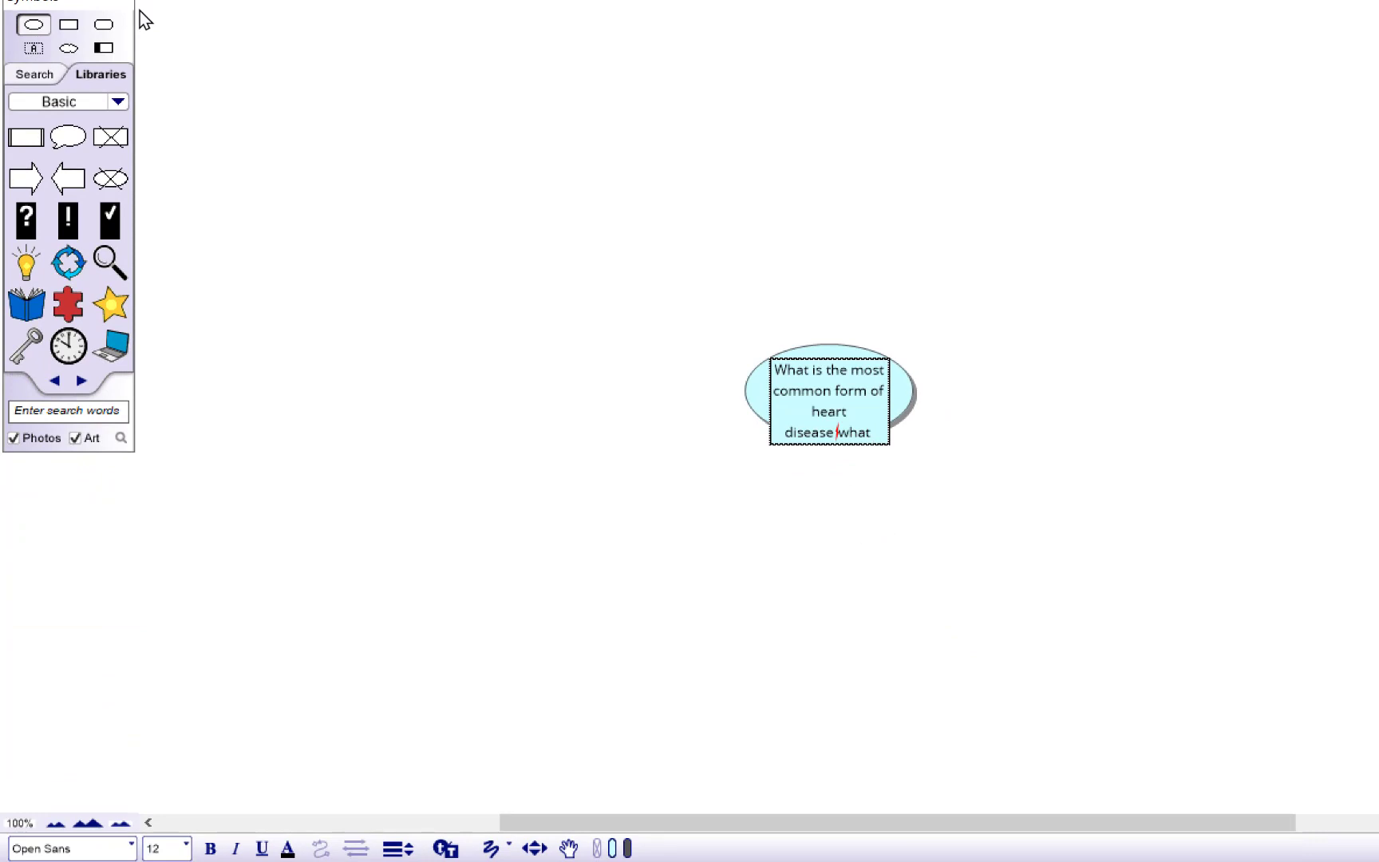
{"action": "key", "text": "Return"}
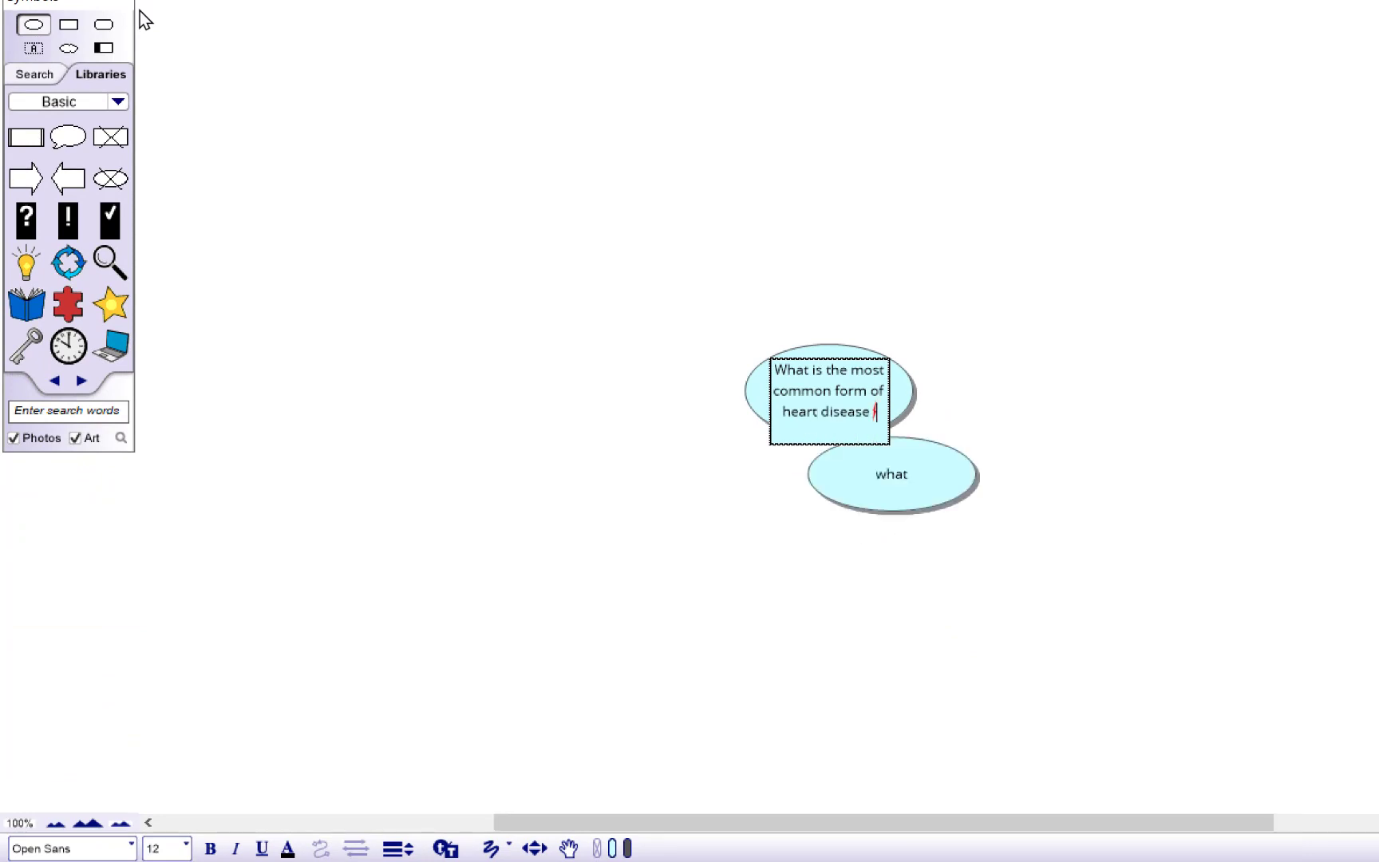
{"action": "type", "text": "Common"}
{"action": "key", "text": "Return"}
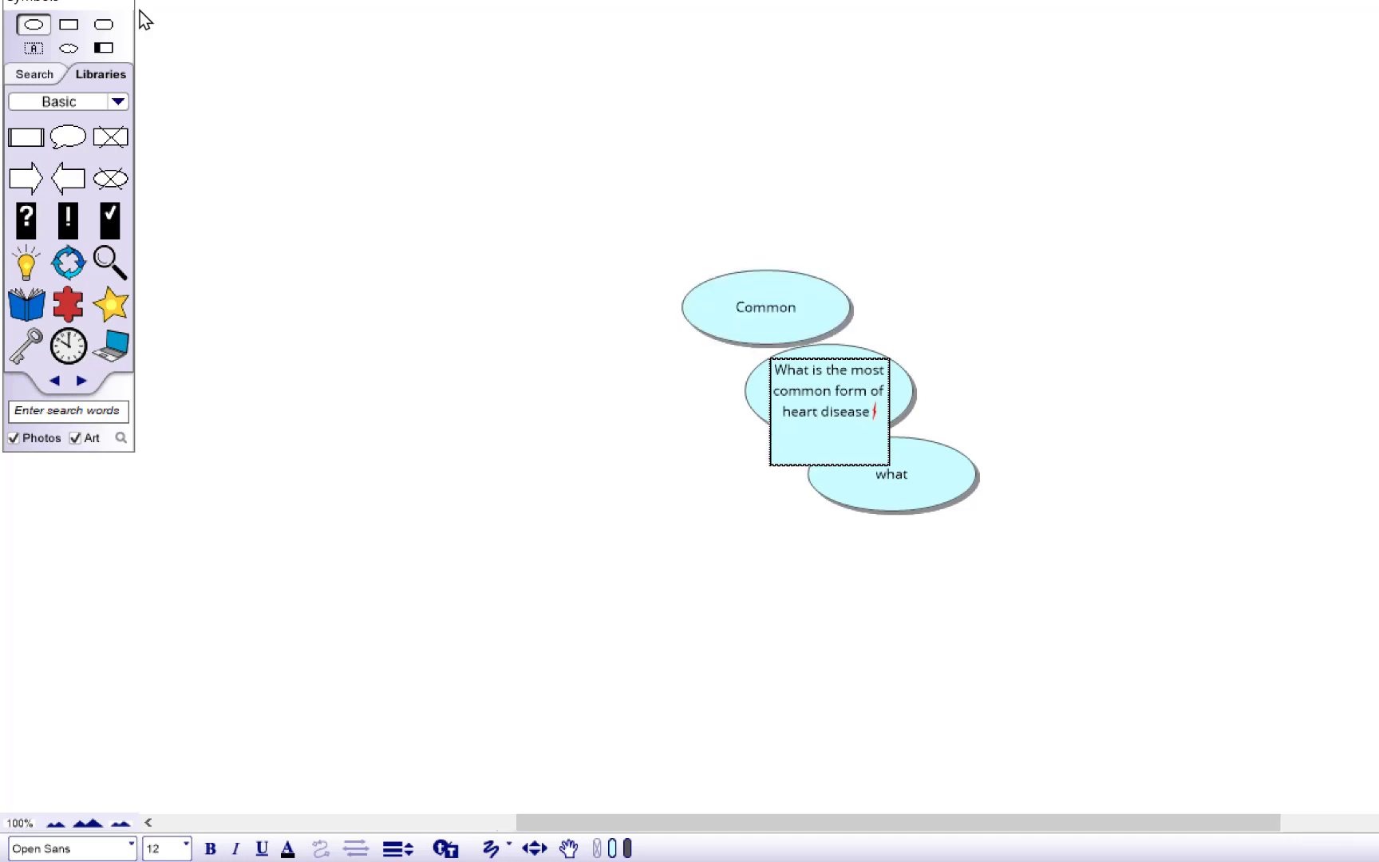
{"action": "type", "text": "heart "}
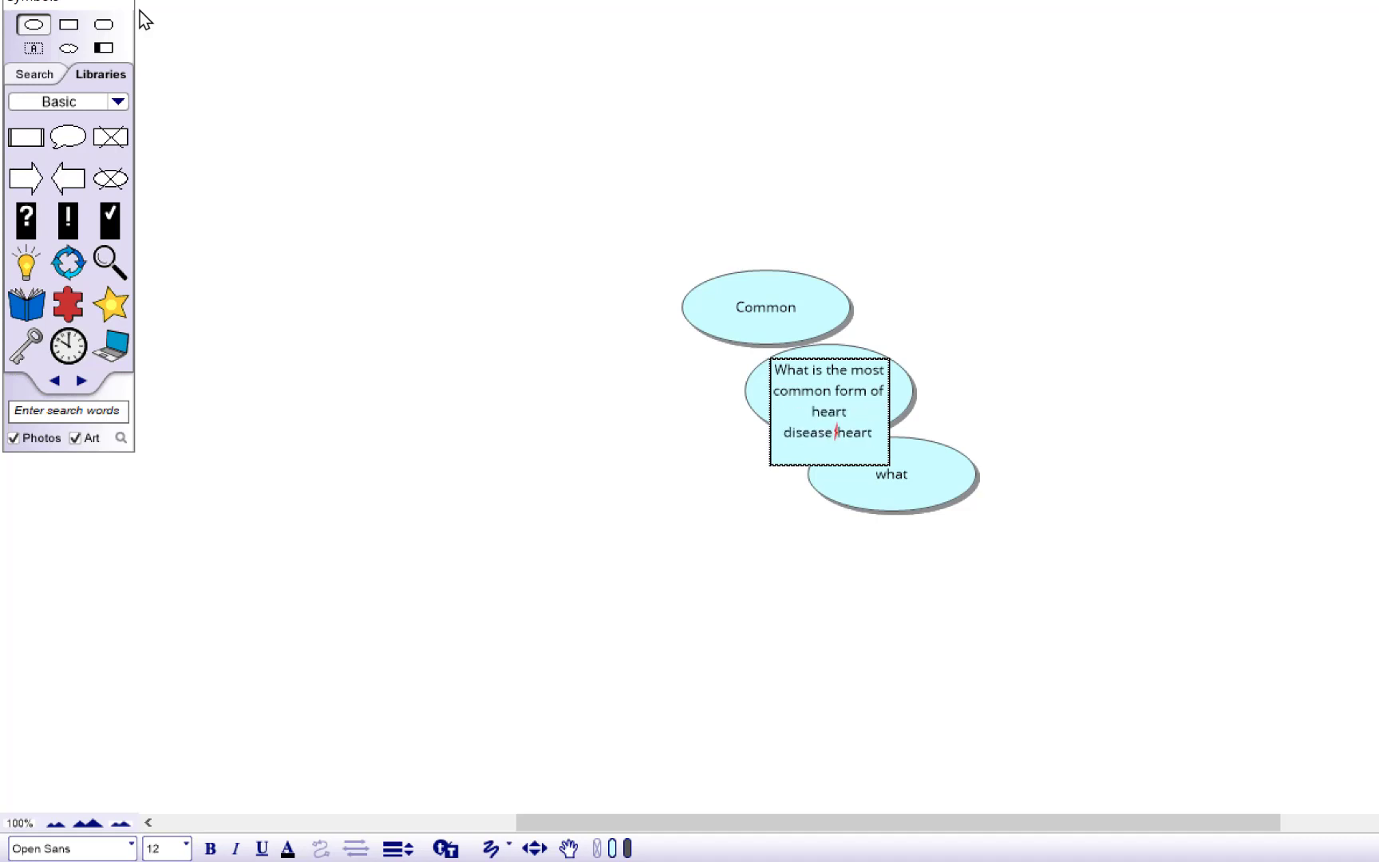
{"action": "type", "text": "disease"}
{"action": "key", "text": "Return"}
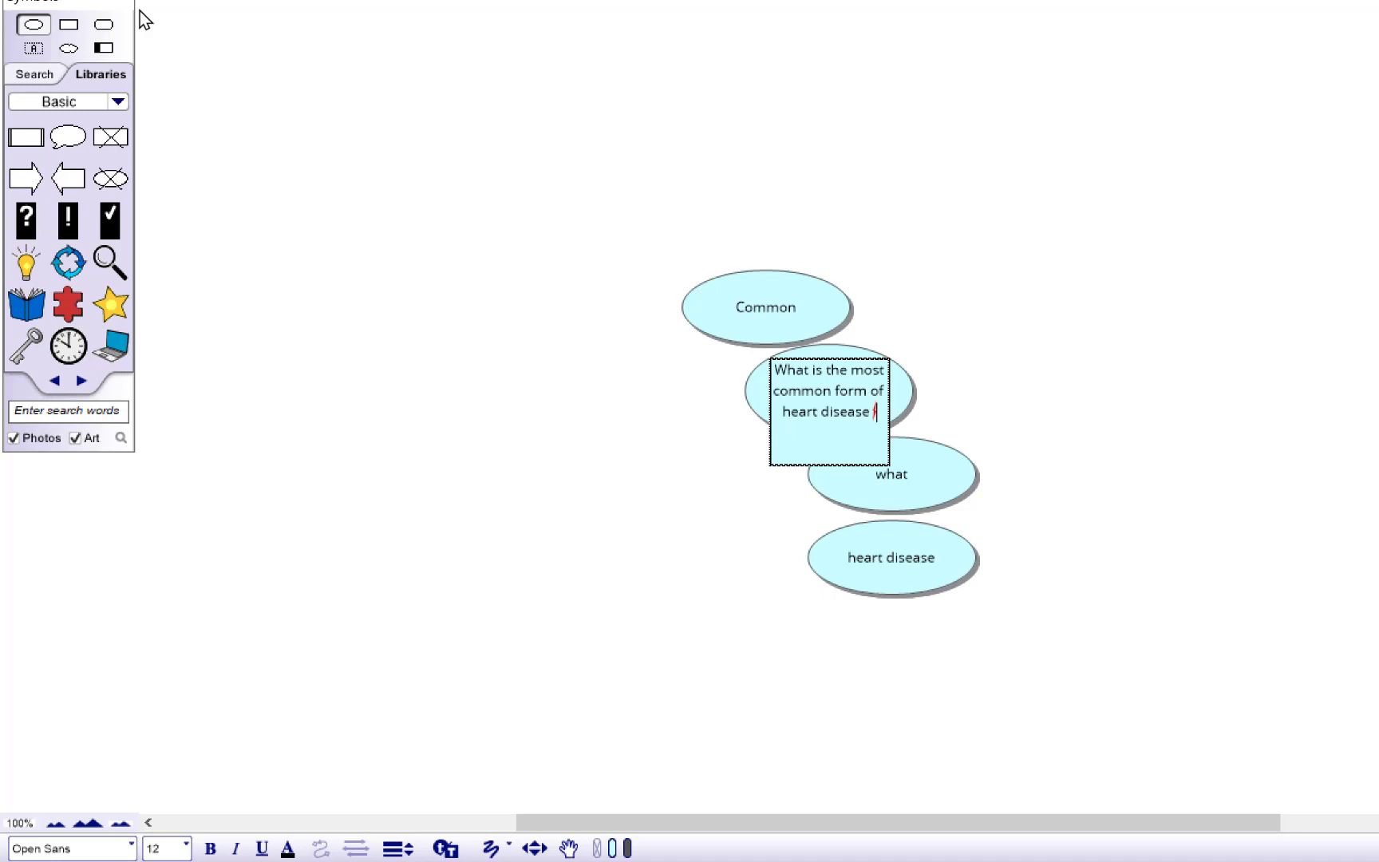
{"action": "left_click", "coordinate": [956, 286]}
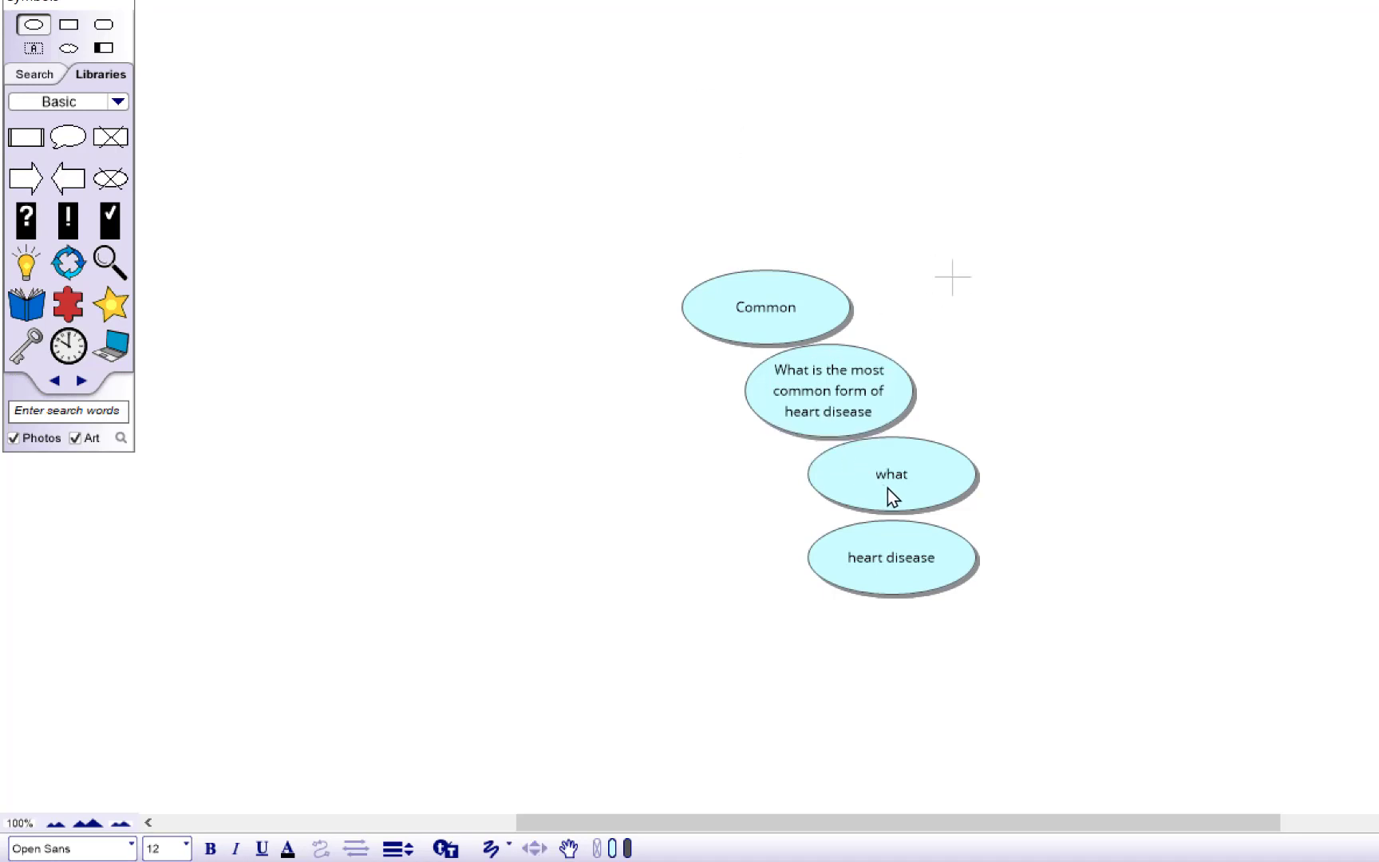
Step: Spread the ideas around the main idea, with "what" upper right, "Common" upper left and "heart disease" below
{"action": "left_click_drag", "start_coordinate": [888, 488], "coordinate": [1007, 308]}
{"action": "left_click_drag", "start_coordinate": [914, 578], "coordinate": [800, 588]}
{"action": "left_click_drag", "start_coordinate": [744, 316], "coordinate": [563, 291]}
{"action": "left_click_drag", "start_coordinate": [815, 378], "coordinate": [783, 381]}
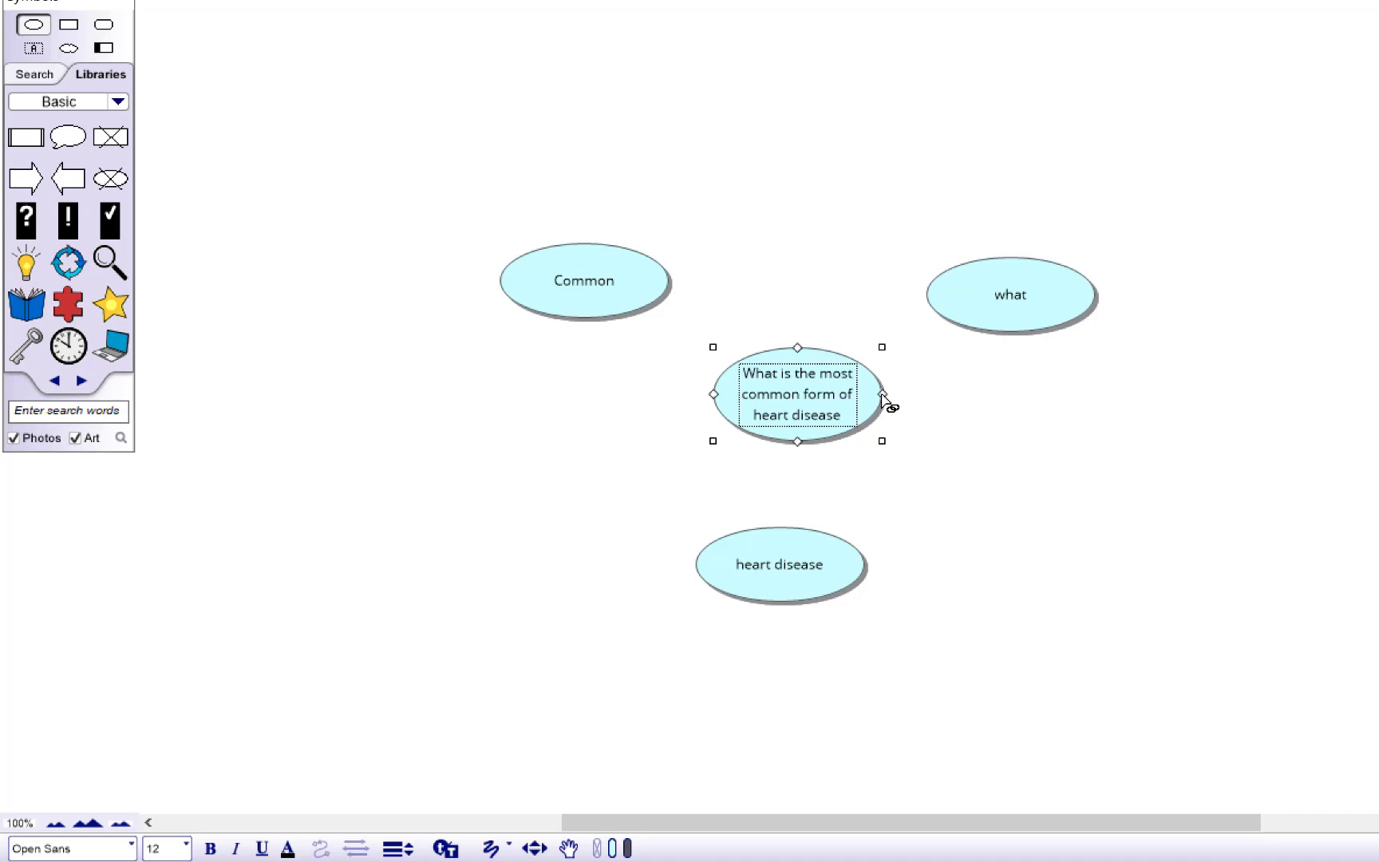
Step: Link the main idea to the "what", "heart disease" and "Common" ideas with arrows
{"action": "left_click_drag", "start_coordinate": [883, 399], "coordinate": [1026, 309]}
{"action": "left_click_drag", "start_coordinate": [798, 443], "coordinate": [779, 573]}
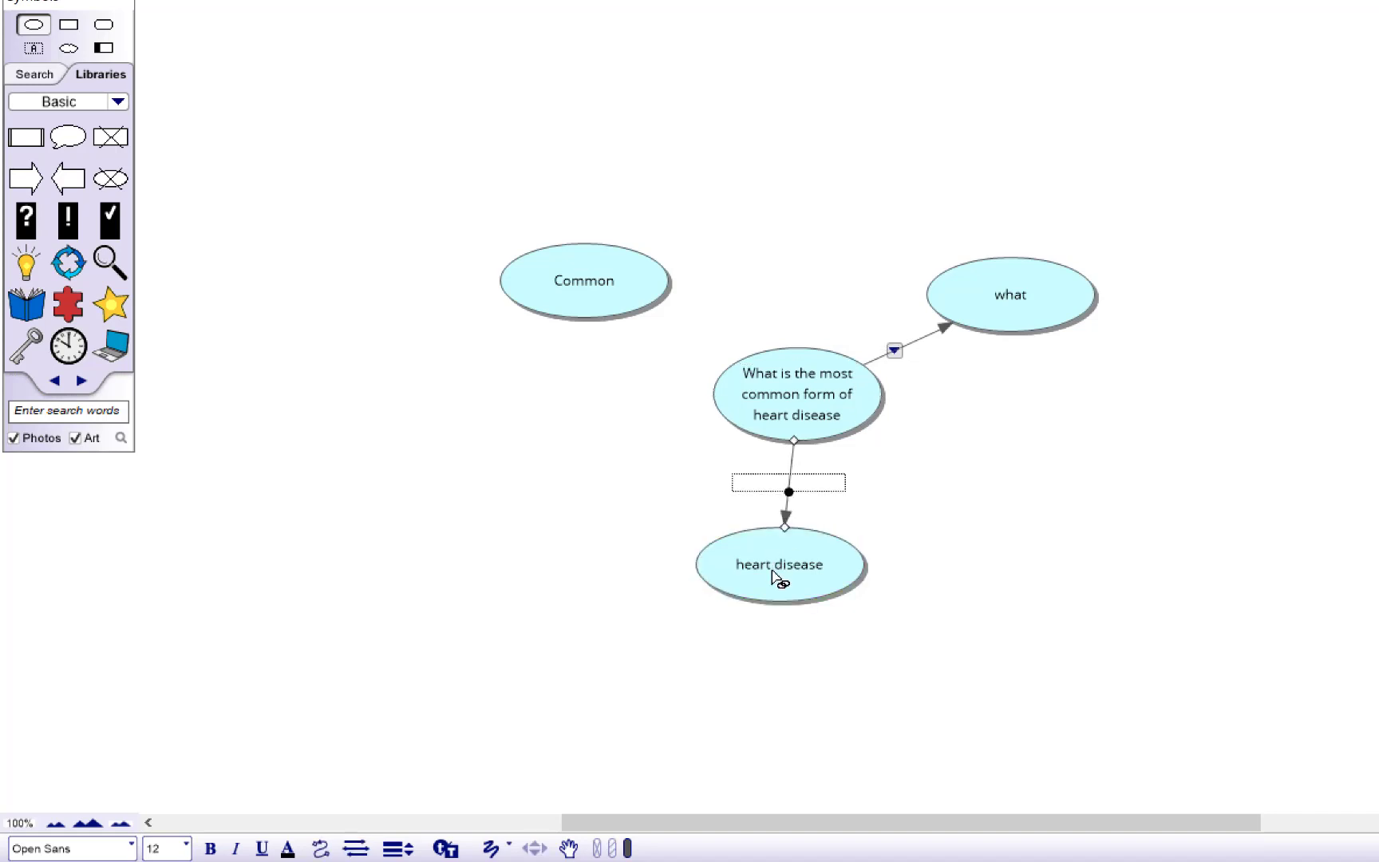
{"action": "left_click", "coordinate": [769, 399]}
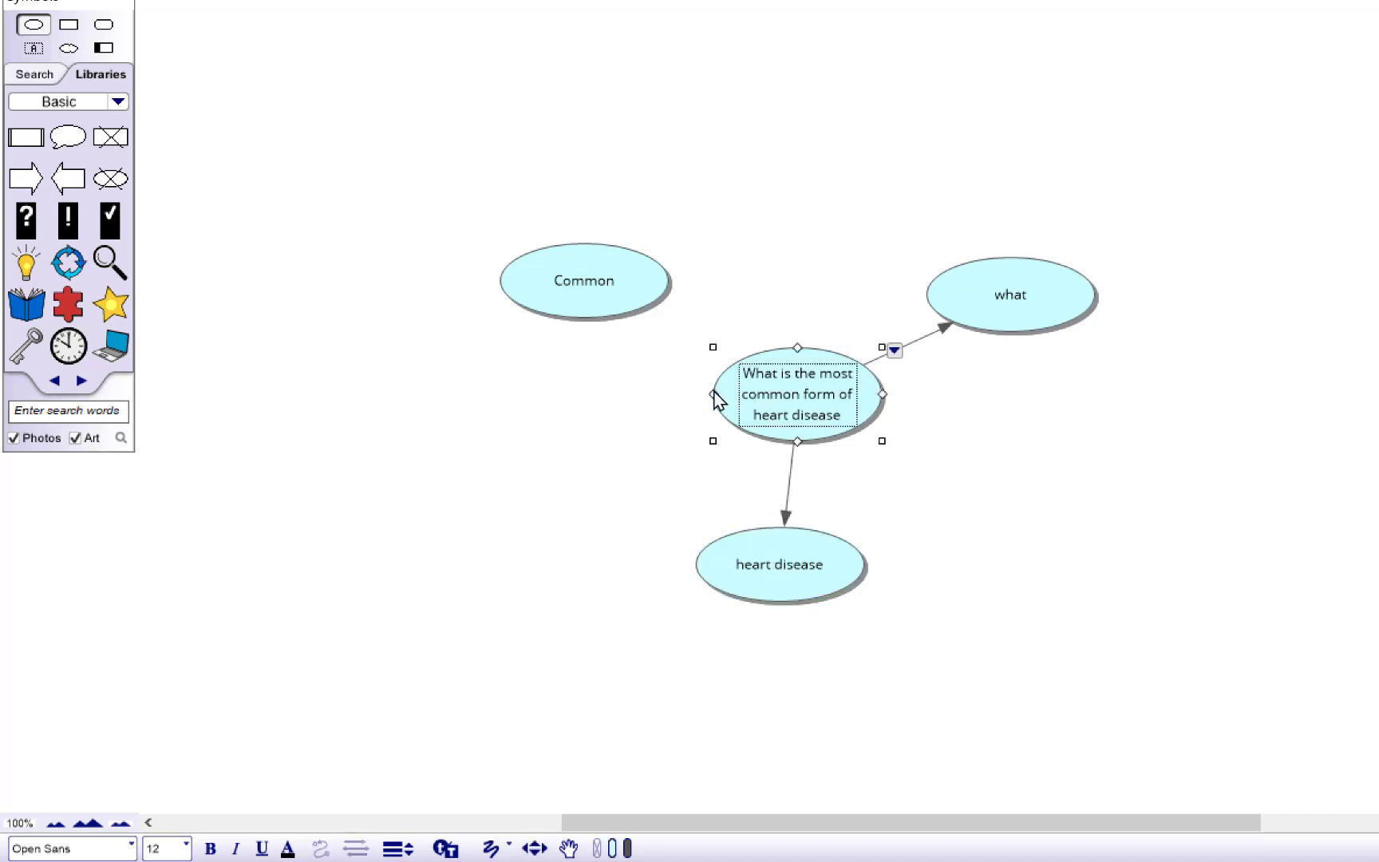
{"action": "left_click_drag", "start_coordinate": [714, 394], "coordinate": [597, 287]}
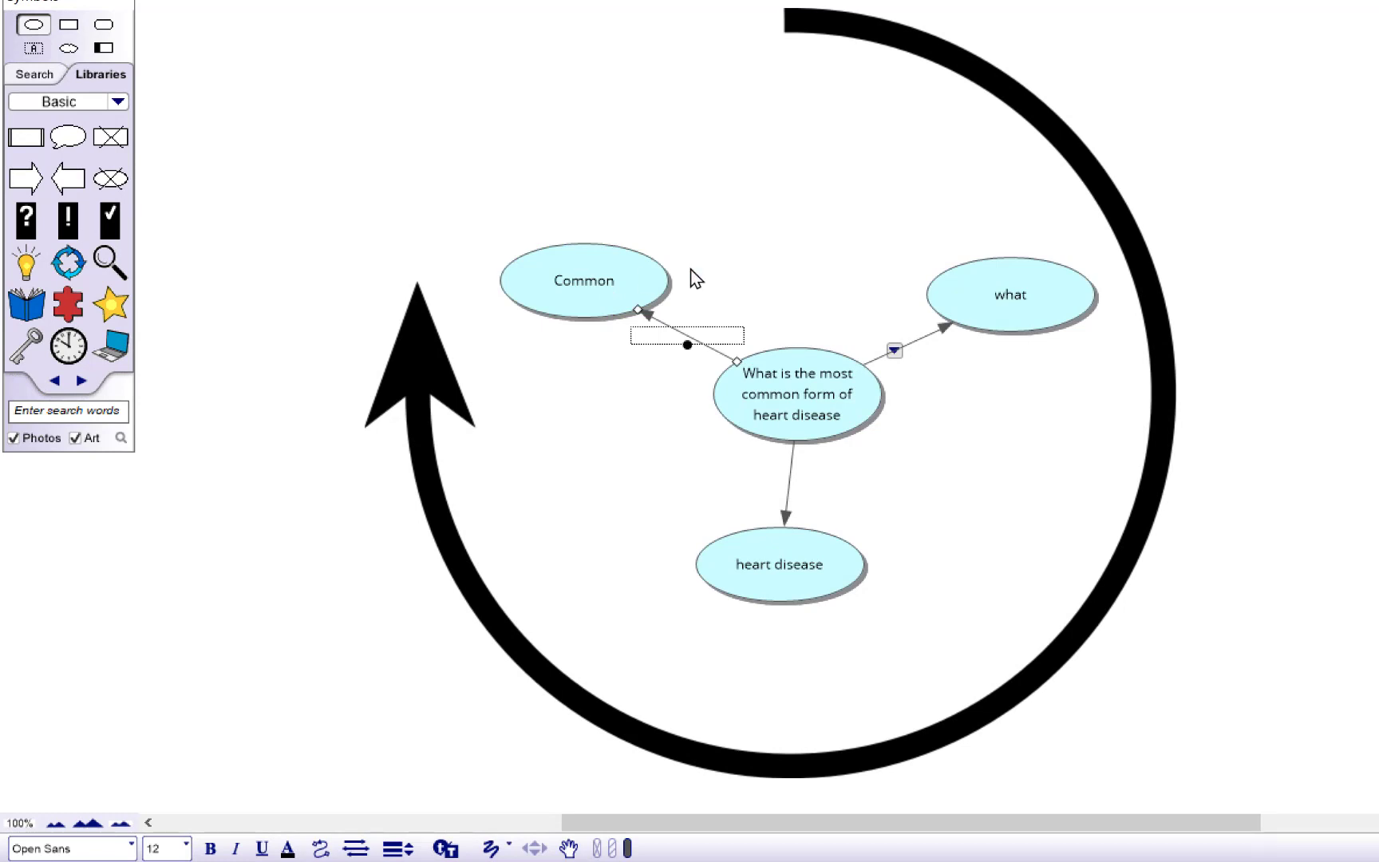
Step: Examine the linking phrases available for the link between the main idea and "what"
{"action": "left_click", "coordinate": [907, 348]}
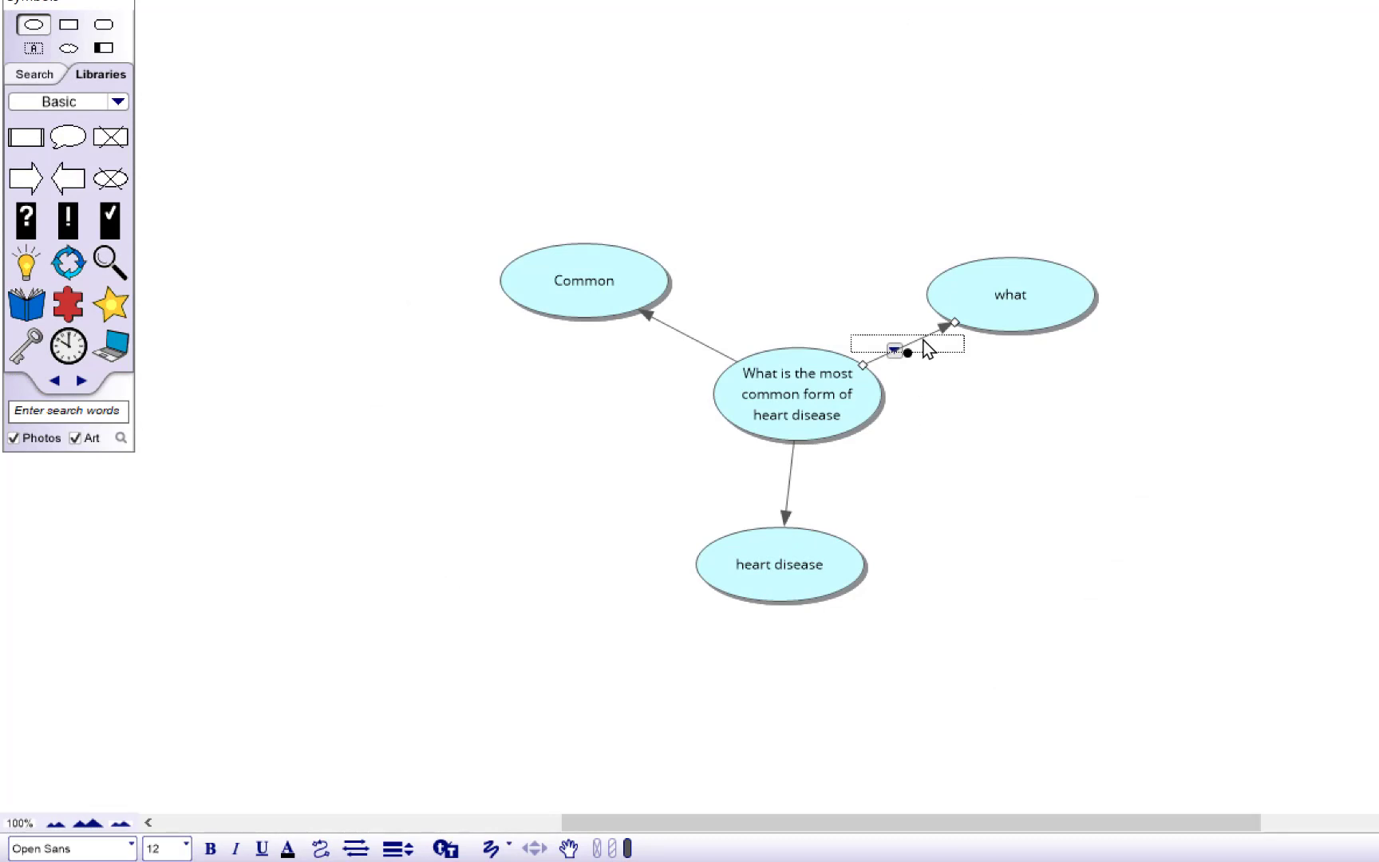
{"action": "right_click", "coordinate": [924, 341]}
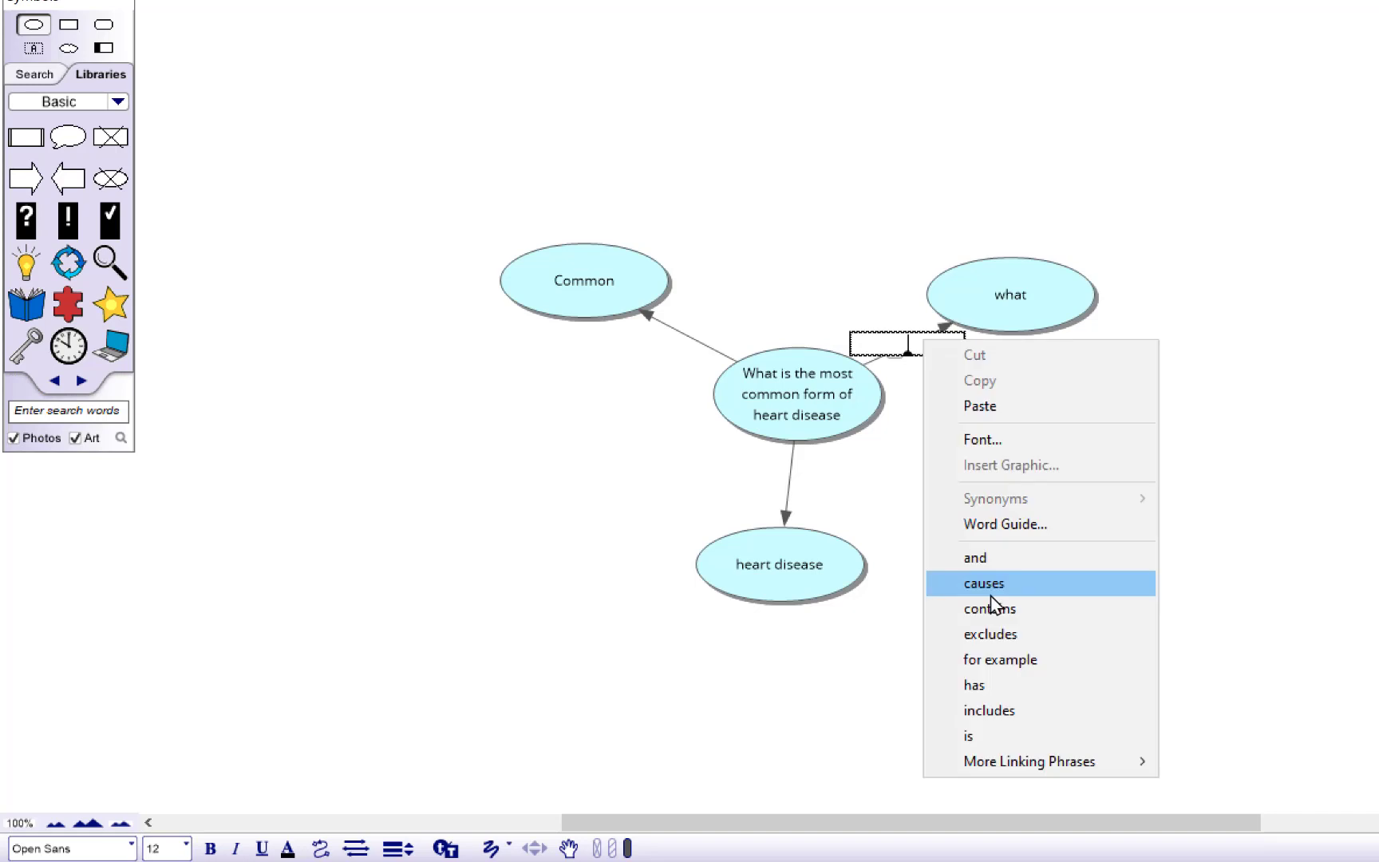
{"action": "mouse_move", "coordinate": [1012, 762]}
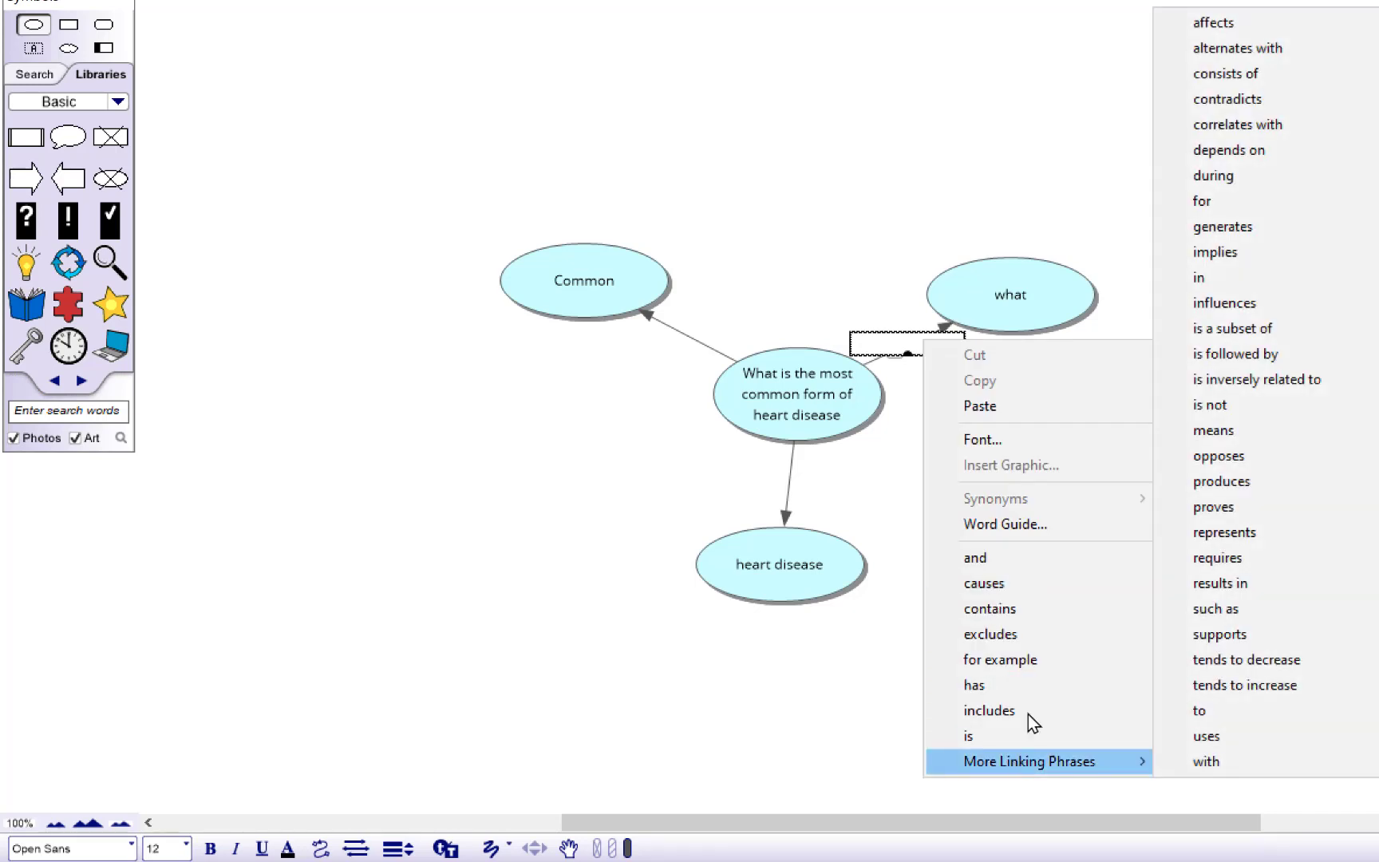
{"action": "left_click", "coordinate": [1238, 226]}
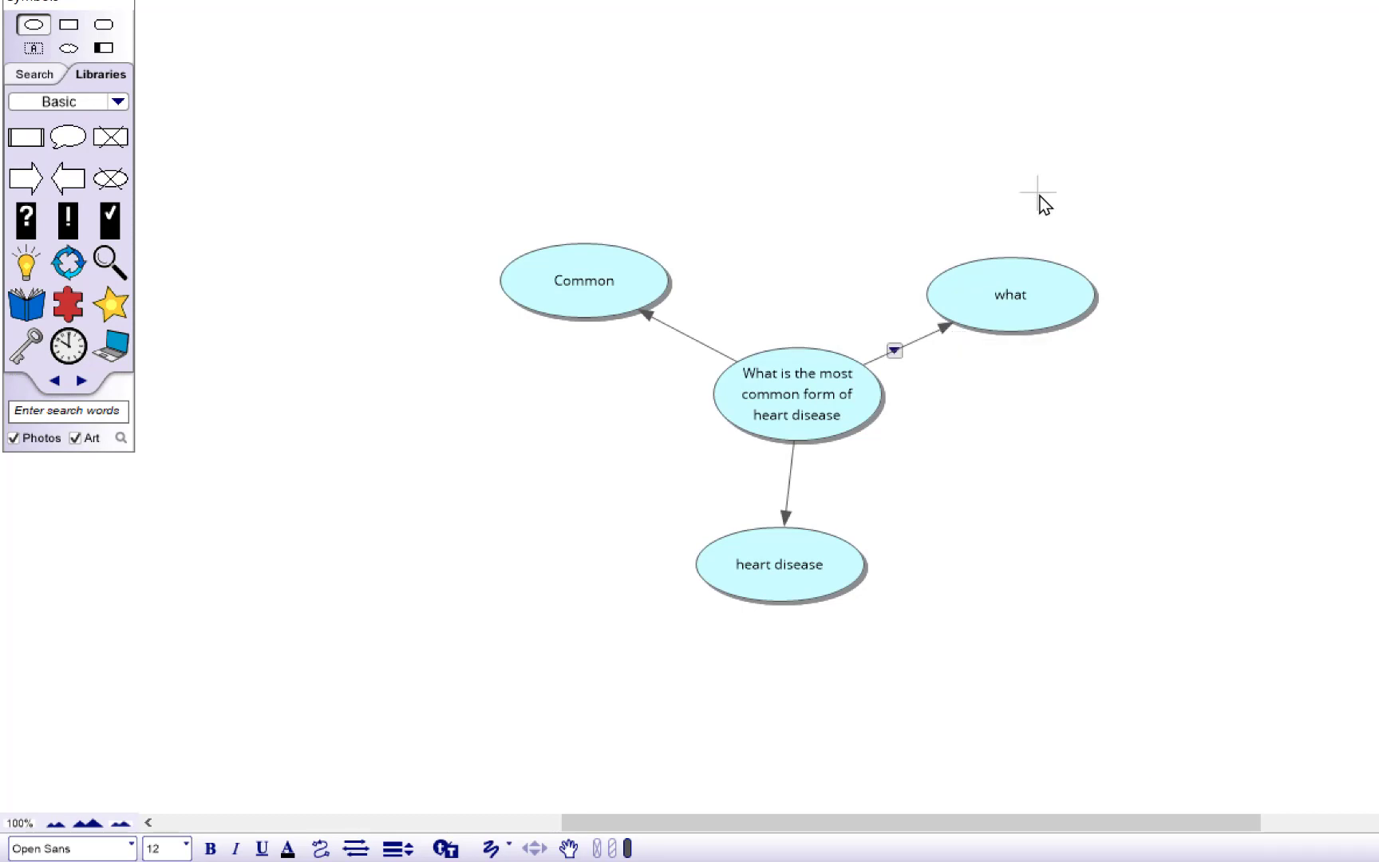
Step: Move the "what" idea farther up and away from the main idea, keeping it selected
{"action": "left_click", "coordinate": [986, 340]}
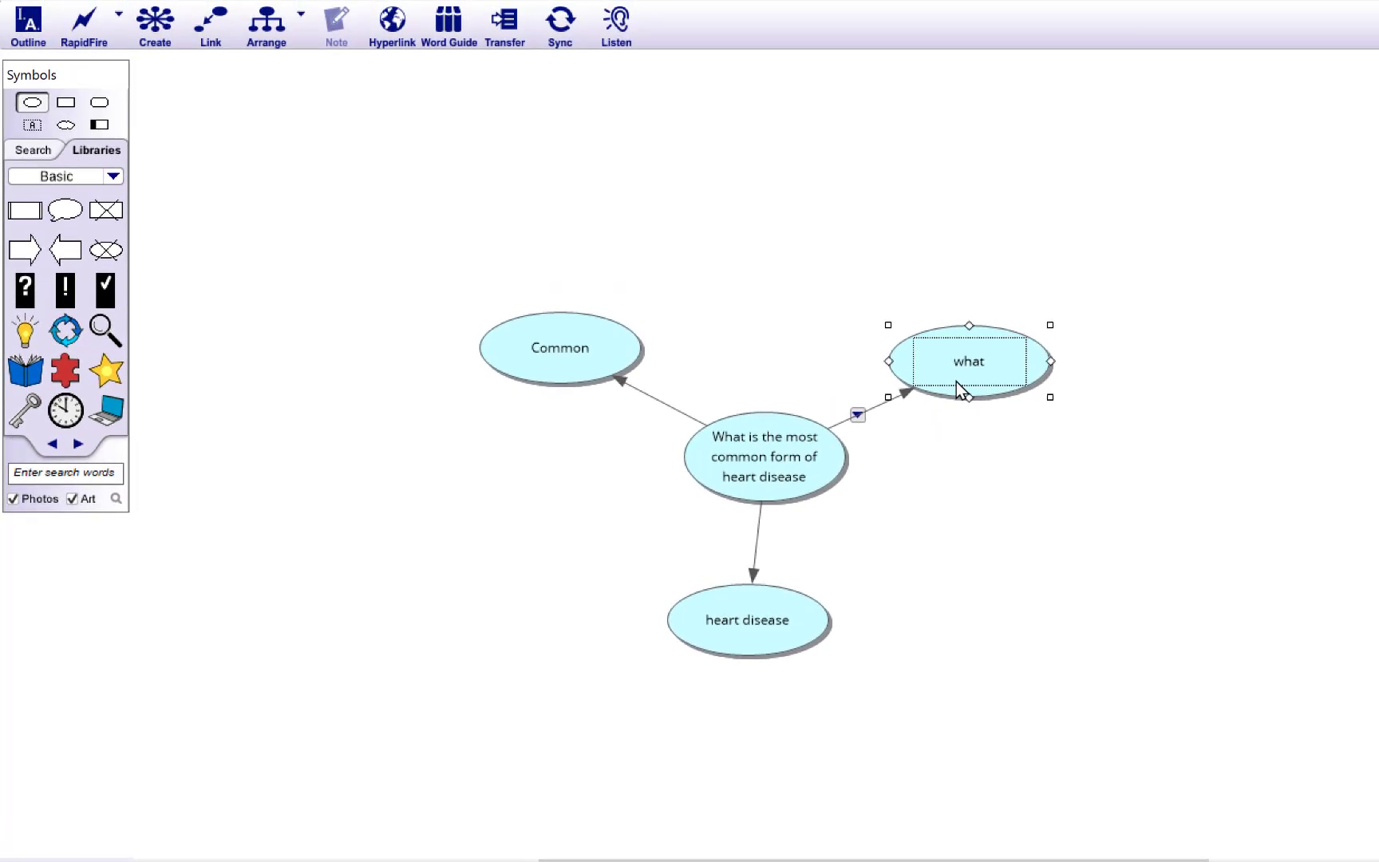
{"action": "left_click_drag", "start_coordinate": [986, 340], "coordinate": [1044, 317]}
{"action": "left_click", "coordinate": [1014, 361]}
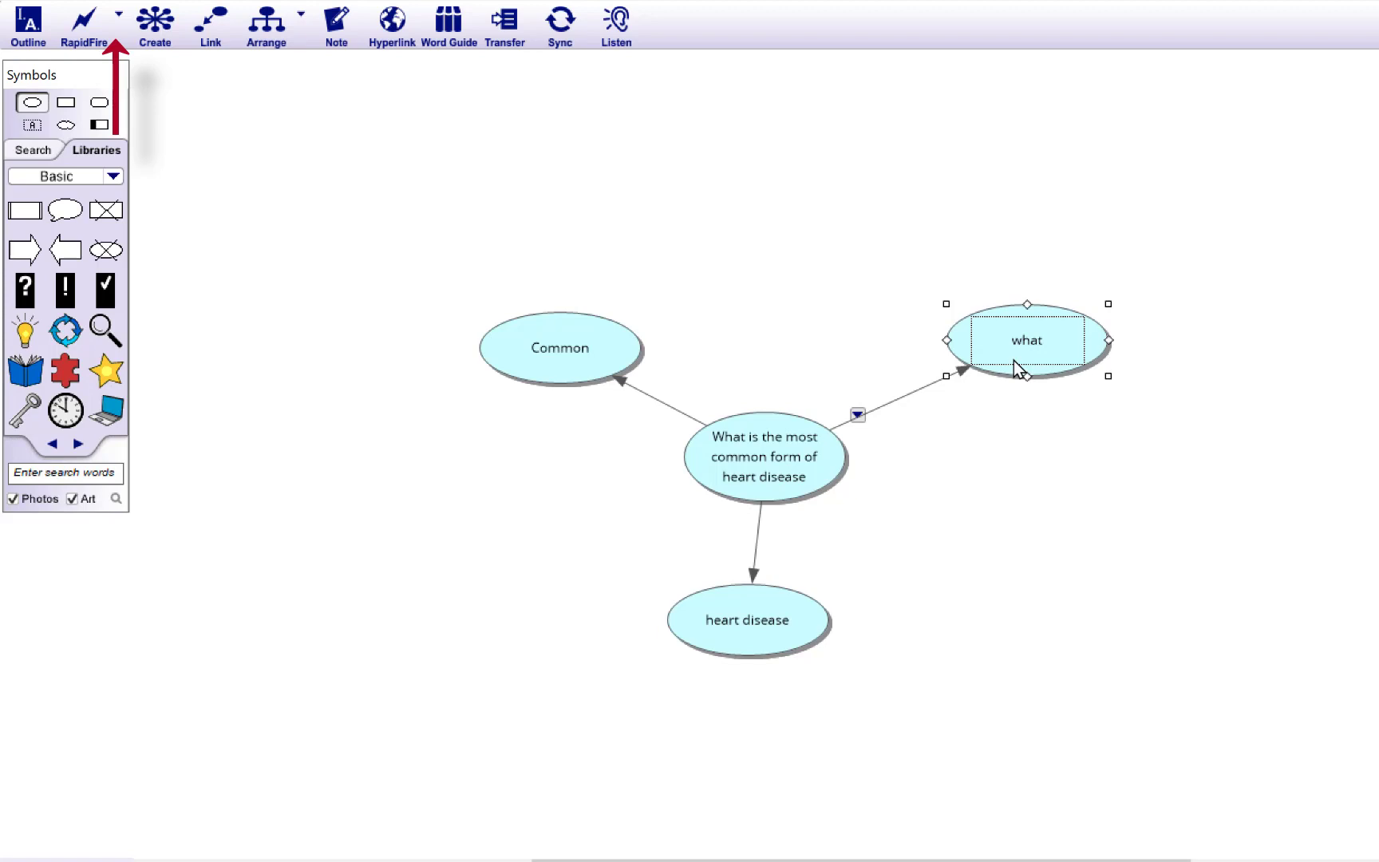
Step: Set RapidFire to add ideas with links and use it to attach a "Statistically" idea to "what"
{"action": "left_click", "coordinate": [117, 19]}
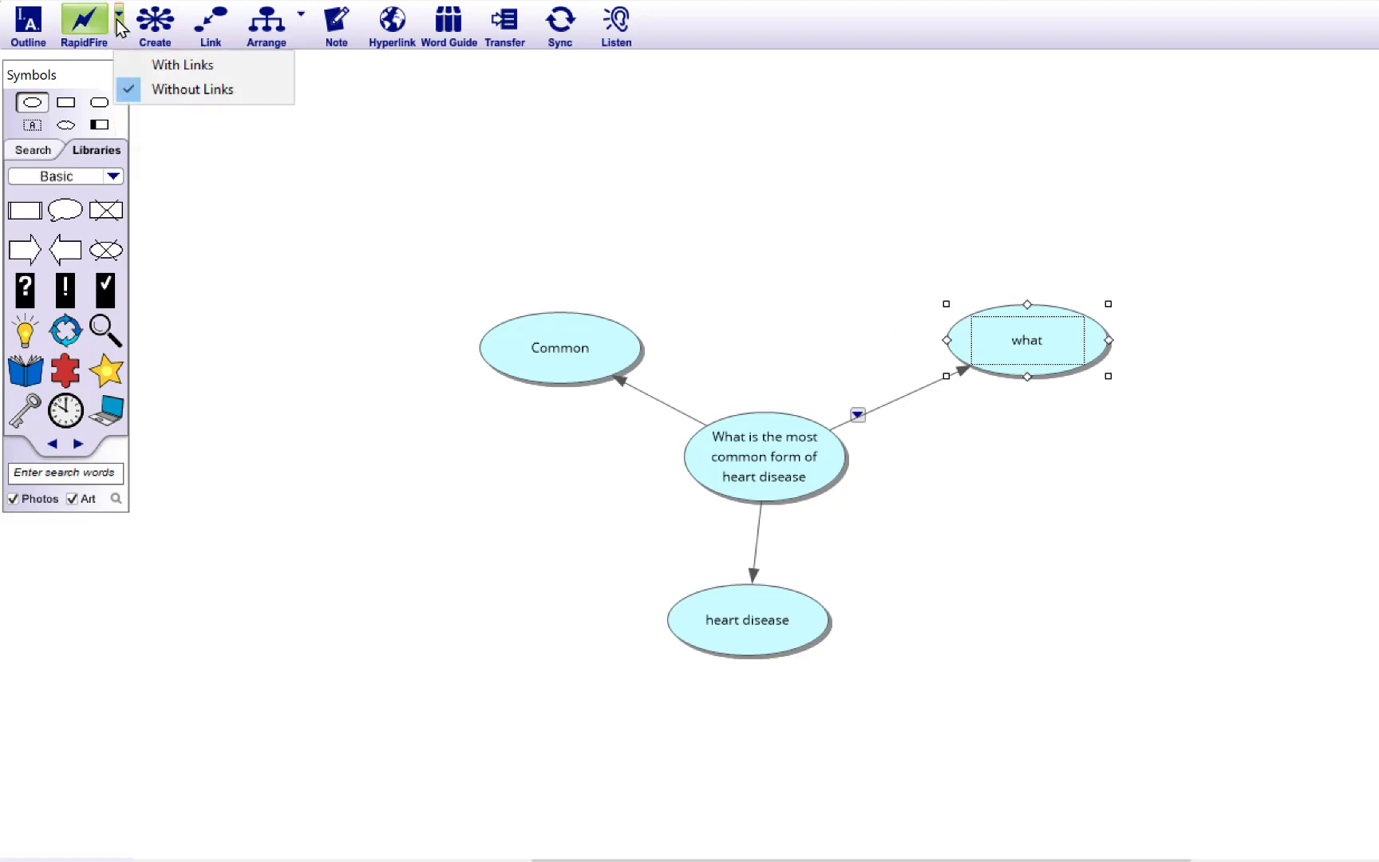
{"action": "left_click", "coordinate": [132, 61]}
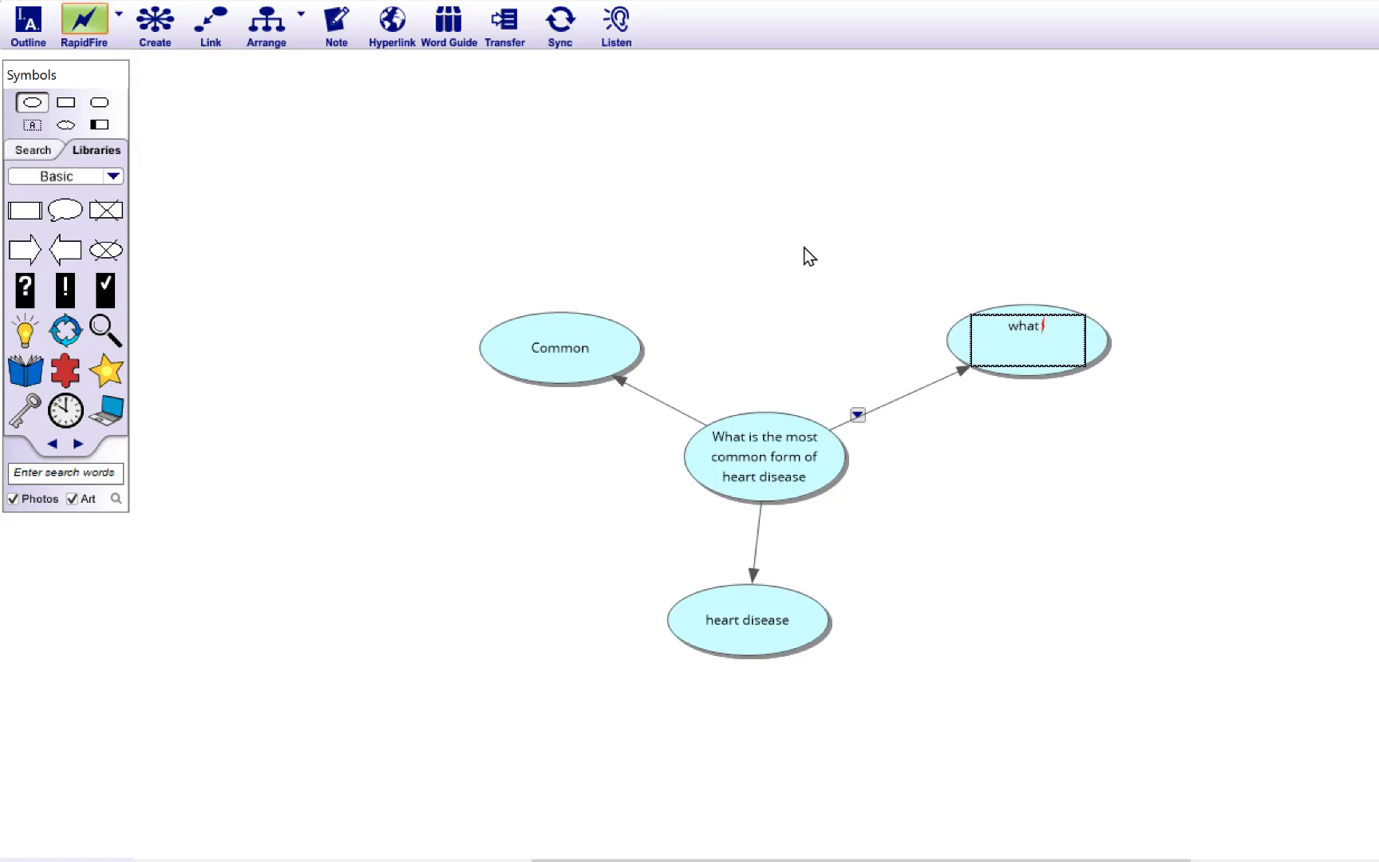
{"action": "type", "text": "Statistiv"}
{"action": "key", "text": "BackSpace"}
{"action": "type", "text": "cally"}
{"action": "left_click", "coordinate": [966, 394]}
Step: Move the "Statistically" idea to the upper right of the "what" idea
{"action": "right_click", "coordinate": [1103, 428]}
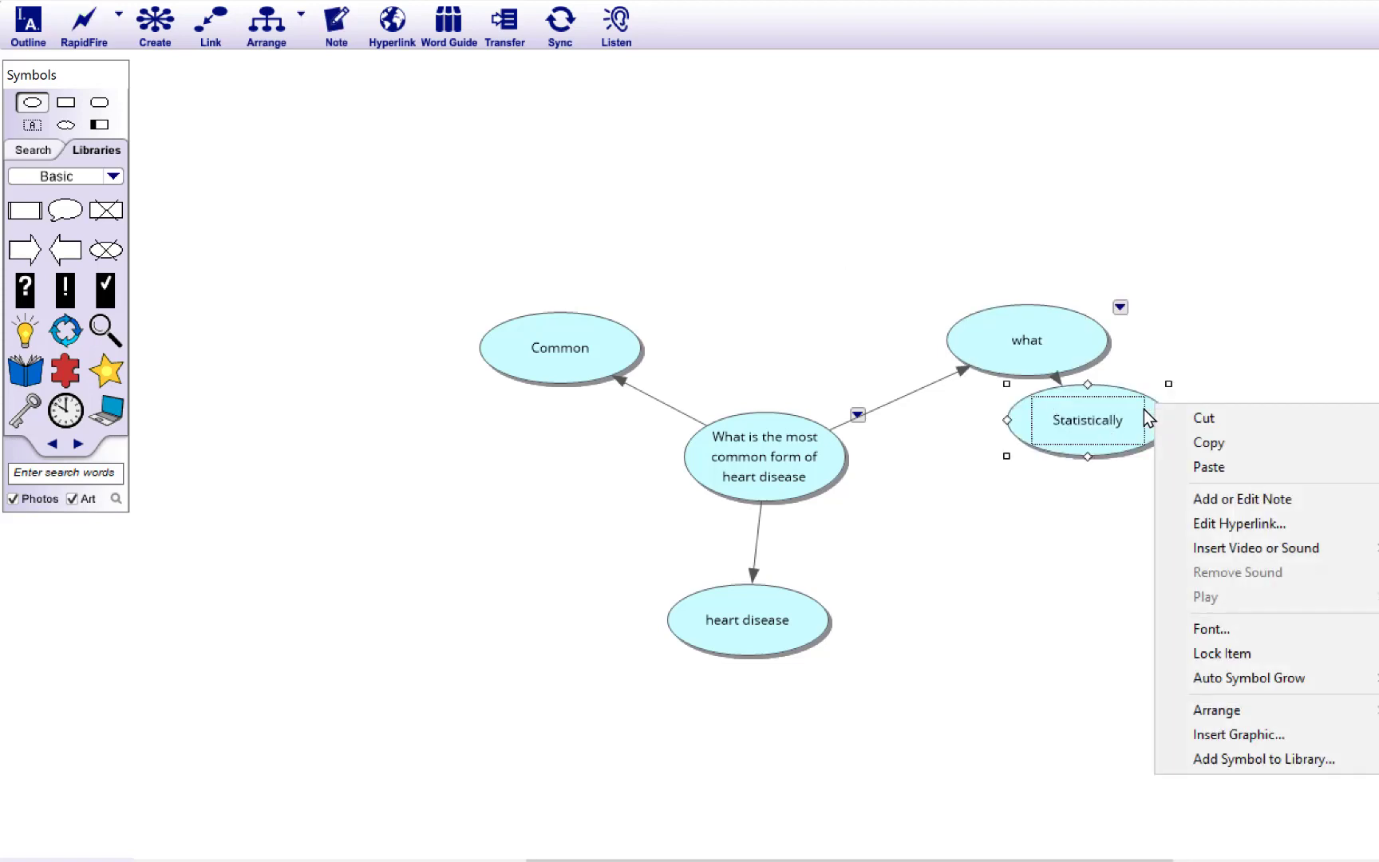
{"action": "left_click", "coordinate": [1114, 424]}
{"action": "left_click_drag", "start_coordinate": [1114, 424], "coordinate": [1224, 249]}
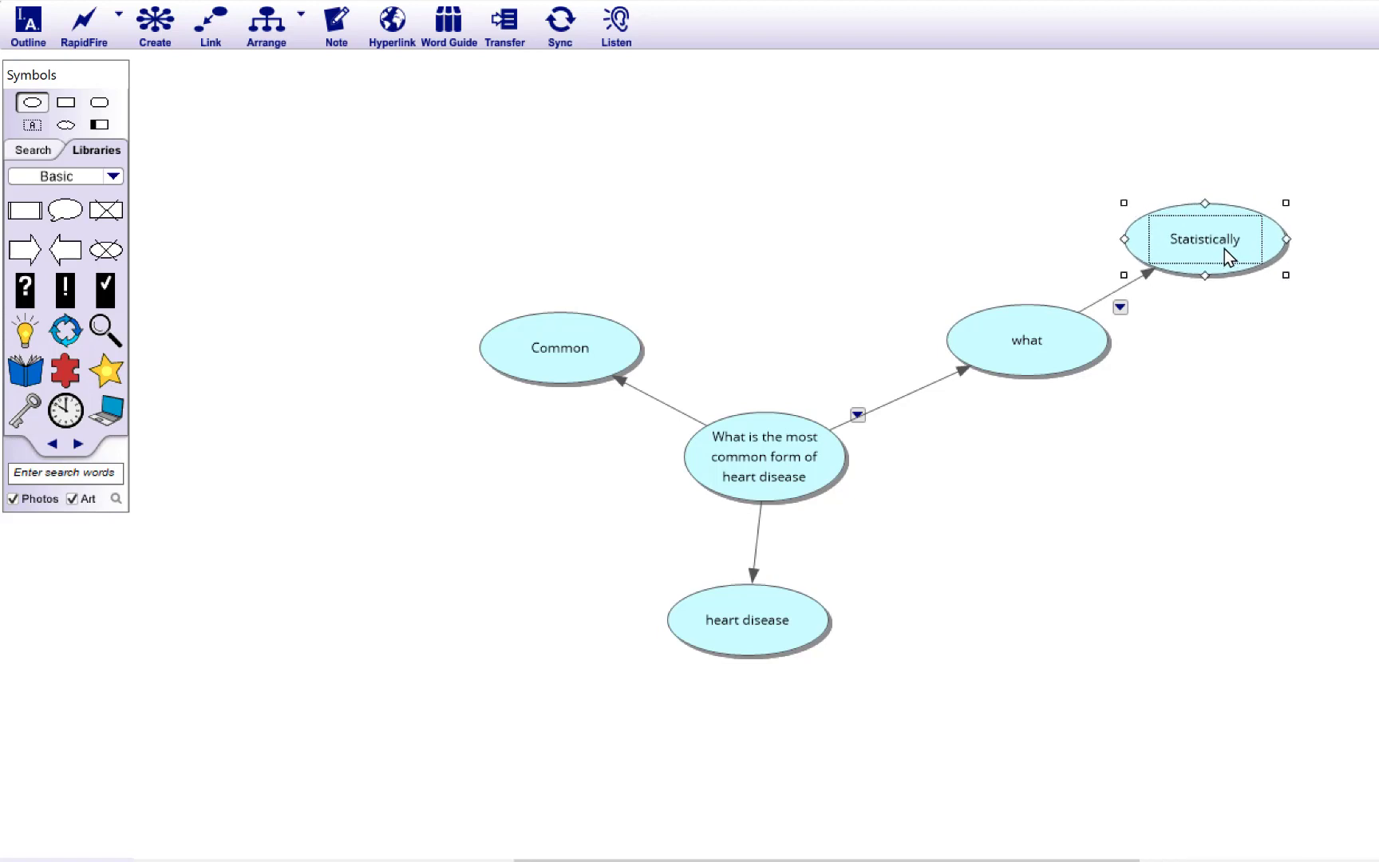
{"action": "left_click", "coordinate": [1065, 361]}
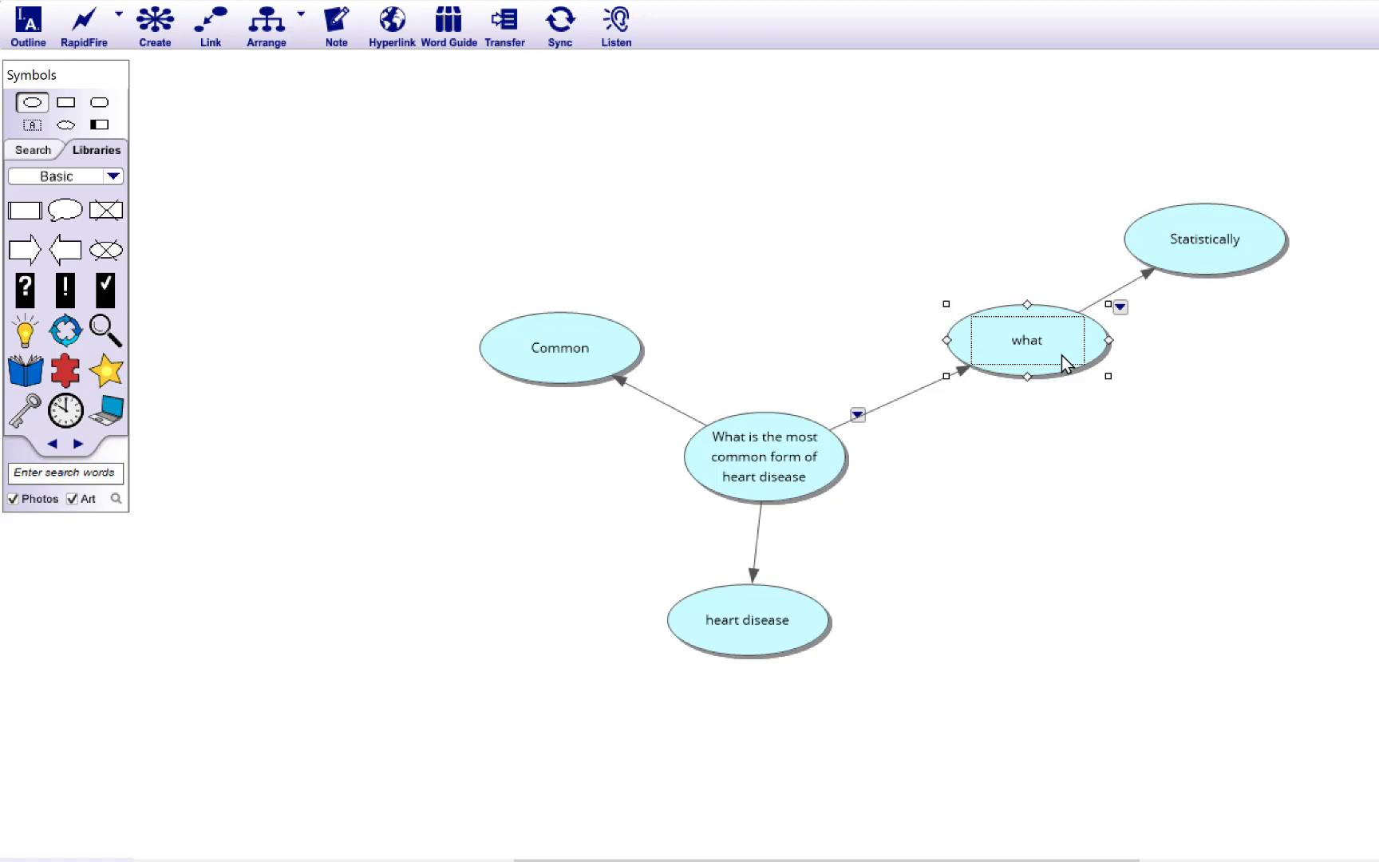
Step: Attach a note to the "Statistically" idea and place it to the right of that idea
{"action": "left_click", "coordinate": [1176, 241]}
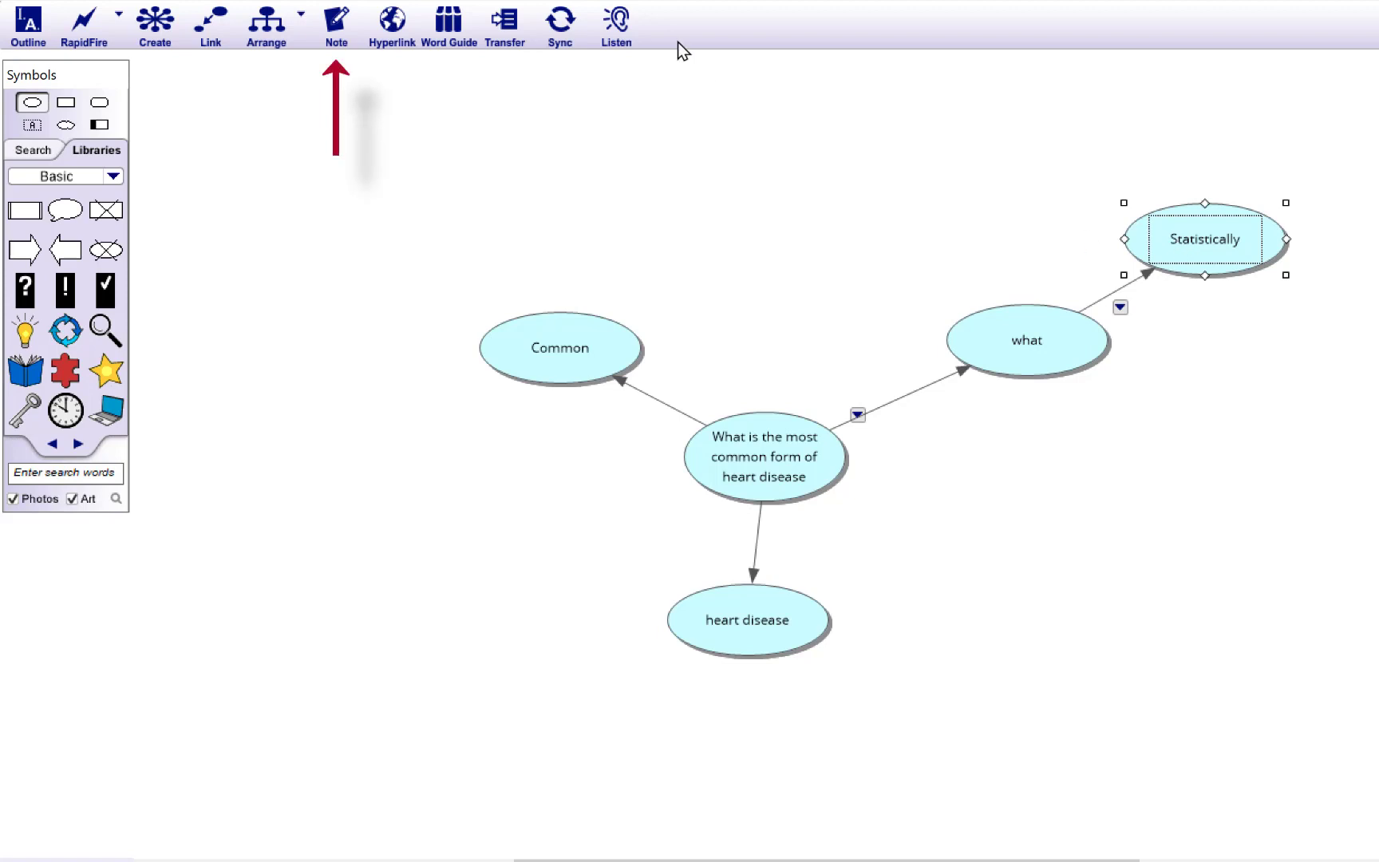
{"action": "left_click", "coordinate": [335, 24]}
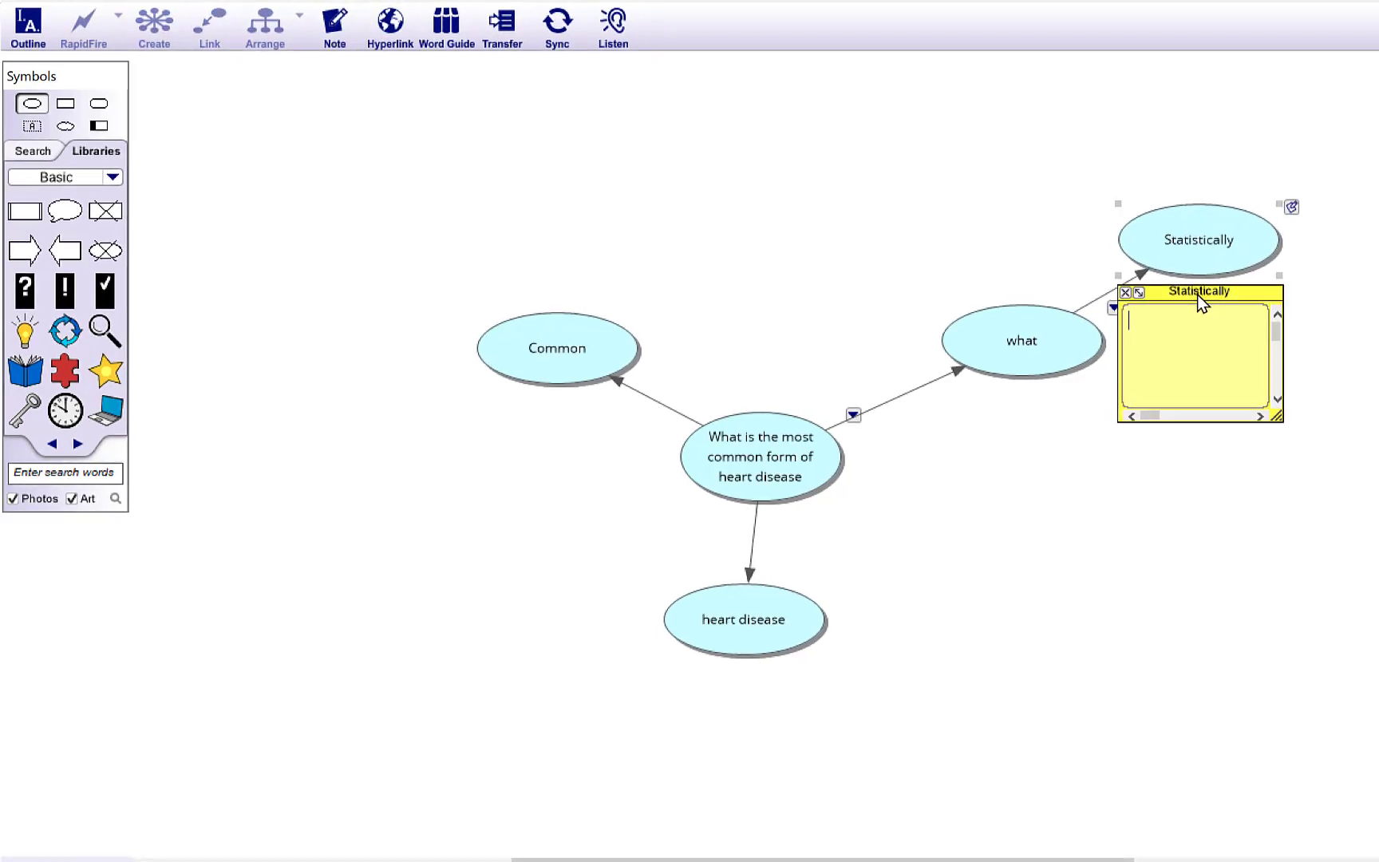
{"action": "left_click_drag", "start_coordinate": [1197, 294], "coordinate": [1378, 209]}
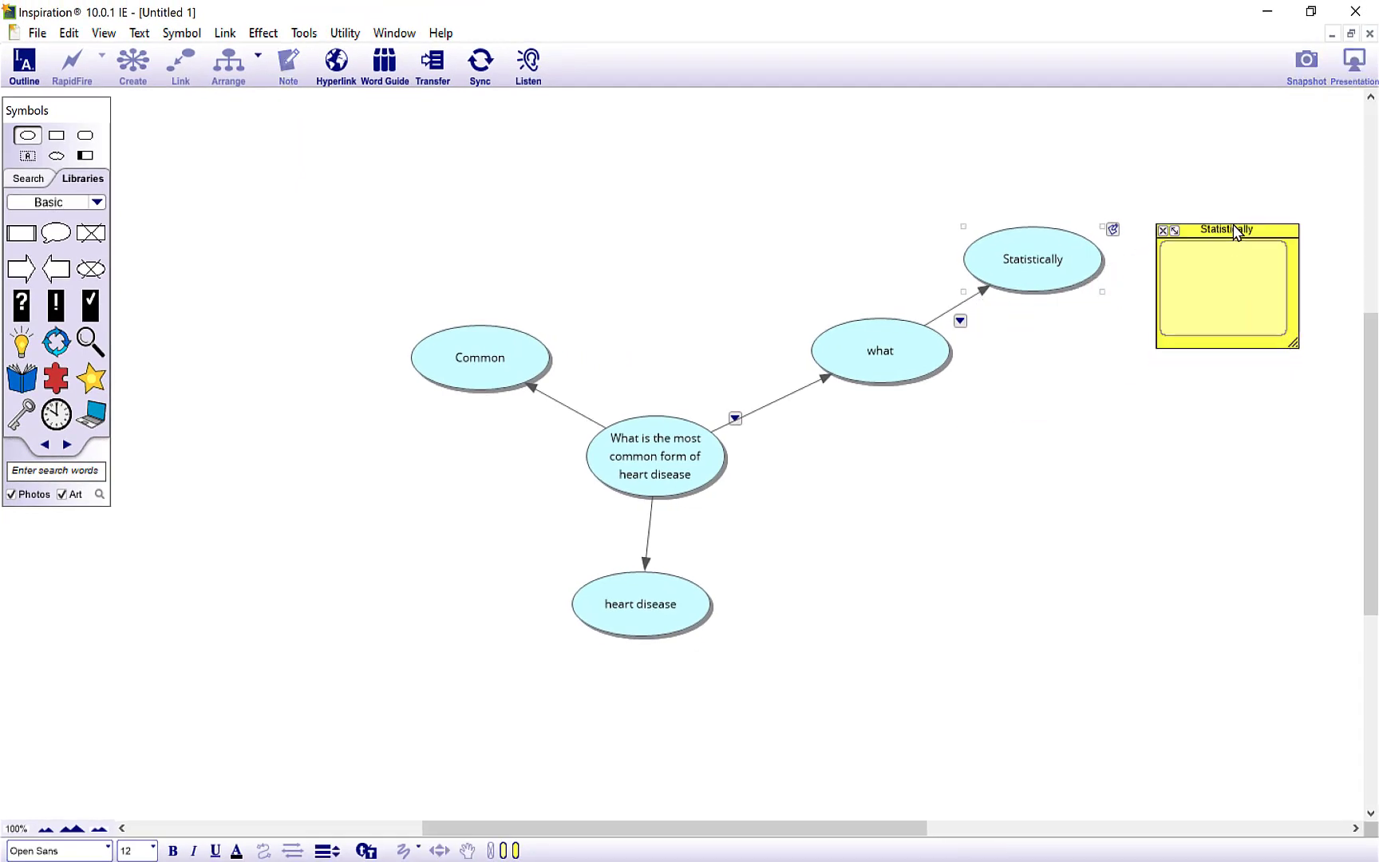
{"action": "left_click_drag", "start_coordinate": [1234, 231], "coordinate": [1224, 206]}
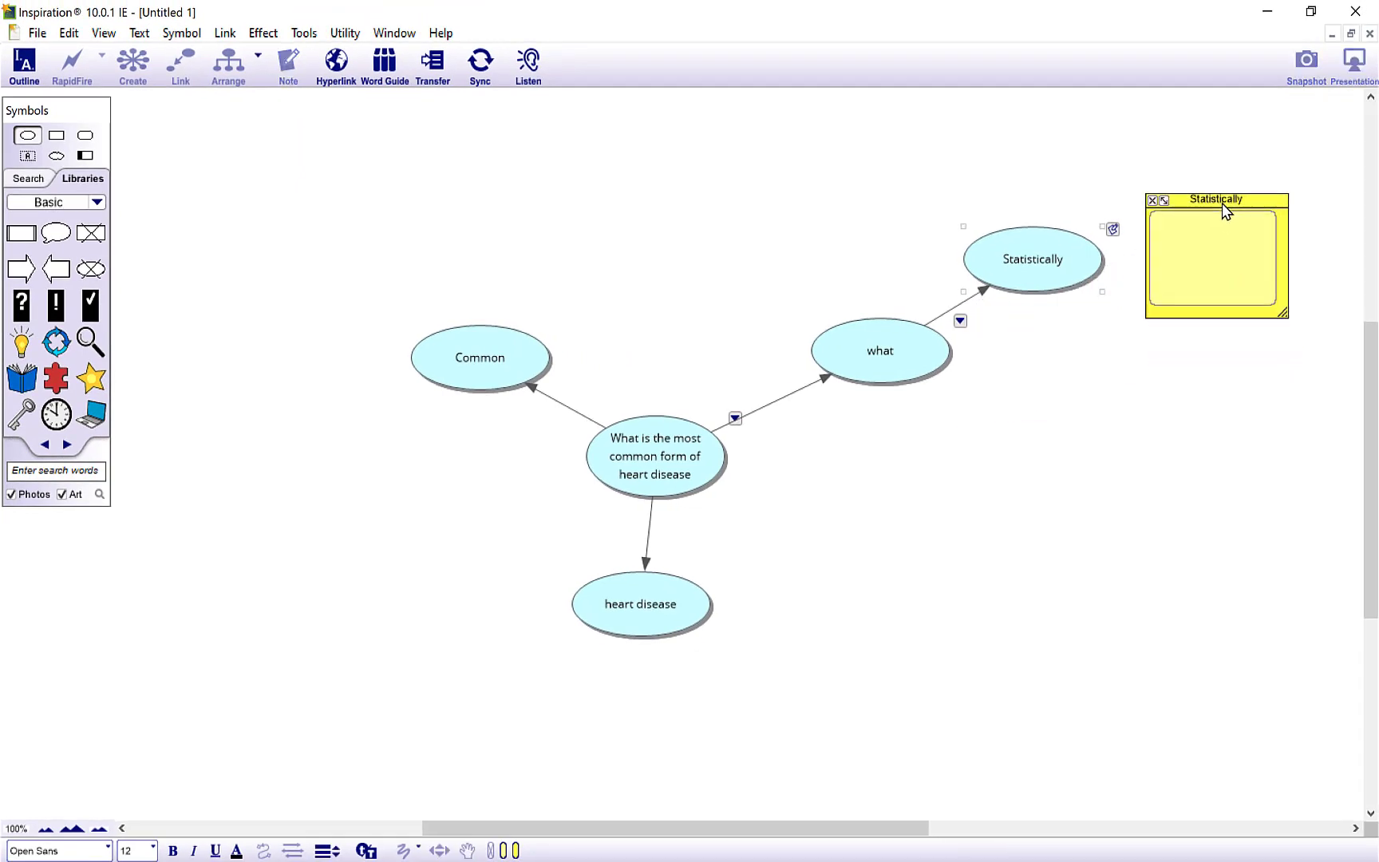
Step: Write "coronary heart disease" in the note, using the suggested spelling for "disease"
{"action": "type", "text": "co"}
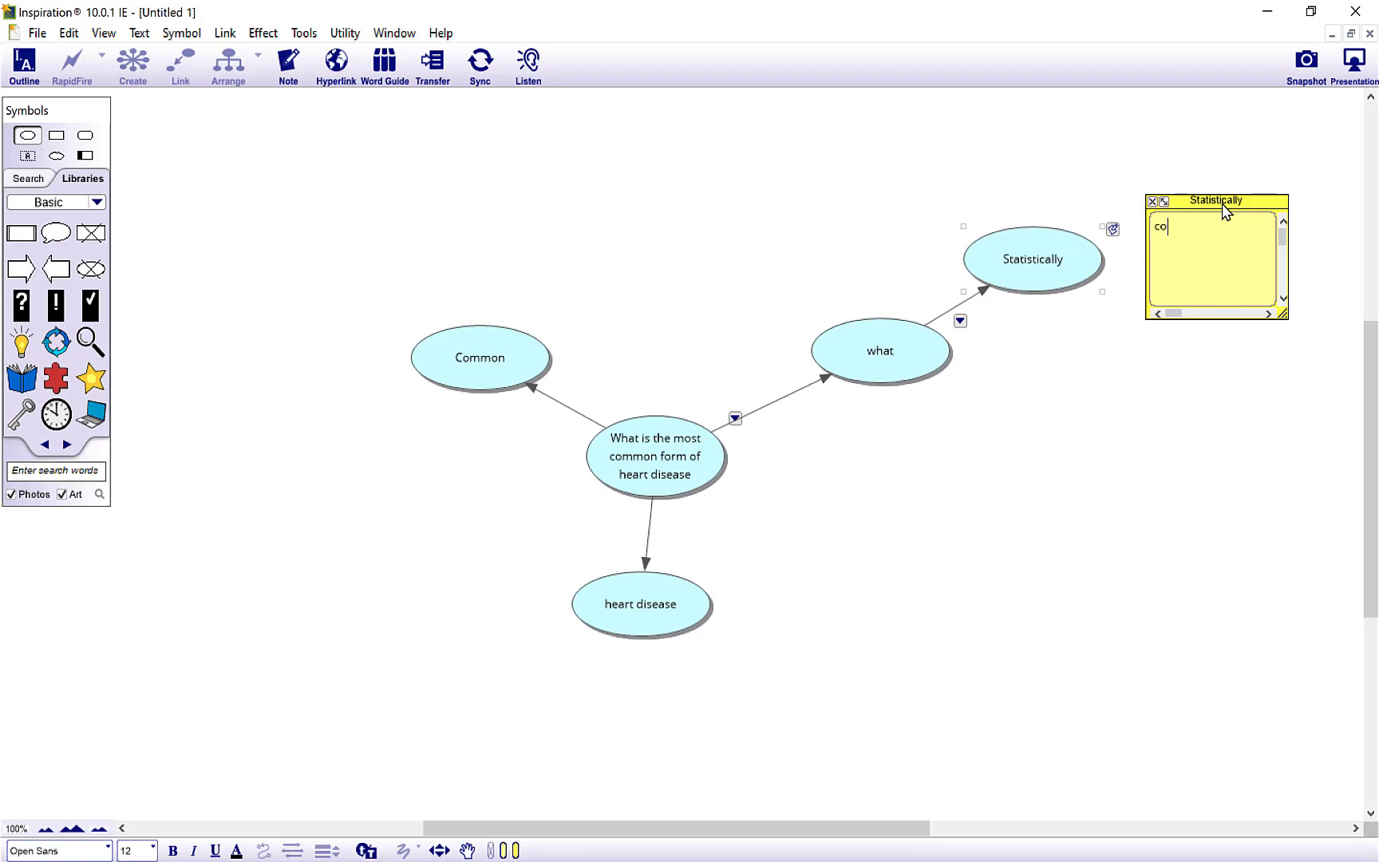
{"action": "type", "text": "ronary heart disease"}
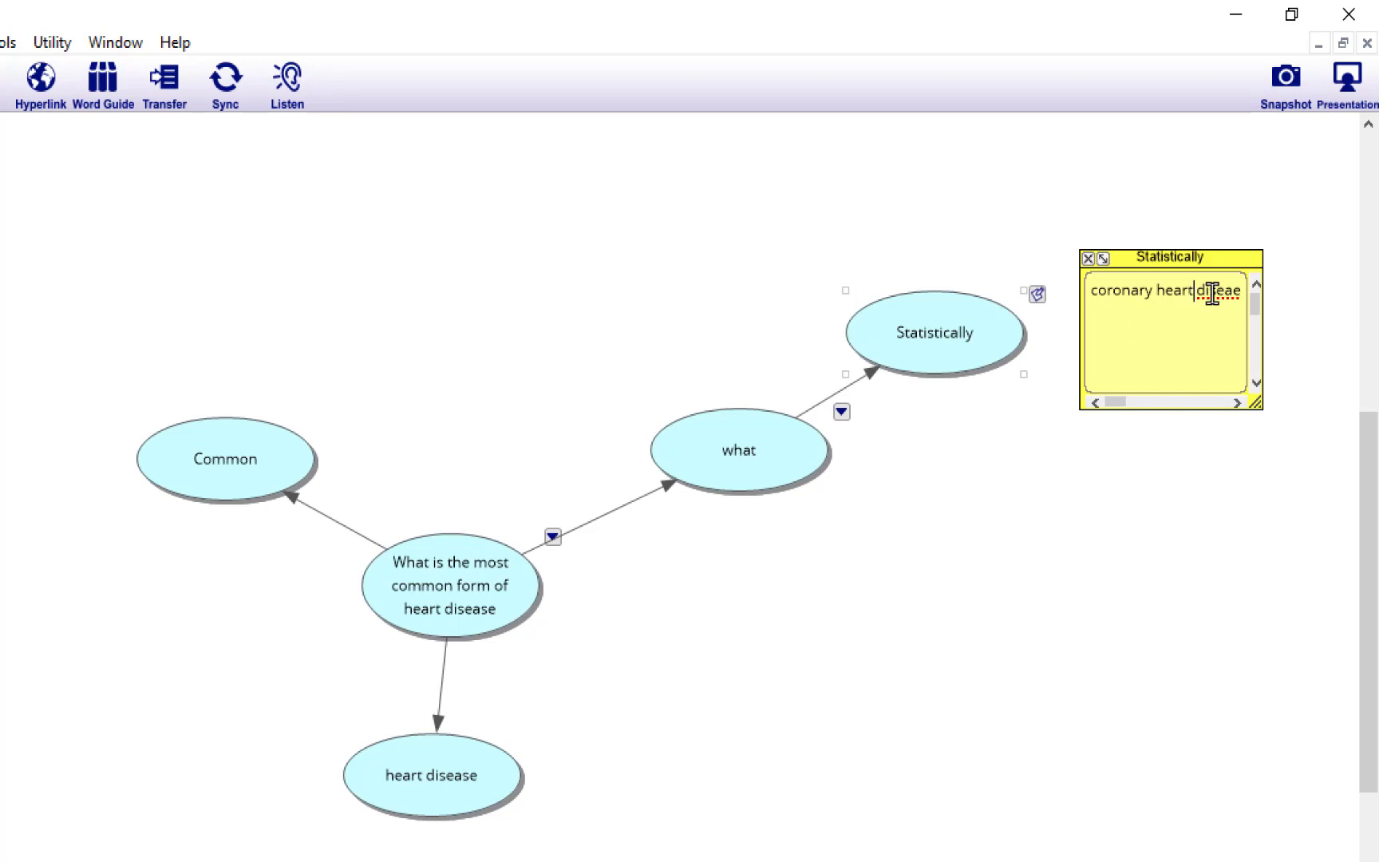
{"action": "right_click", "coordinate": [1213, 294]}
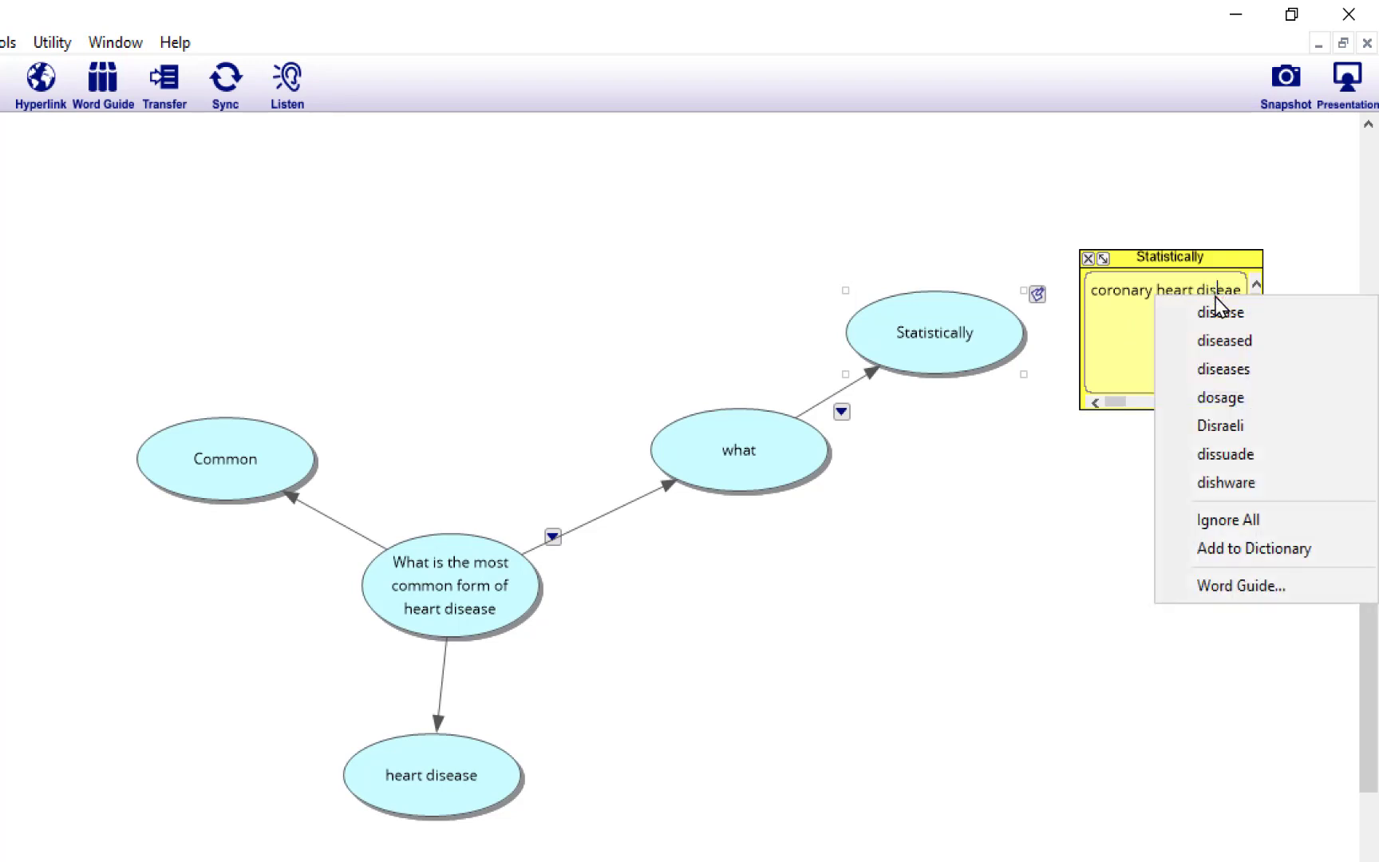
{"action": "left_click", "coordinate": [1218, 314]}
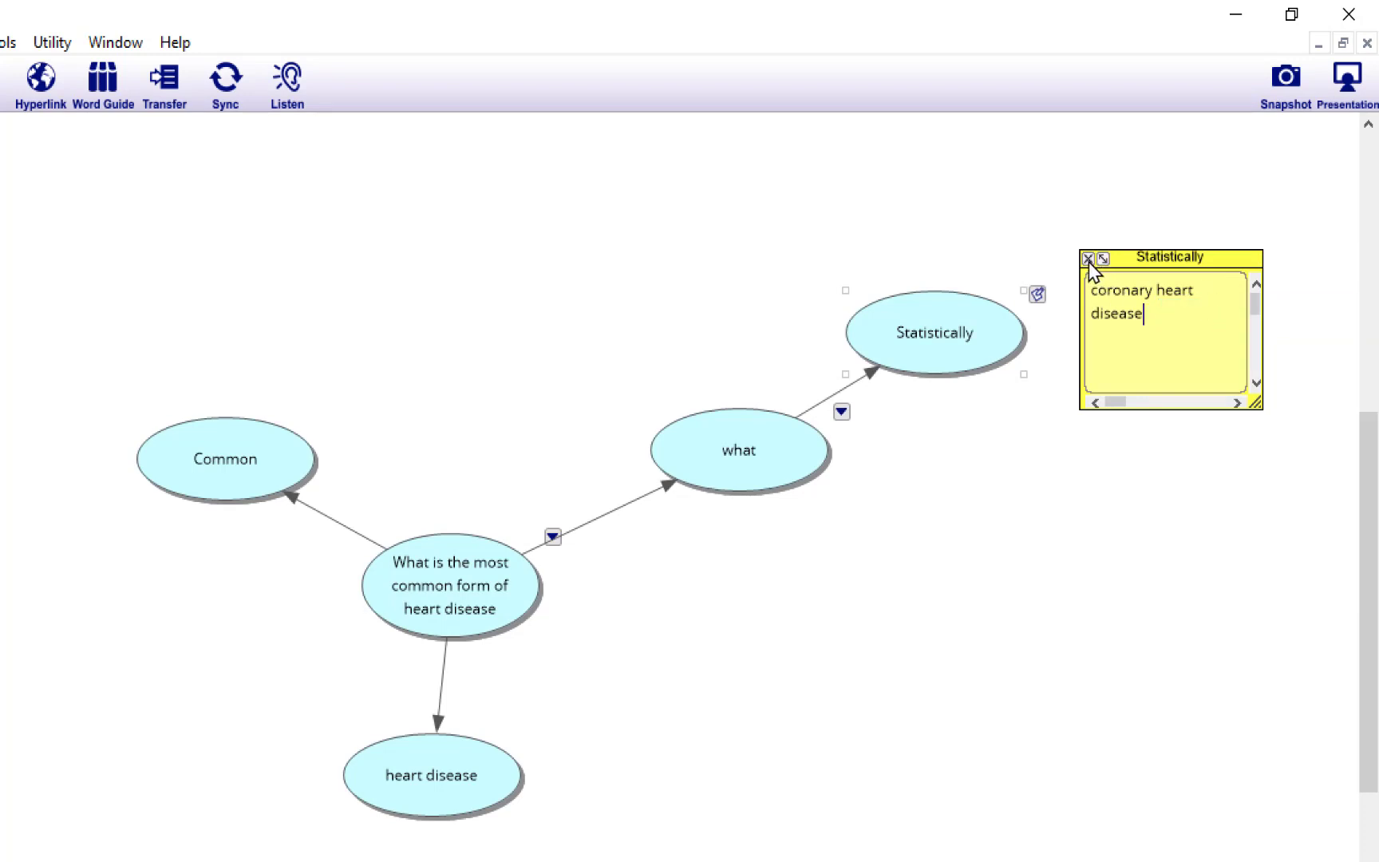
Step: Move the "Statistically" note farther up and close it, reopening it once from its idea before hiding it again
{"action": "left_click_drag", "start_coordinate": [1154, 258], "coordinate": [1142, 169]}
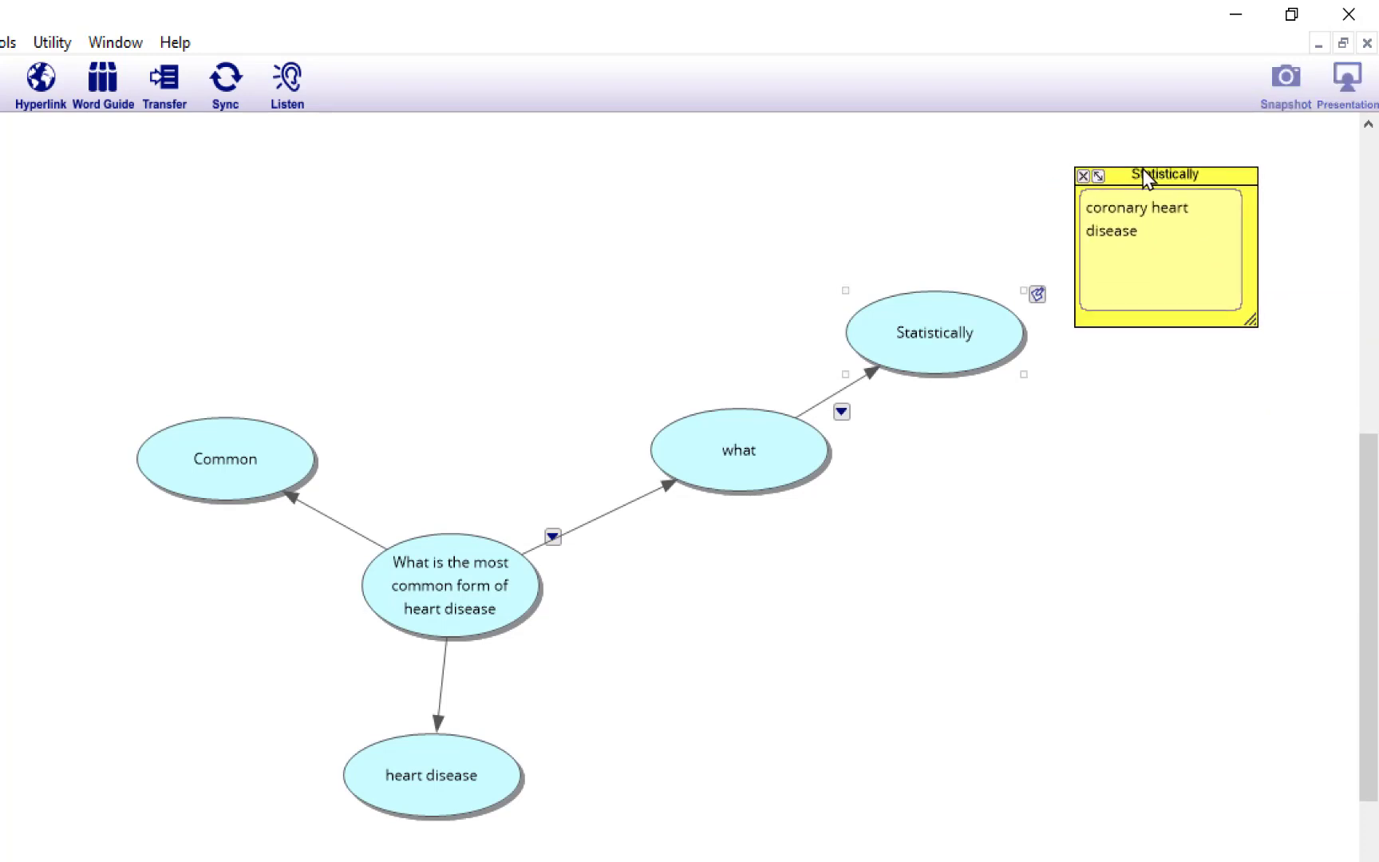
{"action": "left_click", "coordinate": [1083, 175]}
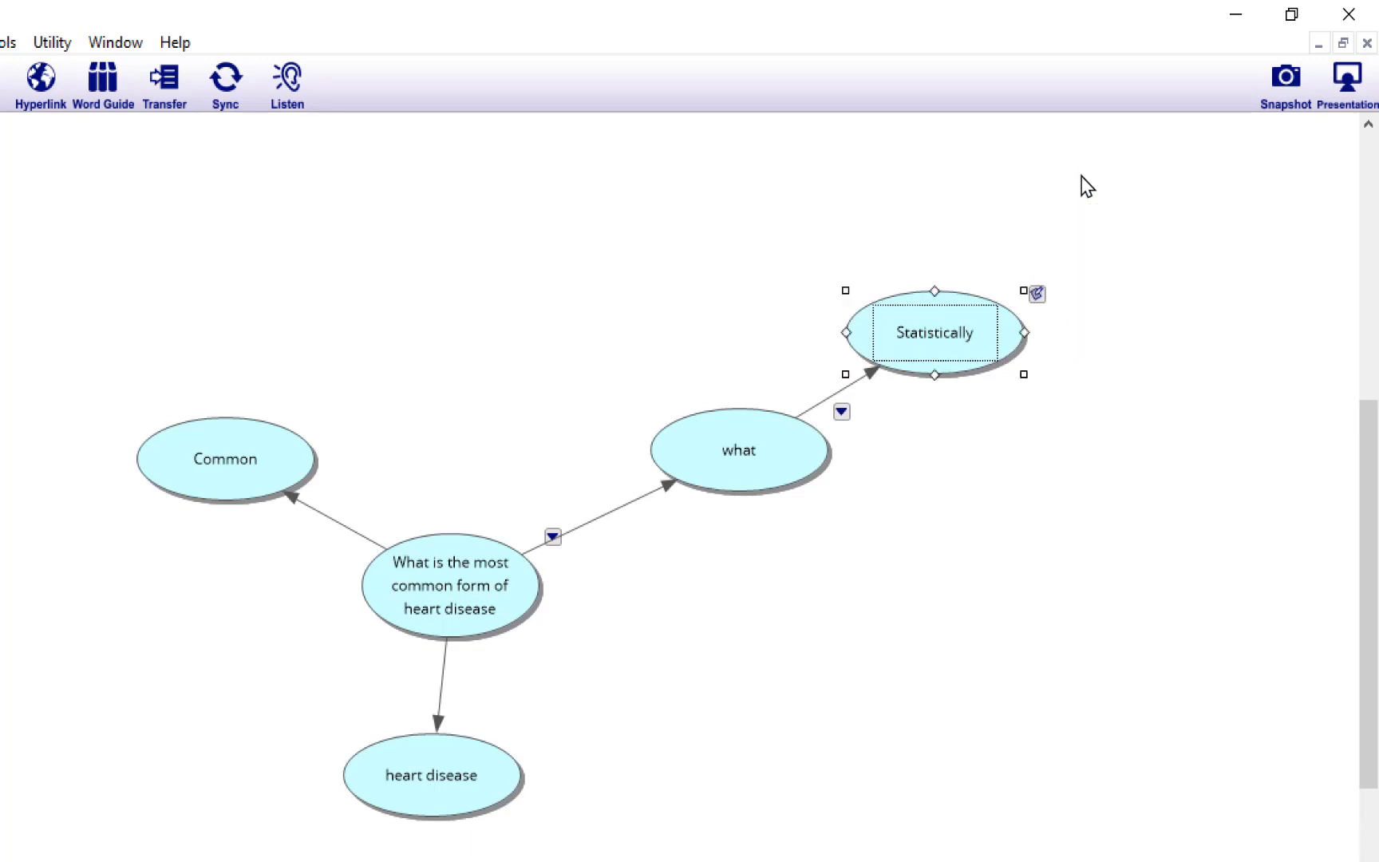
{"action": "left_click", "coordinate": [1039, 293]}
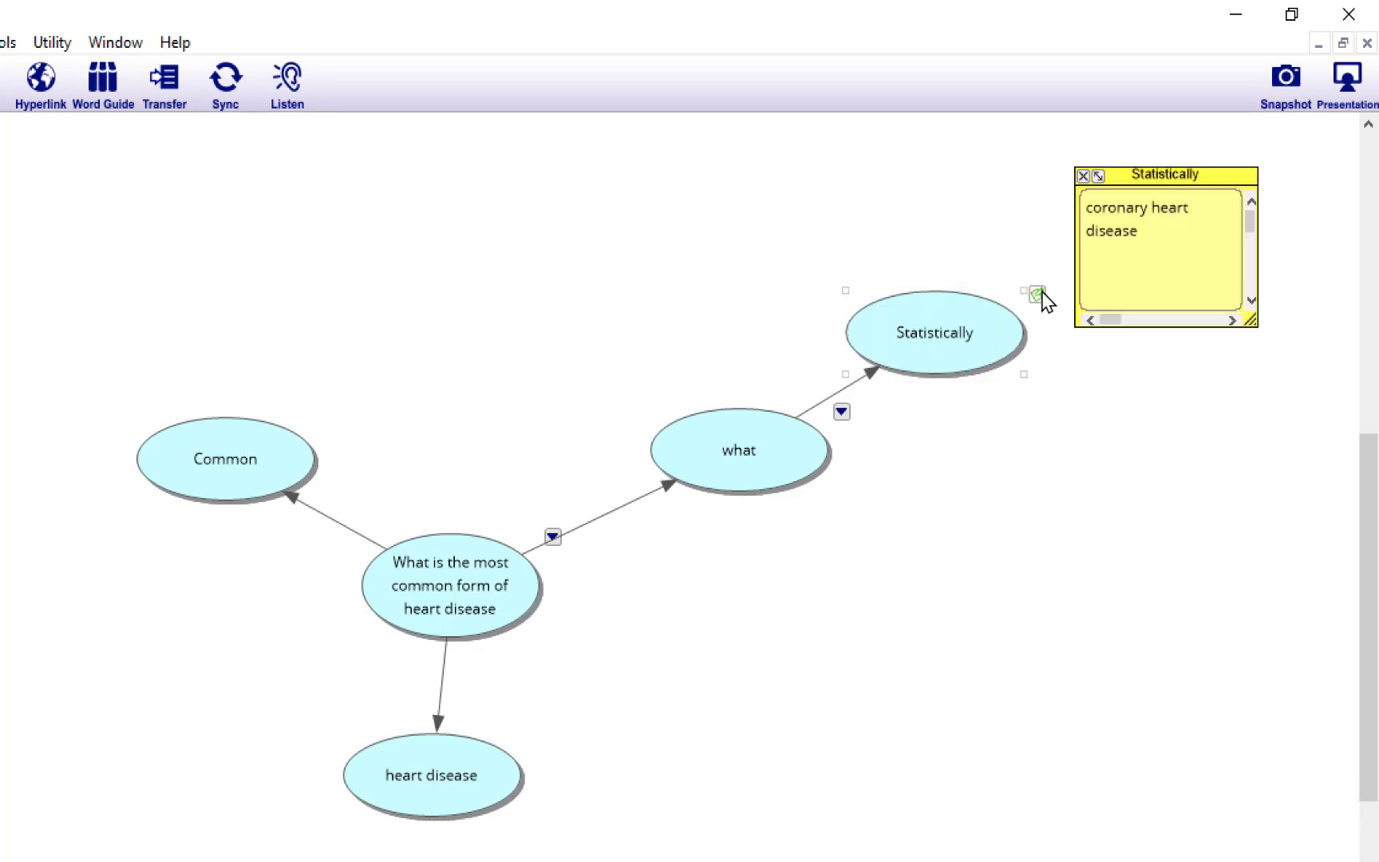
{"action": "left_click", "coordinate": [1085, 177]}
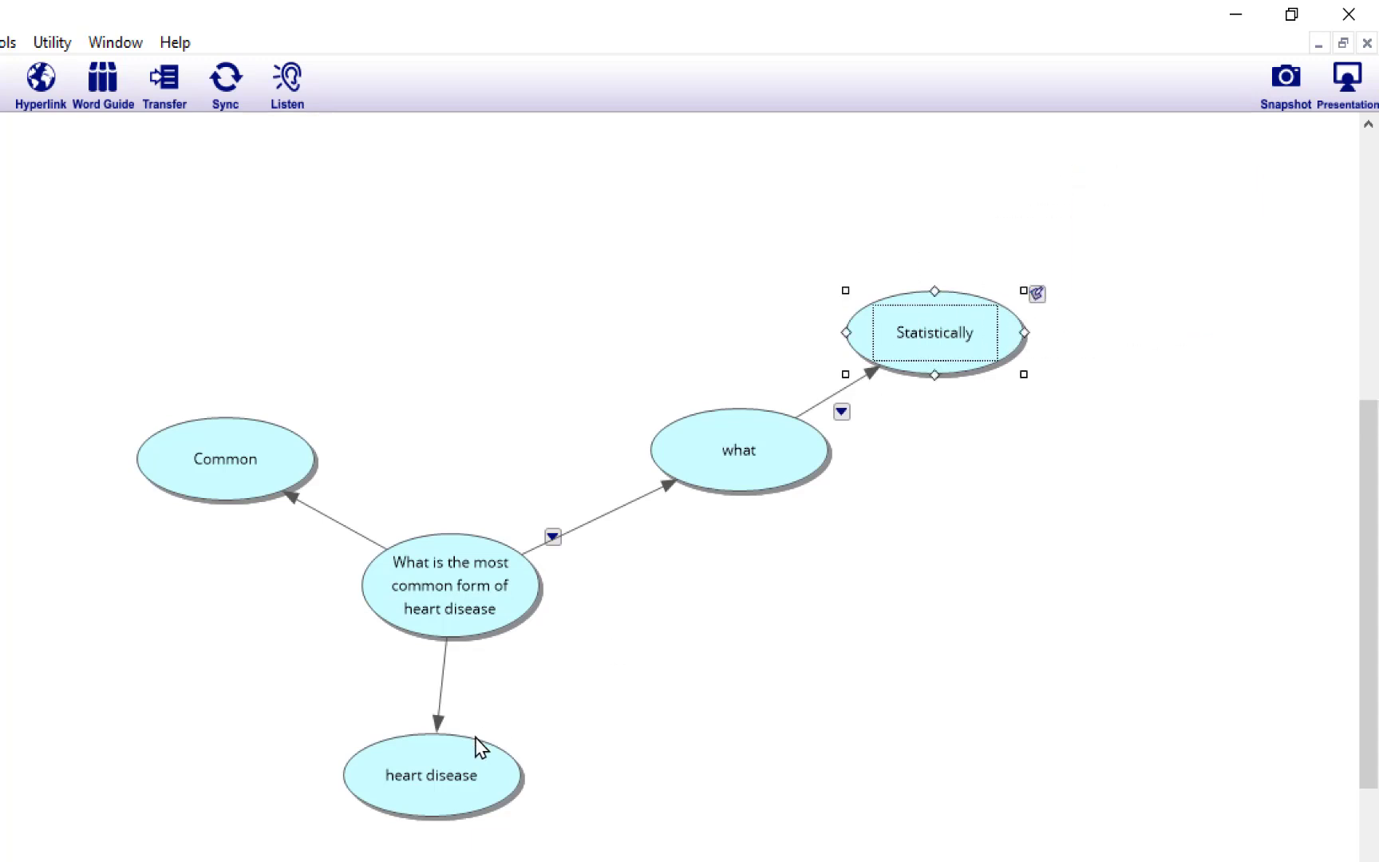
Step: Shift the "heart disease" idea slightly to the right and add four blank ideas linked from it, fanned out below and beside it
{"action": "left_click_drag", "start_coordinate": [442, 766], "coordinate": [531, 754]}
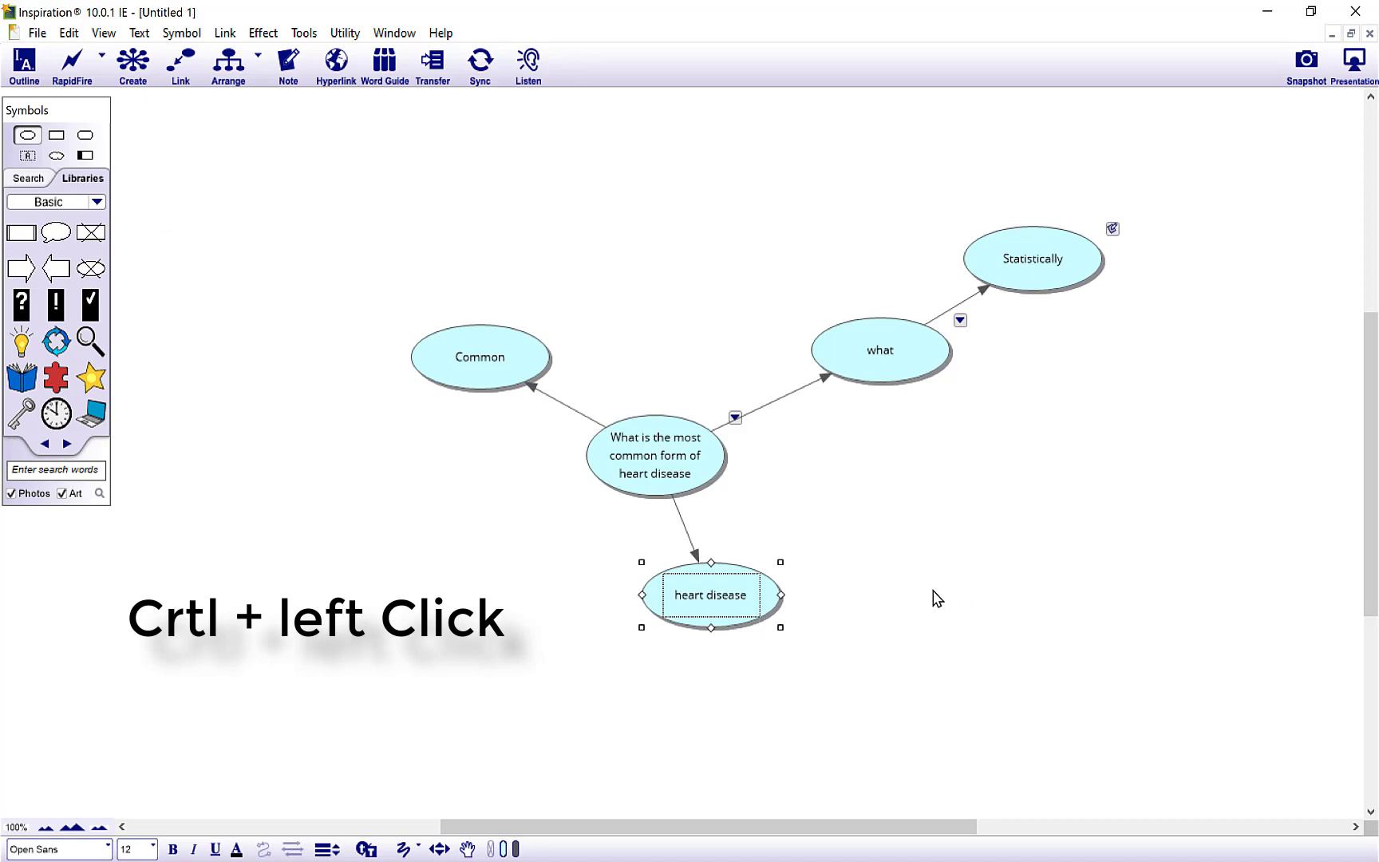
{"action": "left_click", "coordinate": [904, 661], "text": "ctrl"}
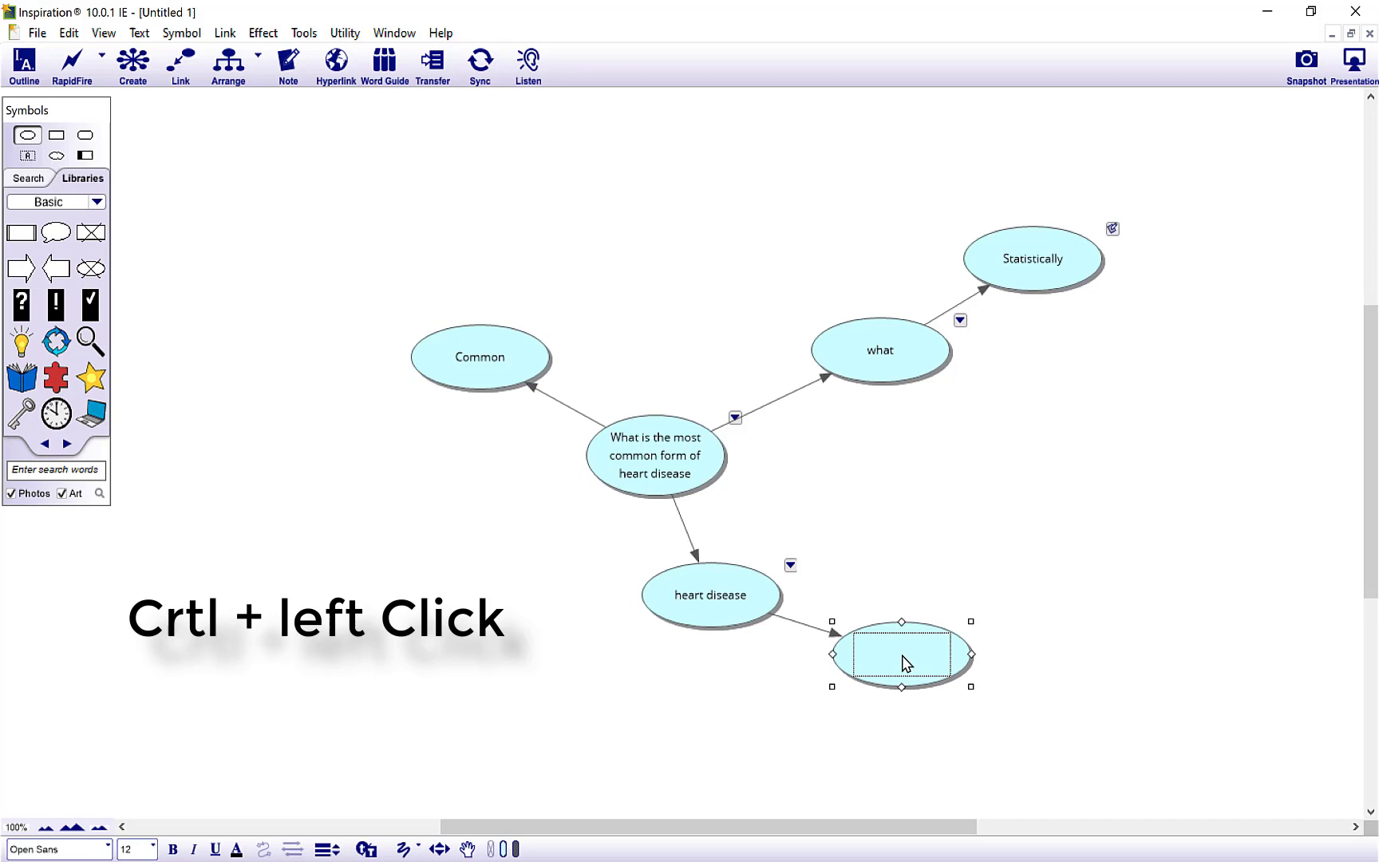
{"action": "left_click", "coordinate": [726, 597]}
{"action": "left_click", "coordinate": [691, 710], "text": "ctrl"}
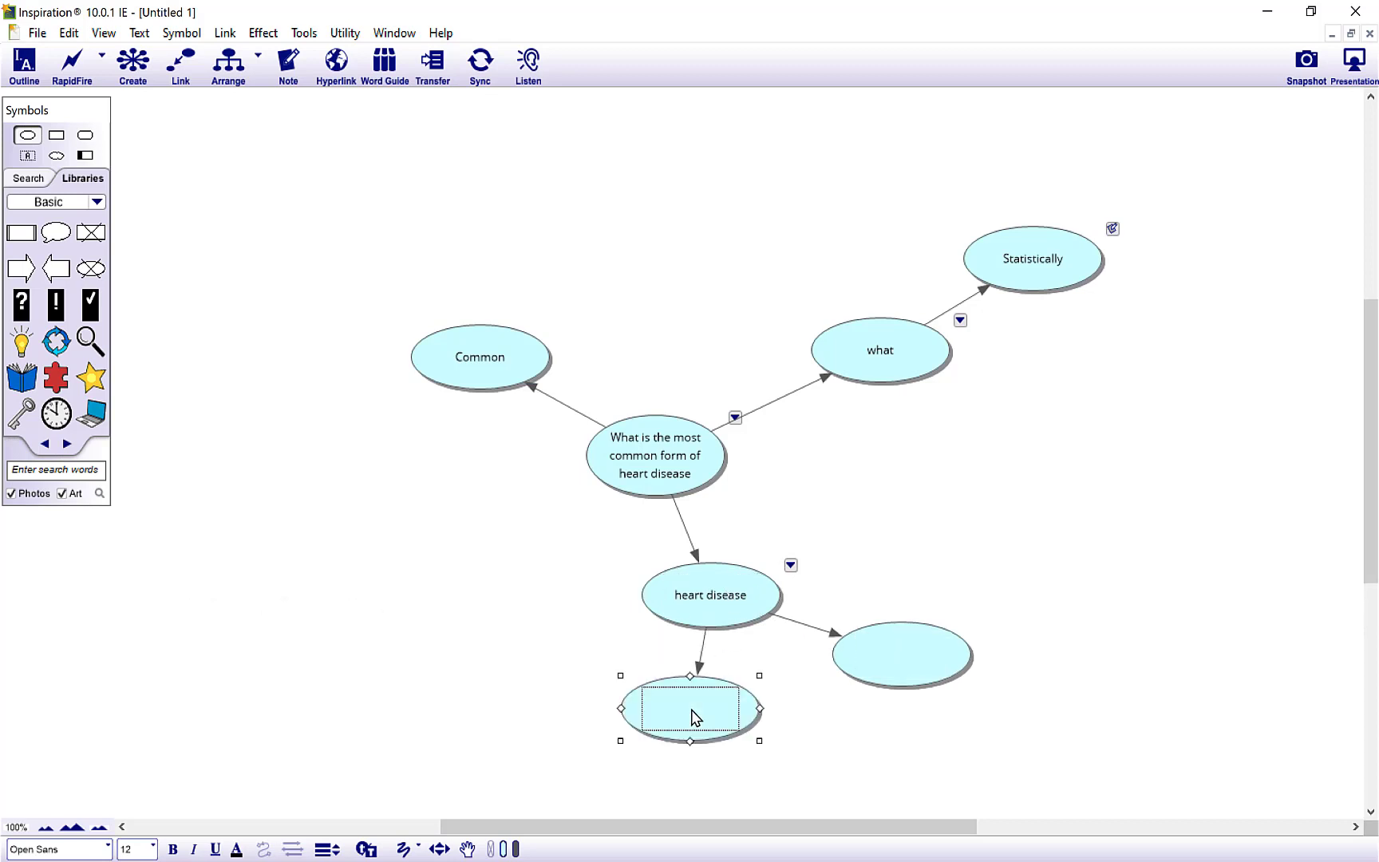
{"action": "left_click", "coordinate": [891, 667]}
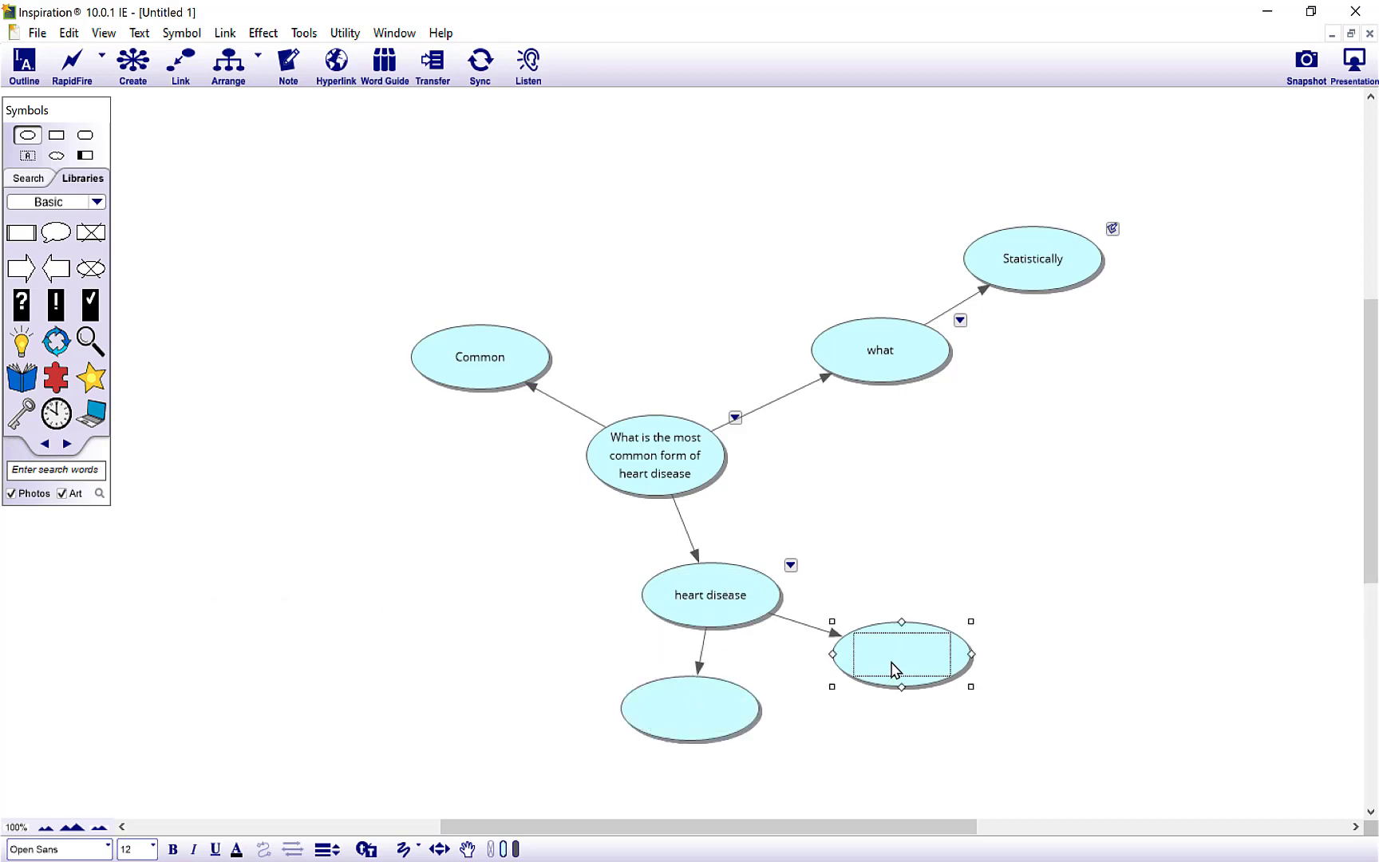
{"action": "left_click", "coordinate": [718, 613]}
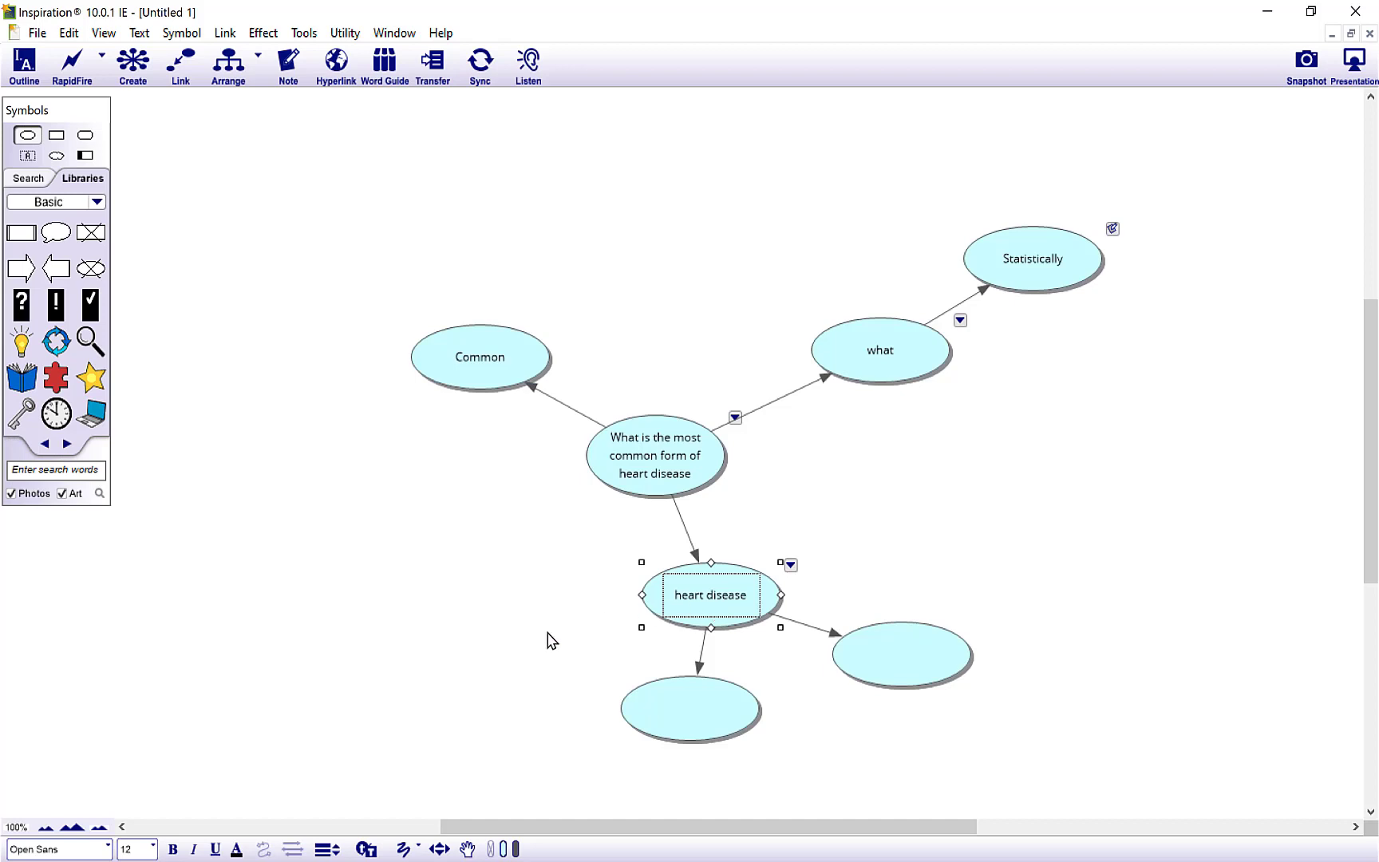
{"action": "left_click", "coordinate": [514, 708], "text": "ctrl"}
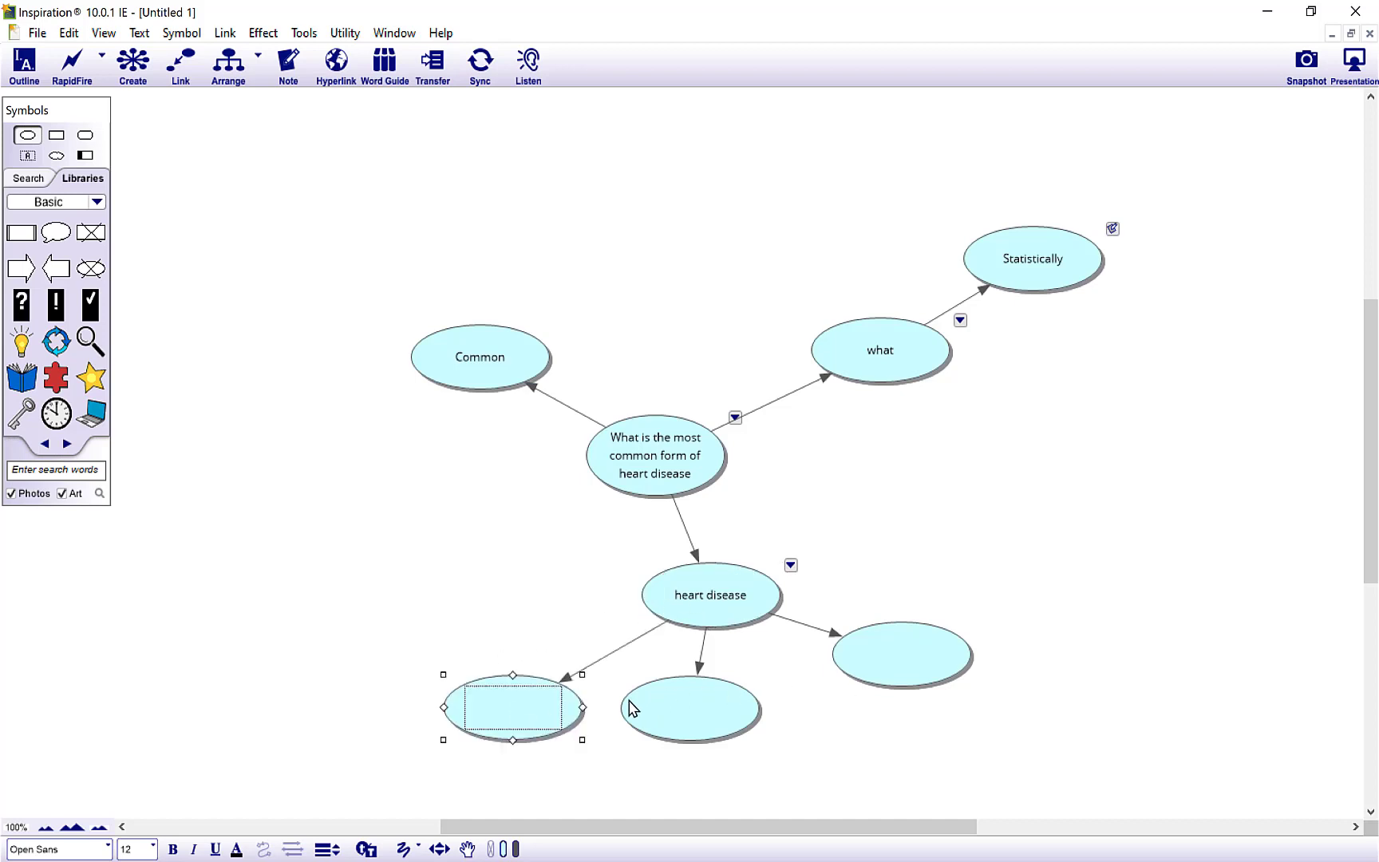
{"action": "left_click", "coordinate": [713, 591]}
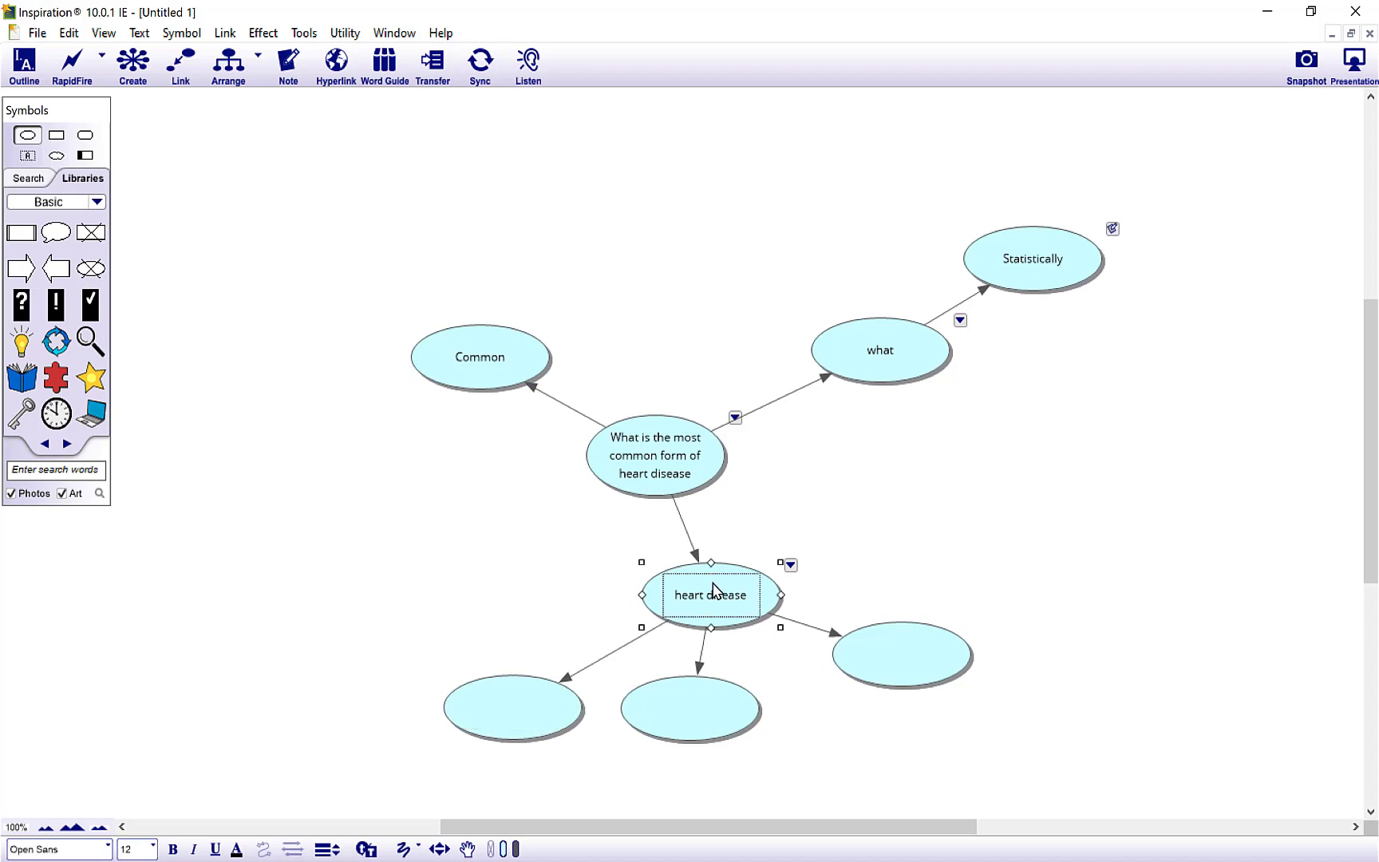
{"action": "left_click", "coordinate": [422, 645], "text": "ctrl"}
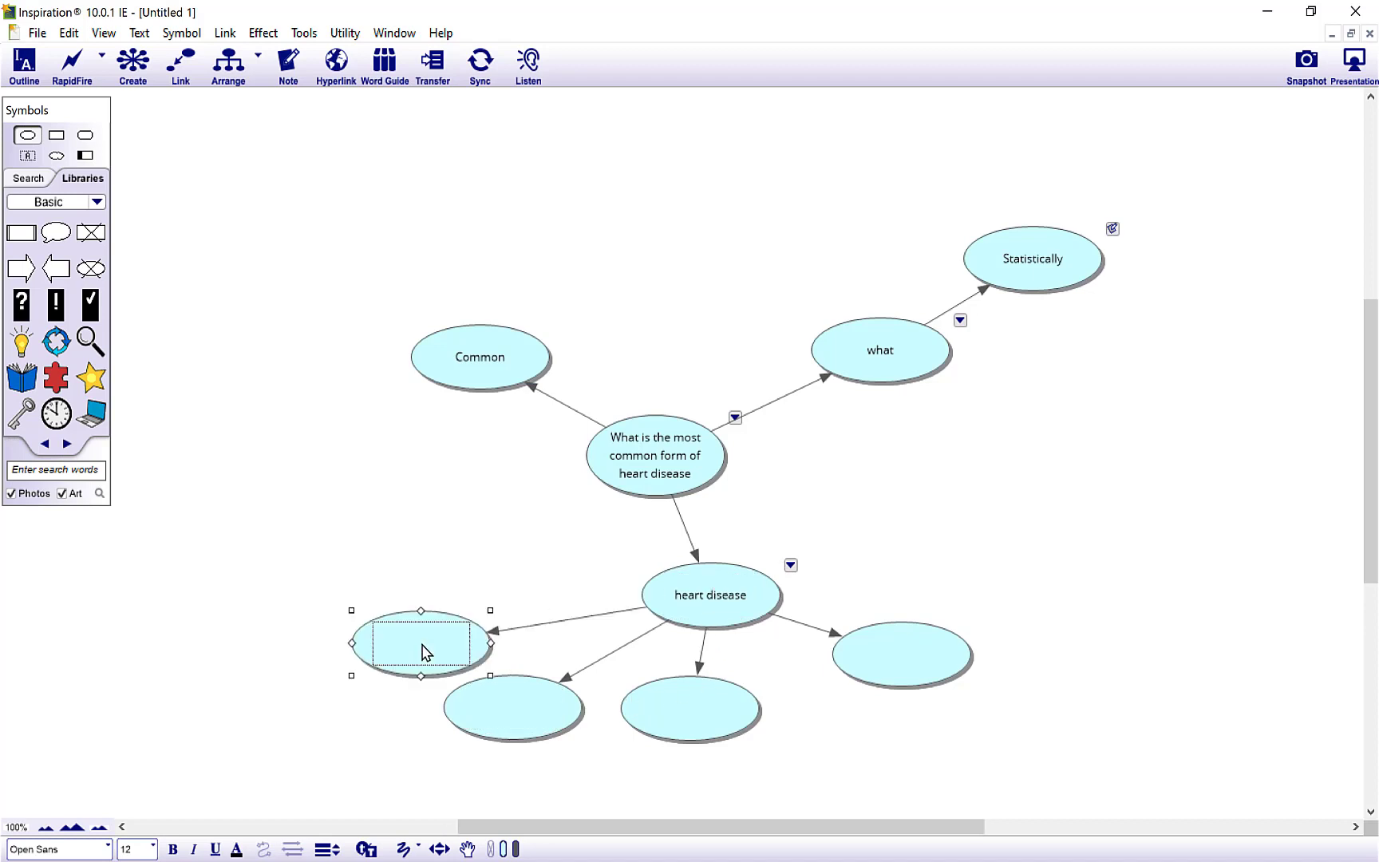
Step: Label the blank idea to the lower right of "heart disease" as "Coronary heart disease"
{"action": "type", "text": "art"}
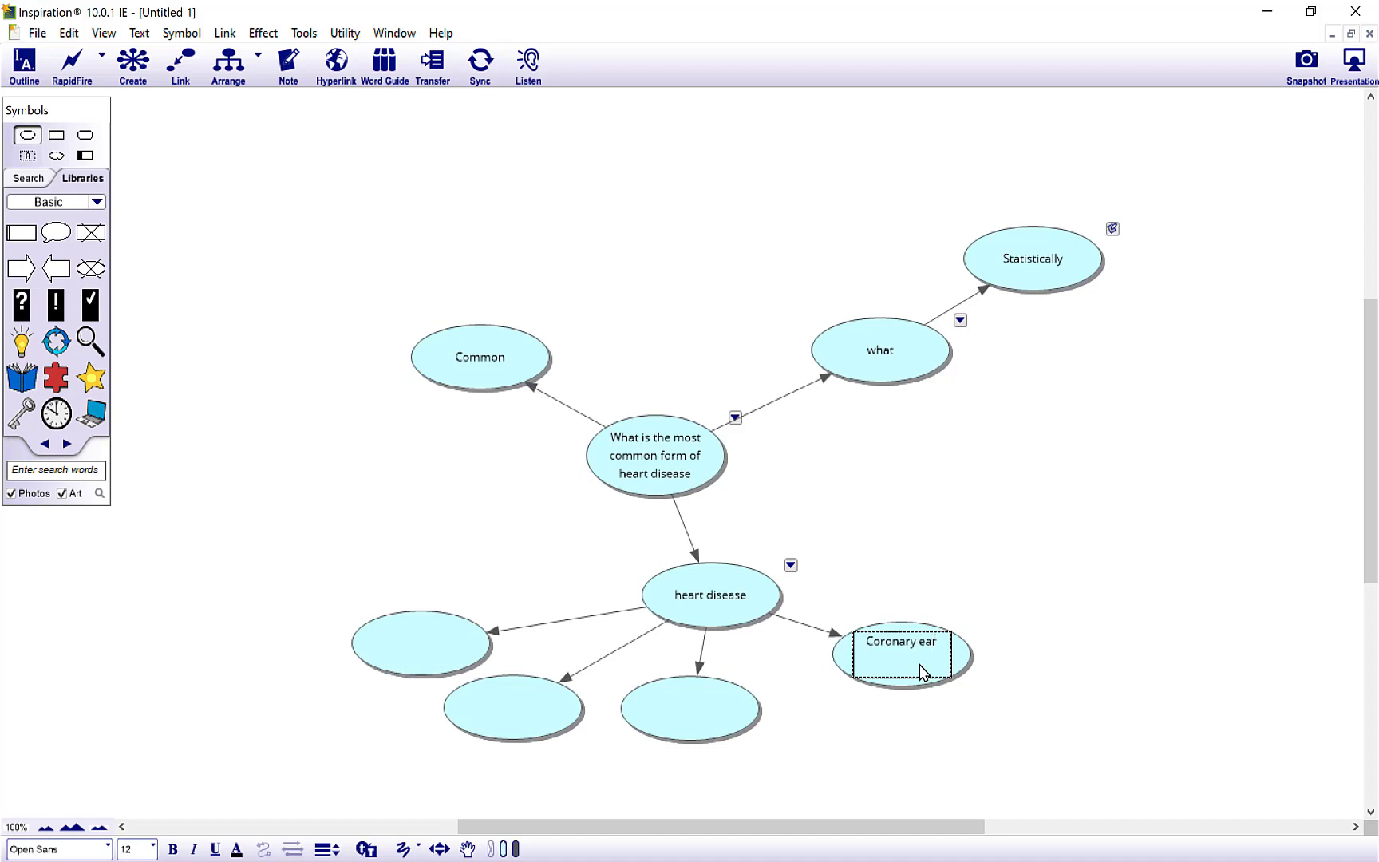
{"action": "key", "text": "BackSpace"}
{"action": "key", "text": "BackSpace"}
{"action": "key", "text": "BackSpace"}
{"action": "key", "text": "BackSpace"}
{"action": "key", "text": "BackSpace"}
{"action": "type", "text": "heart disease"}
Step: Label the blank idea directly below "heart disease" as "Arrthythmia" and the one to its left as "Heart failure disease"
{"action": "left_click", "coordinate": [698, 725]}
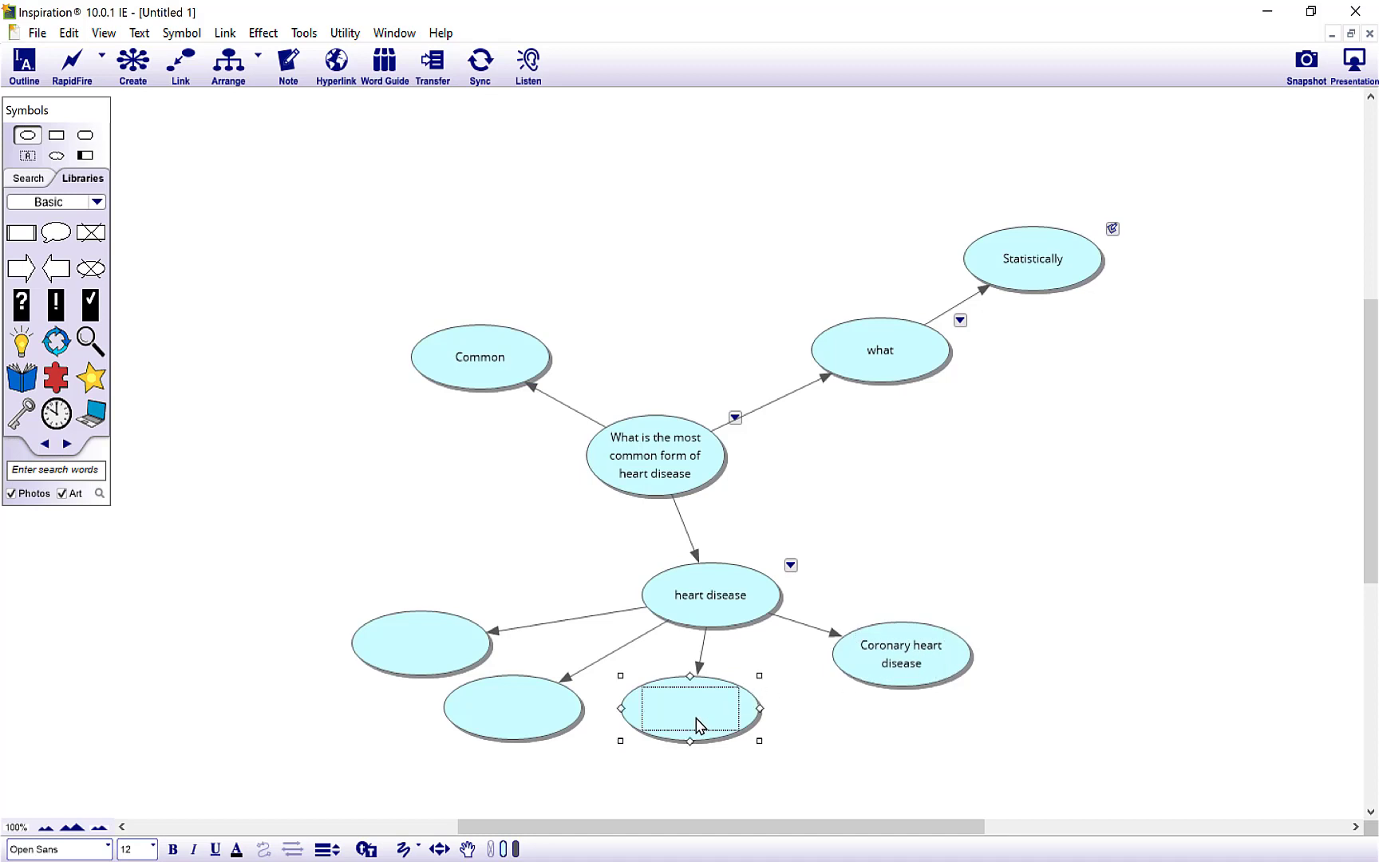
{"action": "type", "text": "A"}
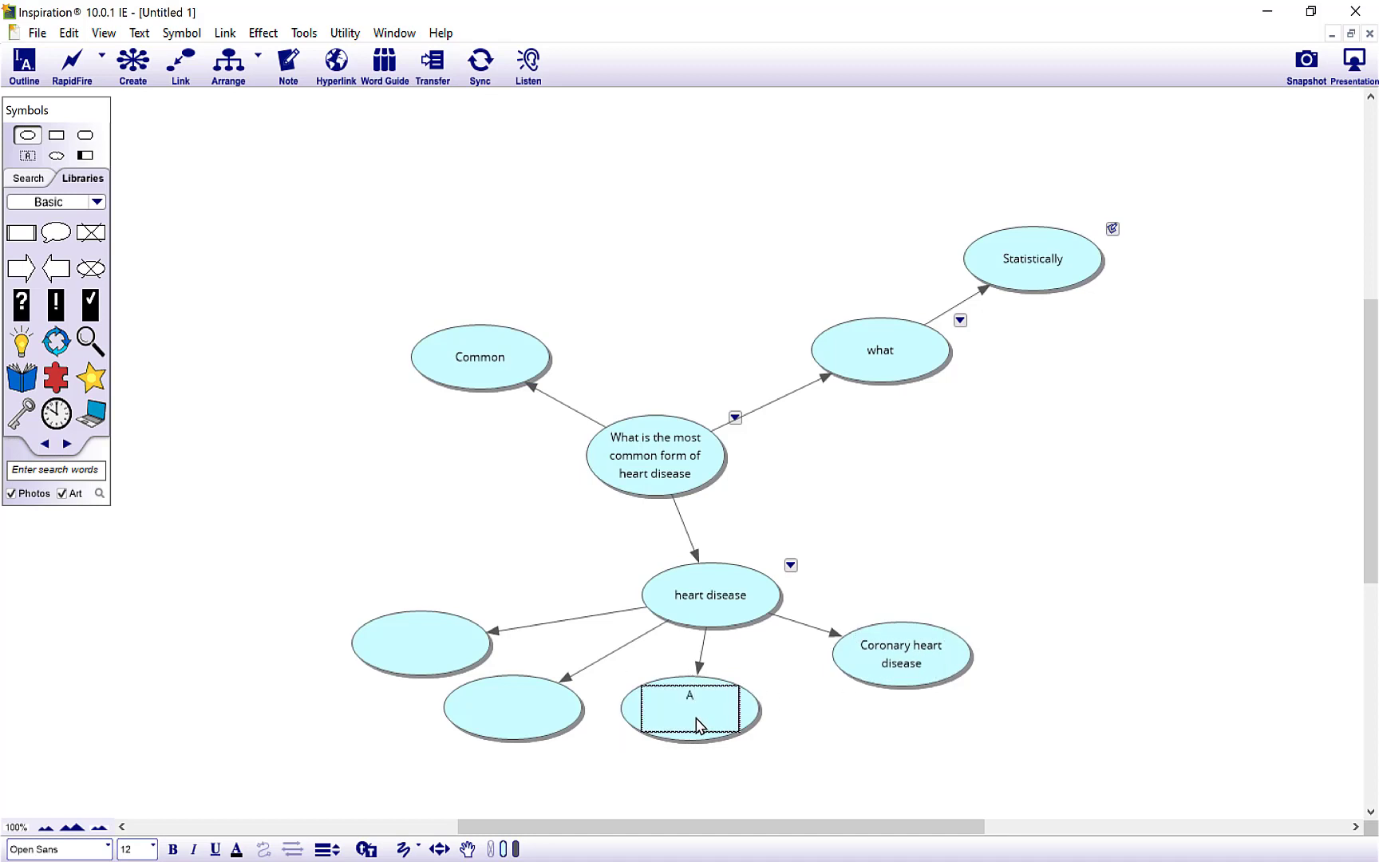
{"action": "type", "text": "rrhythmia"}
{"action": "left_click", "coordinate": [527, 723]}
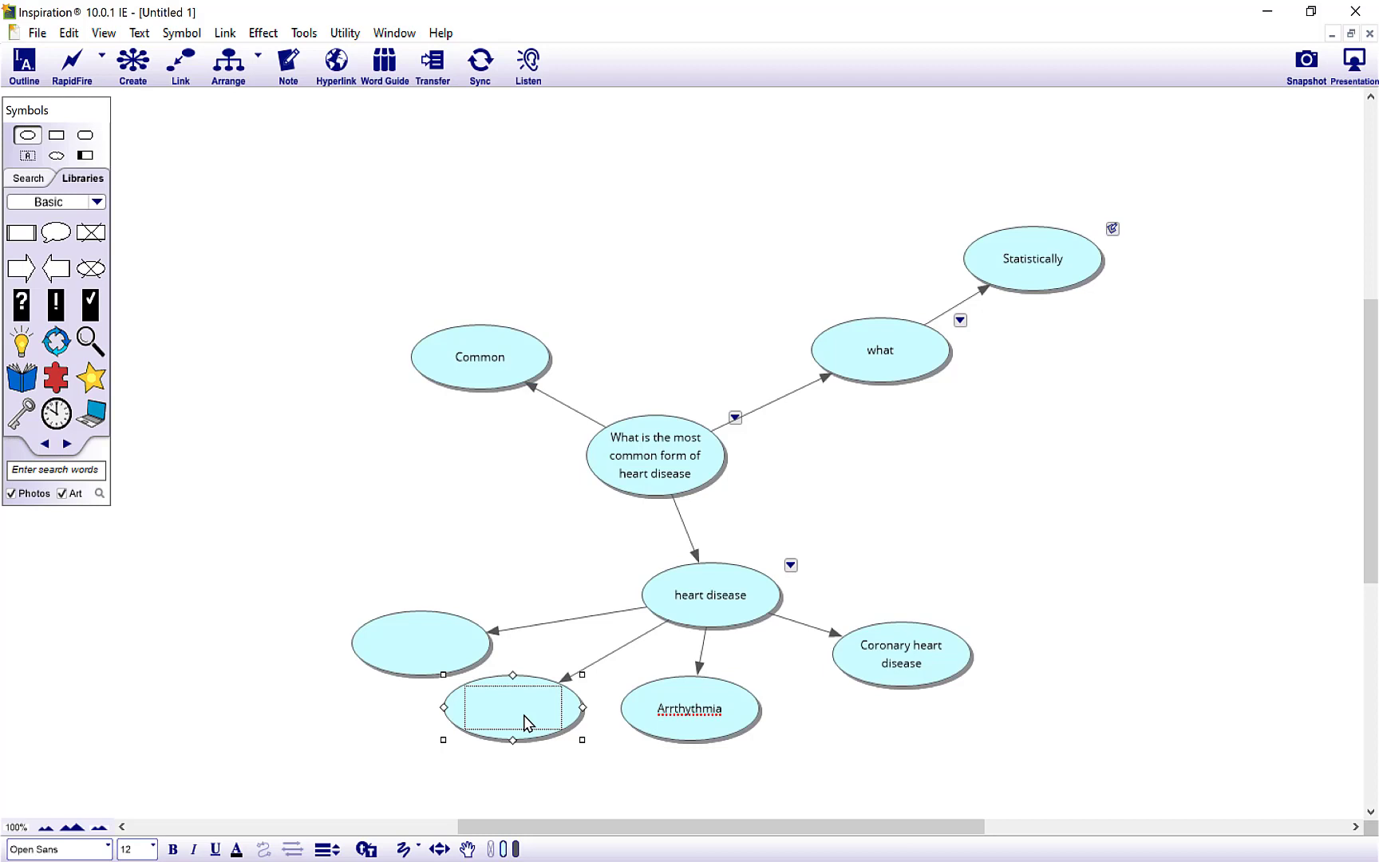
{"action": "type", "text": "Heart"}
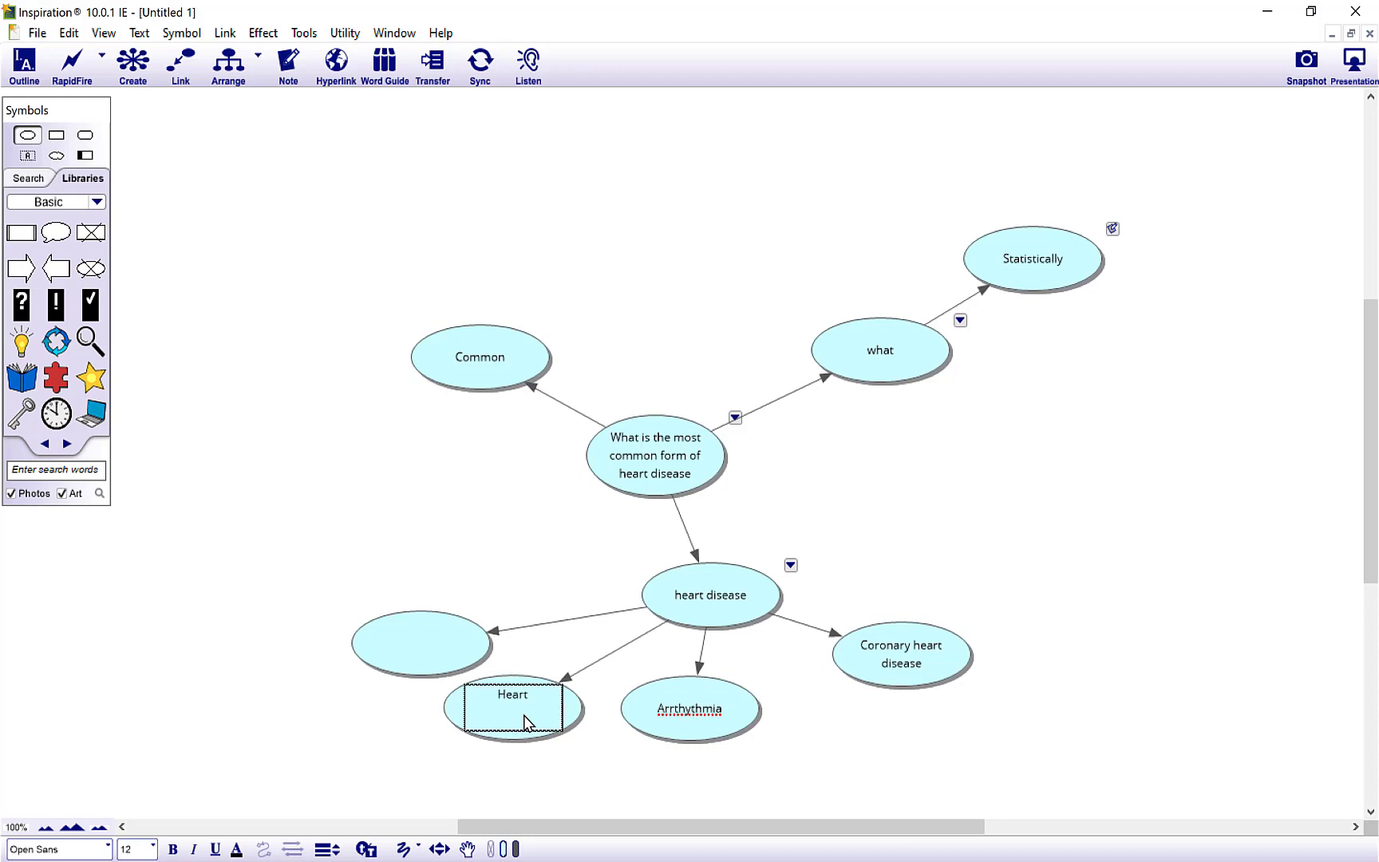
{"action": "type", "text": " failure disease"}
Step: Label the leftmost blank idea "heart failure" and correct the misspelled "Arrthythmia" label to "Arrhythmia"
{"action": "left_click", "coordinate": [445, 661]}
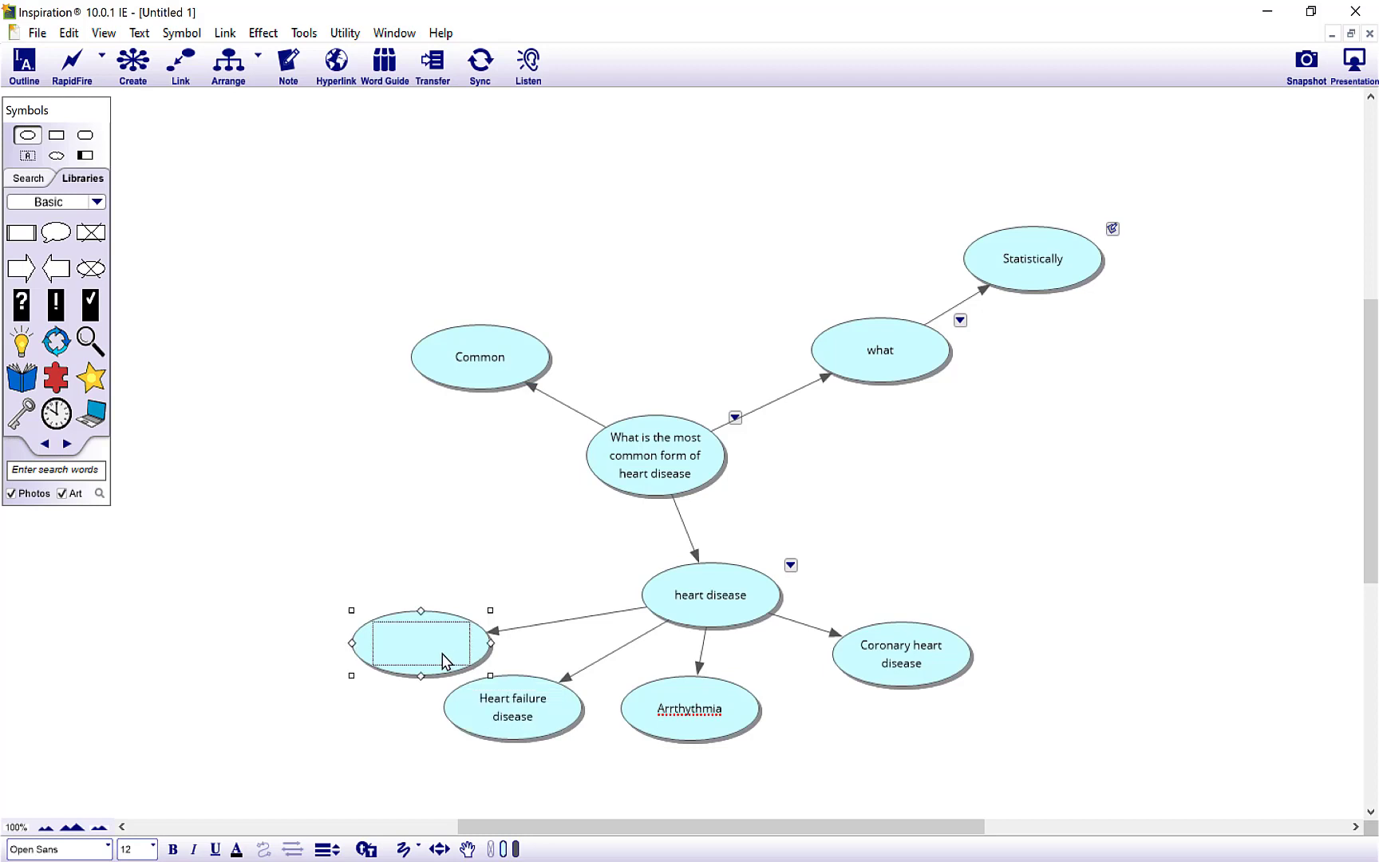
{"action": "type", "text": "heart fa"}
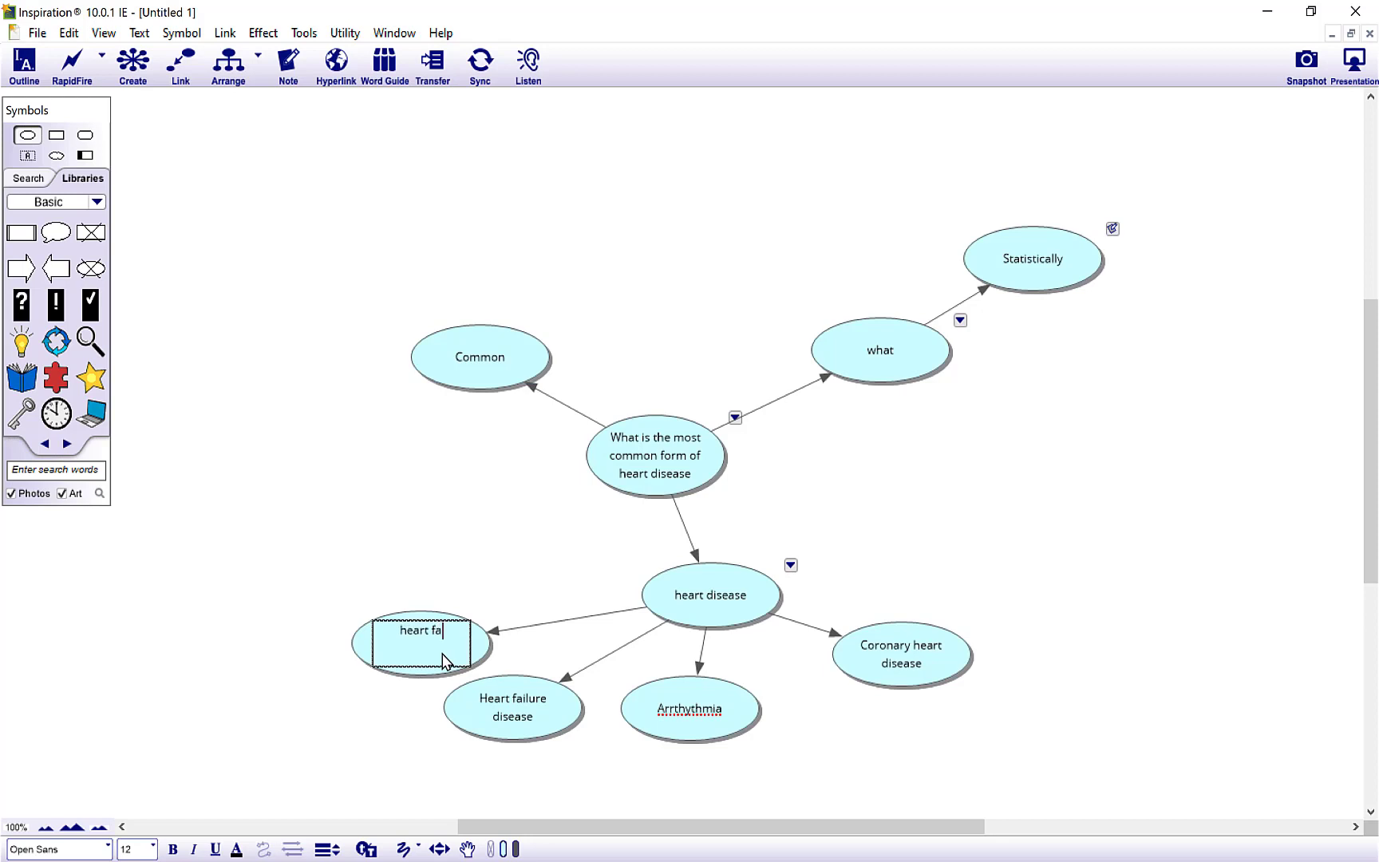
{"action": "type", "text": "ilure"}
{"action": "left_click", "coordinate": [772, 707]}
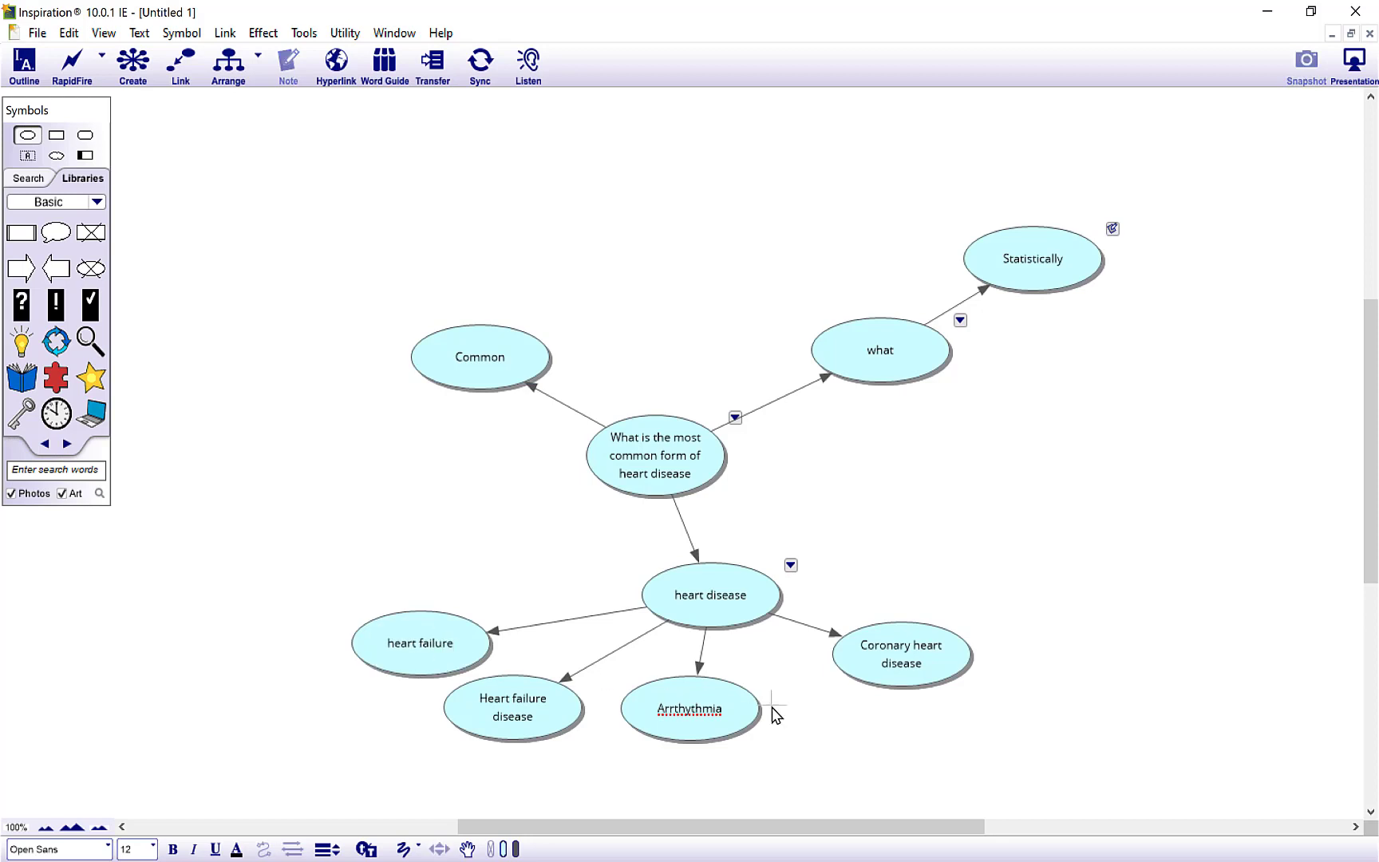
{"action": "right_click", "coordinate": [693, 716]}
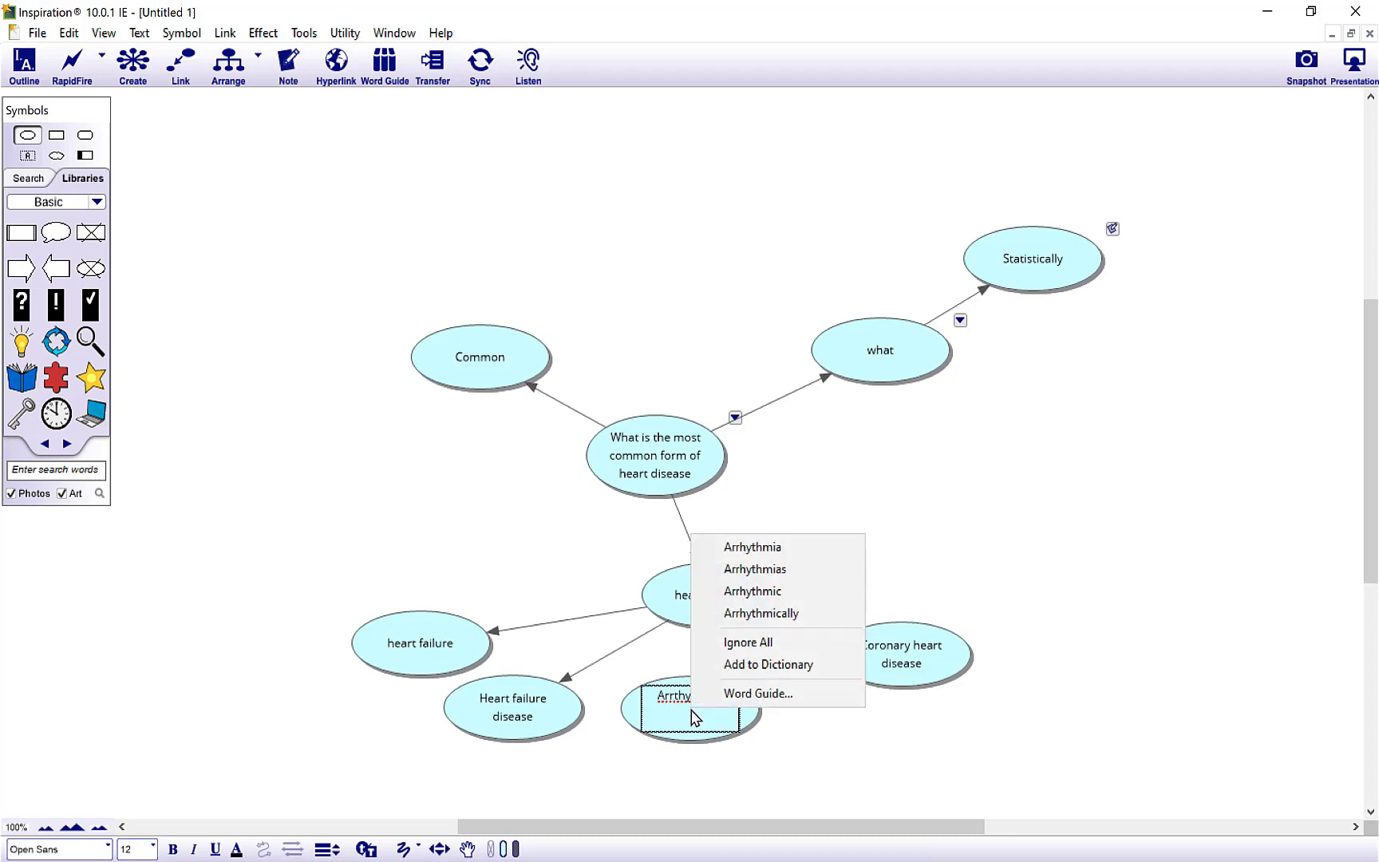
{"action": "left_click", "coordinate": [756, 557]}
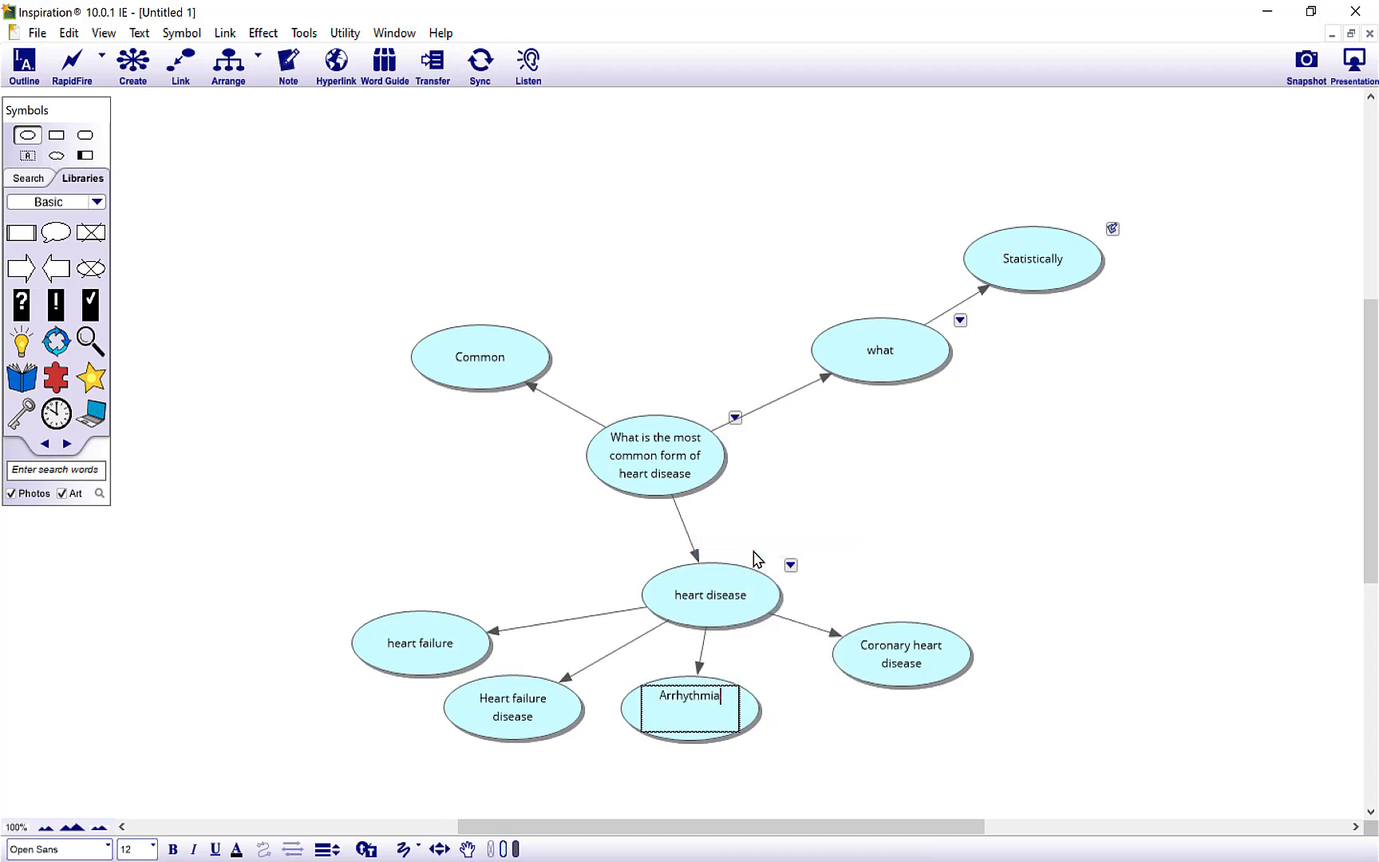
Step: Fill the "heart disease" idea and its four linked sub-ideas with red
{"action": "left_click", "coordinate": [841, 754]}
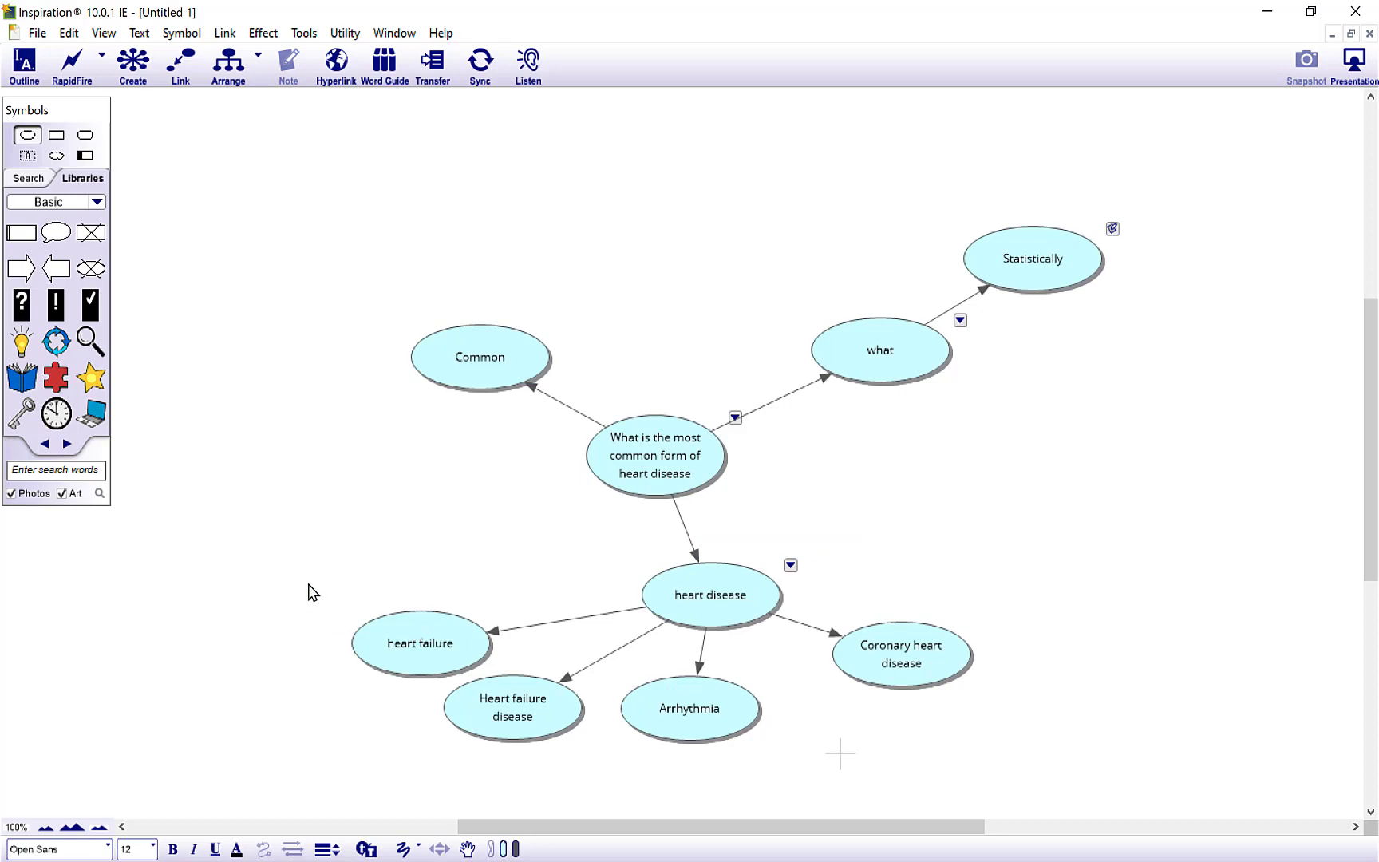
{"action": "left_click_drag", "start_coordinate": [306, 576], "coordinate": [1007, 771]}
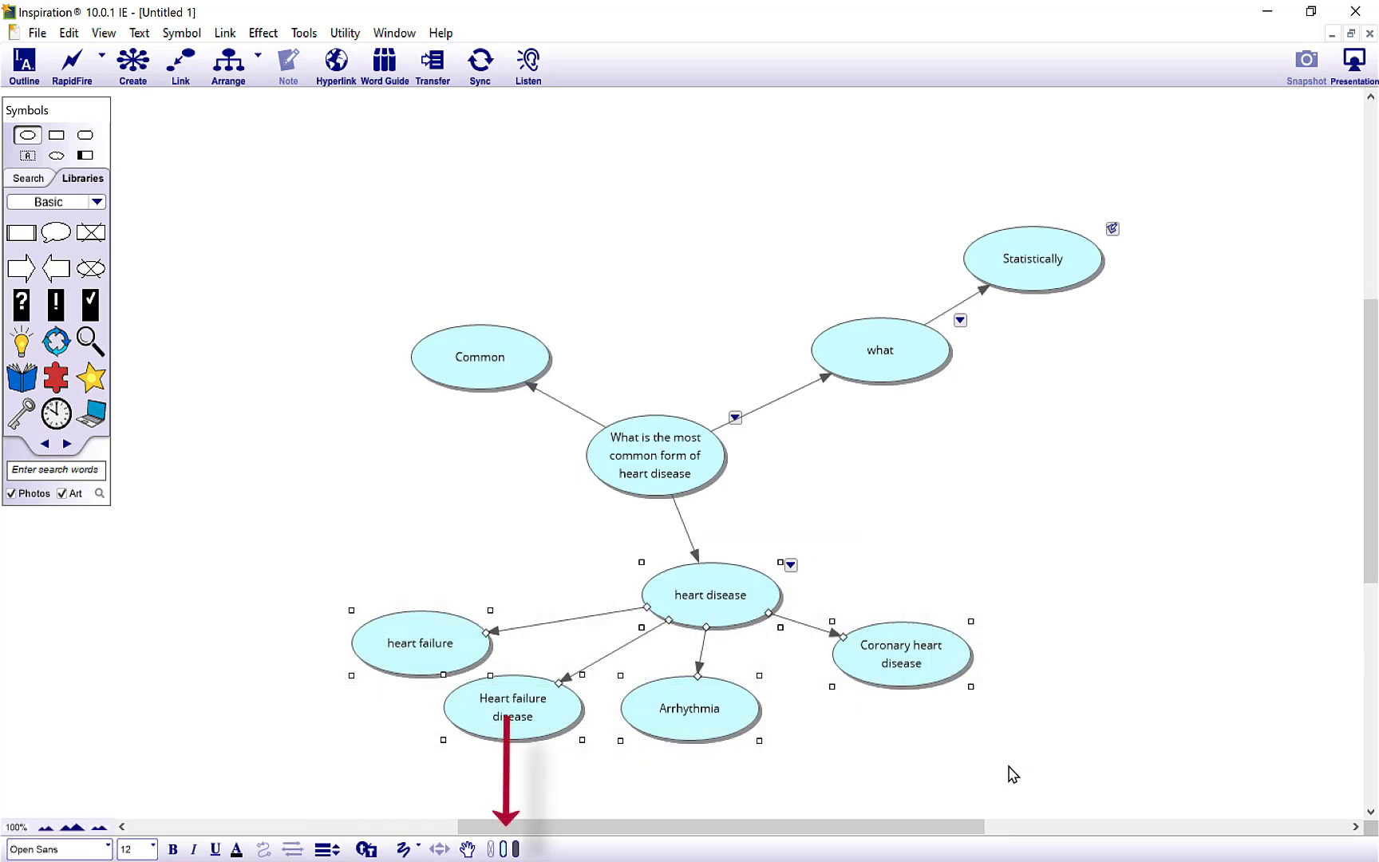
{"action": "left_click", "coordinate": [504, 848]}
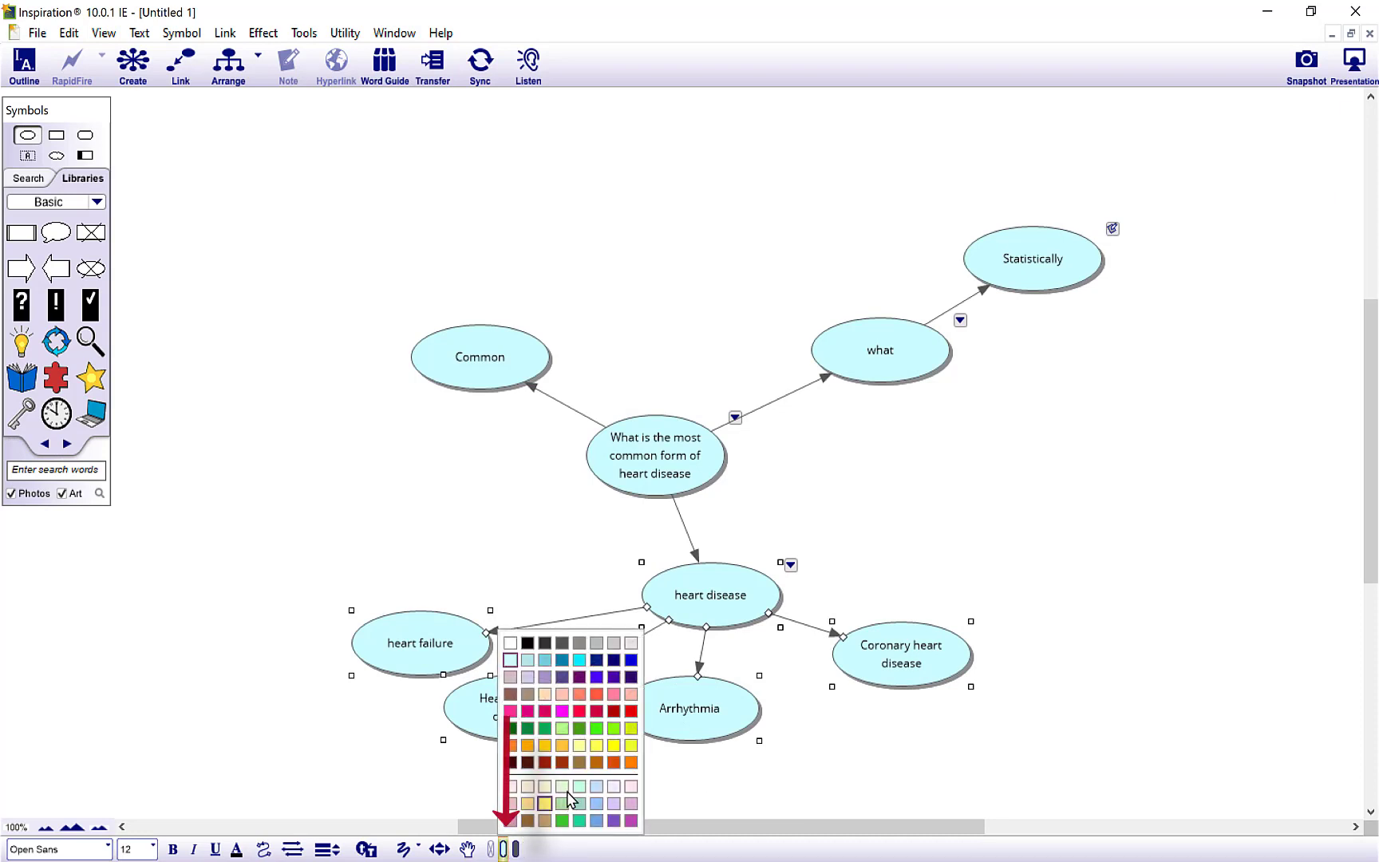
{"action": "left_click", "coordinate": [580, 710]}
{"action": "left_click", "coordinate": [861, 536]}
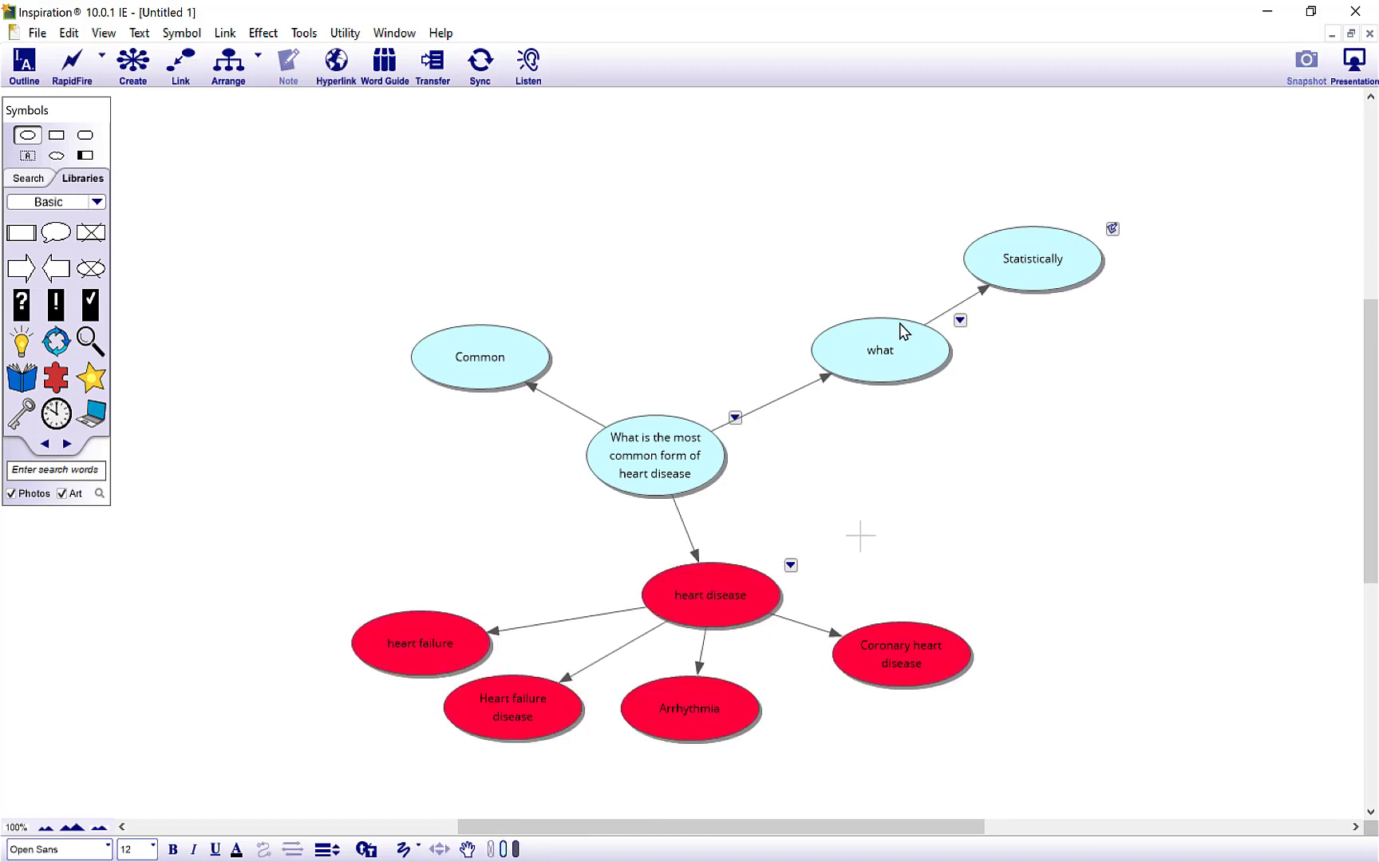
Step: Fill the "what" and "Statistically" ideas with bright green
{"action": "left_click_drag", "start_coordinate": [846, 223], "coordinate": [1078, 425]}
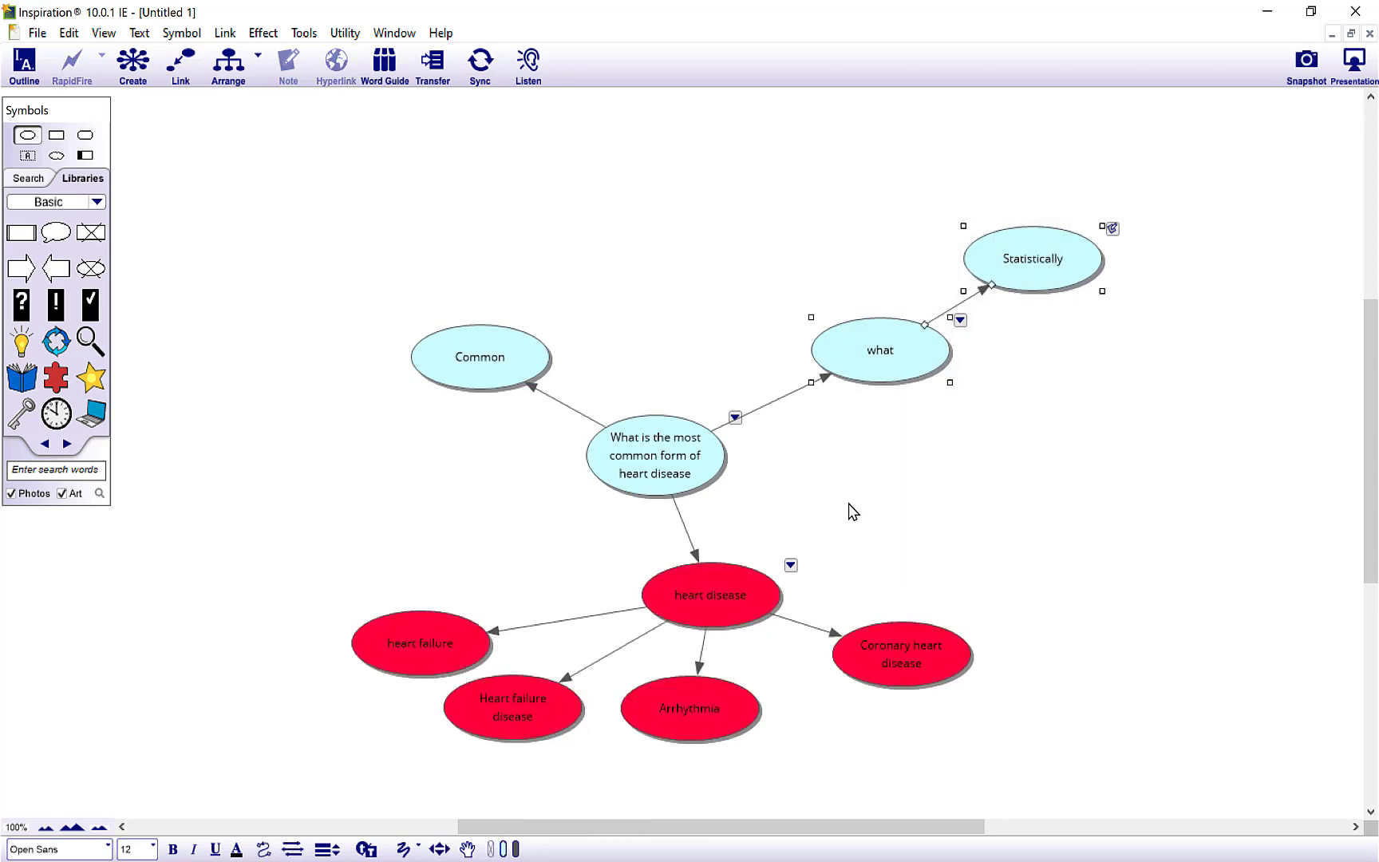
{"action": "left_click", "coordinate": [503, 849]}
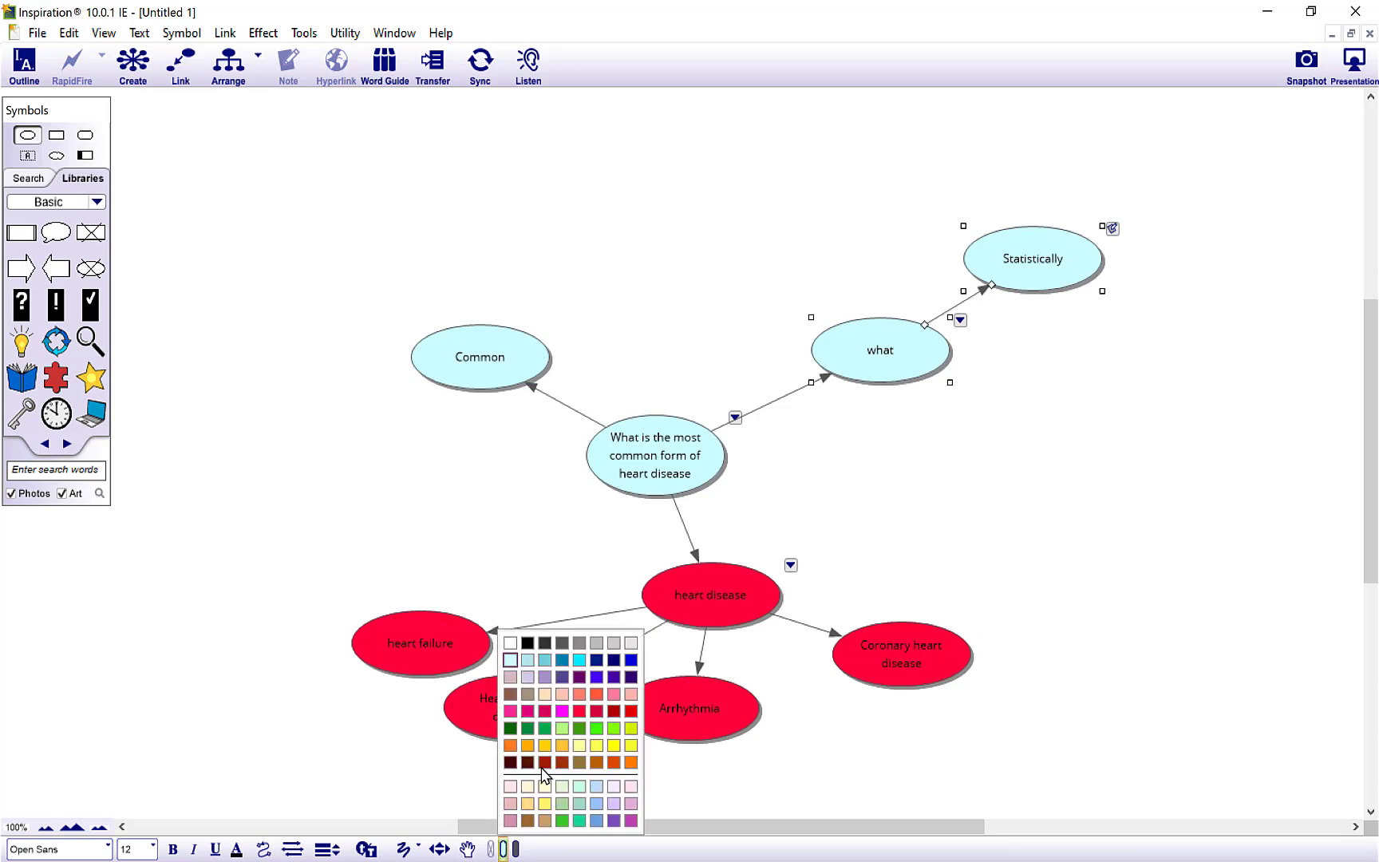
{"action": "left_click", "coordinate": [614, 729]}
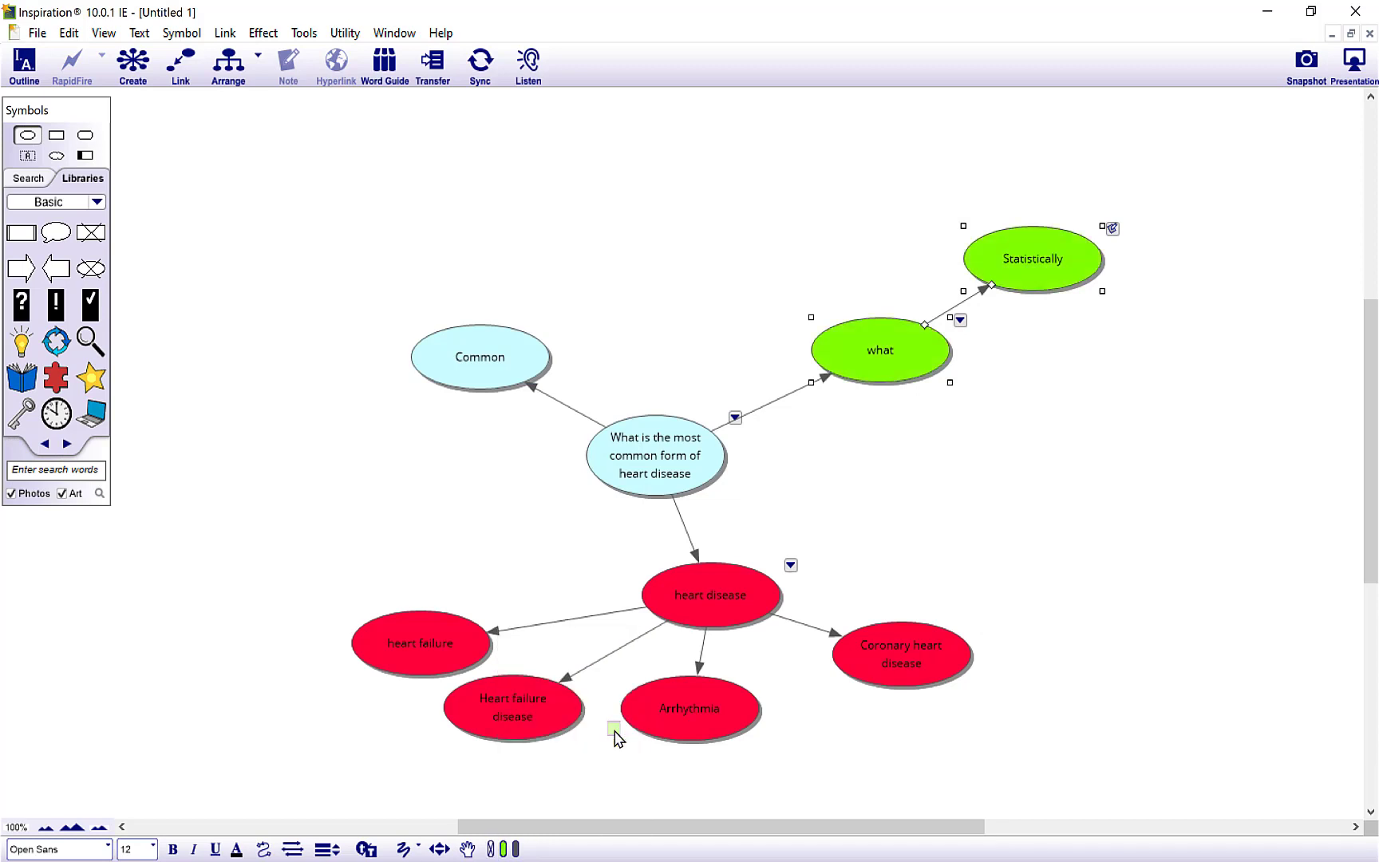
{"action": "left_click", "coordinate": [851, 506]}
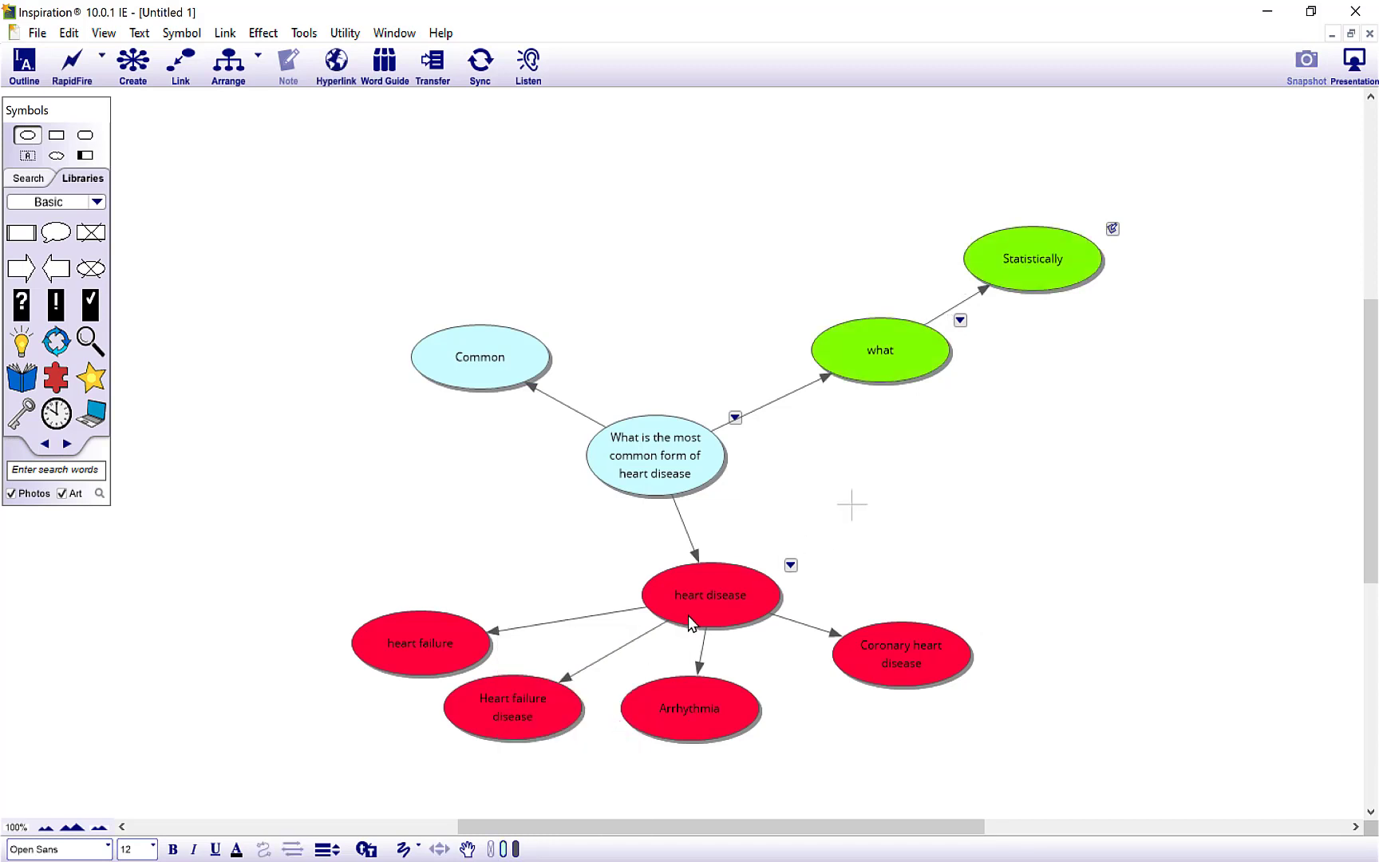
Step: Search the symbols for "heart" and change the "heart disease" idea's shape to the red heart with an arrow
{"action": "left_click", "coordinate": [710, 594]}
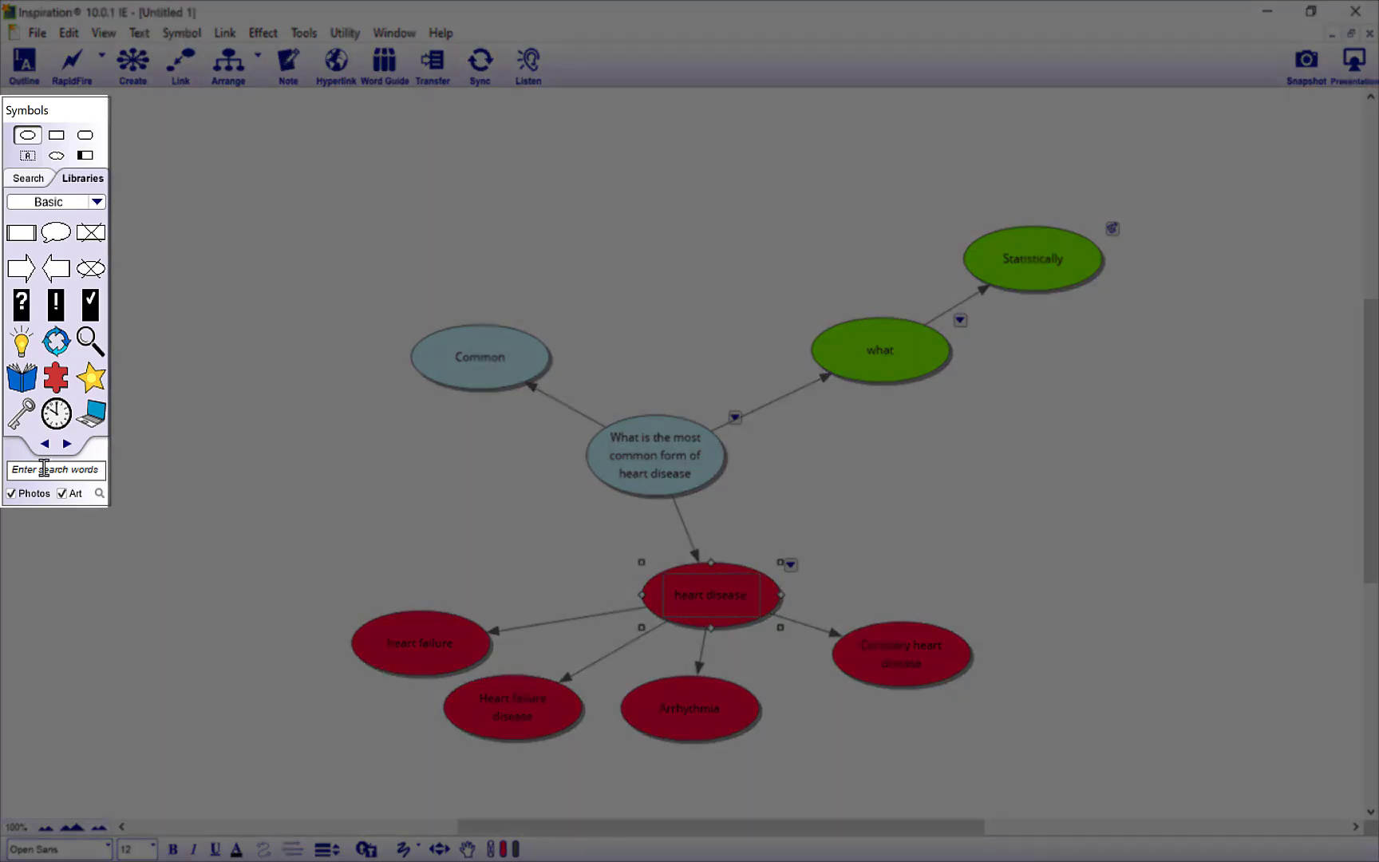
{"action": "left_click", "coordinate": [43, 470]}
{"action": "type", "text": "heart"}
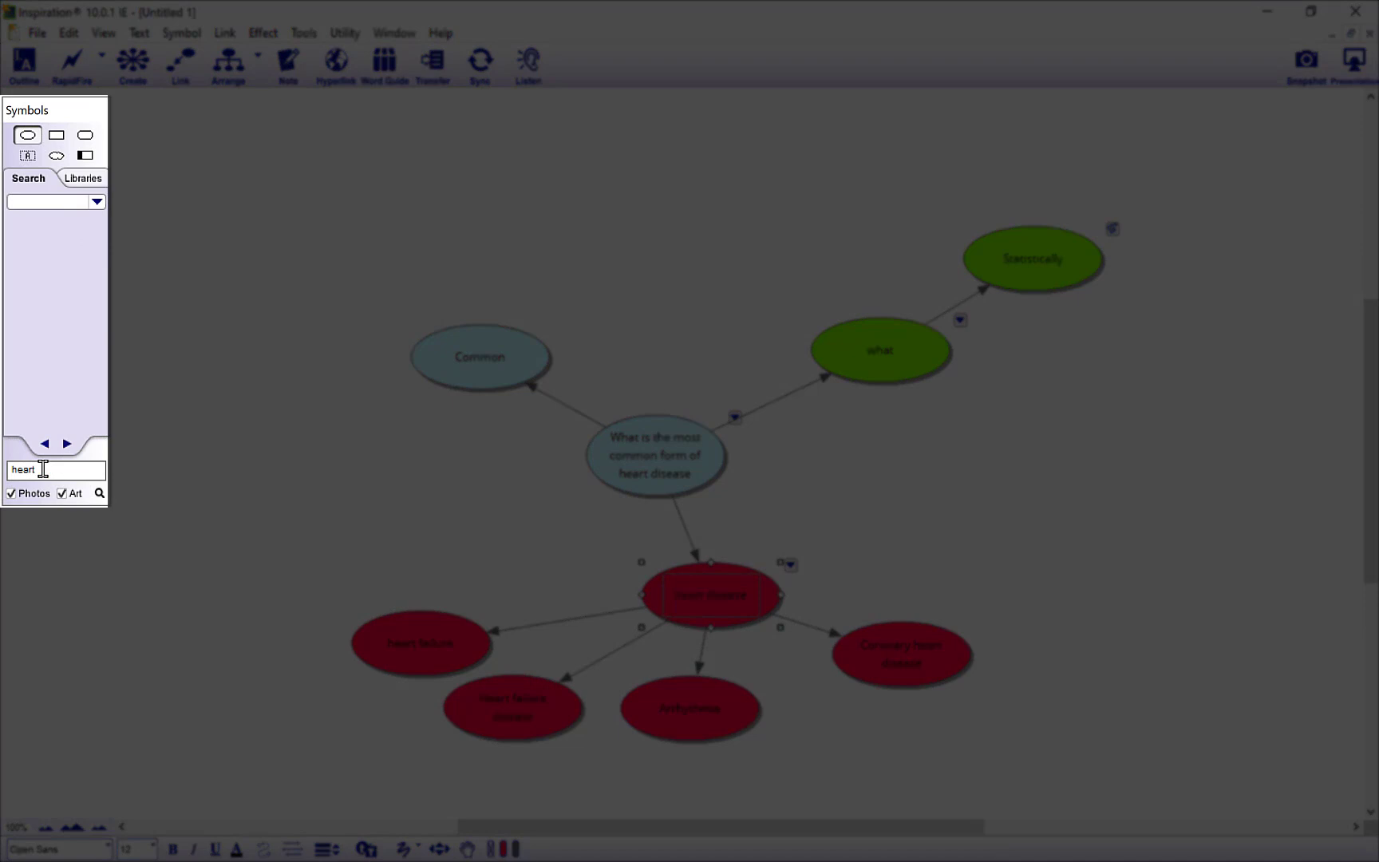
{"action": "key", "text": "Return"}
{"action": "left_click", "coordinate": [30, 249]}
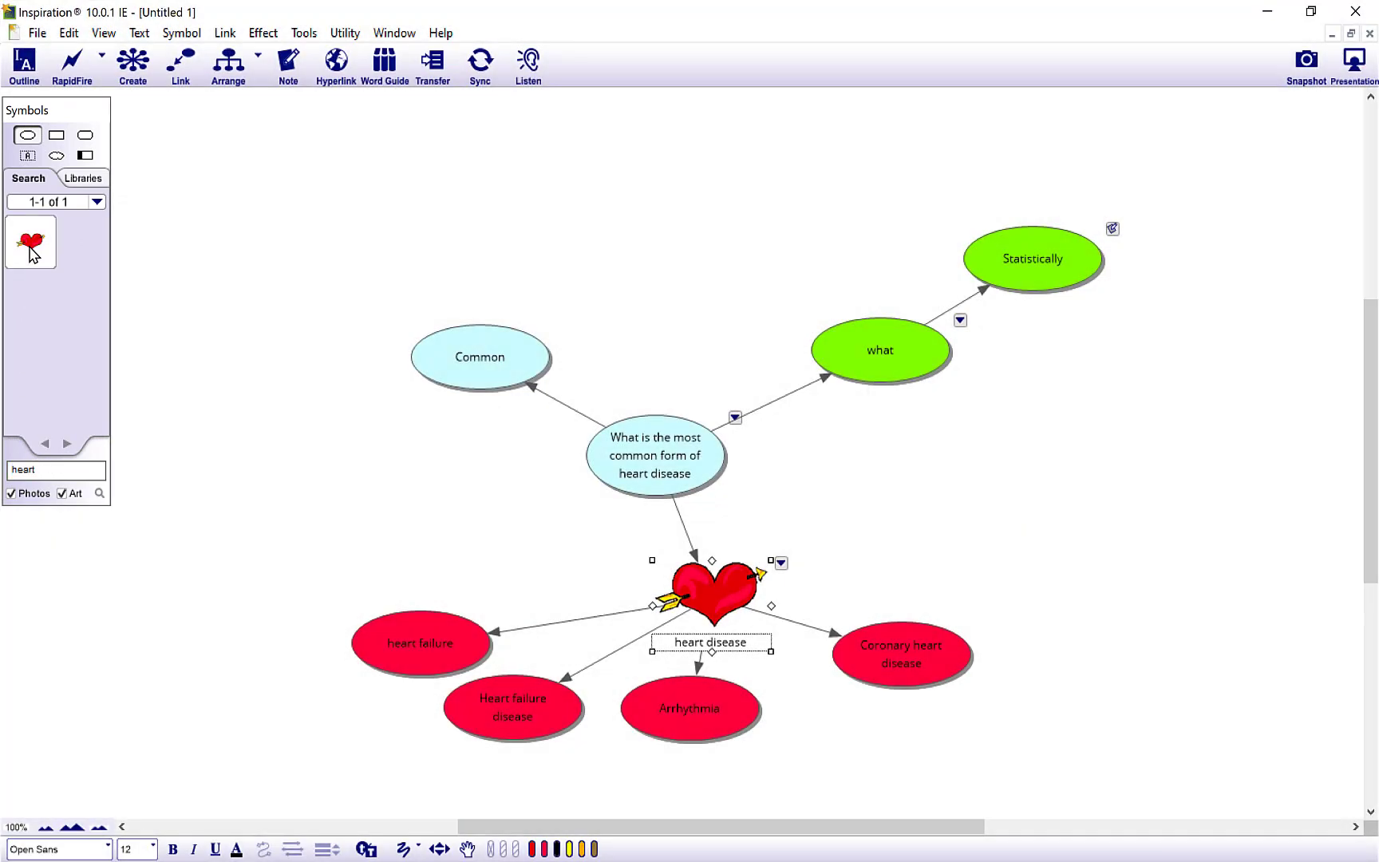
Step: Show the mind map as an outline and add a blank note to the "Heart failure disease" topic
{"action": "left_click", "coordinate": [922, 657]}
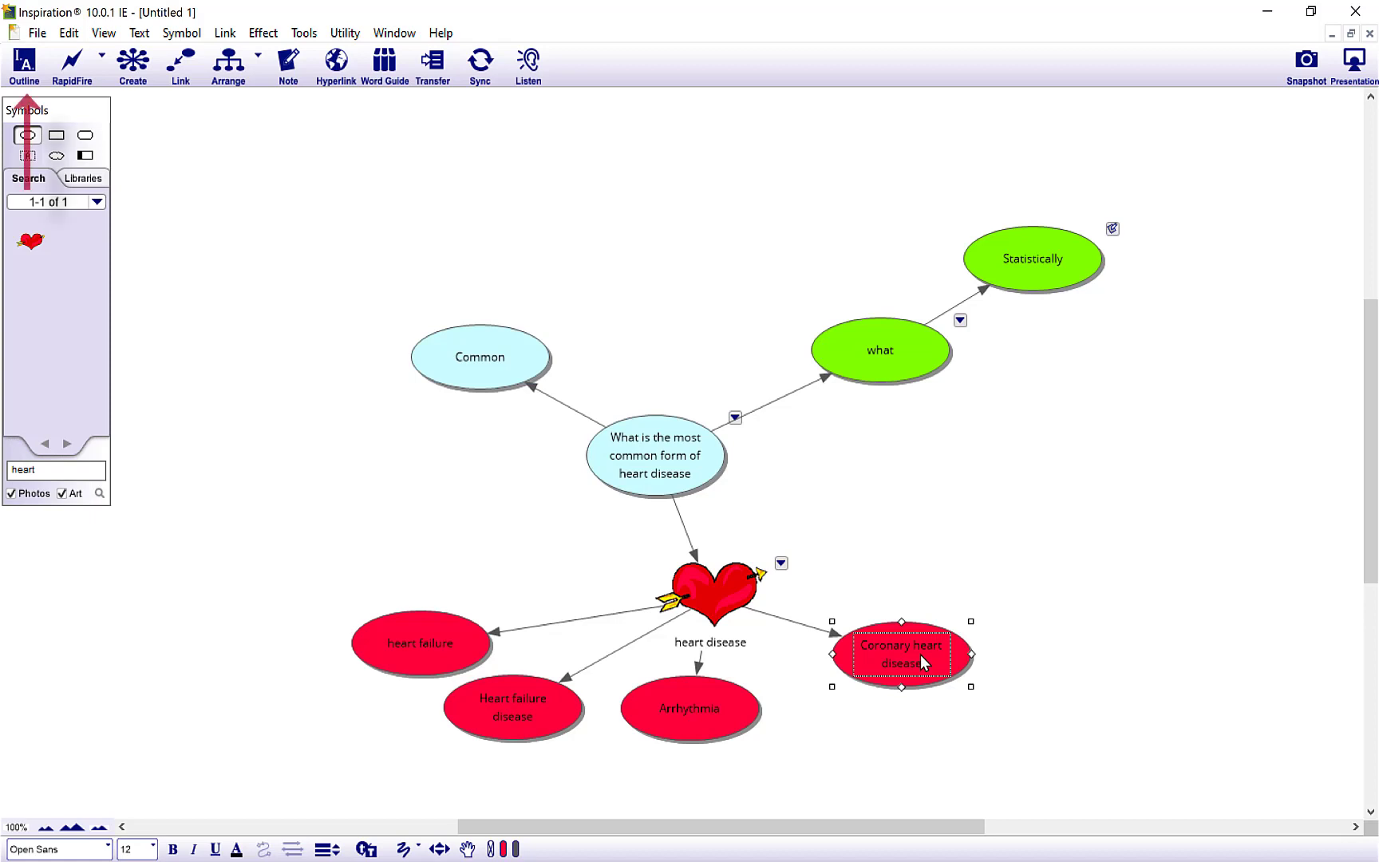
{"action": "left_click", "coordinate": [24, 67]}
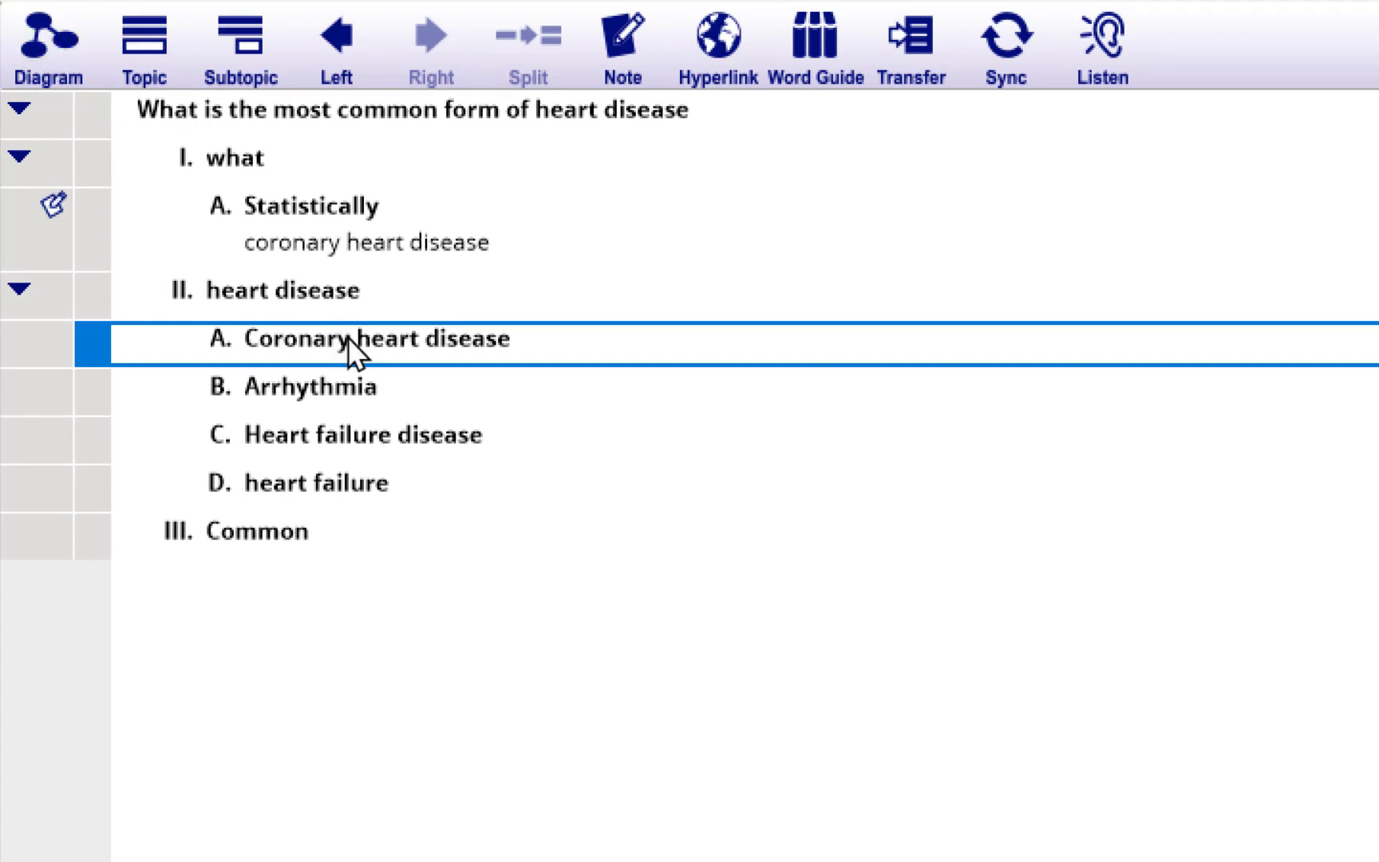
{"action": "left_click", "coordinate": [332, 446]}
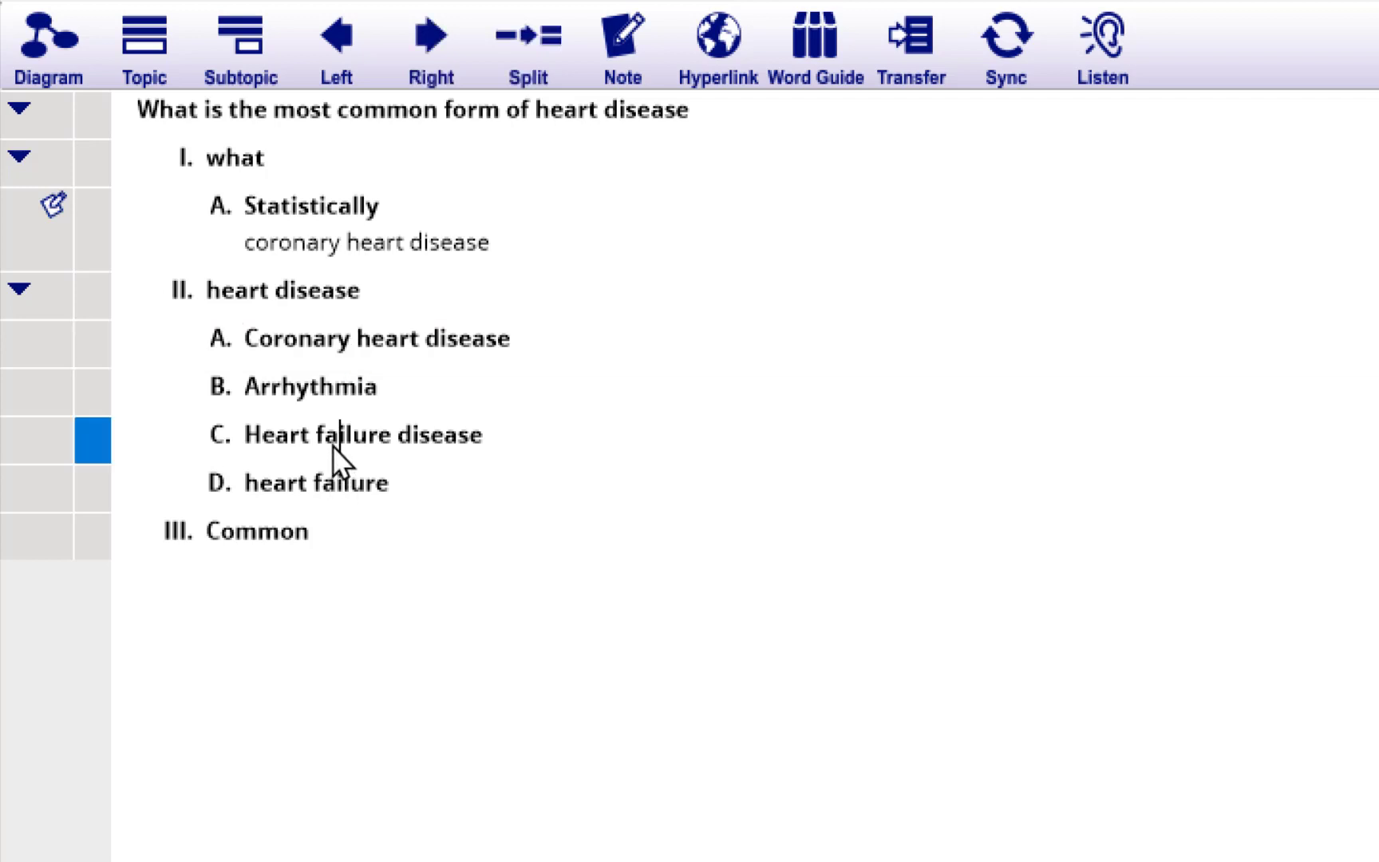
{"action": "left_click", "coordinate": [629, 46]}
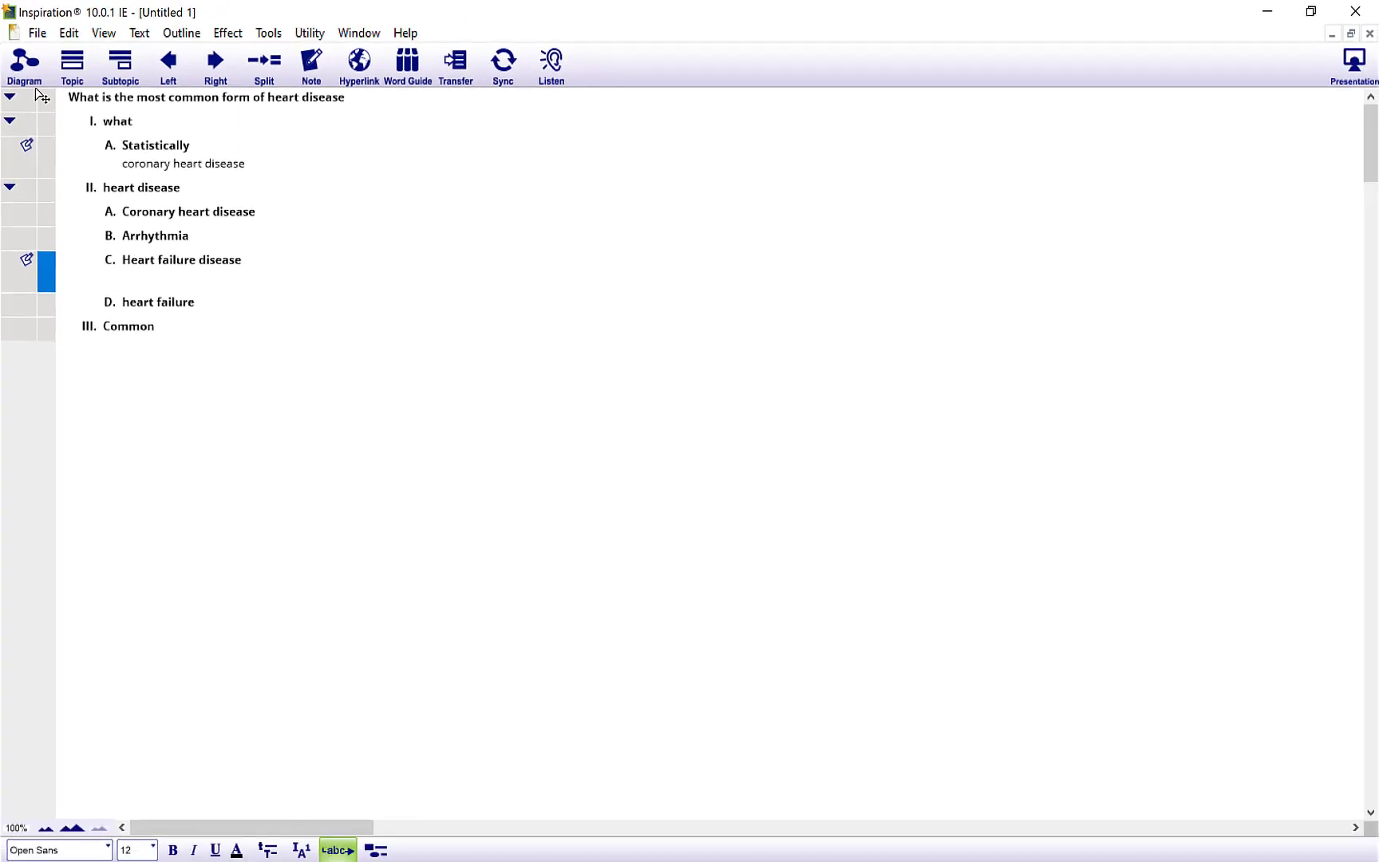
Step: Return to the diagram and move the green "what" and "Statistically" ideas together to the lower left of the map
{"action": "left_click", "coordinate": [23, 64]}
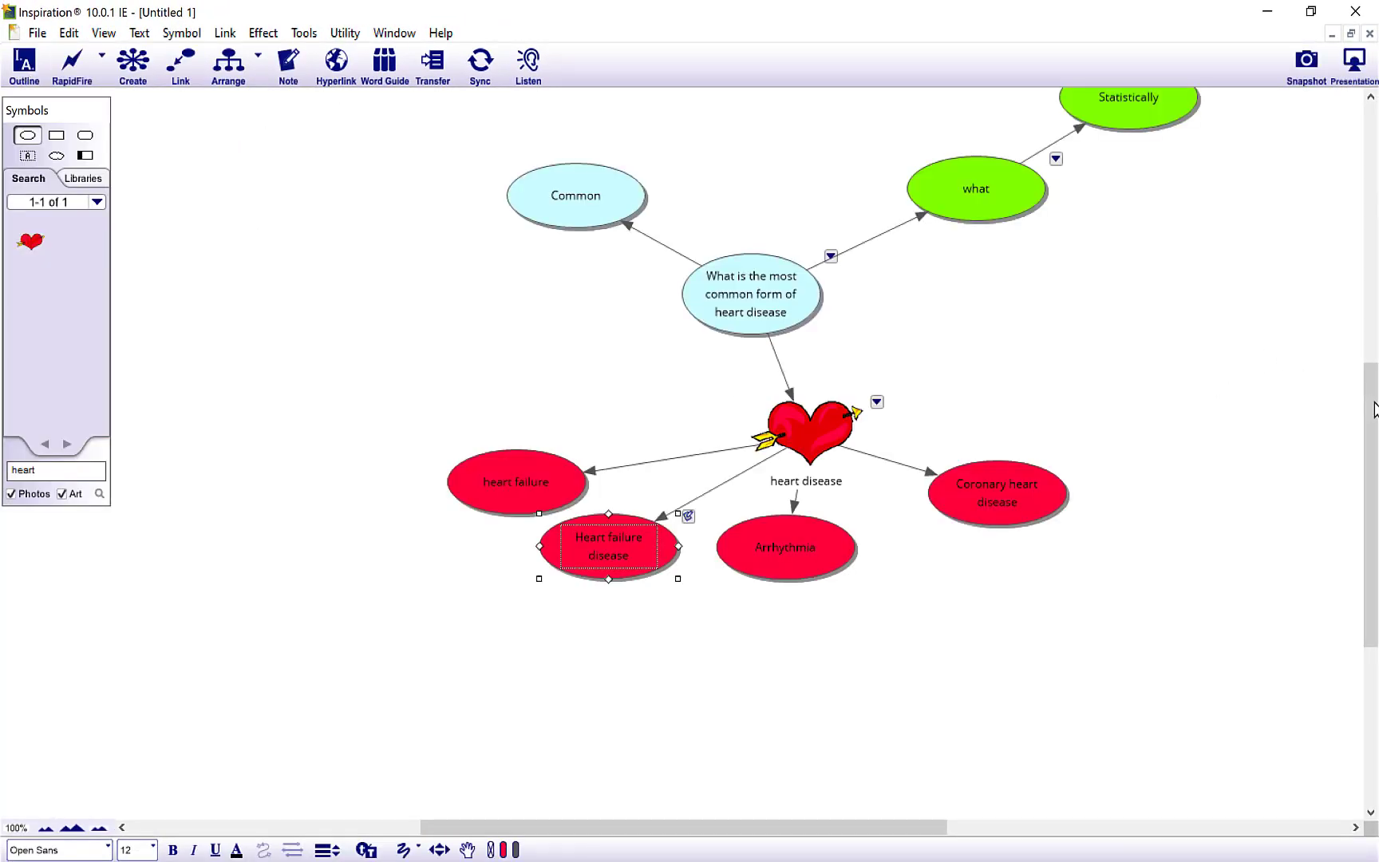
{"action": "left_click_drag", "start_coordinate": [1375, 408], "coordinate": [1374, 372]}
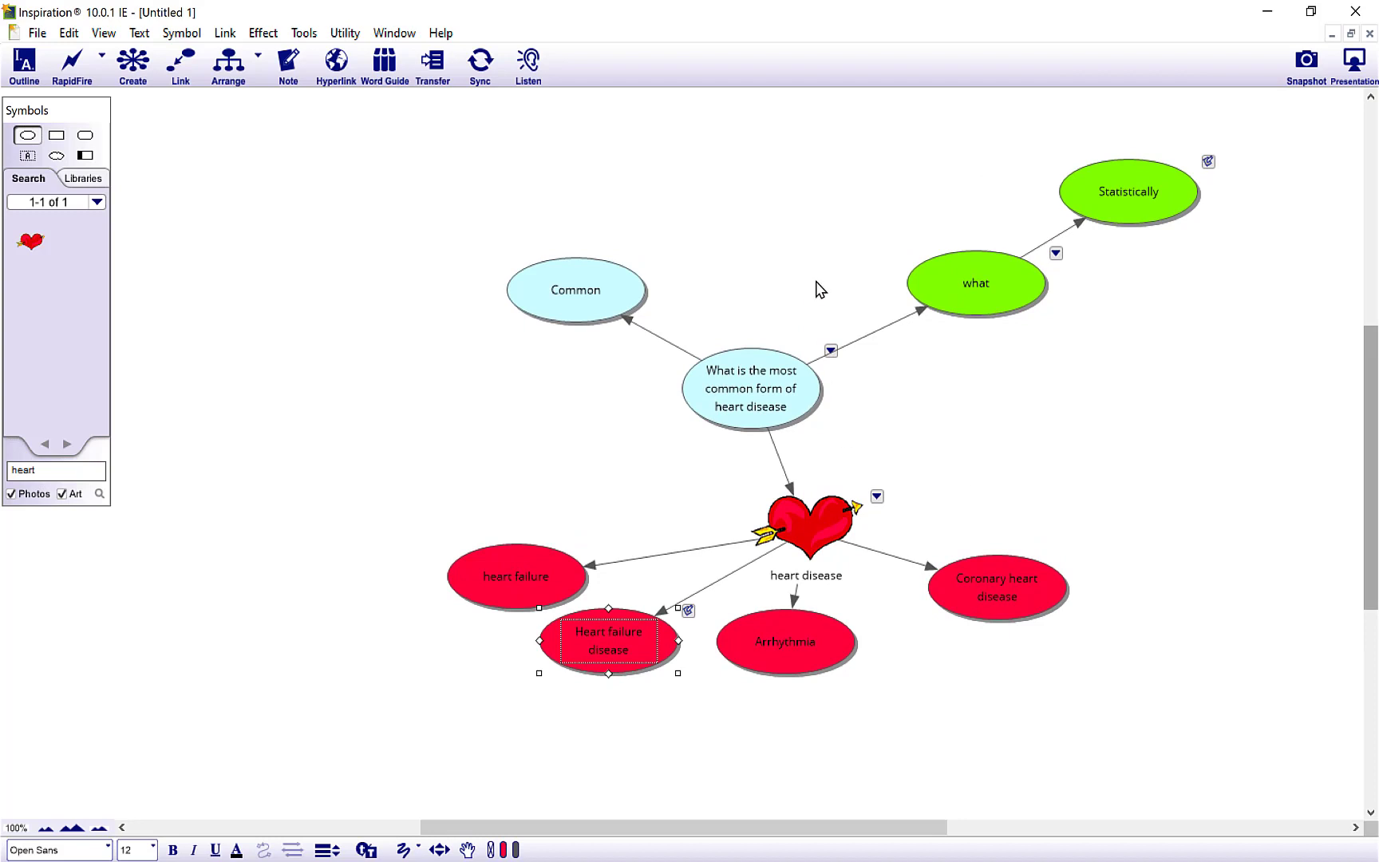
{"action": "left_click_drag", "start_coordinate": [874, 121], "coordinate": [1208, 366]}
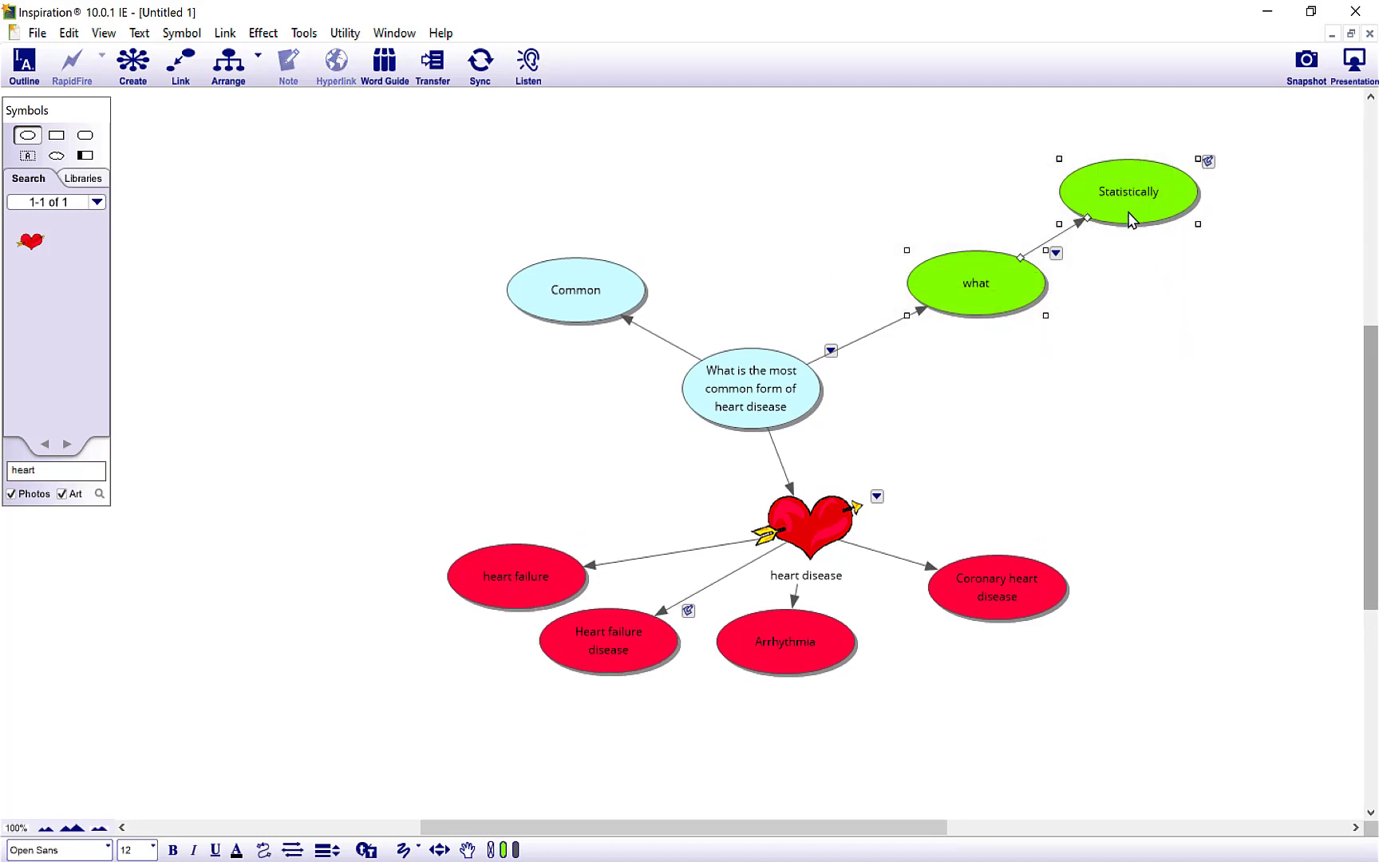
{"action": "left_click_drag", "start_coordinate": [1128, 206], "coordinate": [357, 577]}
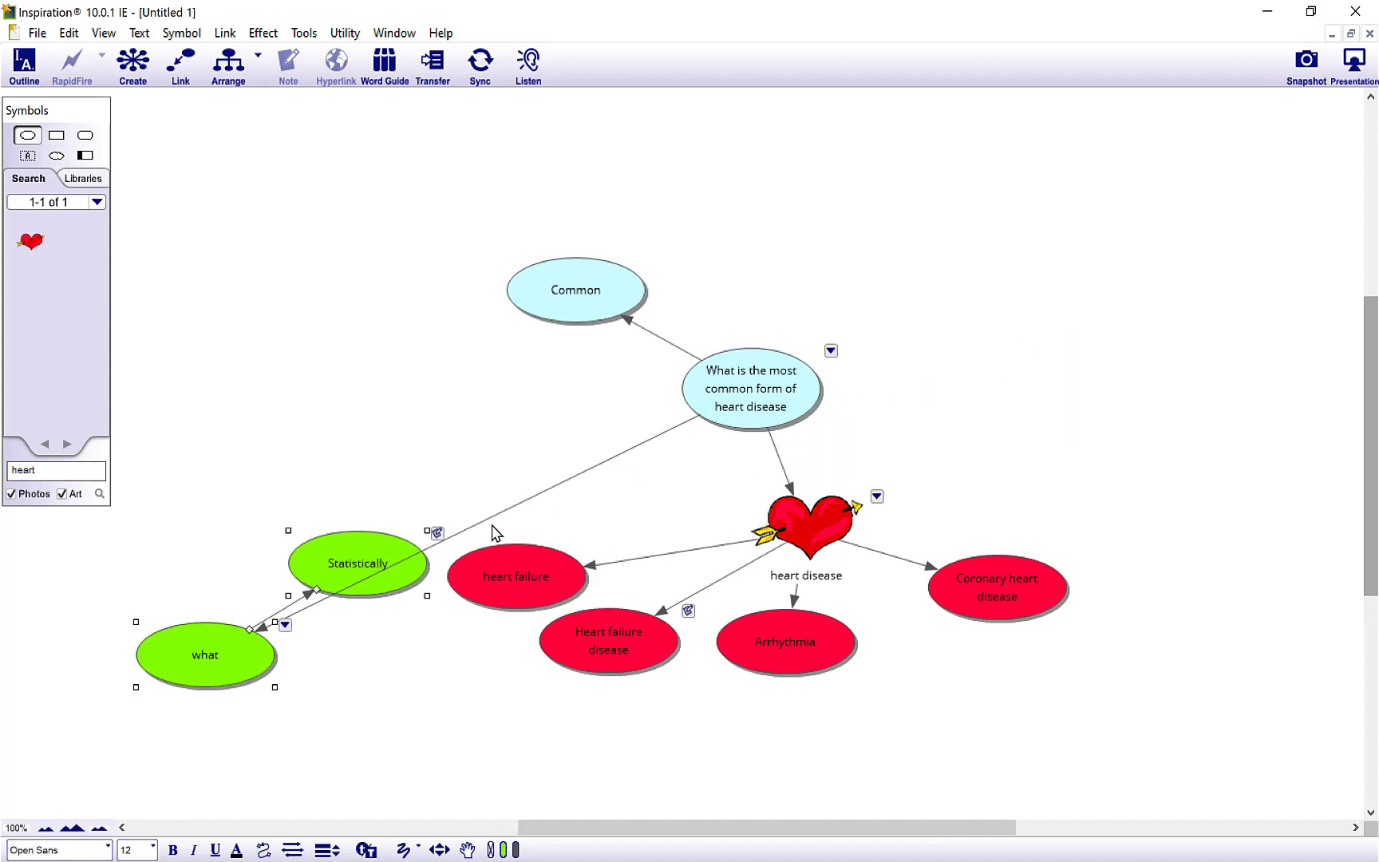
Step: Move the "heart disease" symbol and its four red sub-ideas together to the upper right of the central question
{"action": "left_click_drag", "start_coordinate": [492, 525], "coordinate": [1101, 684]}
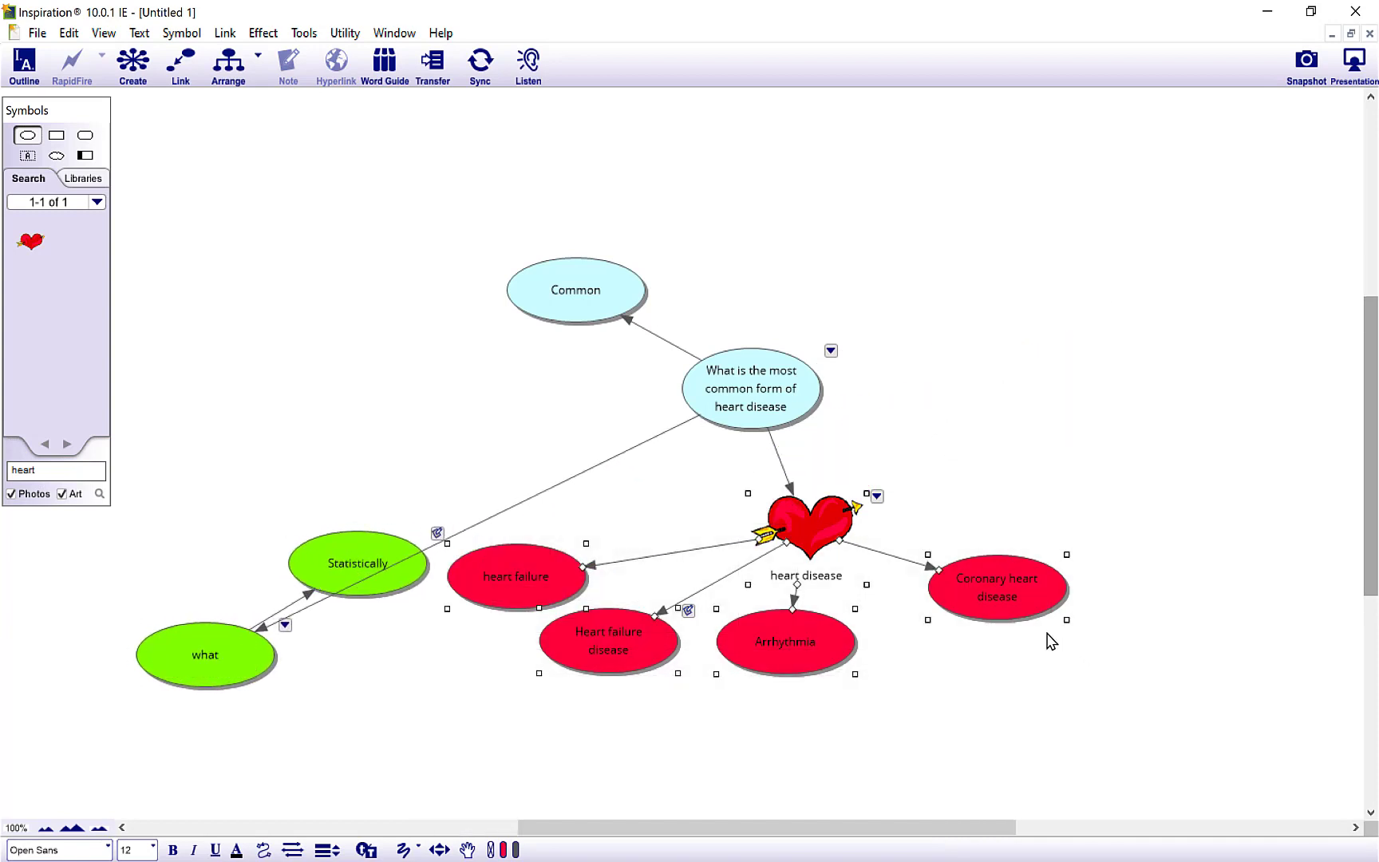
{"action": "left_click_drag", "start_coordinate": [992, 585], "coordinate": [1072, 311]}
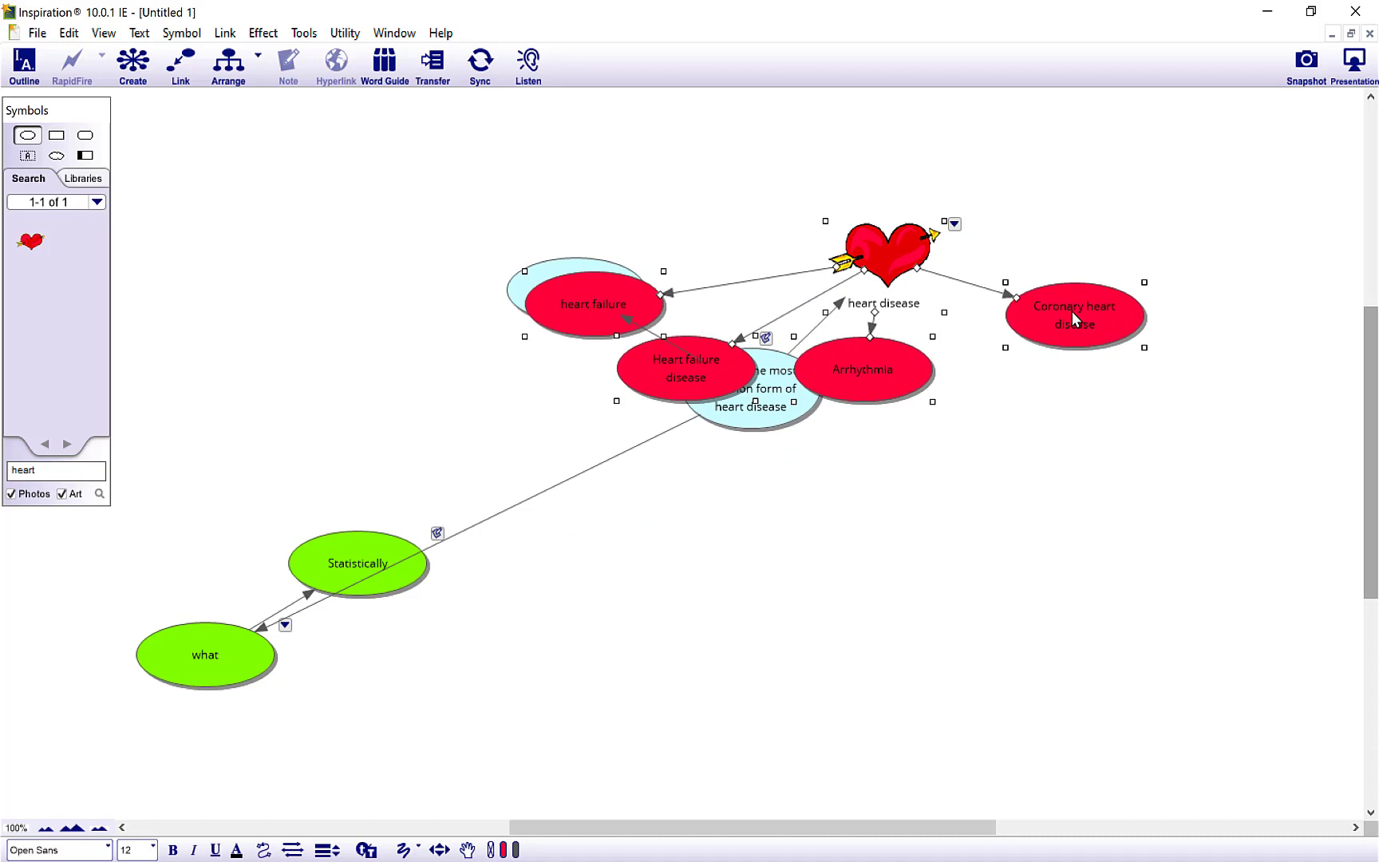
{"action": "left_click", "coordinate": [958, 465]}
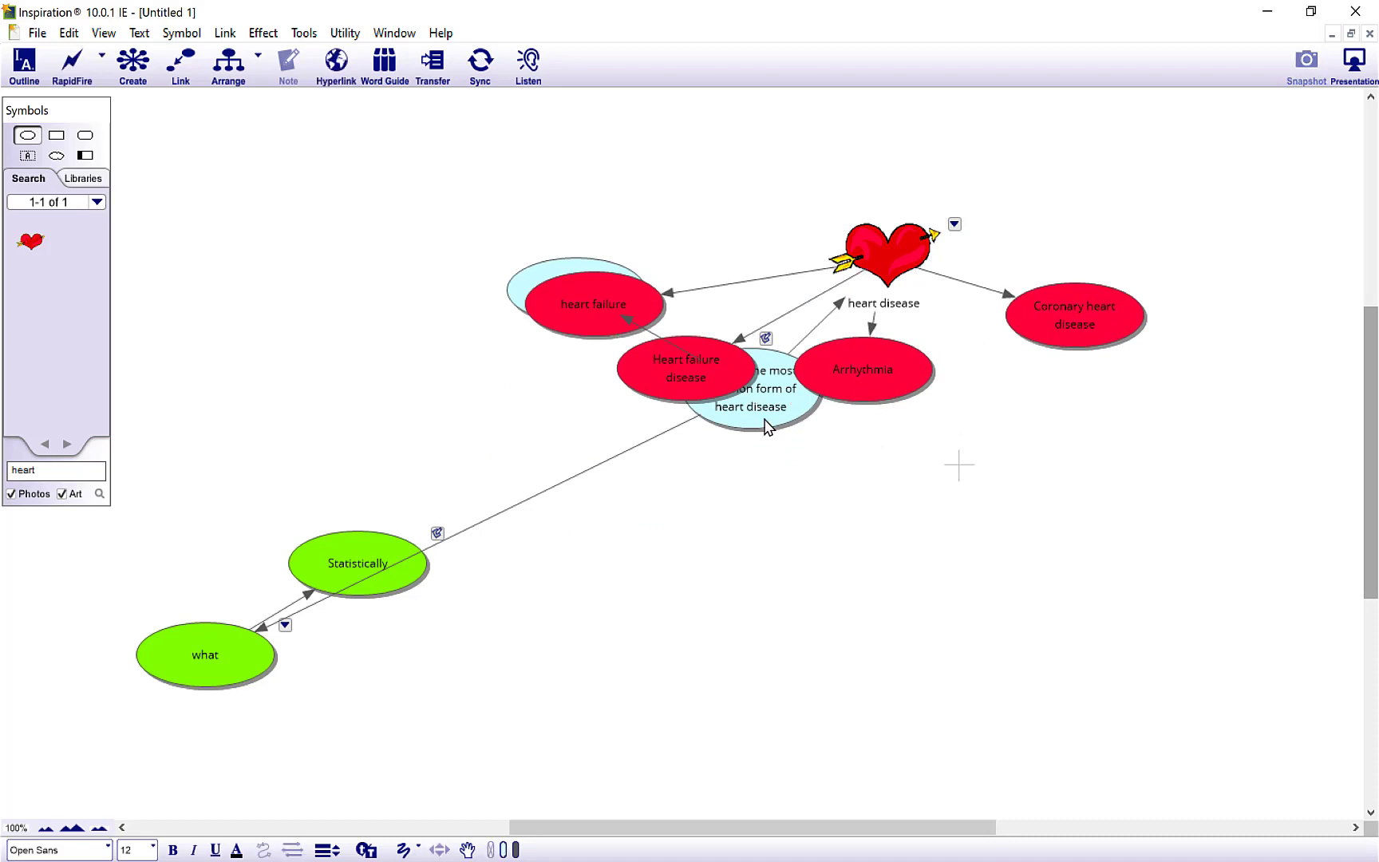
Step: Fan the four red sub-ideas clockwise around the heart symbol: "heart failure", "Heart failure disease", "Arrhythmia" and "Coronary heart disease"
{"action": "left_click_drag", "start_coordinate": [622, 295], "coordinate": [981, 116]}
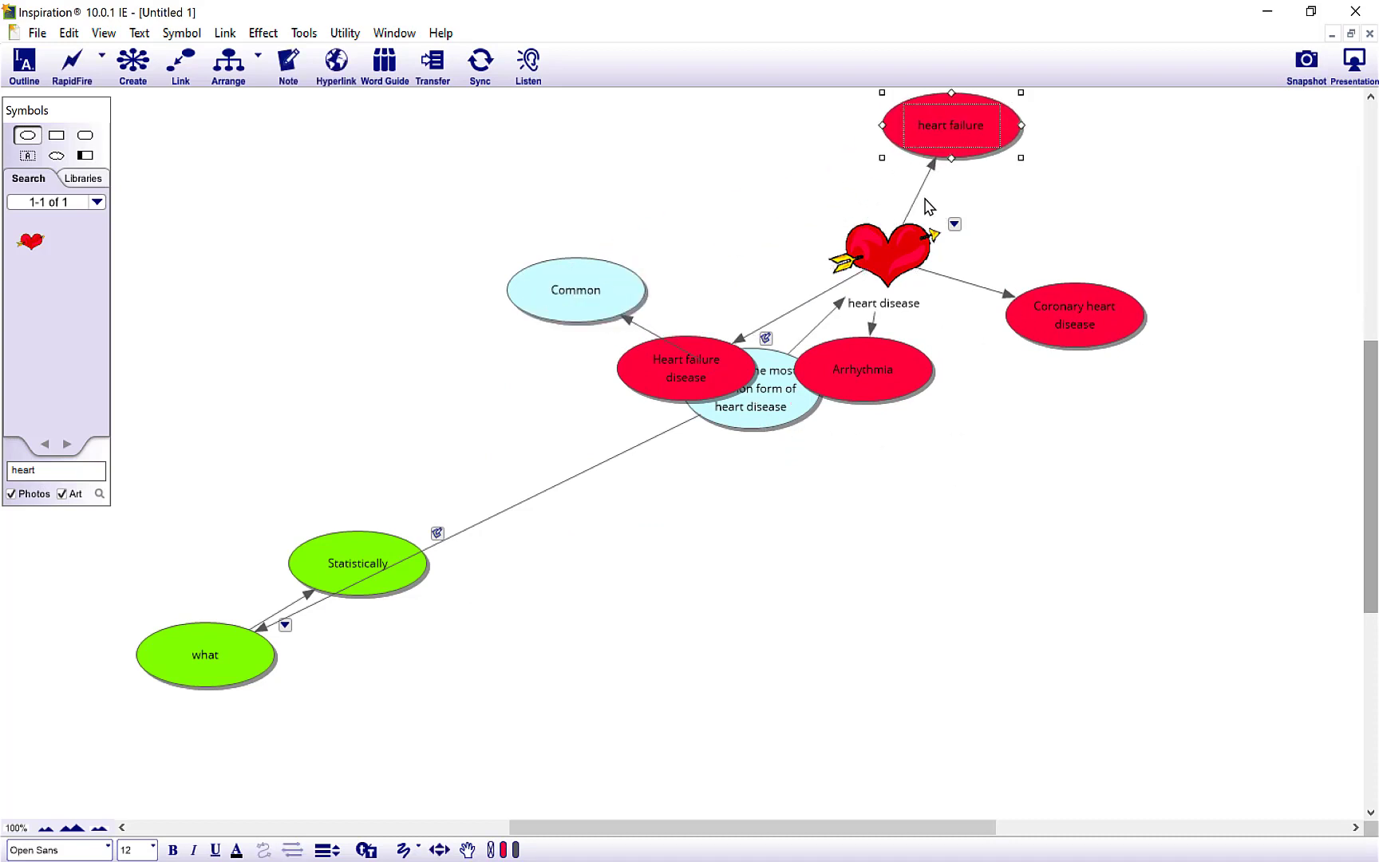
{"action": "left_click_drag", "start_coordinate": [694, 381], "coordinate": [1095, 171]}
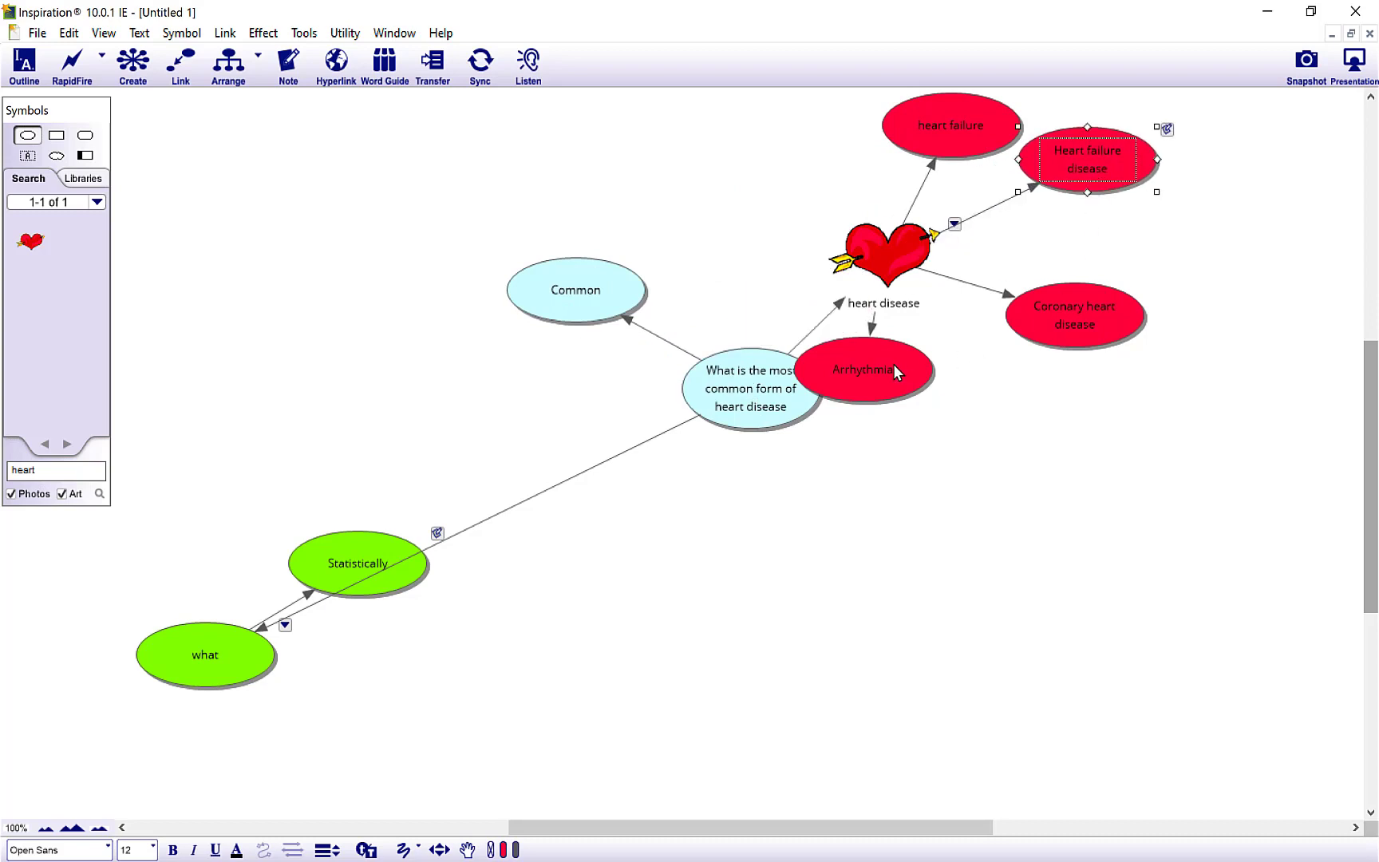
{"action": "left_click_drag", "start_coordinate": [926, 361], "coordinate": [1202, 236]}
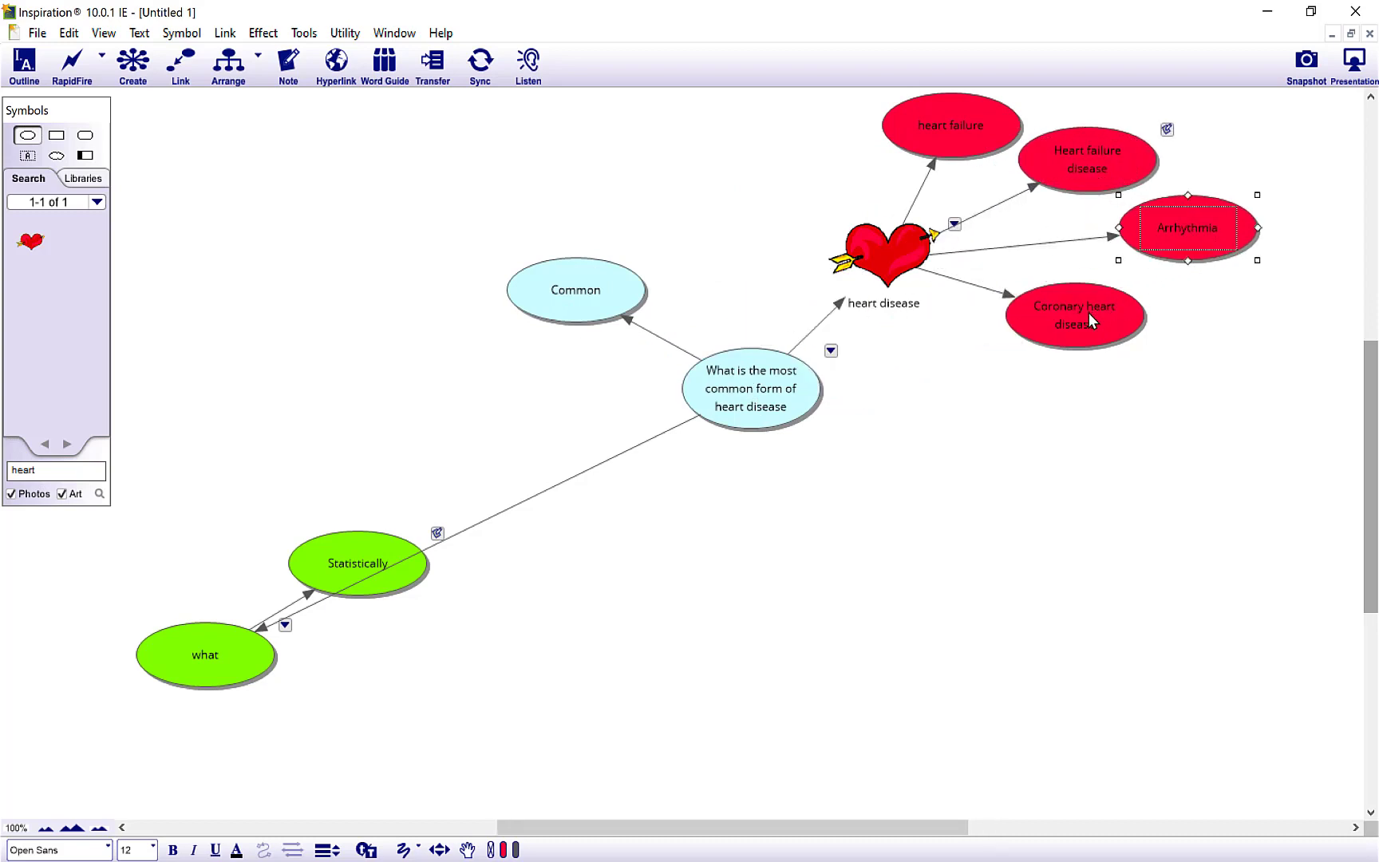
{"action": "left_click_drag", "start_coordinate": [1089, 316], "coordinate": [1189, 323]}
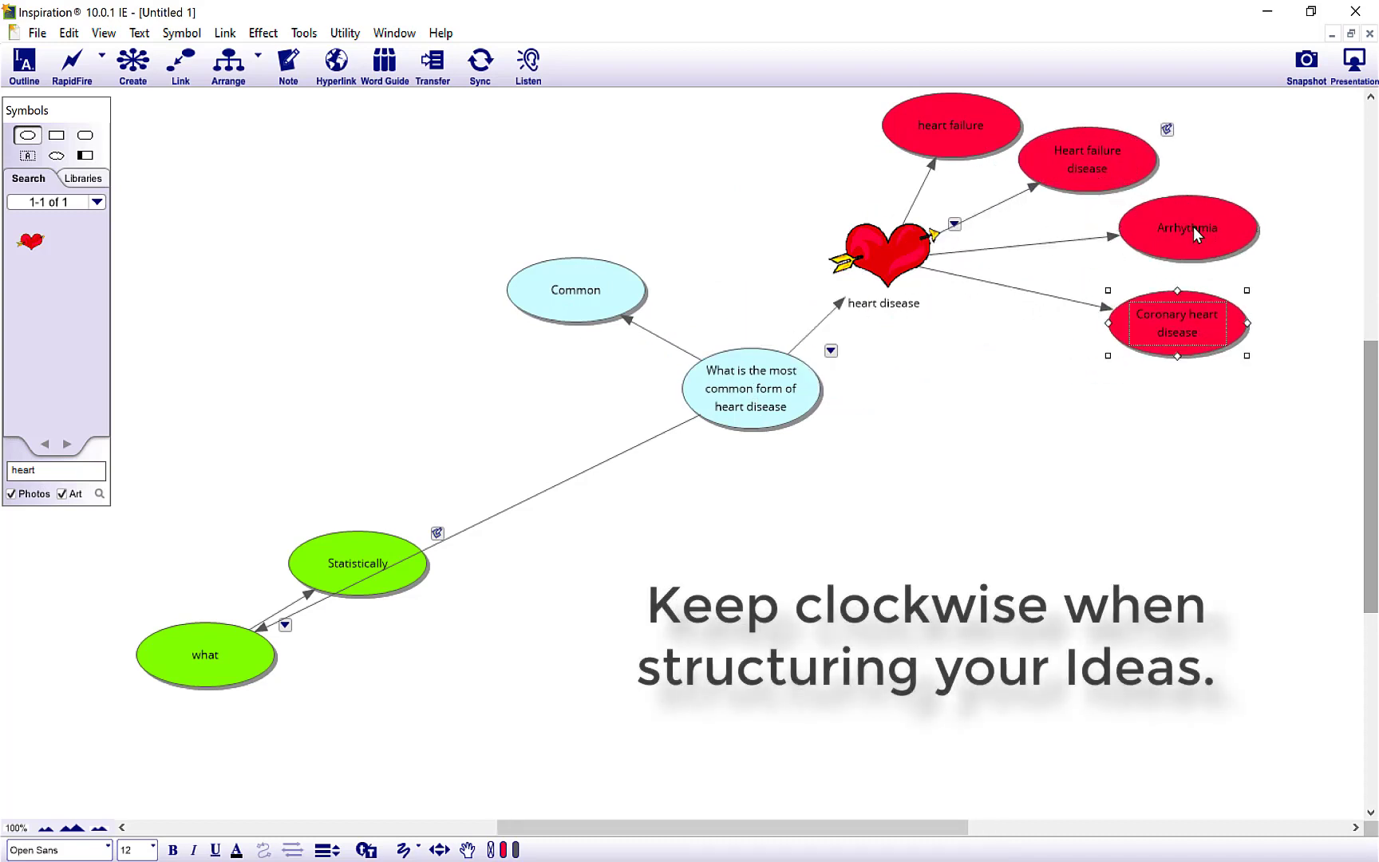
Step: Swap "Arrhythmia" and "Coronary heart disease" so that "Coronary heart disease" comes first clockwise
{"action": "left_click_drag", "start_coordinate": [1192, 227], "coordinate": [1151, 427]}
{"action": "left_click", "coordinate": [1178, 327]}
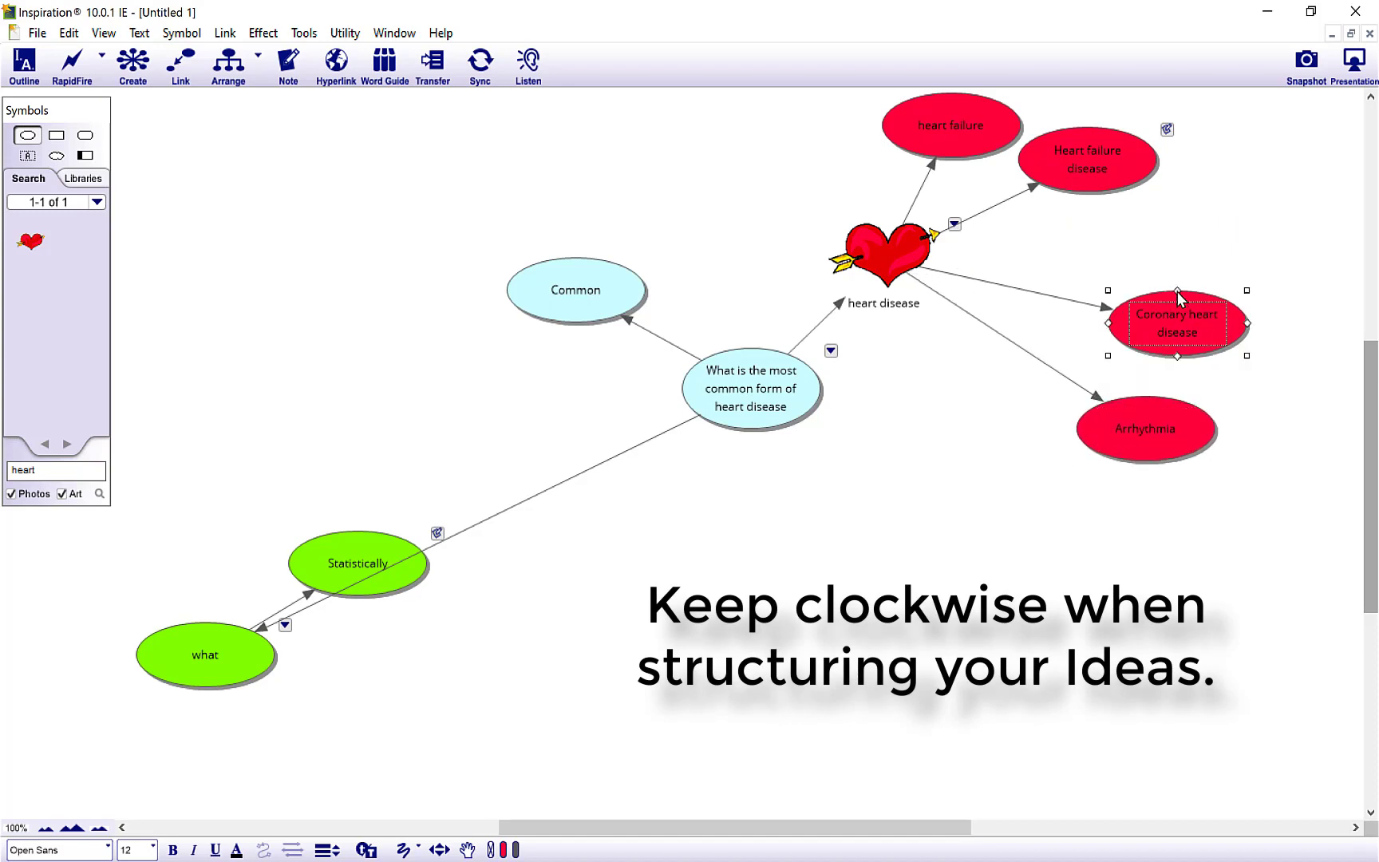
{"action": "left_click_drag", "start_coordinate": [1178, 292], "coordinate": [1166, 247]}
{"action": "left_click_drag", "start_coordinate": [1156, 432], "coordinate": [1170, 343]}
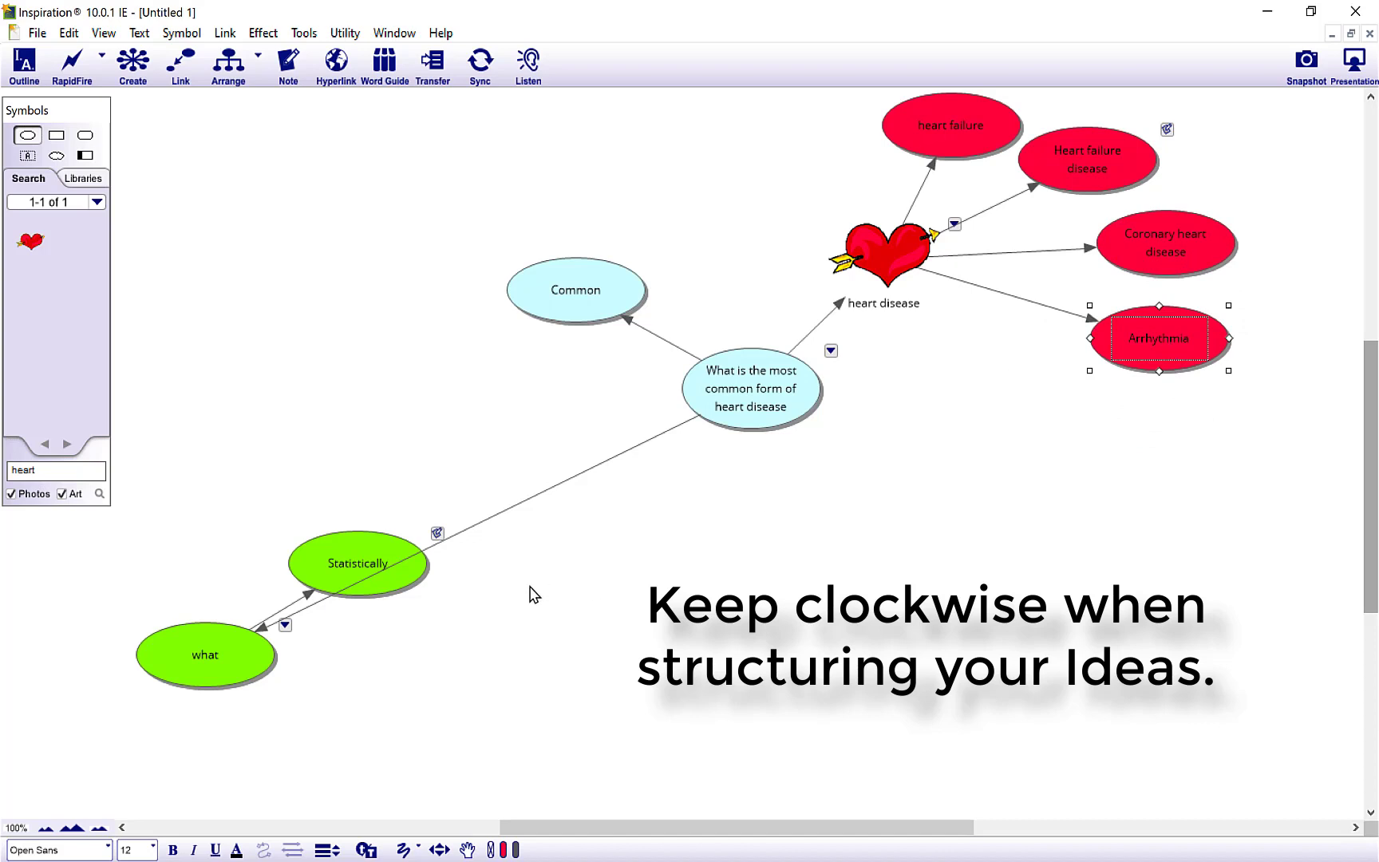
Step: Move "Statistically" to the lower right of "what" and show the rearranged map as an outline
{"action": "left_click_drag", "start_coordinate": [331, 548], "coordinate": [317, 708]}
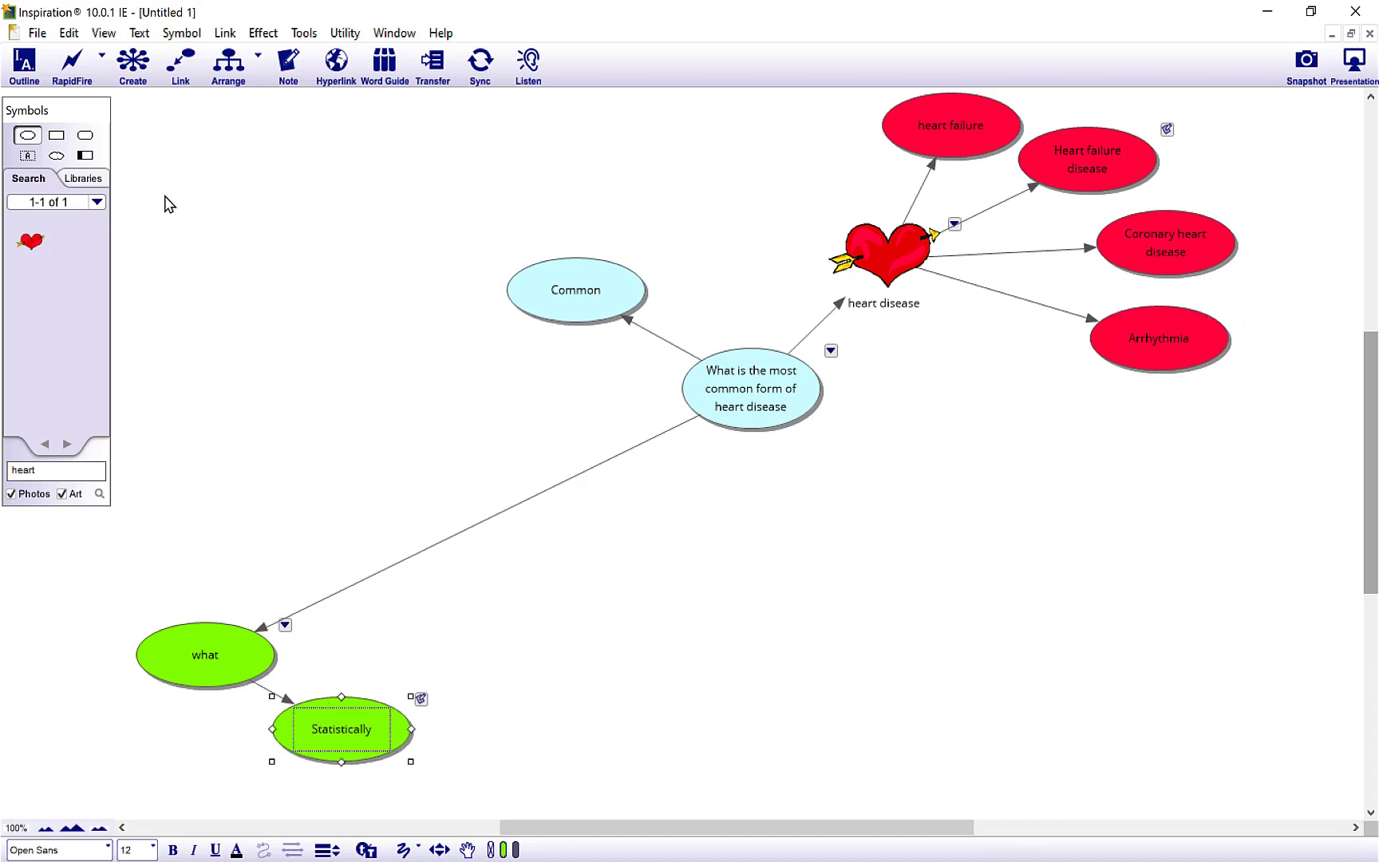
{"action": "left_click", "coordinate": [24, 59]}
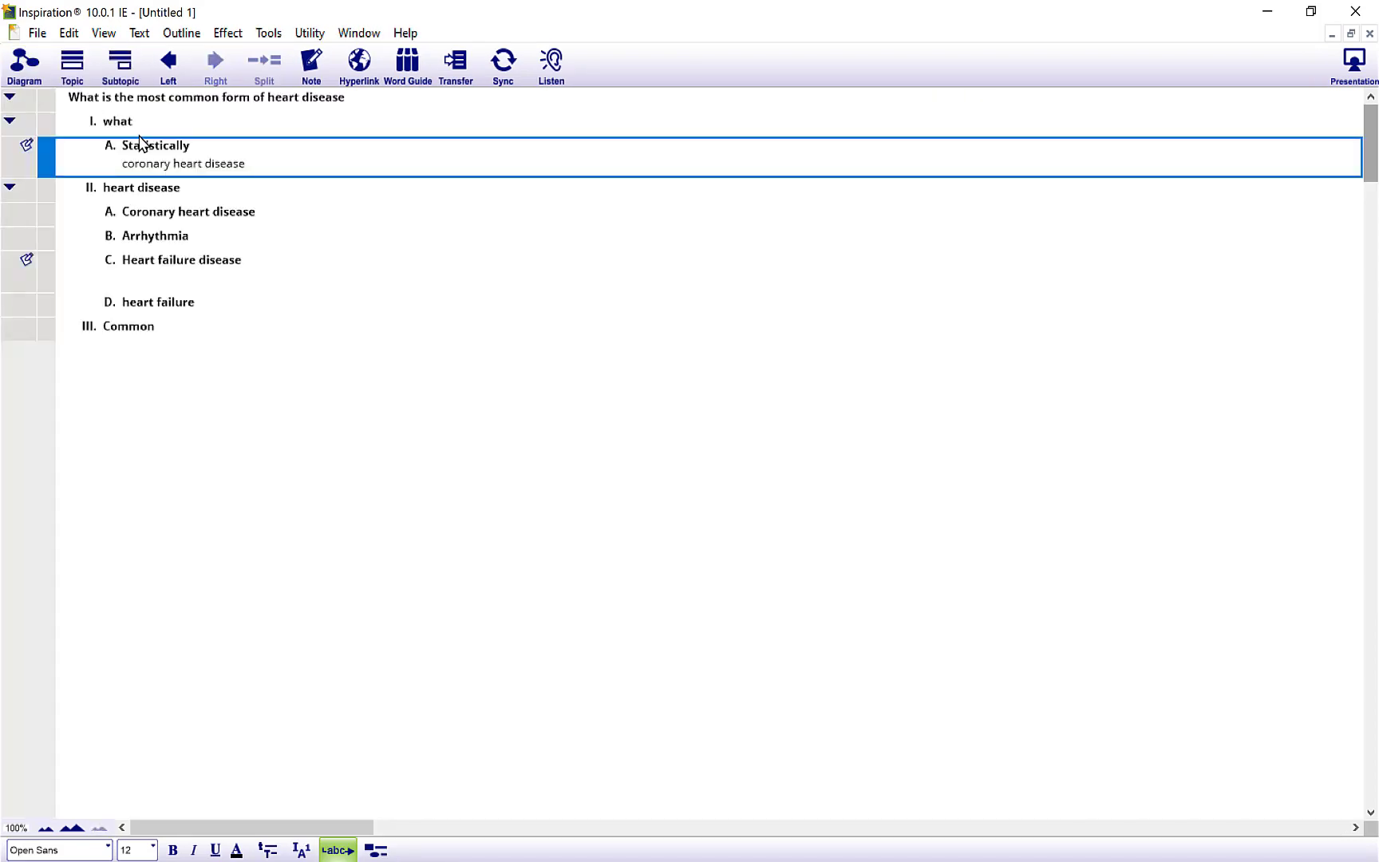
{"action": "left_click", "coordinate": [22, 61]}
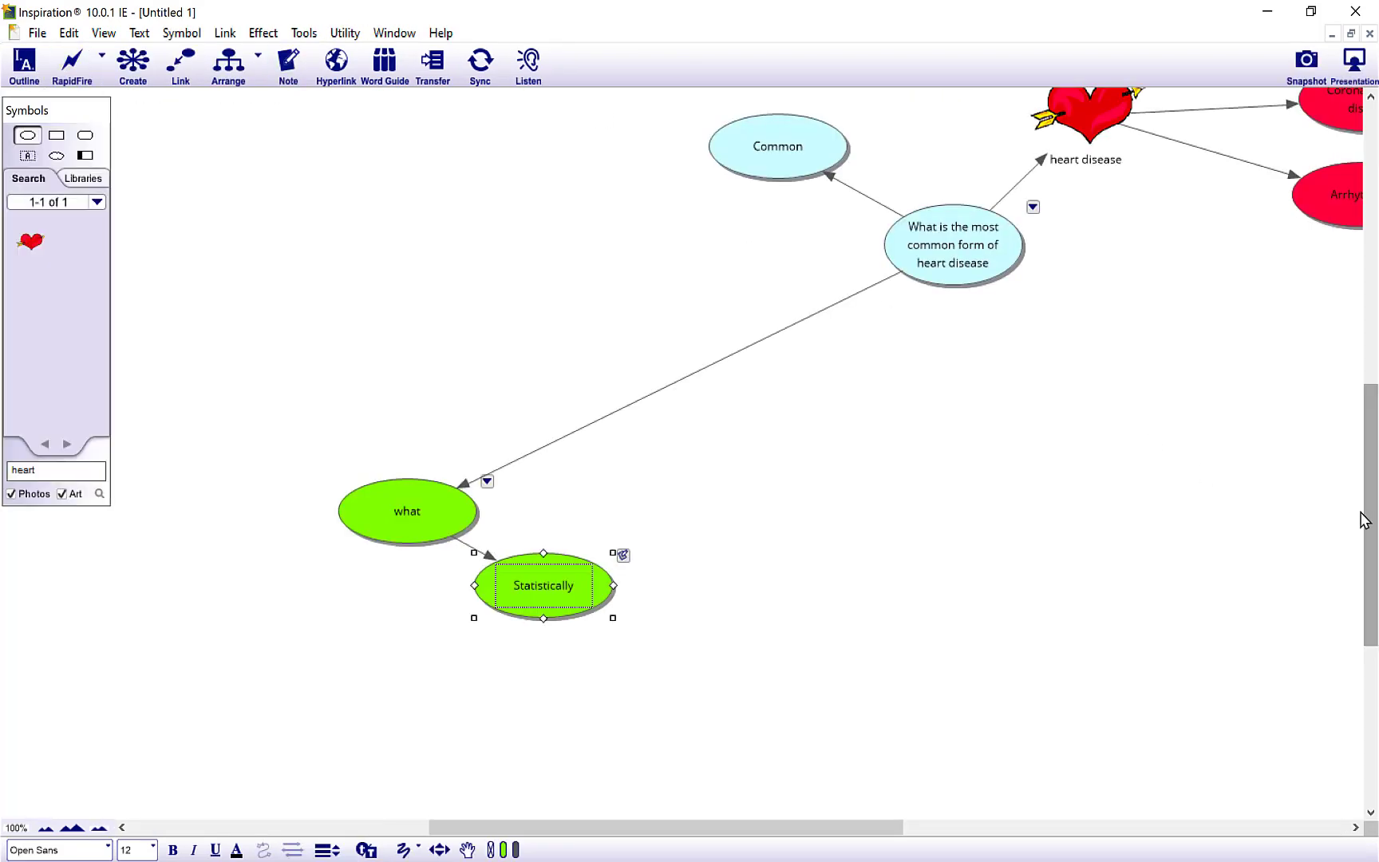
{"action": "left_click_drag", "start_coordinate": [875, 829], "coordinate": [1012, 825]}
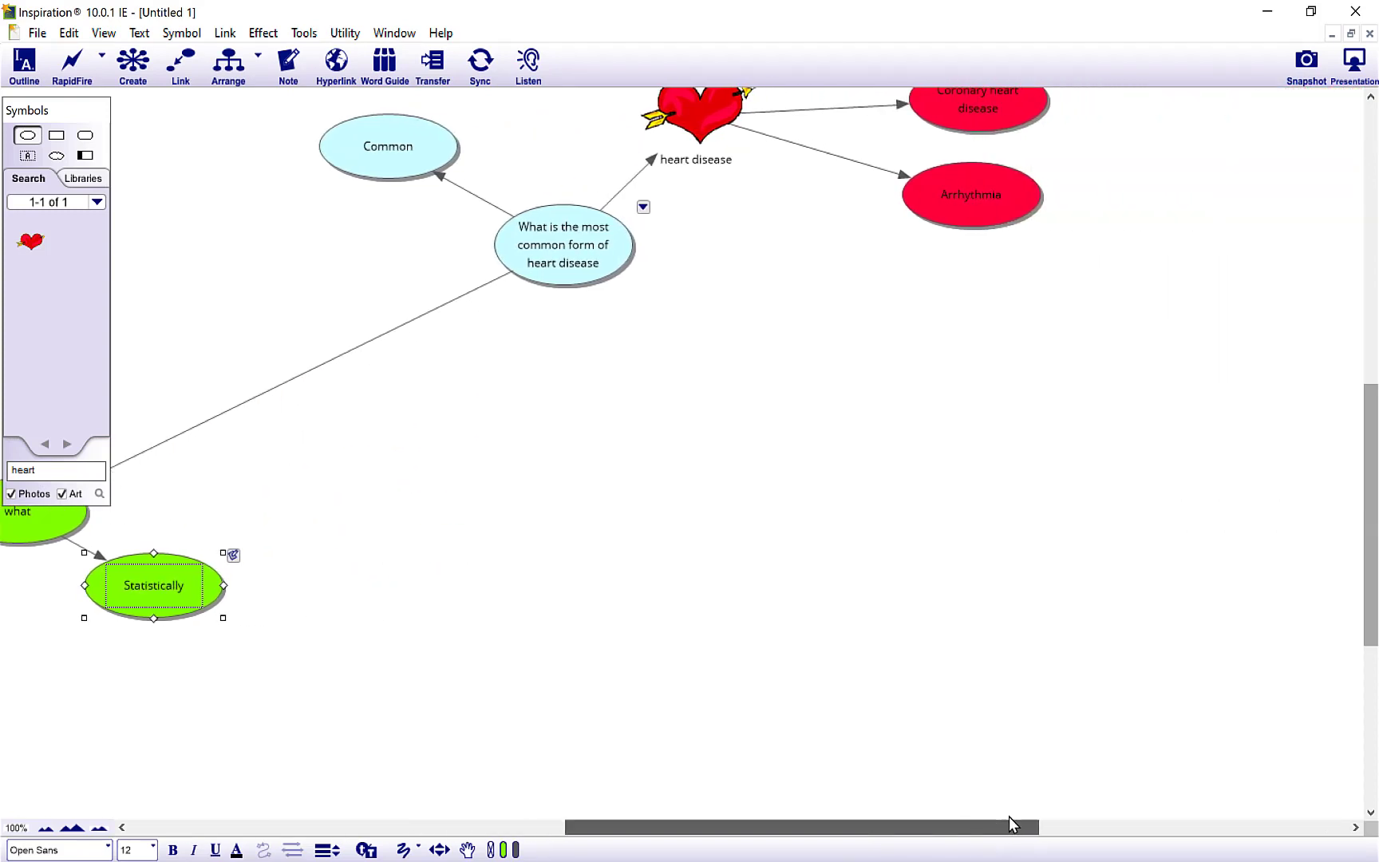
{"action": "left_click_drag", "start_coordinate": [1369, 497], "coordinate": [1369, 378]}
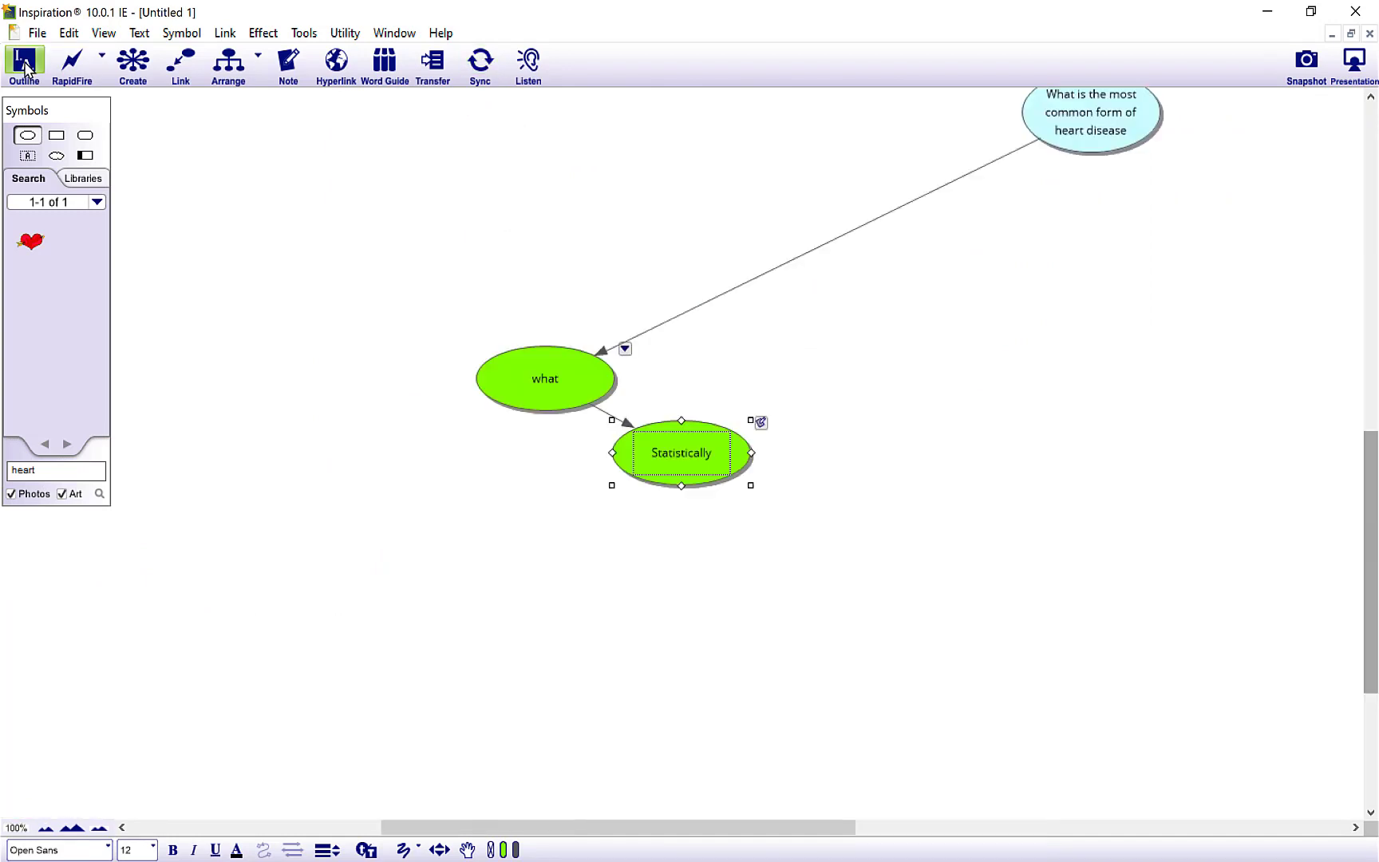
{"action": "left_click", "coordinate": [24, 62]}
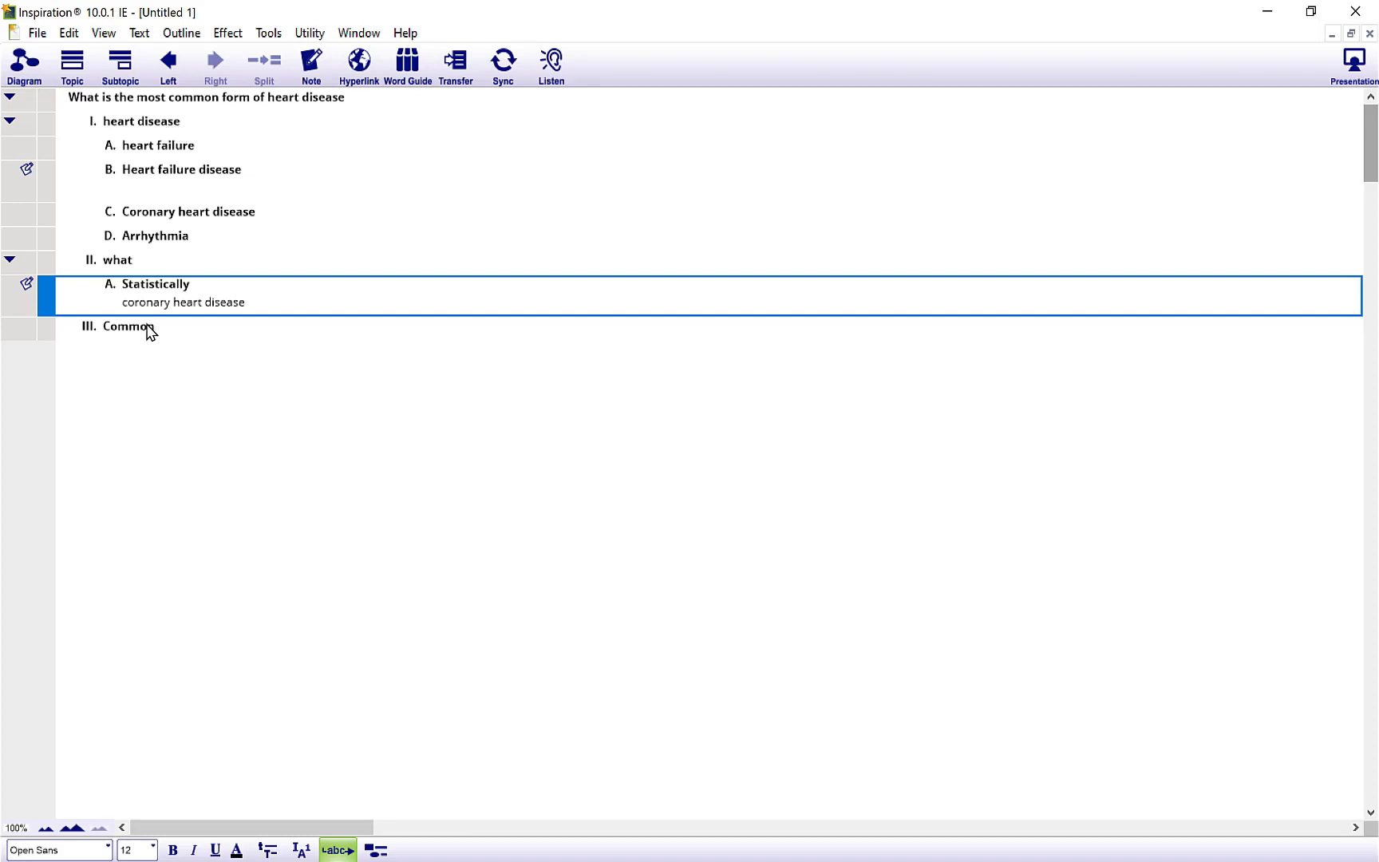
Step: Export the outline as an Inspiration Maps document to disk in the Downloads folder, naming the file "Heart"
{"action": "left_click", "coordinate": [38, 39]}
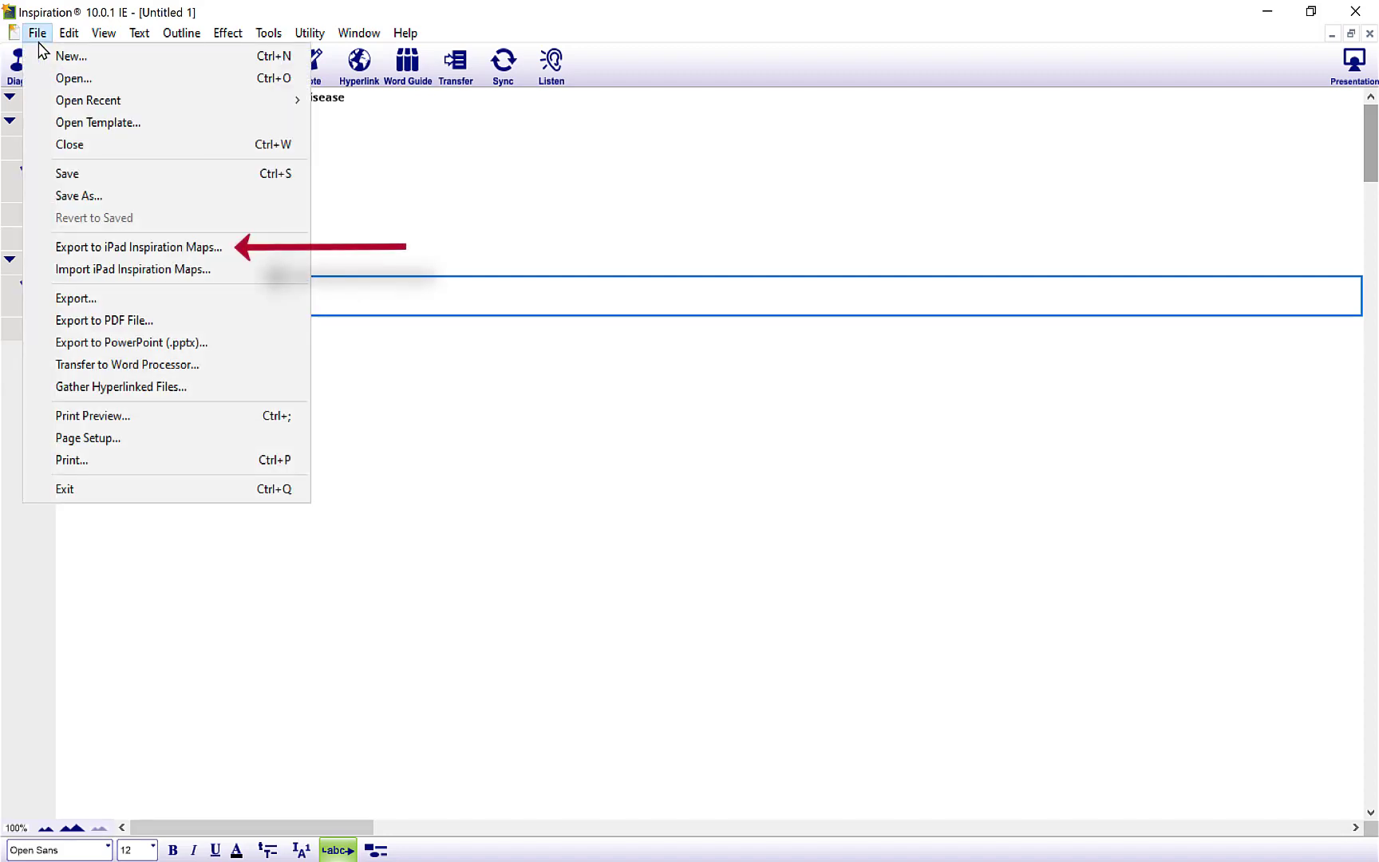
{"action": "left_click", "coordinate": [130, 248]}
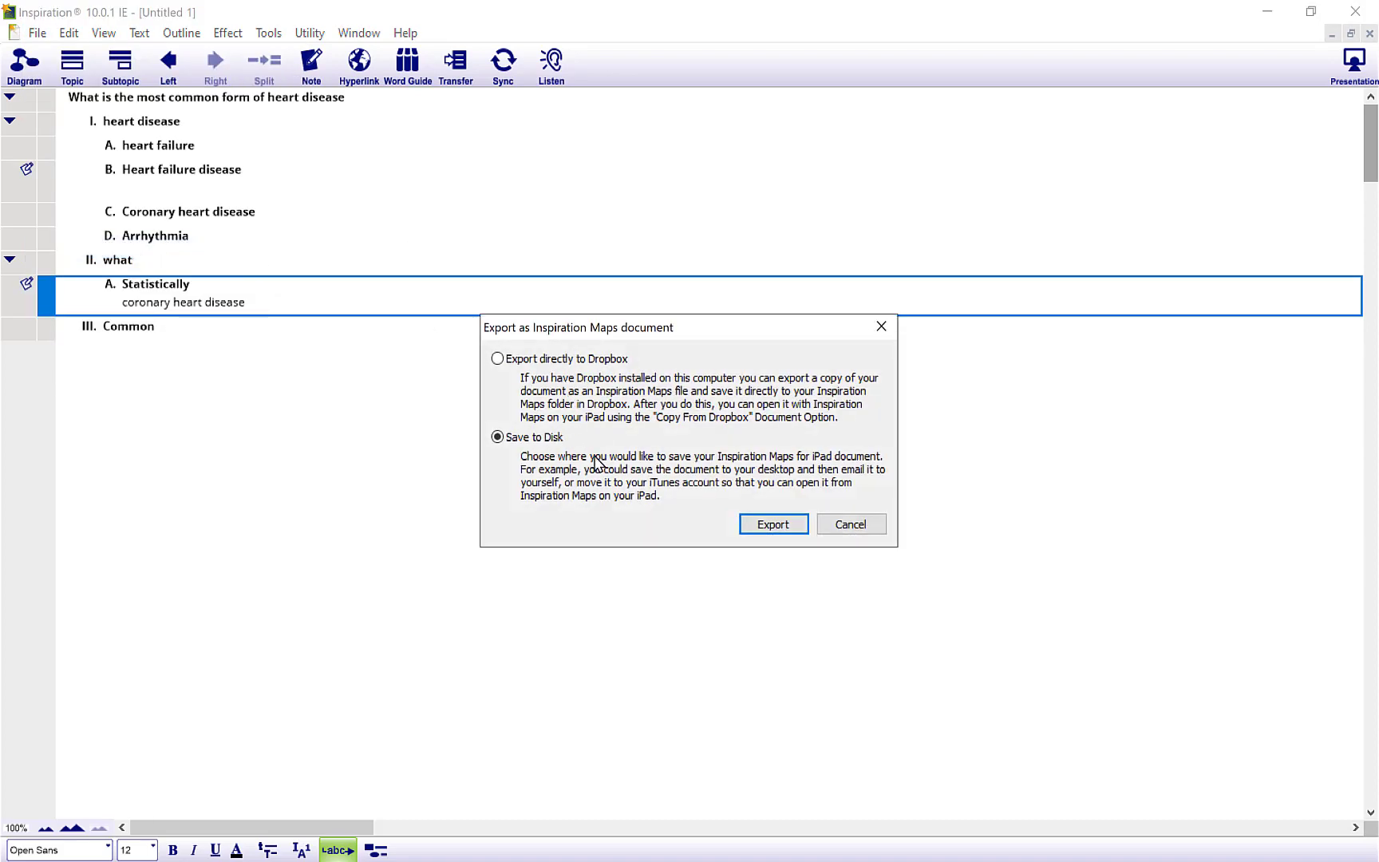
{"action": "left_click", "coordinate": [785, 528]}
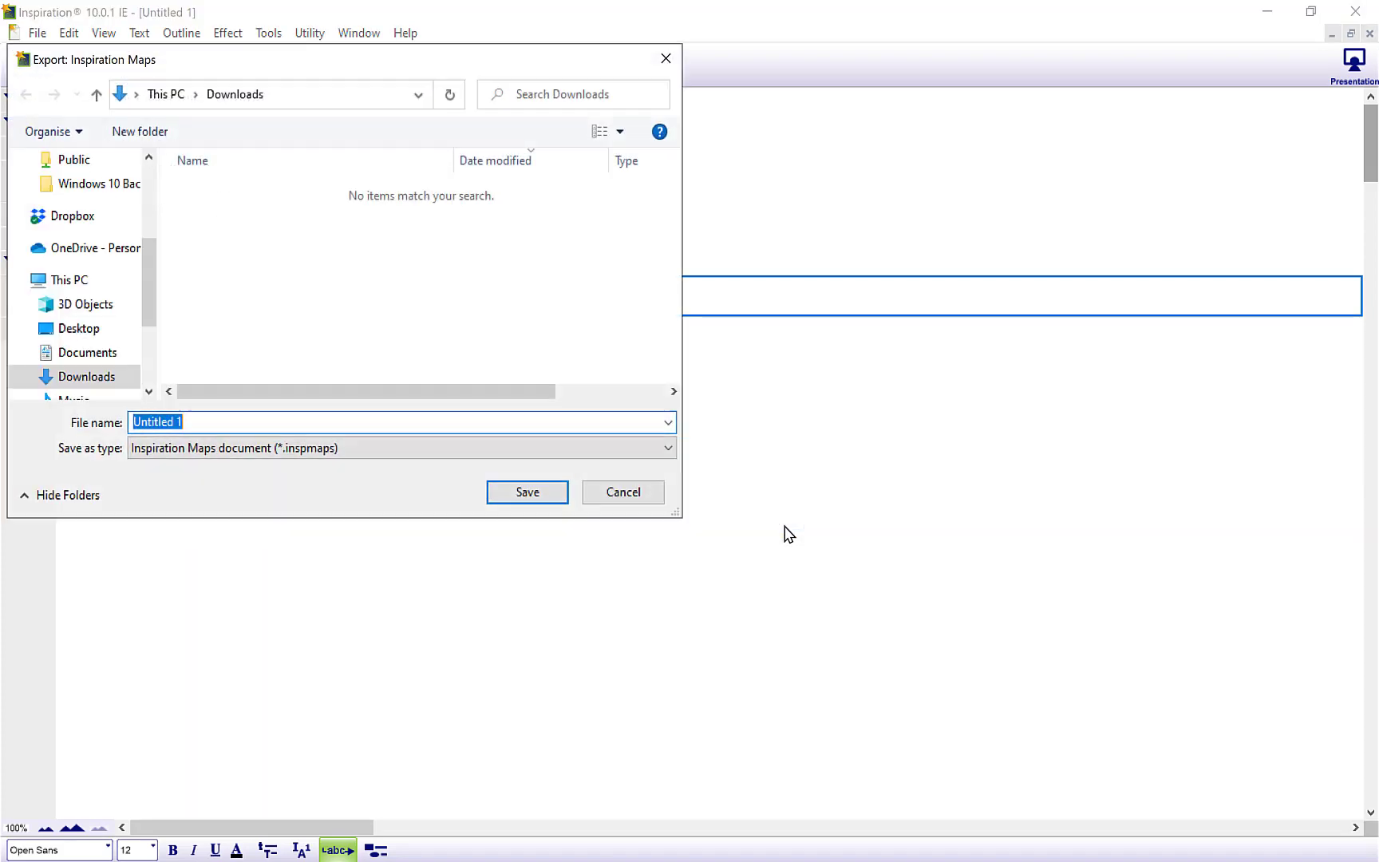
{"action": "key", "text": "BackSpace"}
{"action": "type", "text": "Heary"}
{"action": "key", "text": "BackSpace"}
{"action": "type", "text": "t"}
{"action": "left_click", "coordinate": [548, 490]}
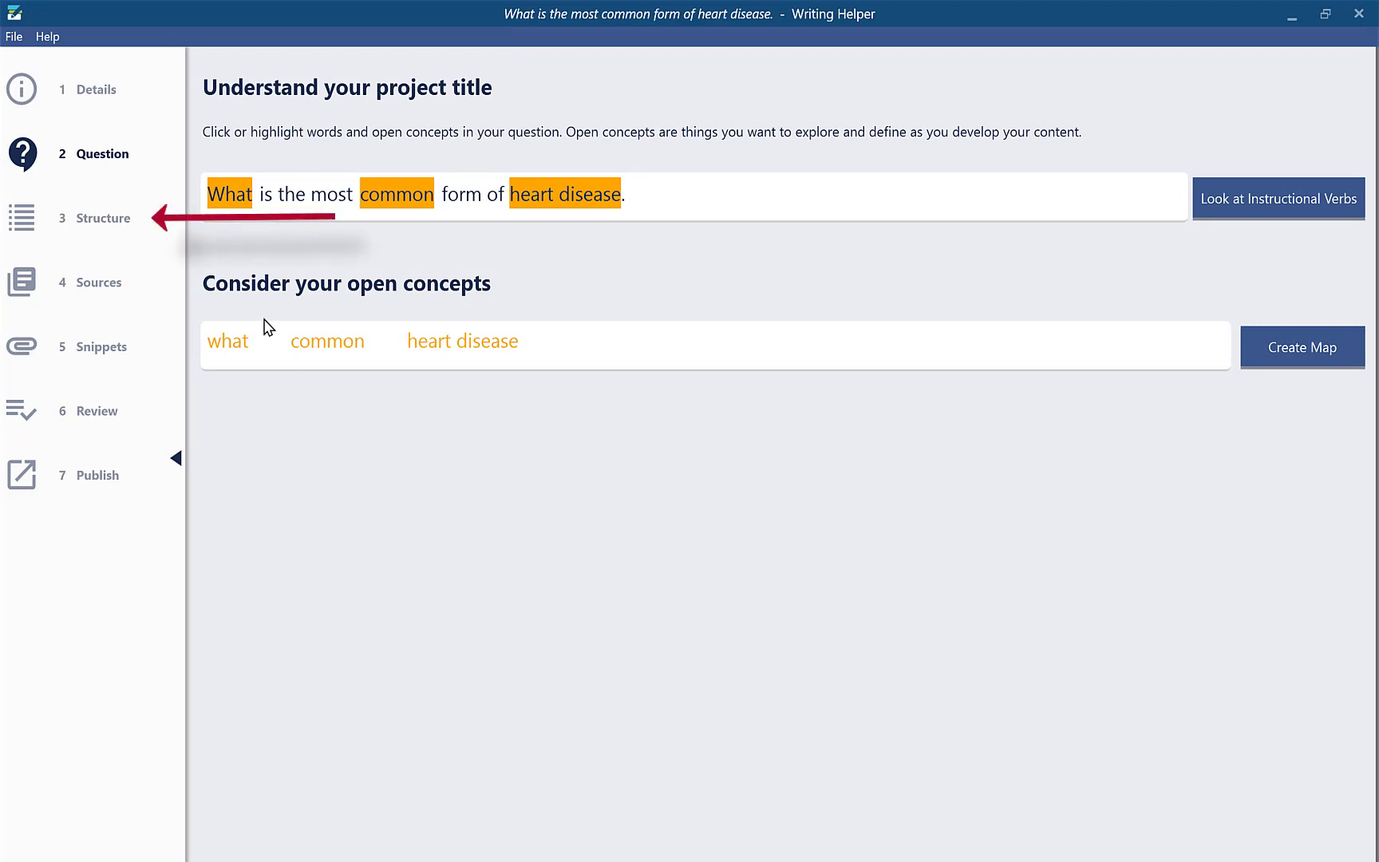
Step: In Writing Helper, import the structure from the Inspiration file Heart.inspmaps and insert it into the project's structure
{"action": "left_click", "coordinate": [101, 220]}
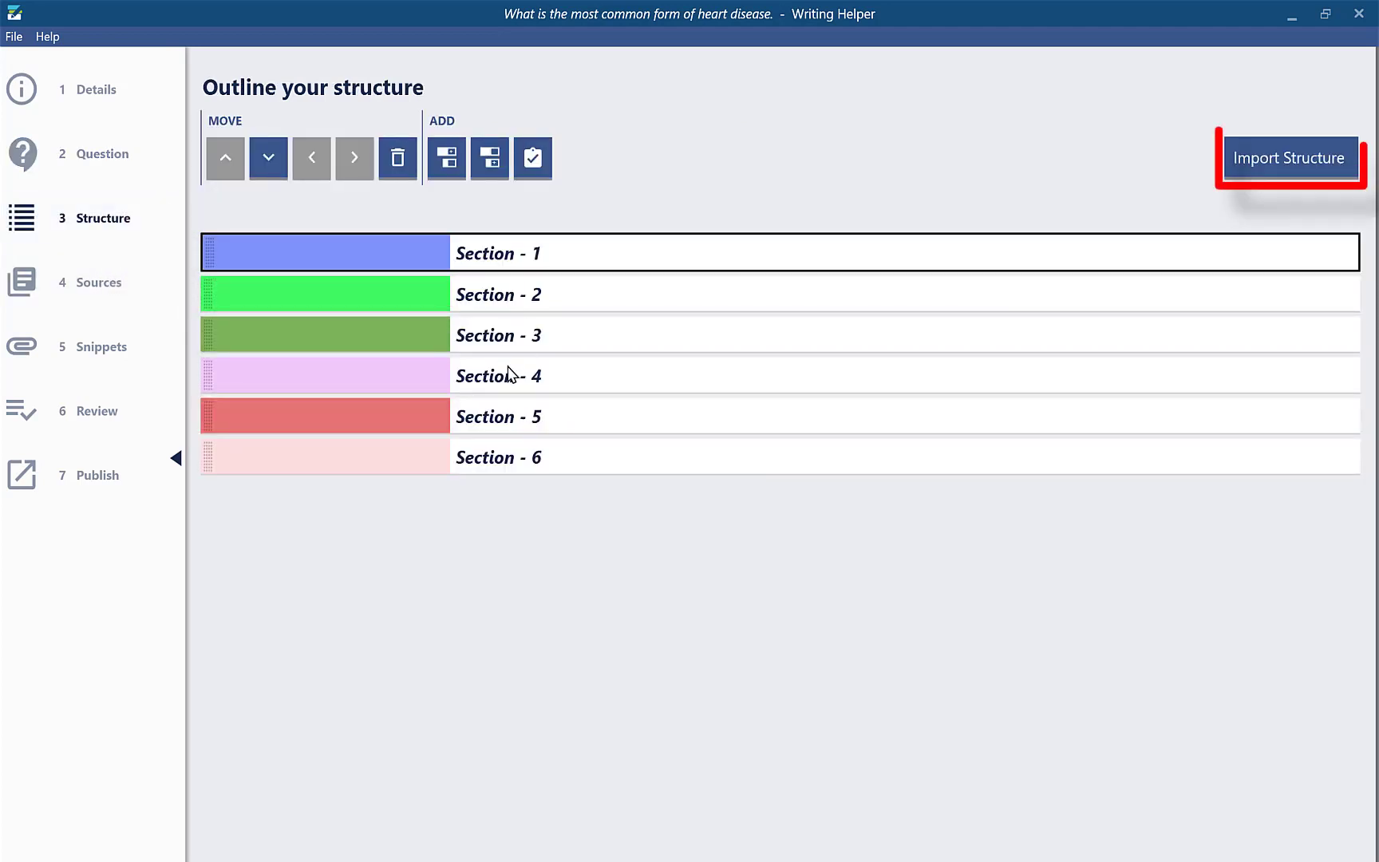
{"action": "left_click", "coordinate": [1268, 153]}
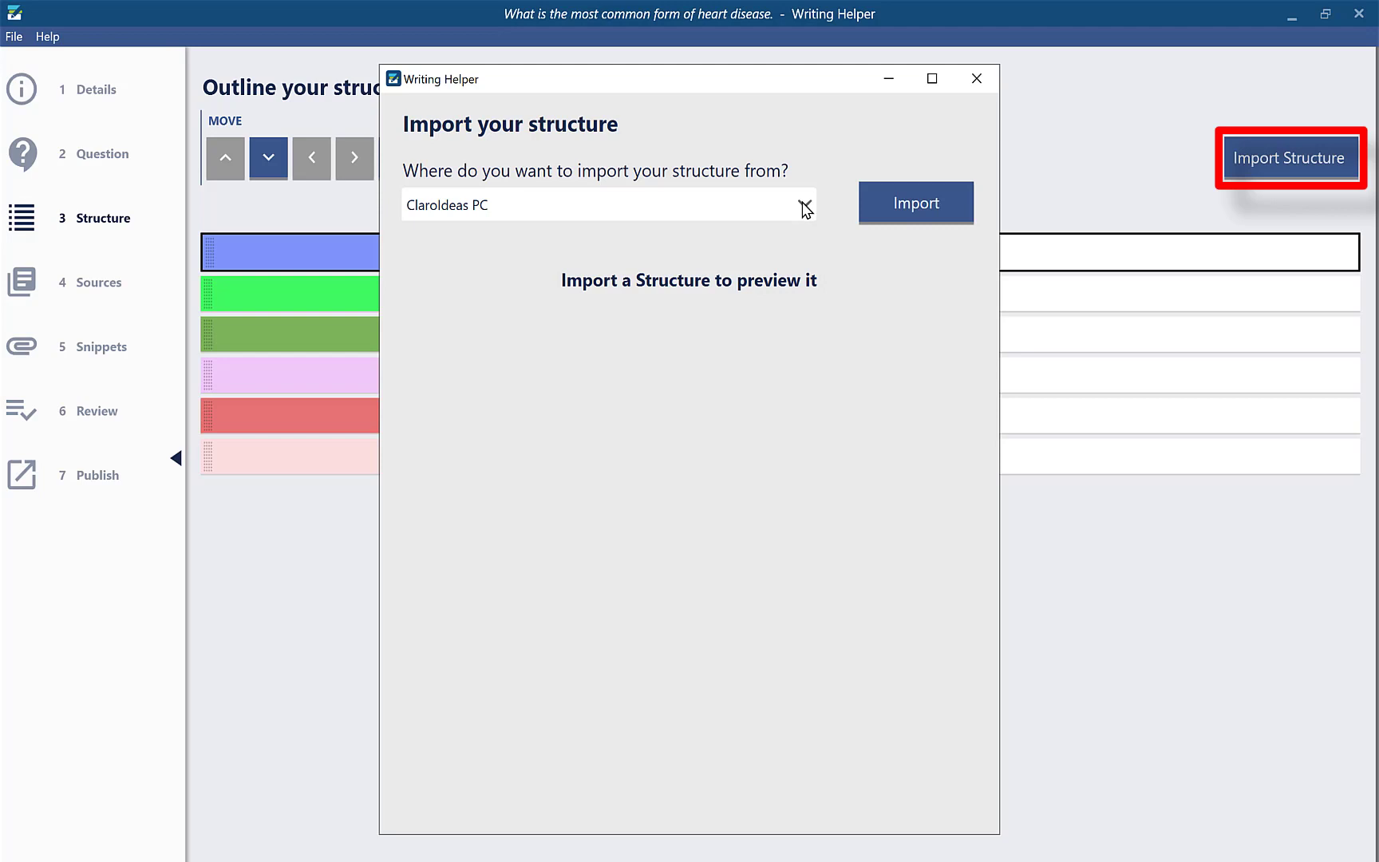
{"action": "left_click", "coordinate": [805, 209]}
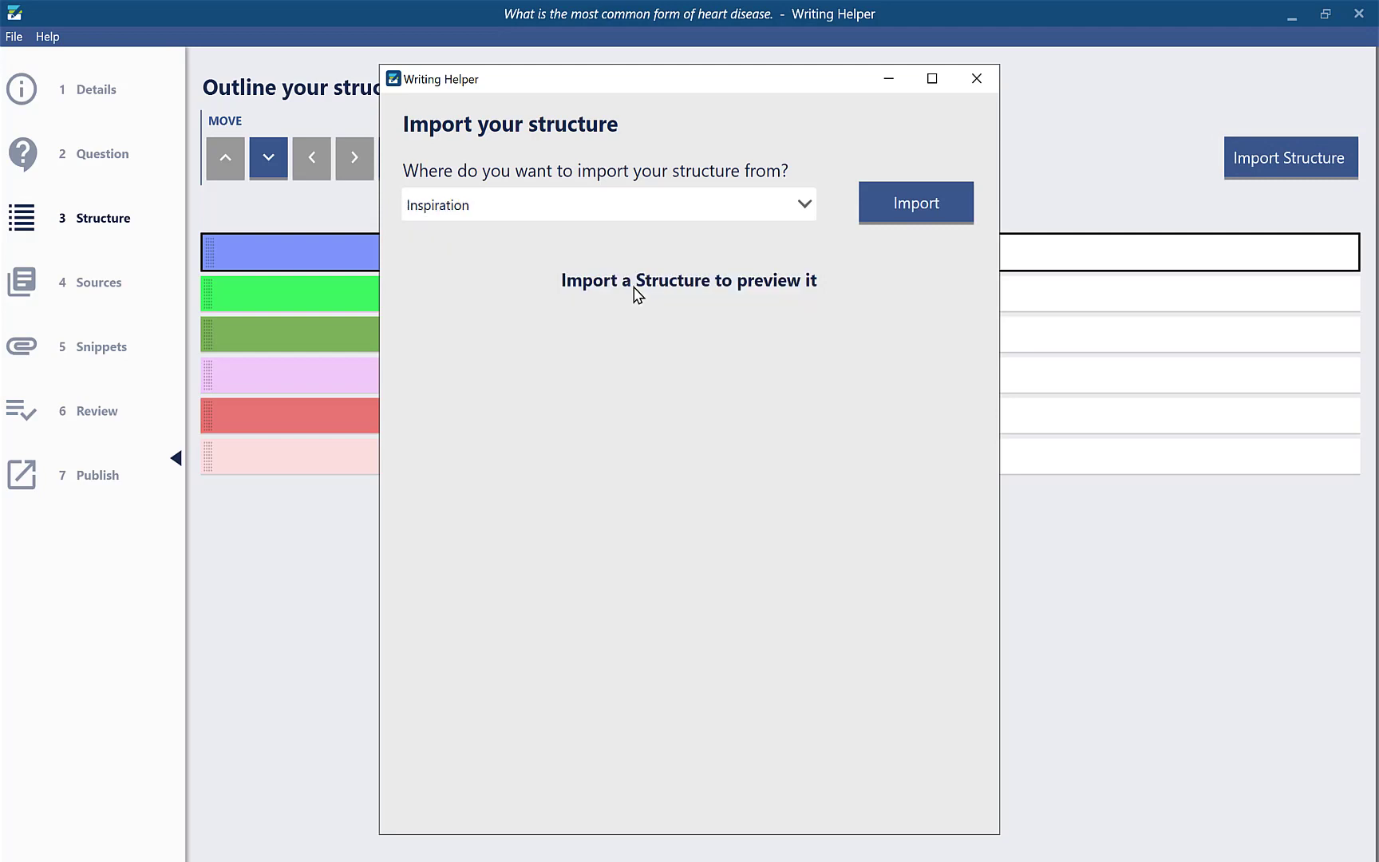
{"action": "left_click", "coordinate": [883, 200]}
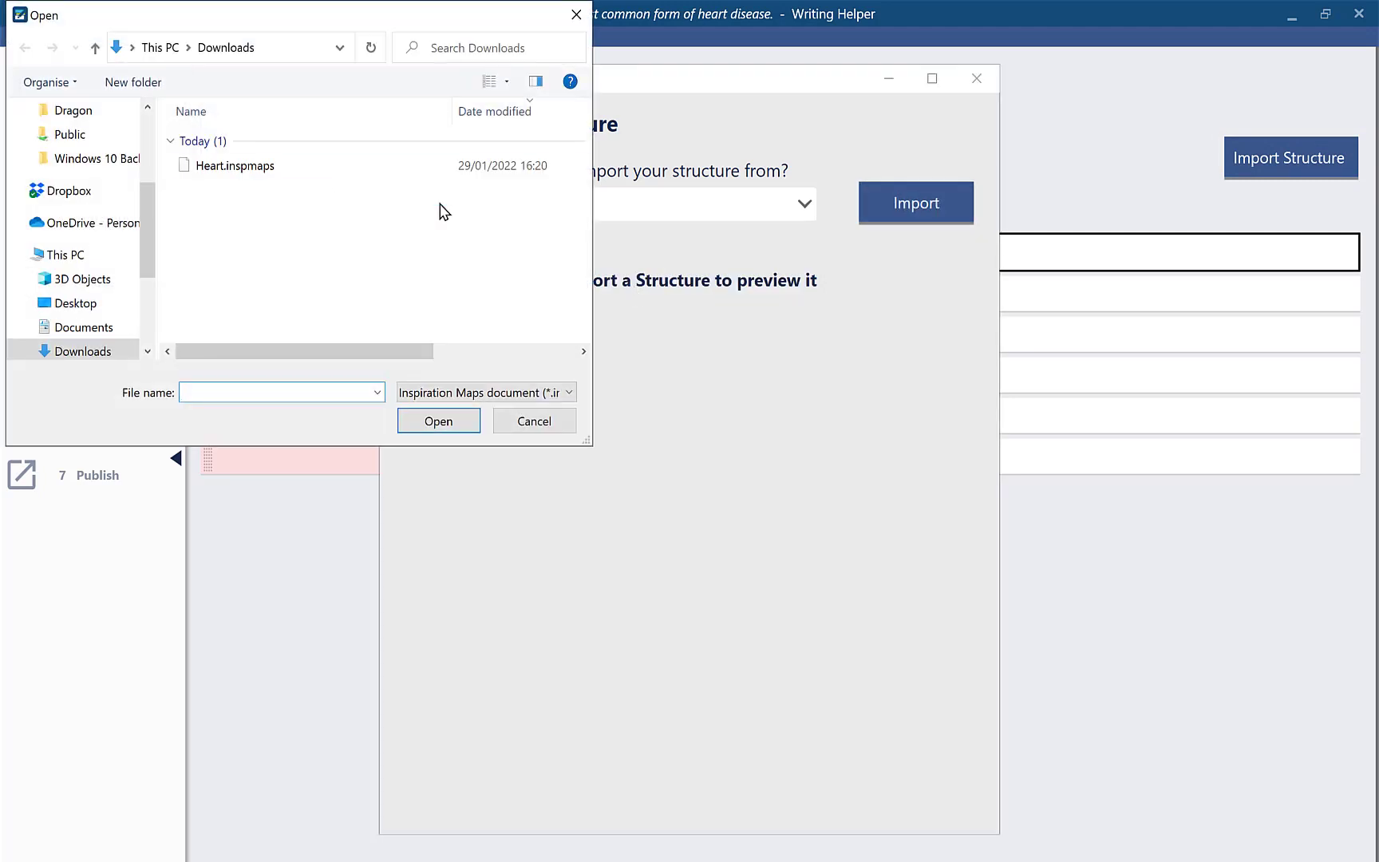
{"action": "double_click", "coordinate": [260, 175]}
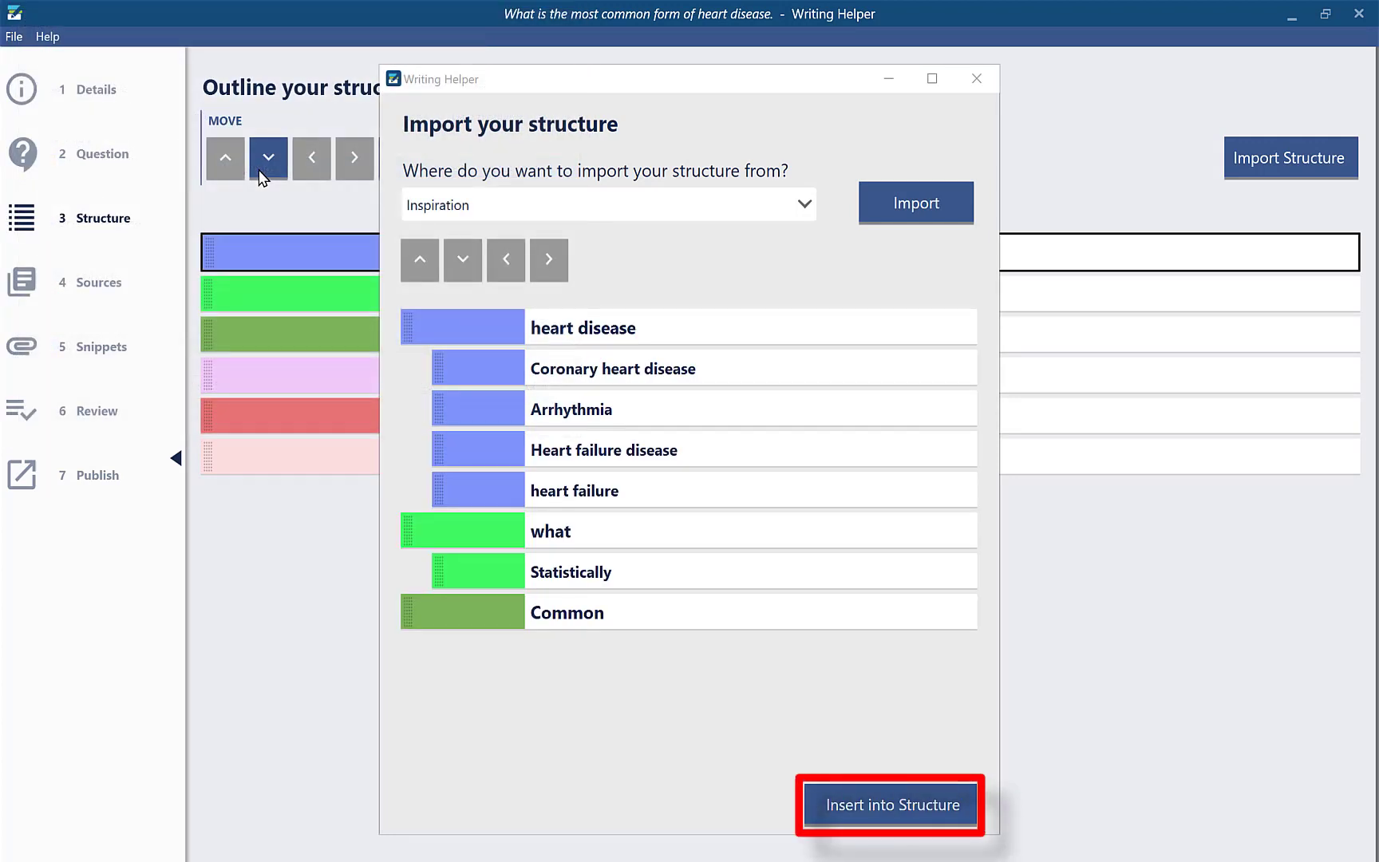
{"action": "left_click", "coordinate": [879, 804]}
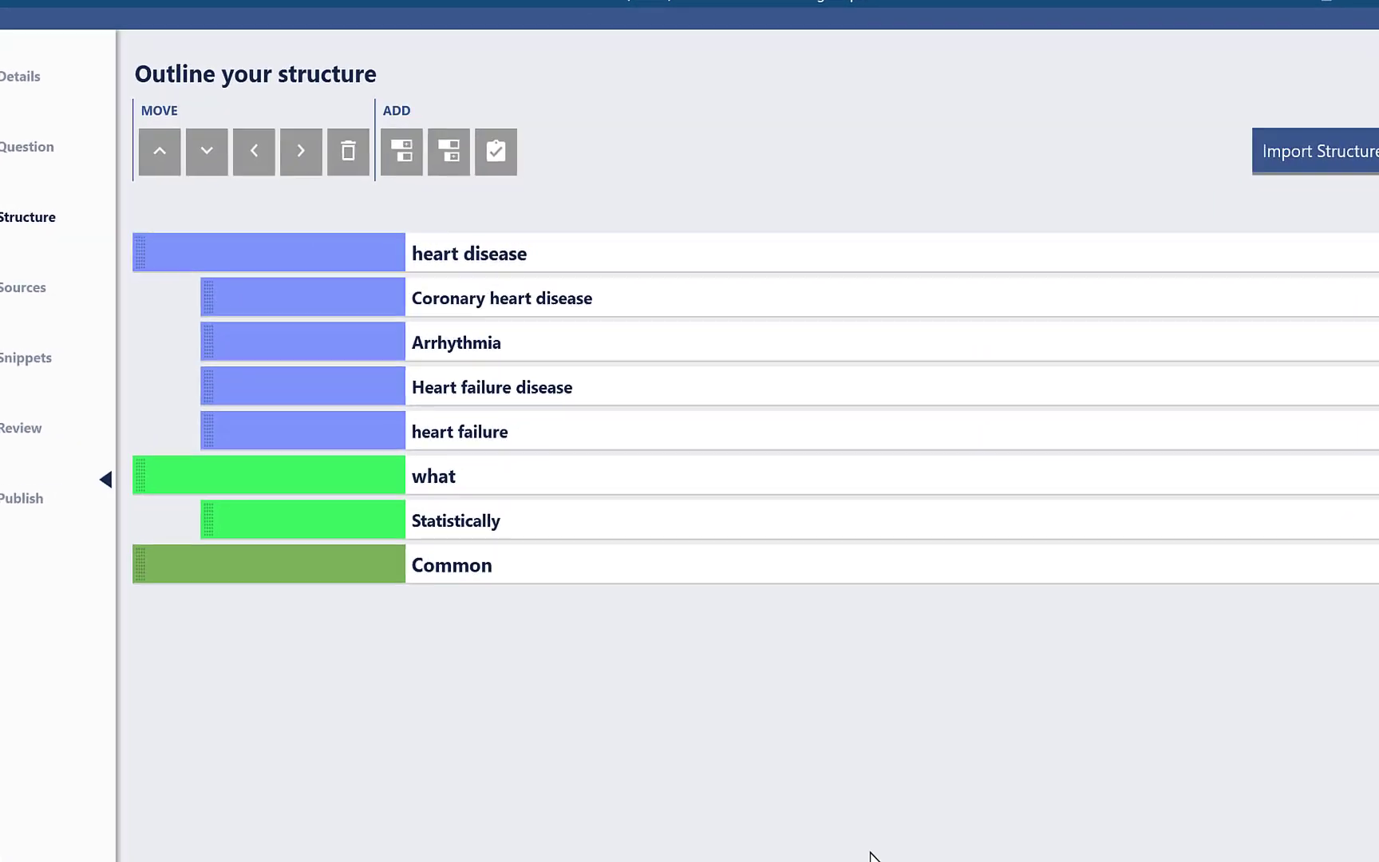
Step: Move "heart failure" above "Heart failure disease", and promote "Coronary heart disease" one level and demote it back under "heart disease"
{"action": "left_click", "coordinate": [489, 261]}
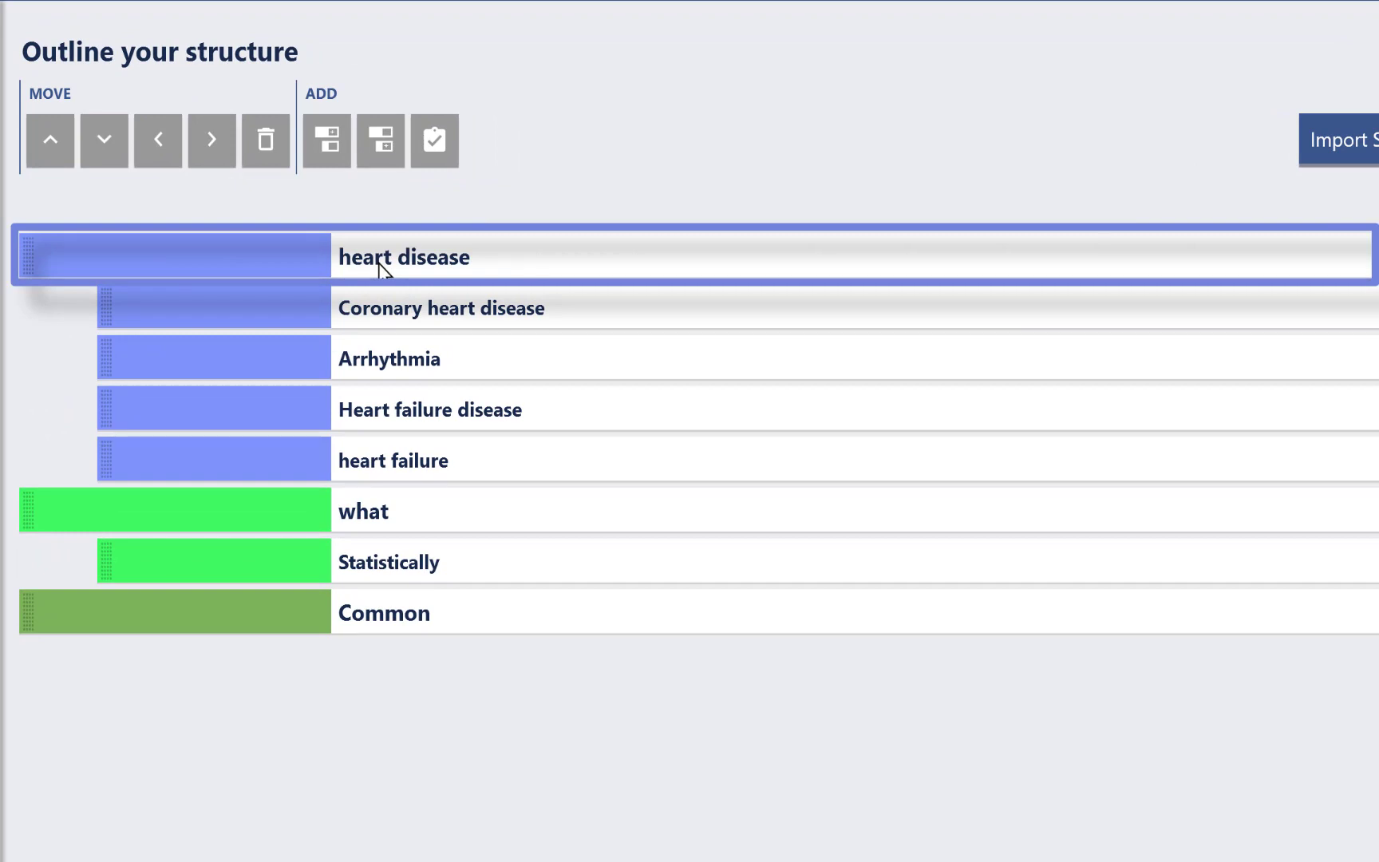
{"action": "left_click", "coordinate": [363, 282]}
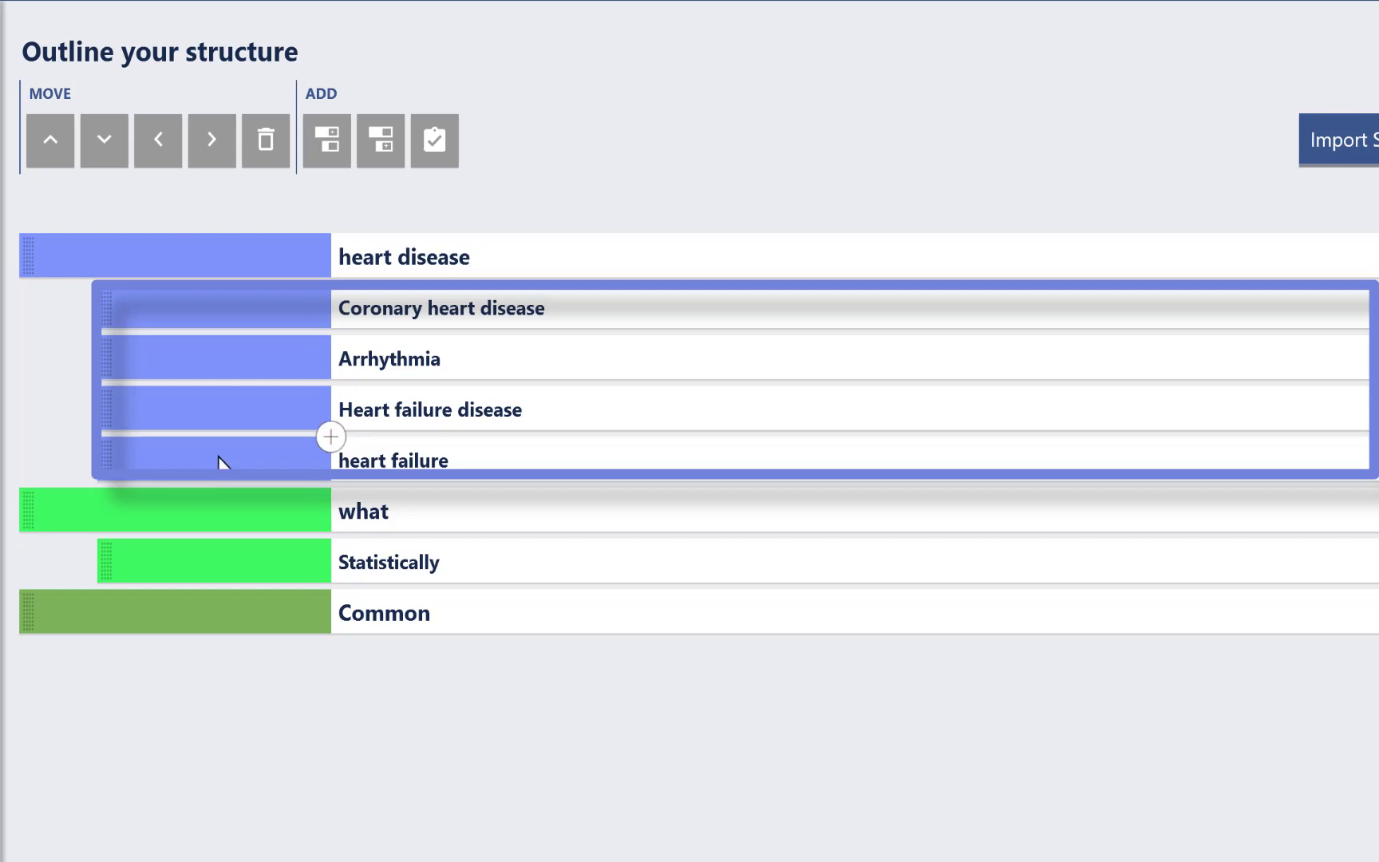
{"action": "left_click_drag", "start_coordinate": [222, 462], "coordinate": [149, 391]}
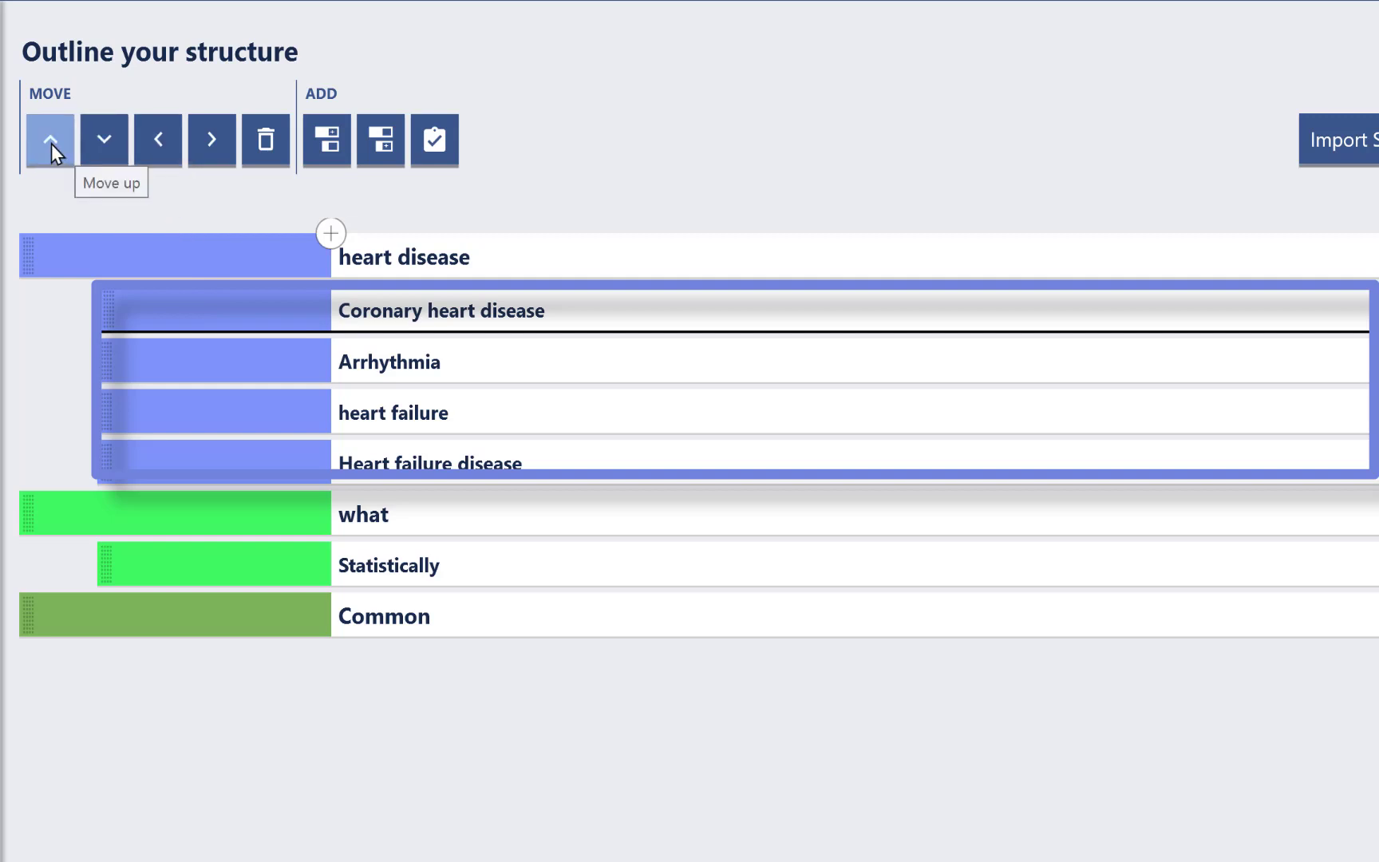
{"action": "left_click", "coordinate": [170, 137]}
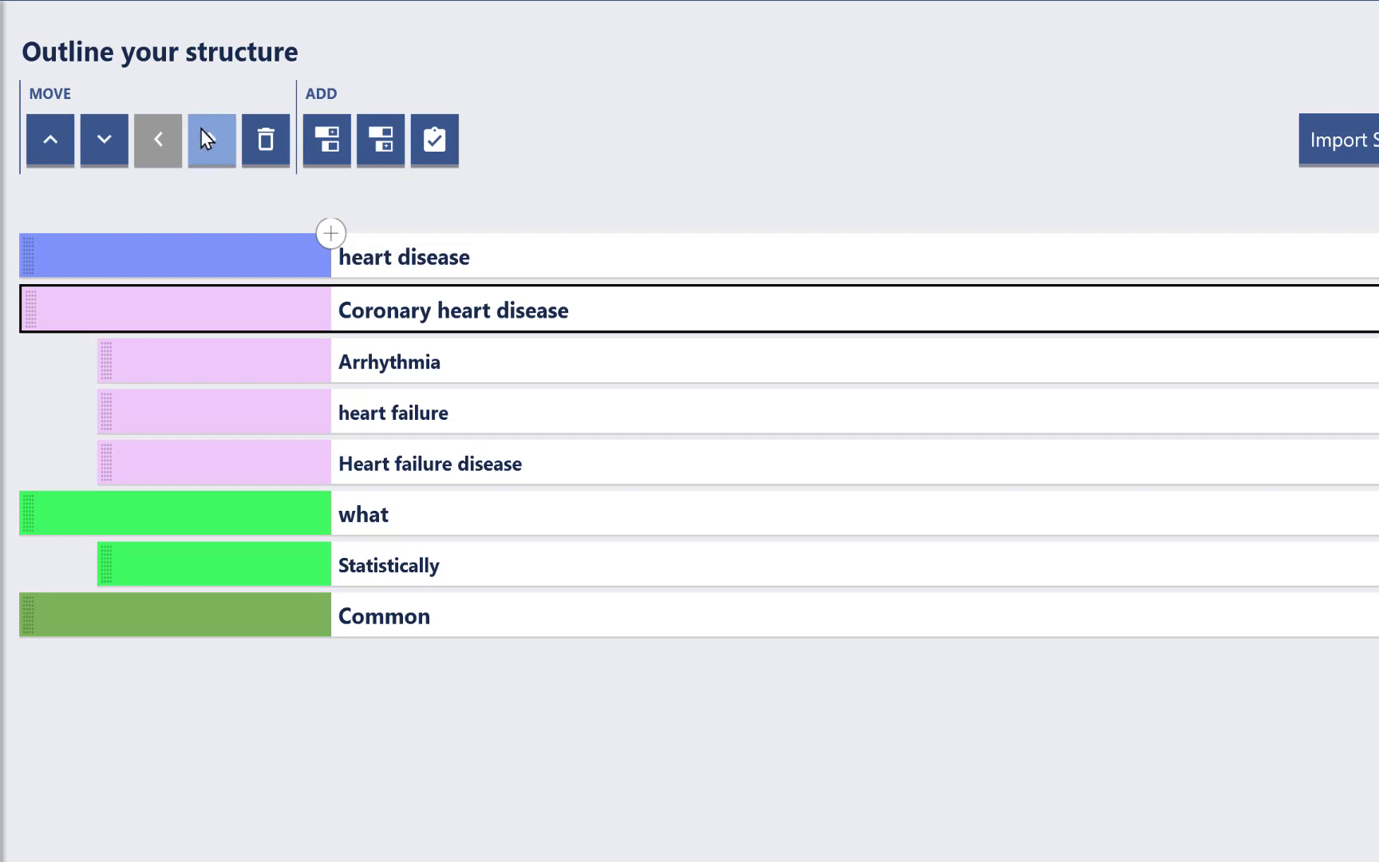
{"action": "left_click", "coordinate": [200, 128]}
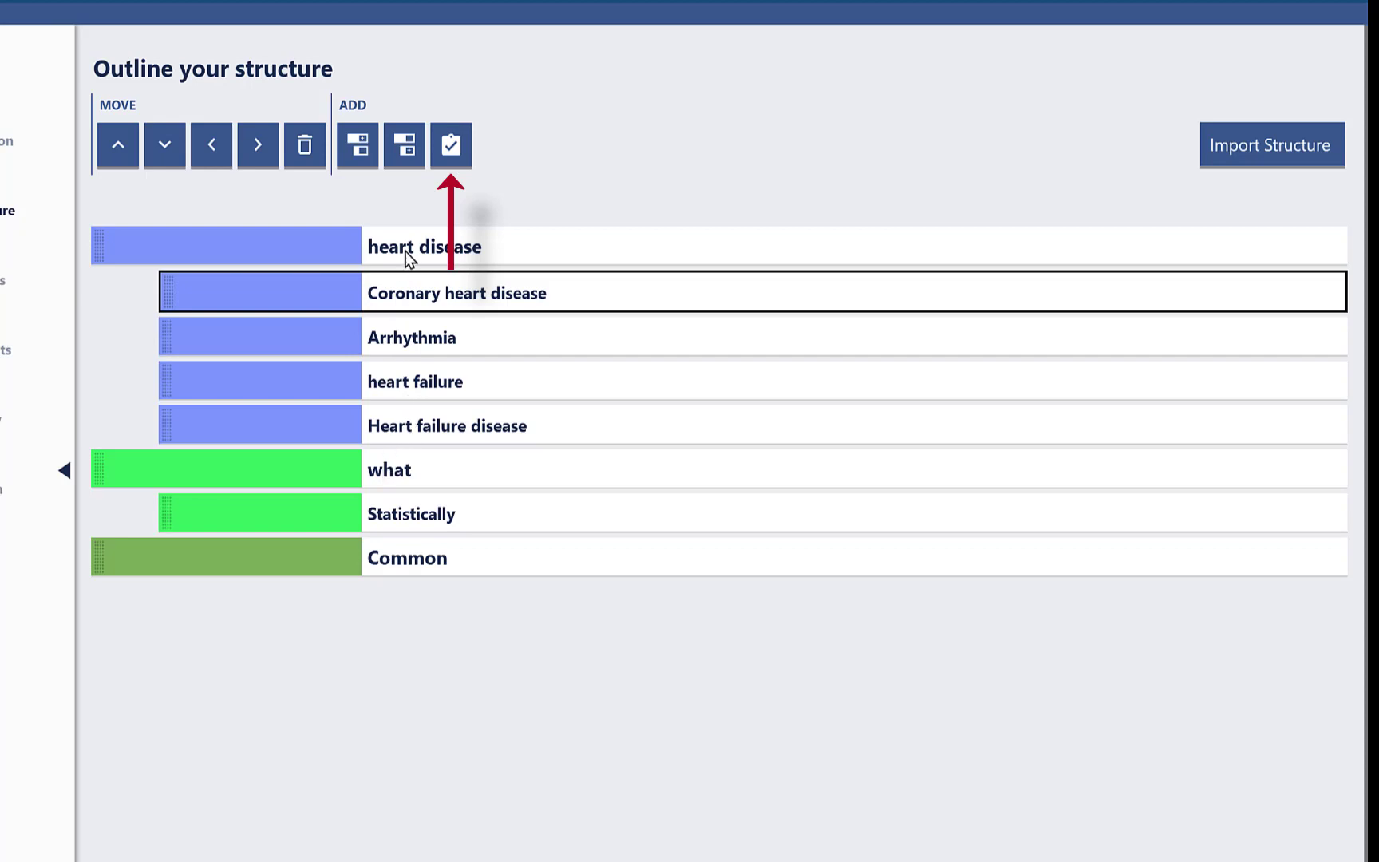
Step: Add the task "More research needed on Pubmed" under "heart failure", leaving it unticked, and select the "what" section
{"action": "left_click", "coordinate": [421, 388]}
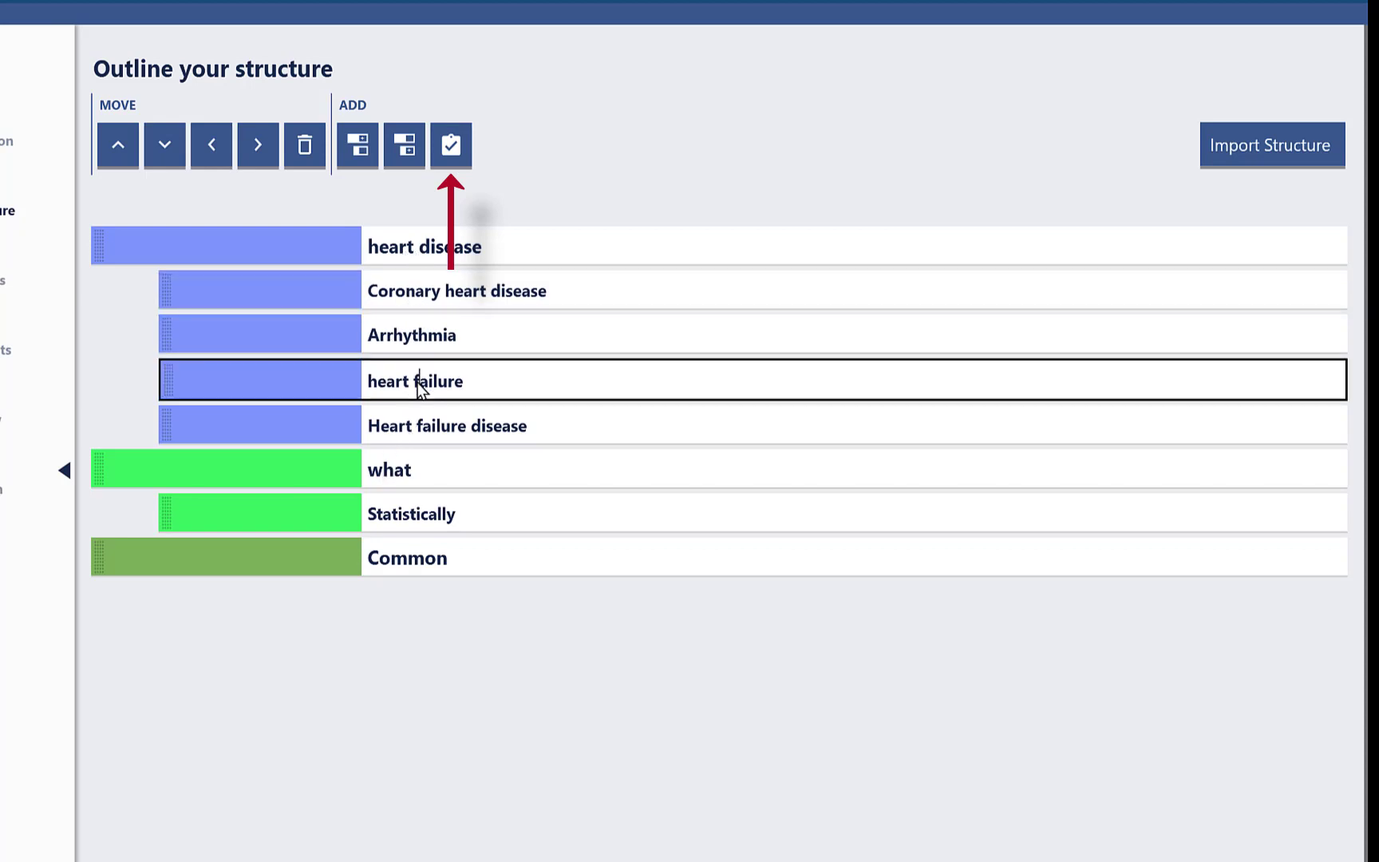
{"action": "left_click", "coordinate": [444, 152]}
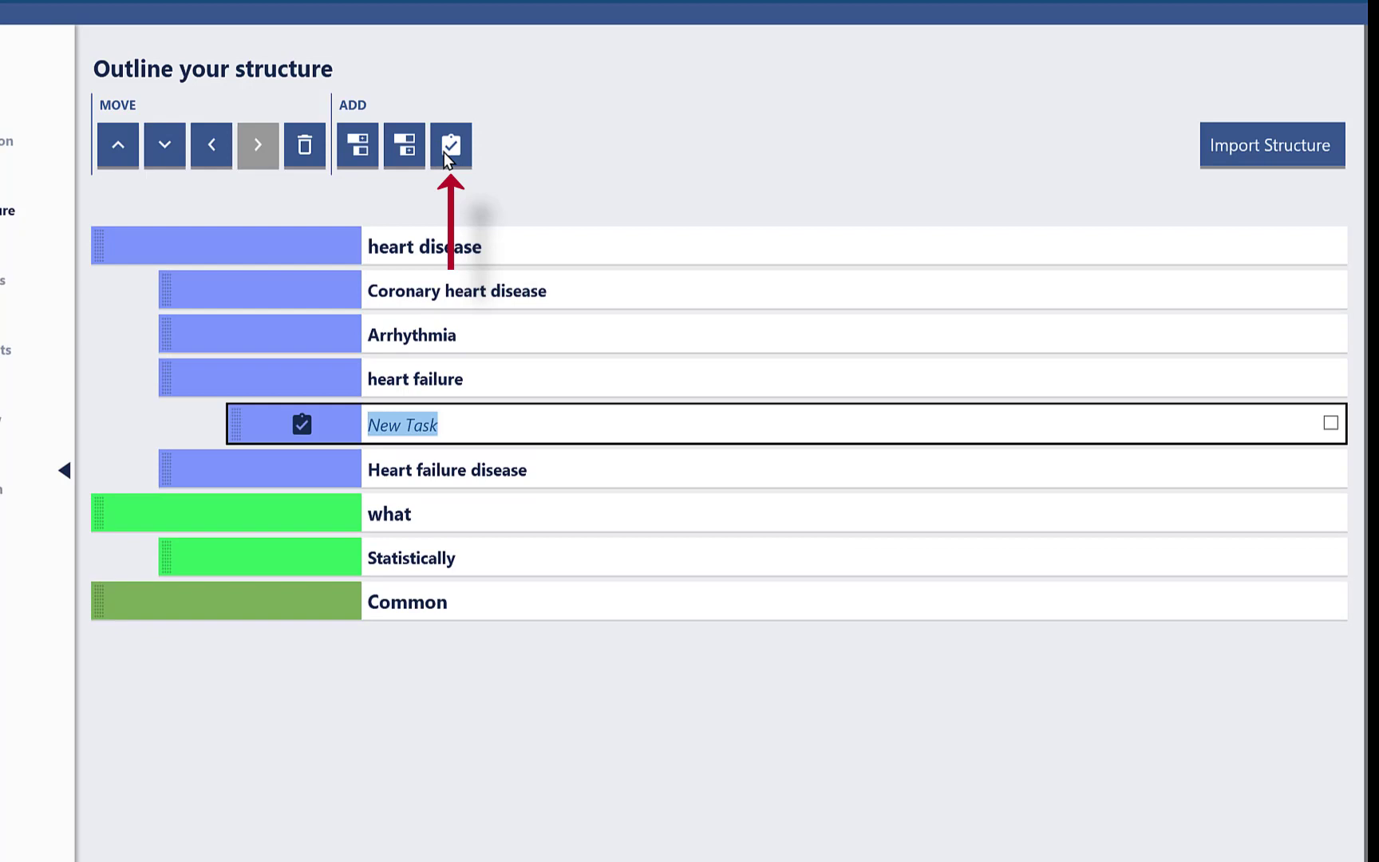
{"action": "key", "text": "BackSpace"}
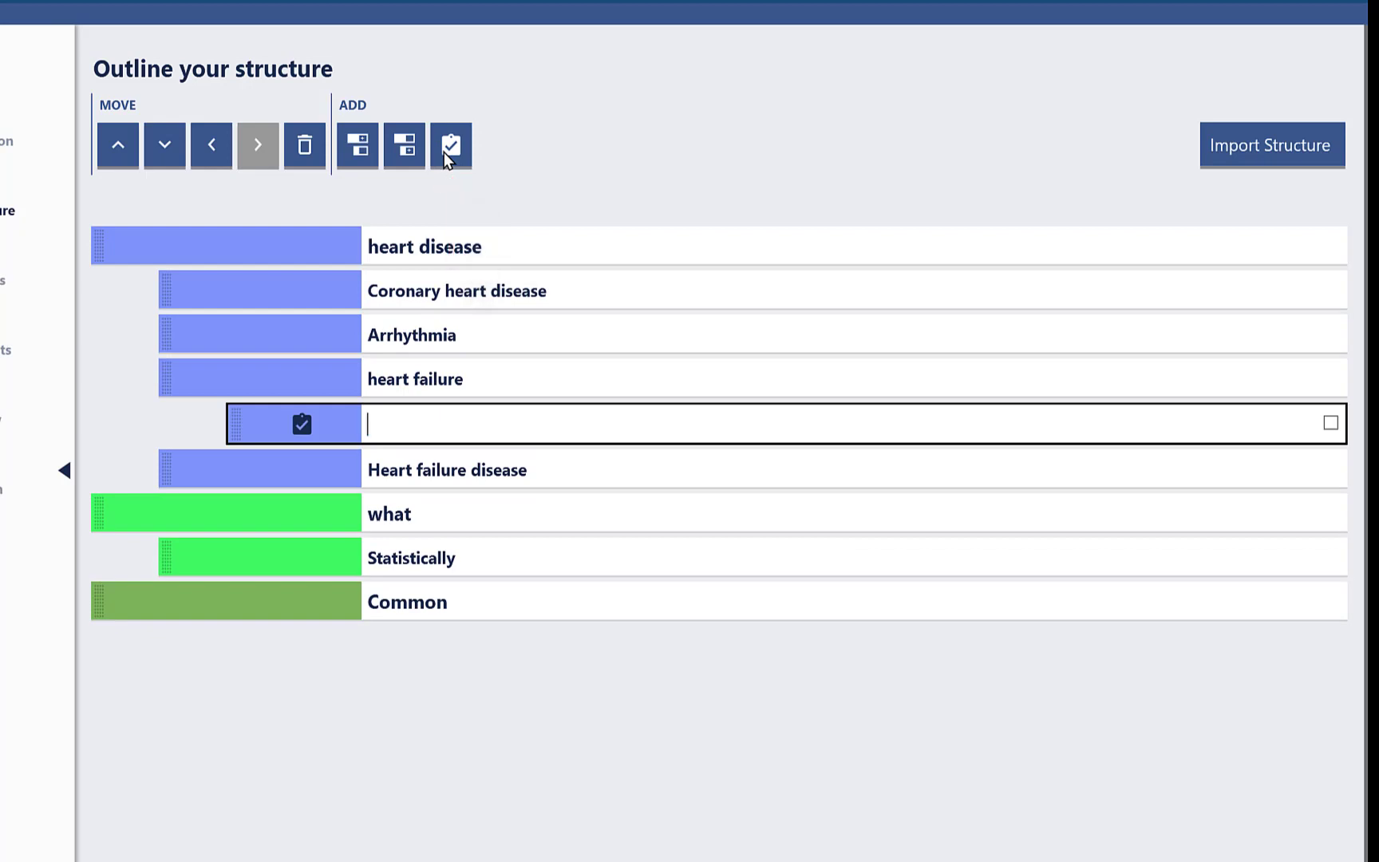
{"action": "type", "text": "More research needed on Pubmed"}
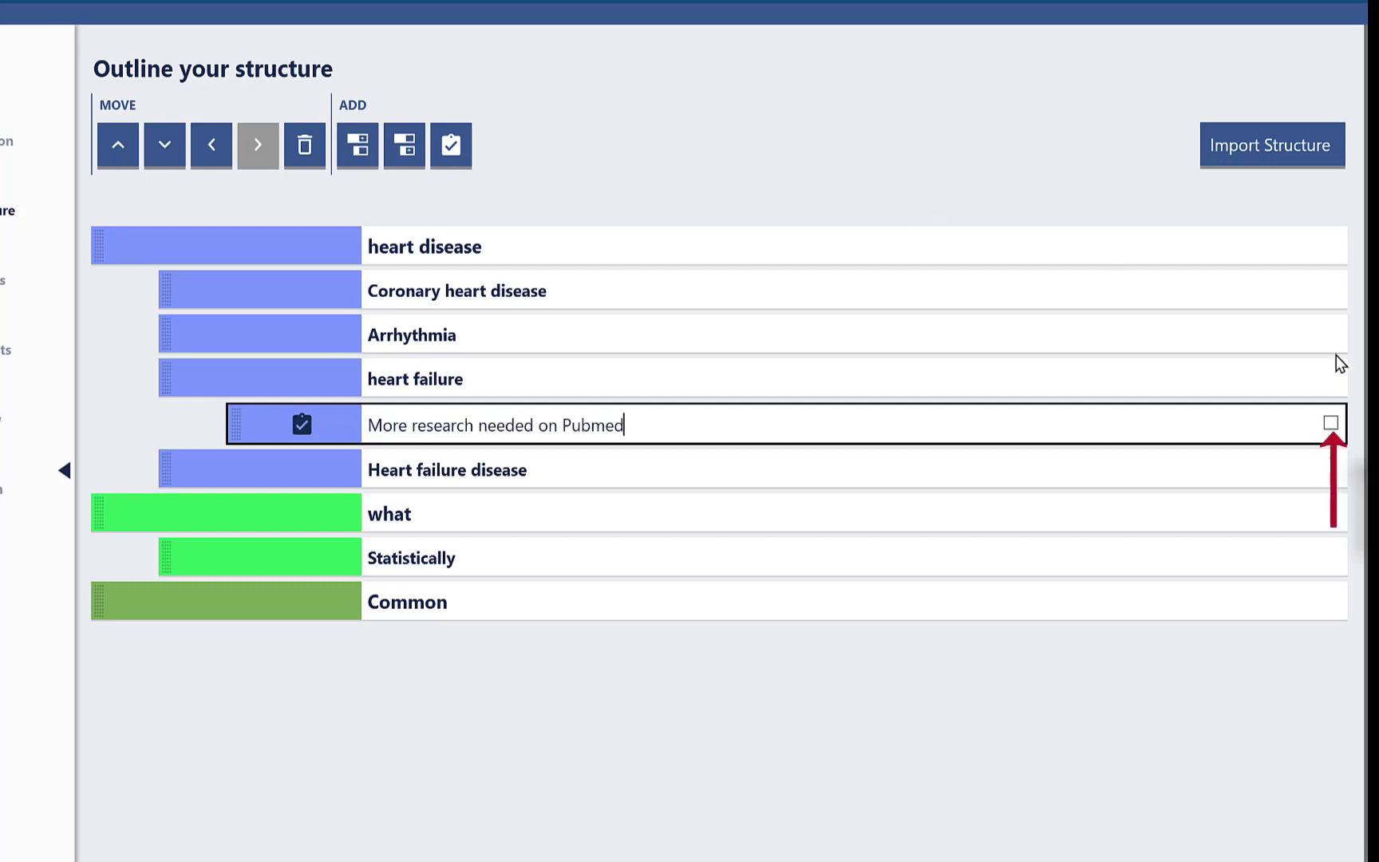
{"action": "left_click", "coordinate": [1331, 423]}
{"action": "left_click", "coordinate": [1330, 424]}
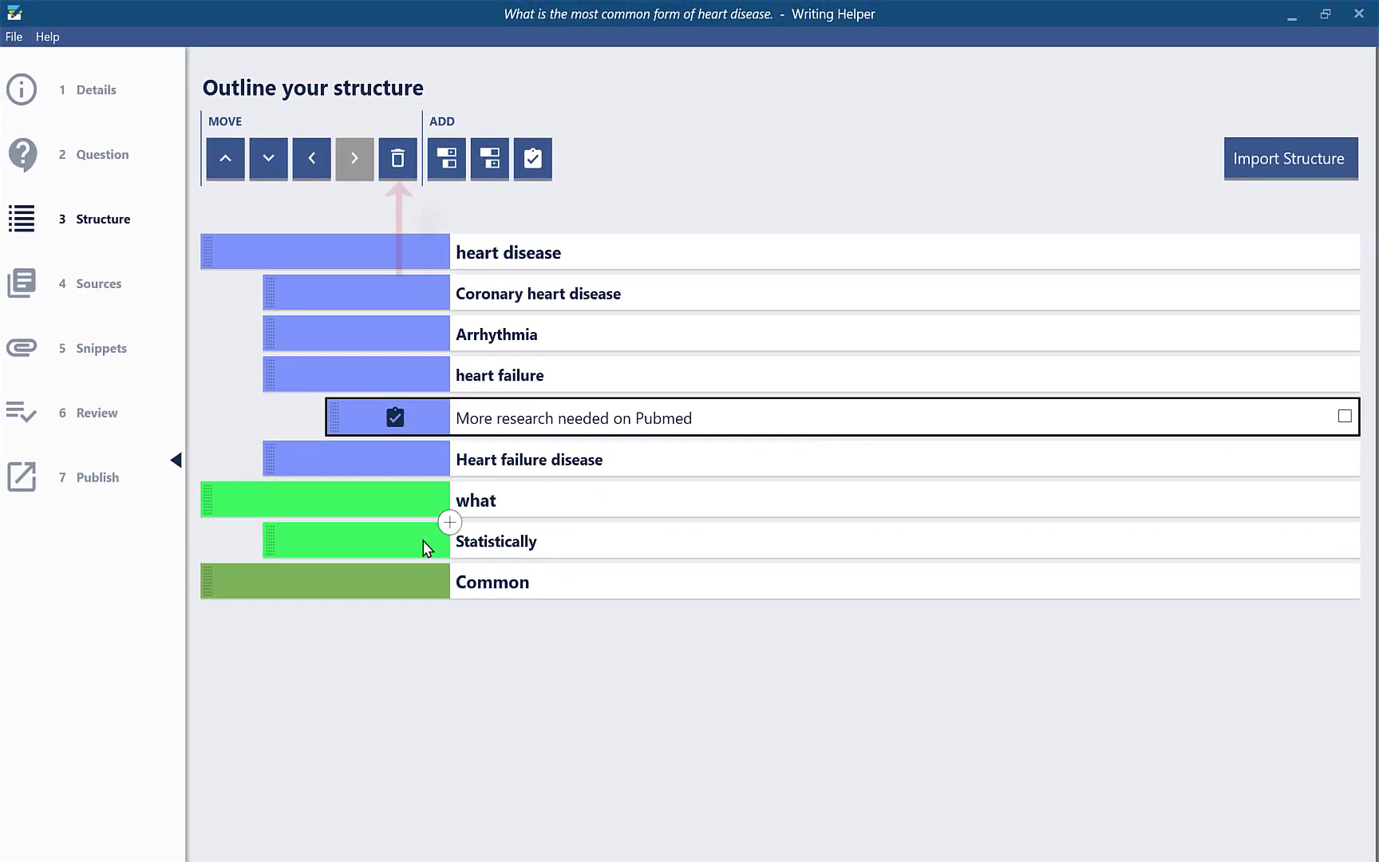
{"action": "left_click", "coordinate": [425, 510]}
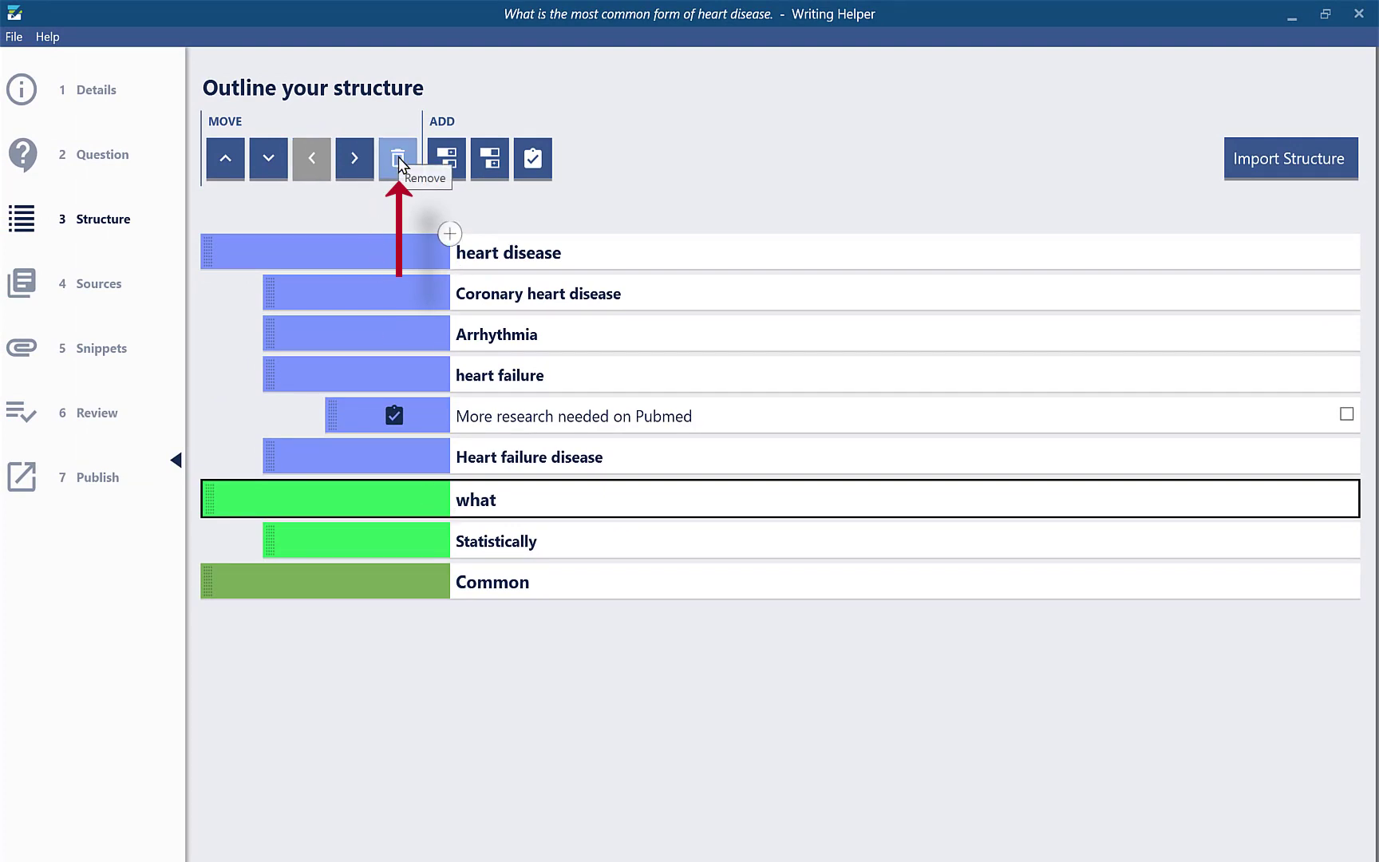
Step: Open the local file hipertension_pulmonar_jhlt_sept2012 as a source and view the available highlight categories
{"action": "left_click", "coordinate": [105, 285]}
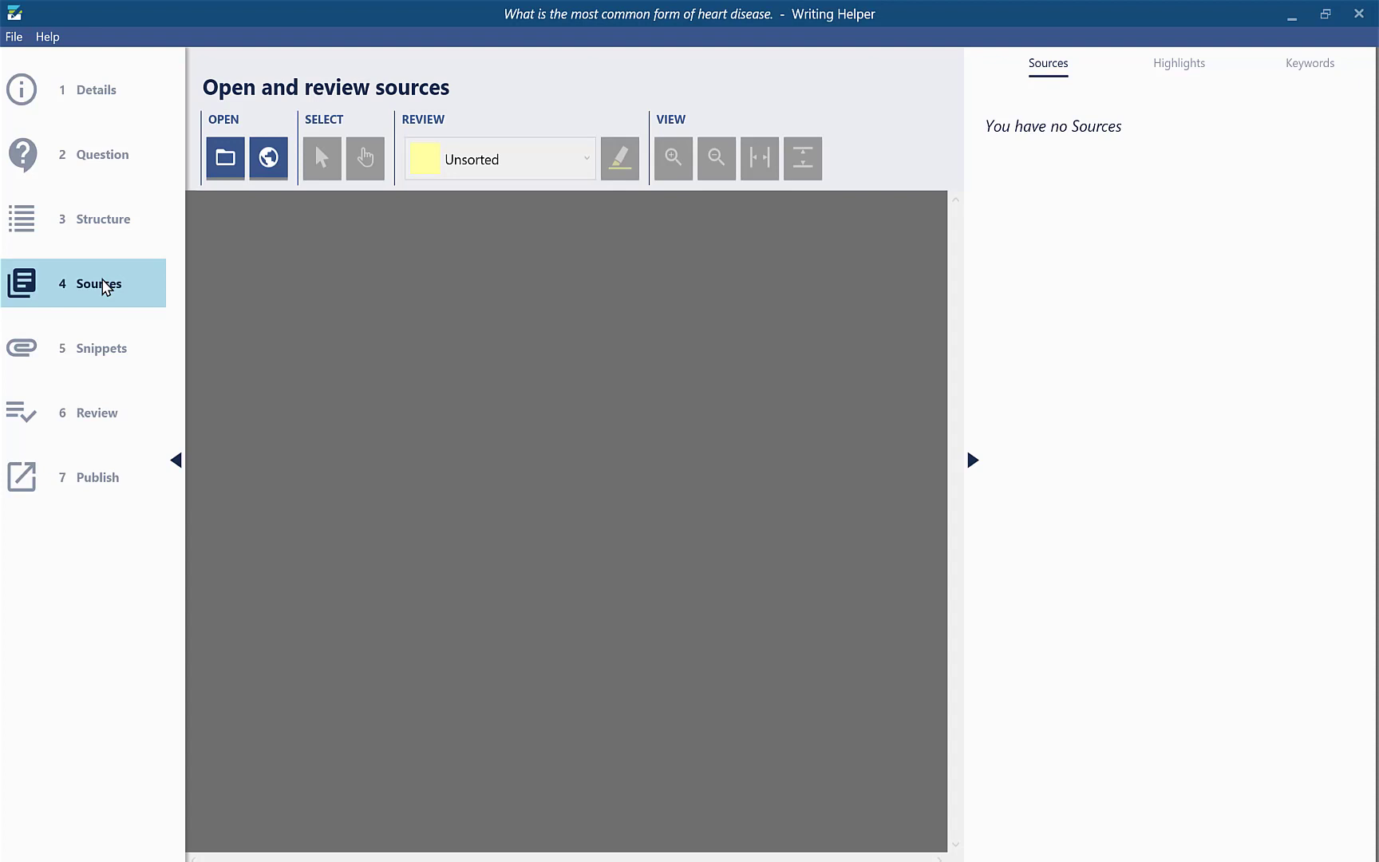
{"action": "left_click", "coordinate": [226, 159]}
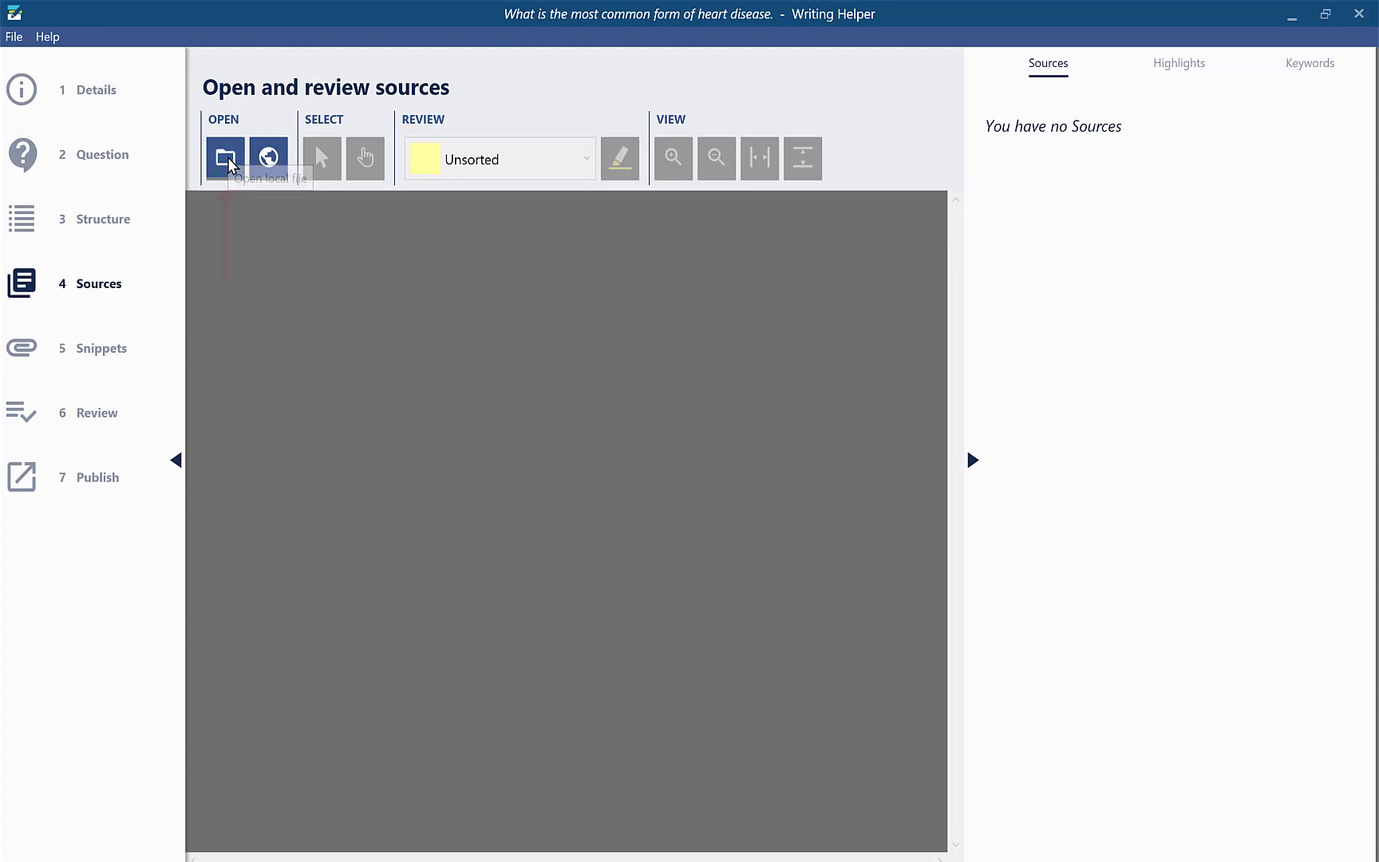
{"action": "double_click", "coordinate": [271, 167]}
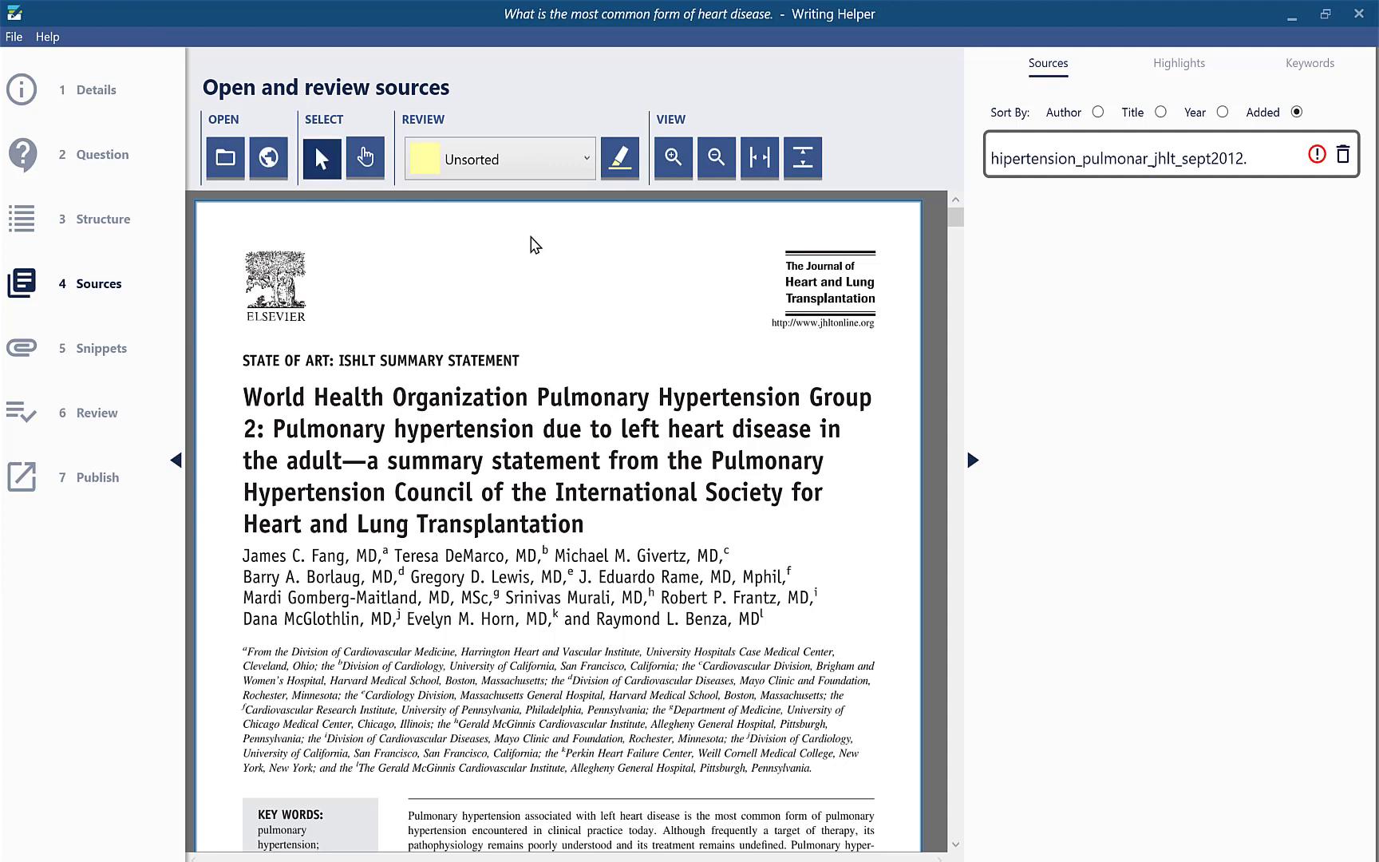
{"action": "left_click", "coordinate": [591, 157]}
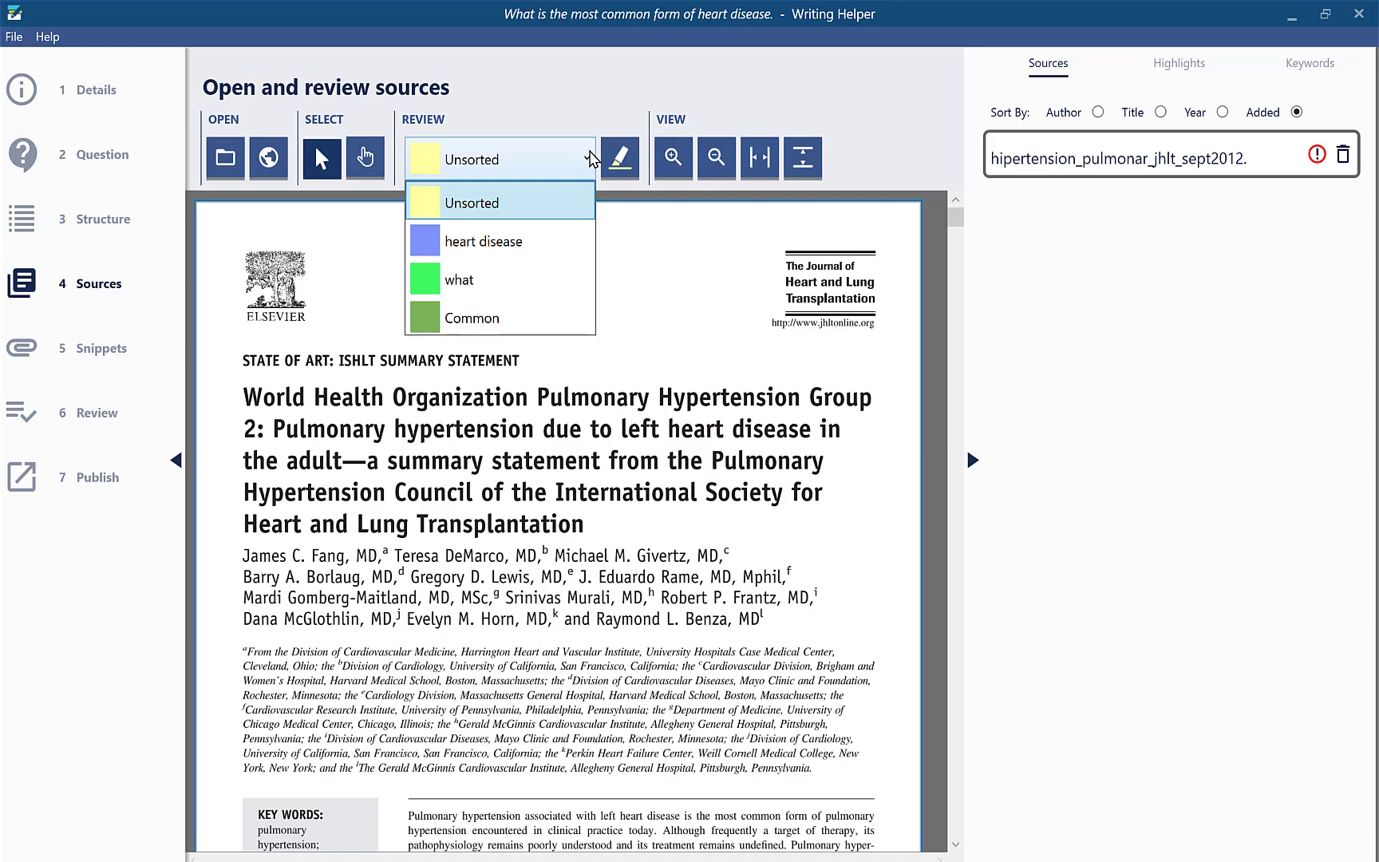
{"action": "left_click", "coordinate": [721, 277]}
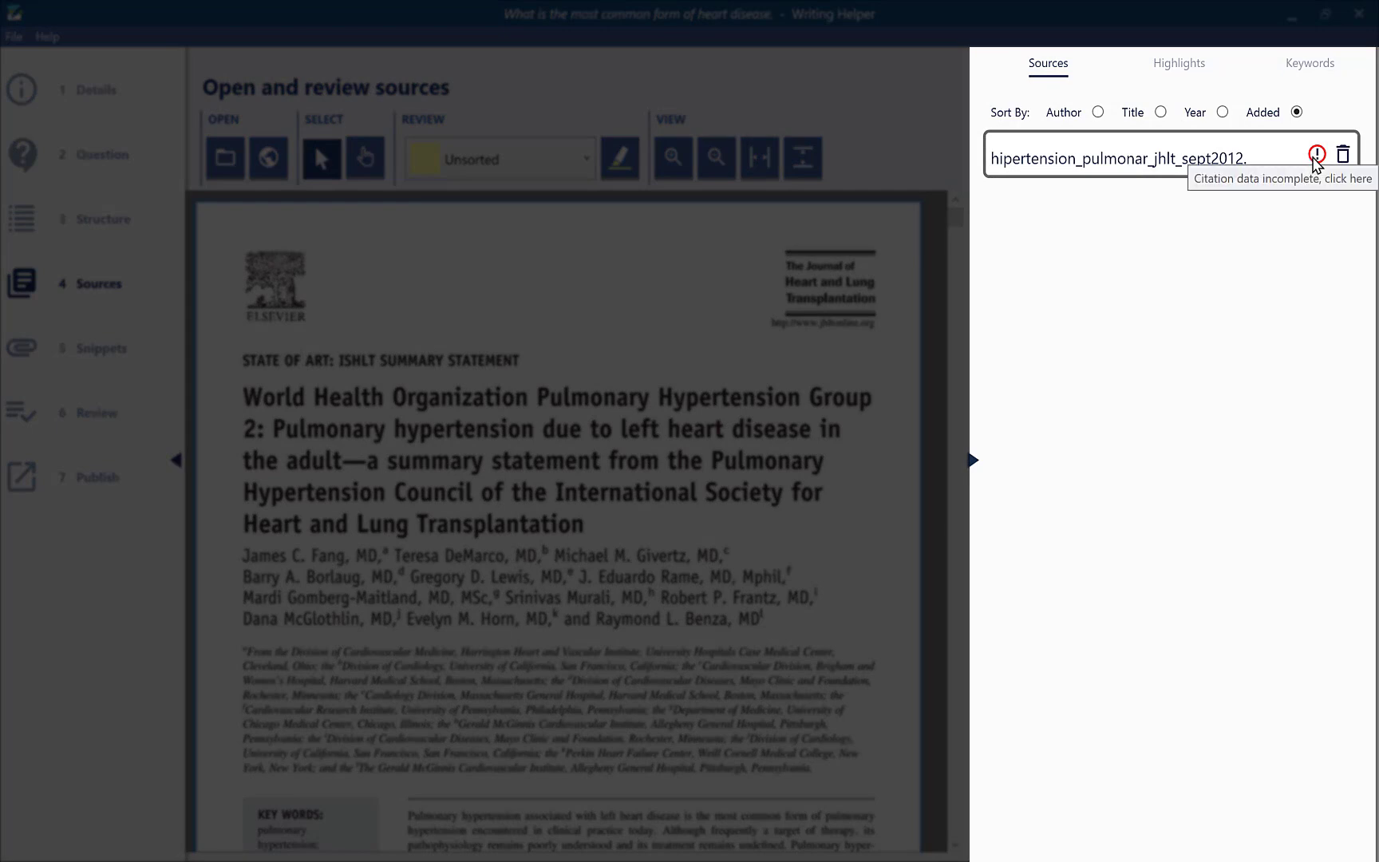
Step: Set the source type to Journal in the citation data of hipertension_pulmonar_jhlt_sept2012
{"action": "left_click", "coordinate": [1315, 155]}
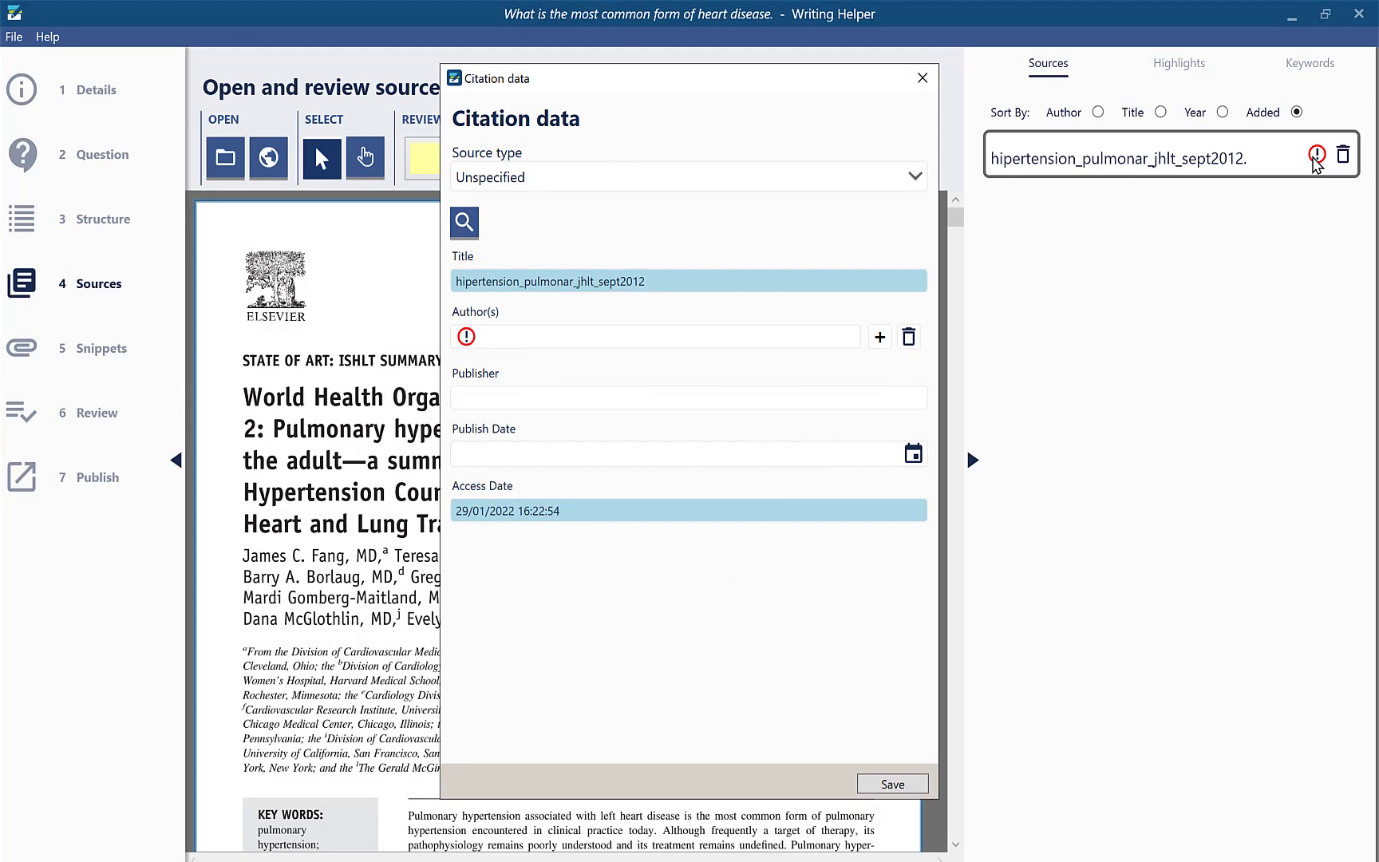
{"action": "left_click_drag", "start_coordinate": [763, 86], "coordinate": [1099, 124]}
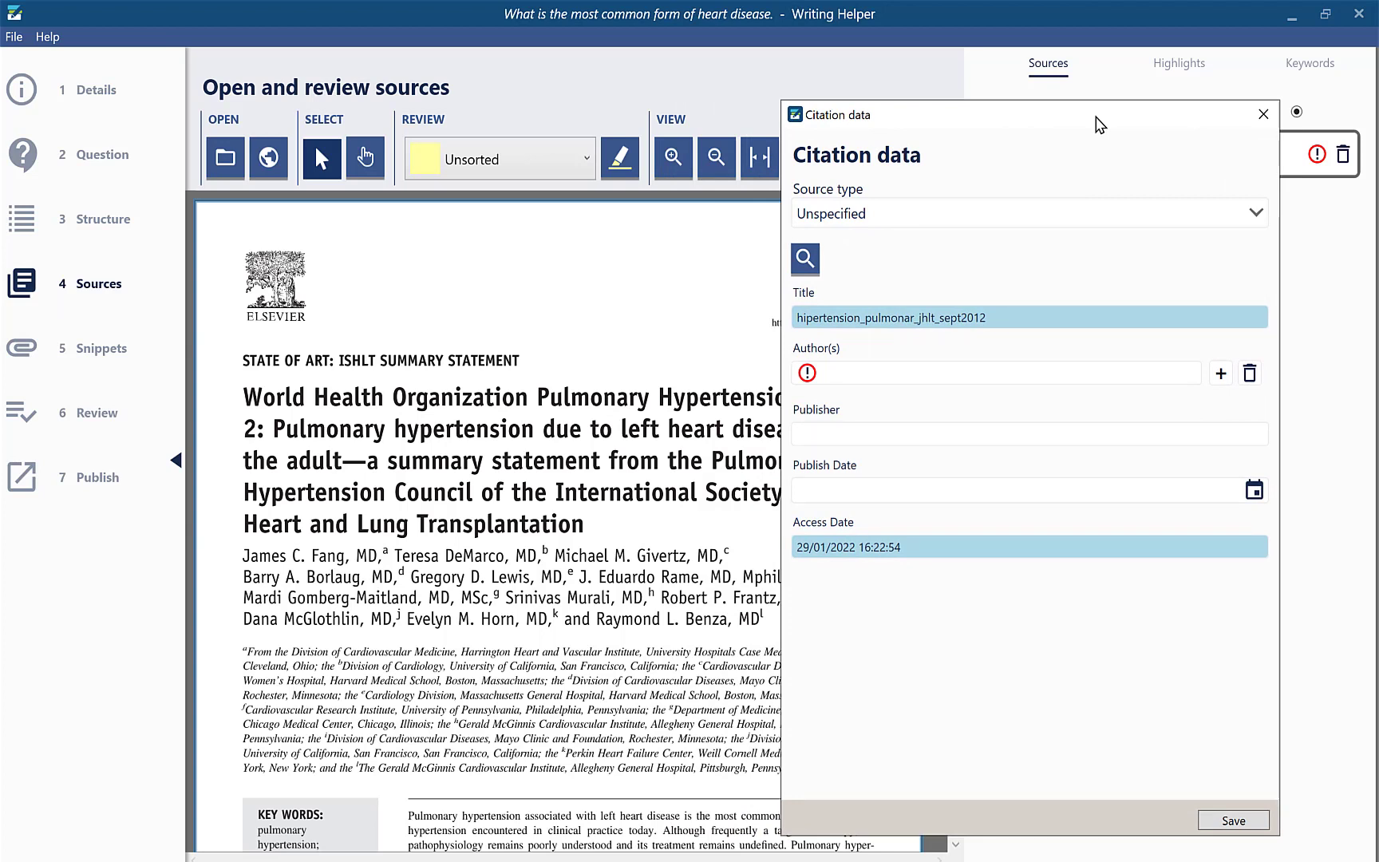
{"action": "left_click", "coordinate": [1017, 211]}
{"action": "left_click", "coordinate": [923, 280]}
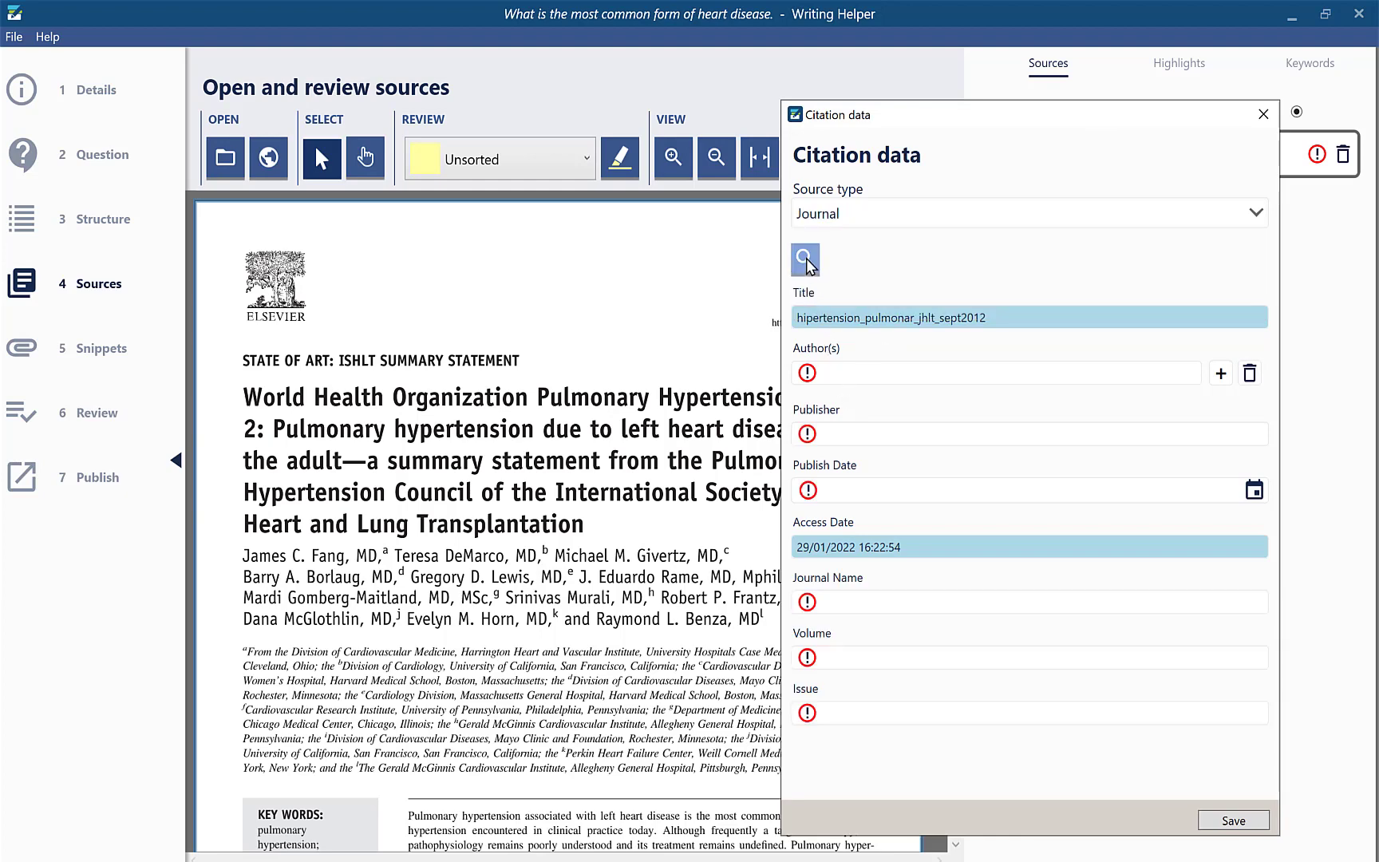
{"action": "left_click", "coordinate": [337, 347]}
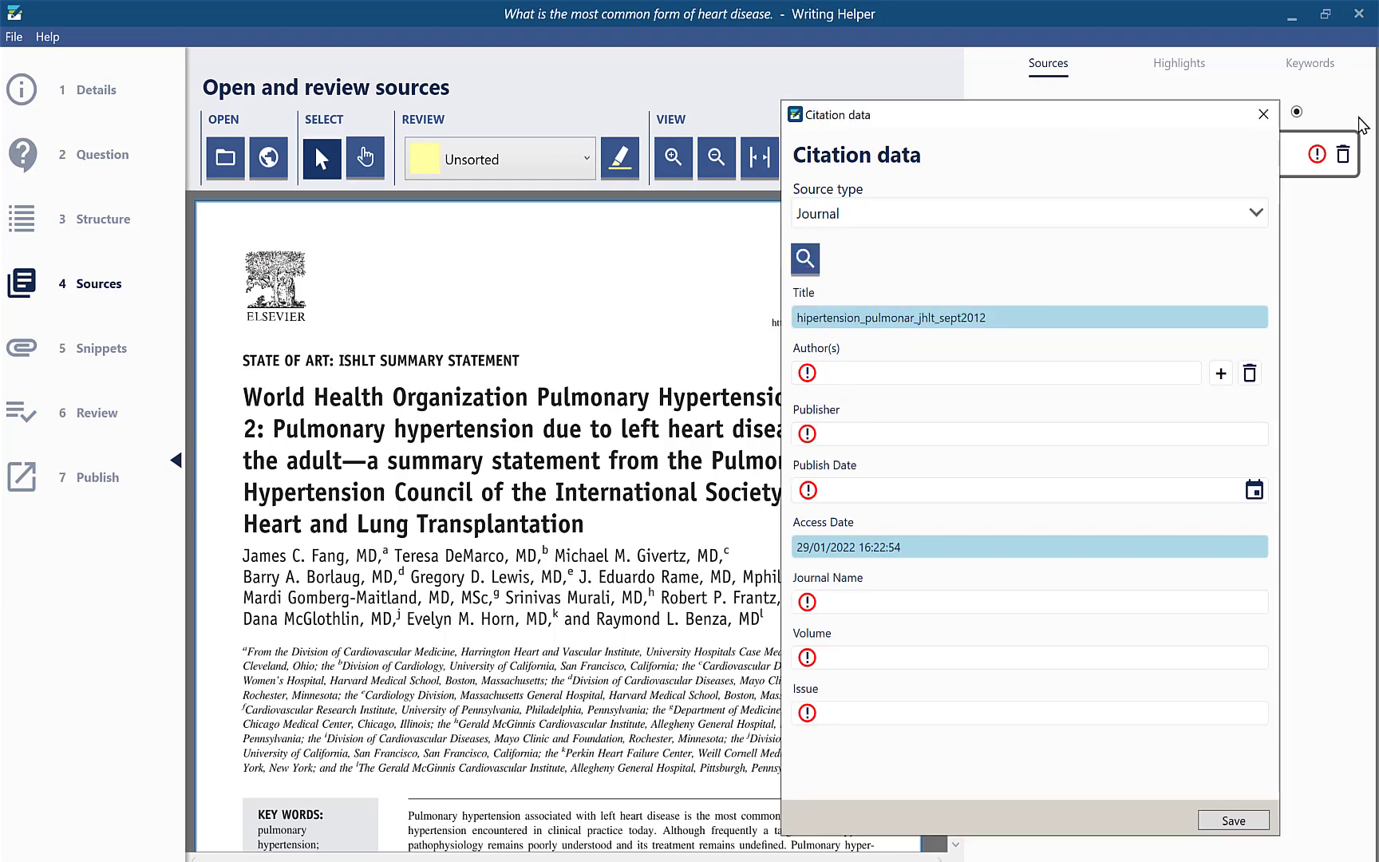
{"action": "left_click", "coordinate": [1265, 115]}
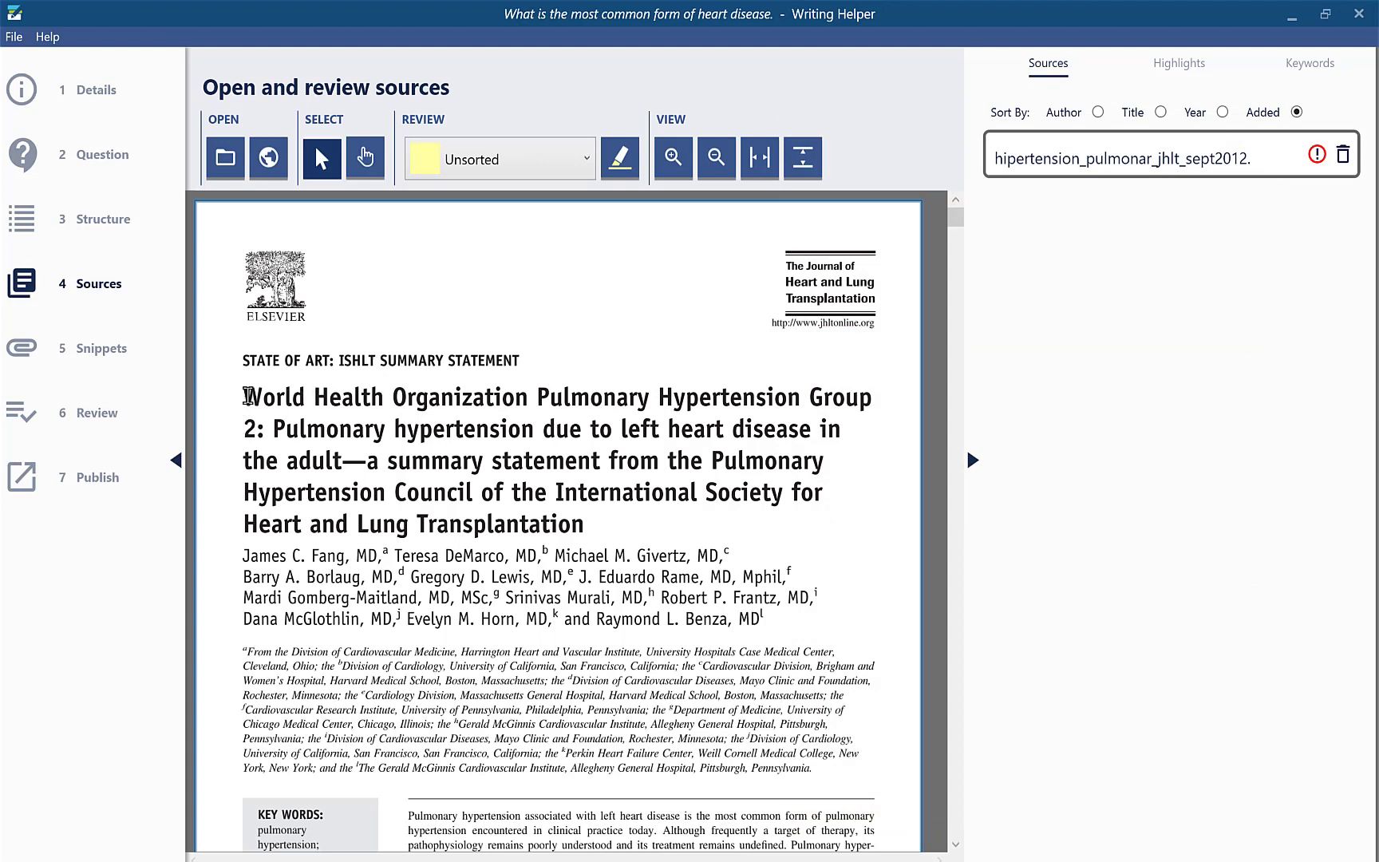
Step: Copy the article title and search the citation's reference manager for "World Health Organization Pulmonary Hypertension Group"
{"action": "left_click_drag", "start_coordinate": [248, 396], "coordinate": [579, 528]}
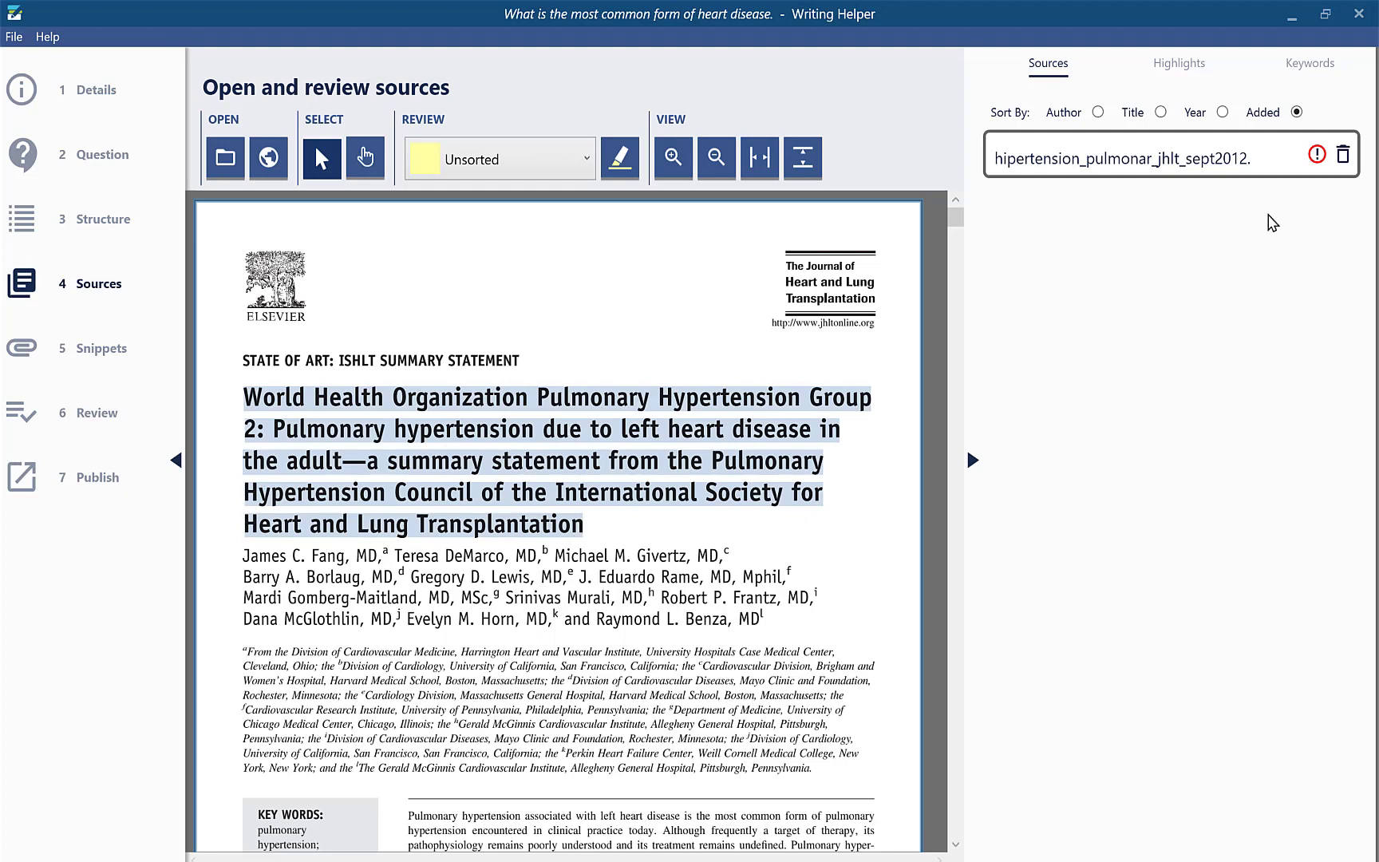
{"action": "left_click", "coordinate": [1316, 154]}
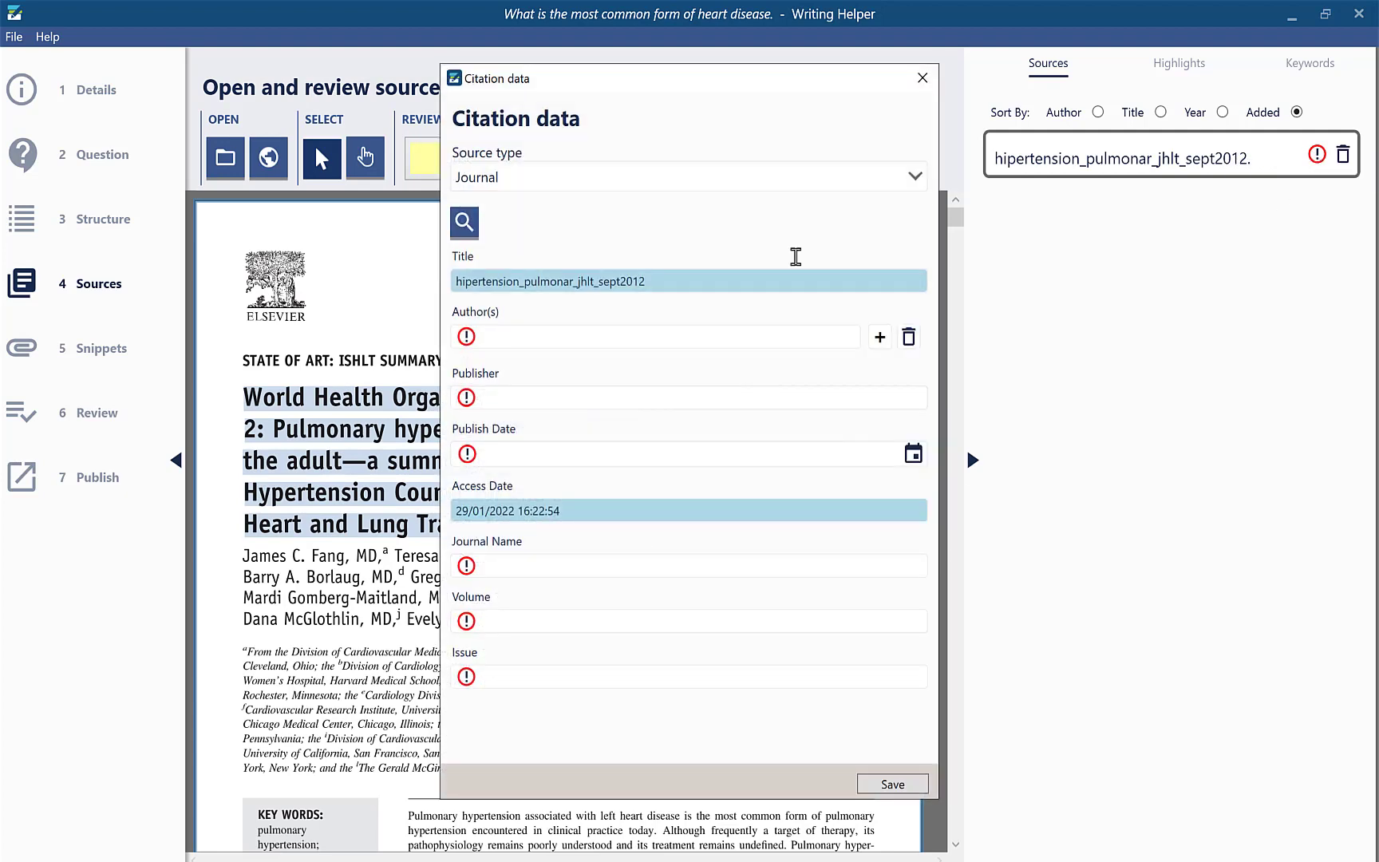
{"action": "left_click", "coordinate": [471, 222]}
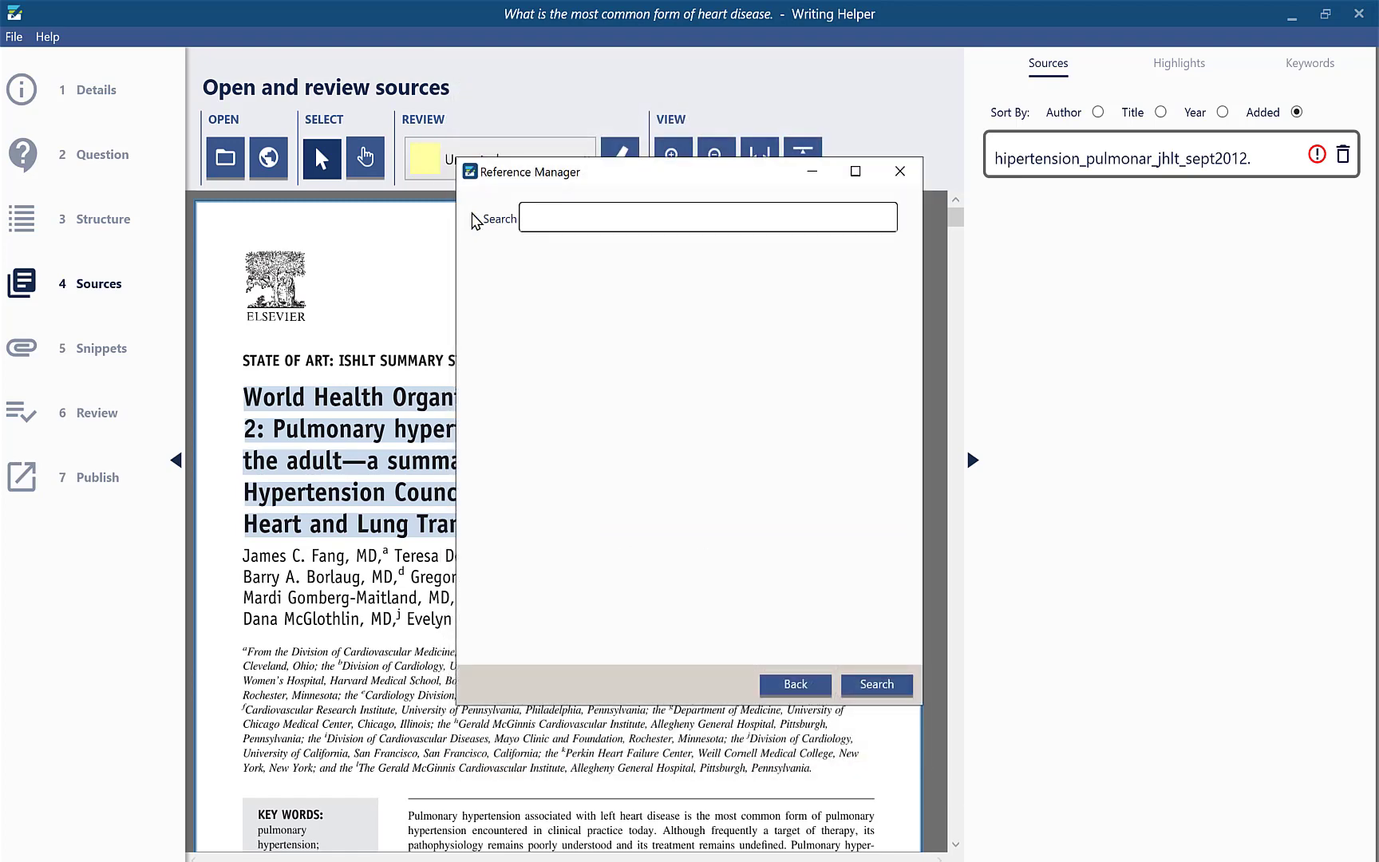
{"action": "type", "text": "World Health Organization Pulmonary Hypertension Group"}
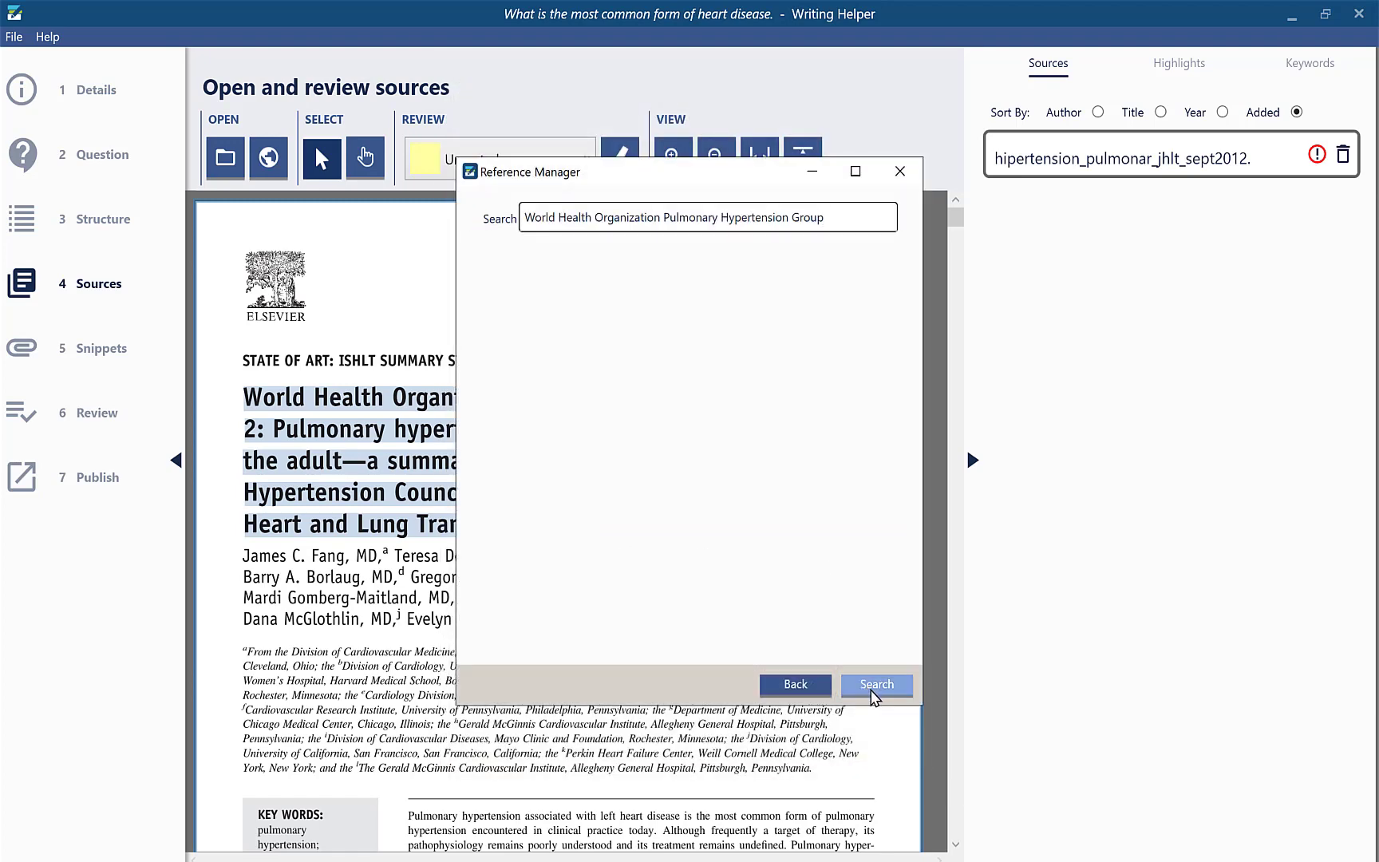
{"action": "left_click", "coordinate": [873, 693]}
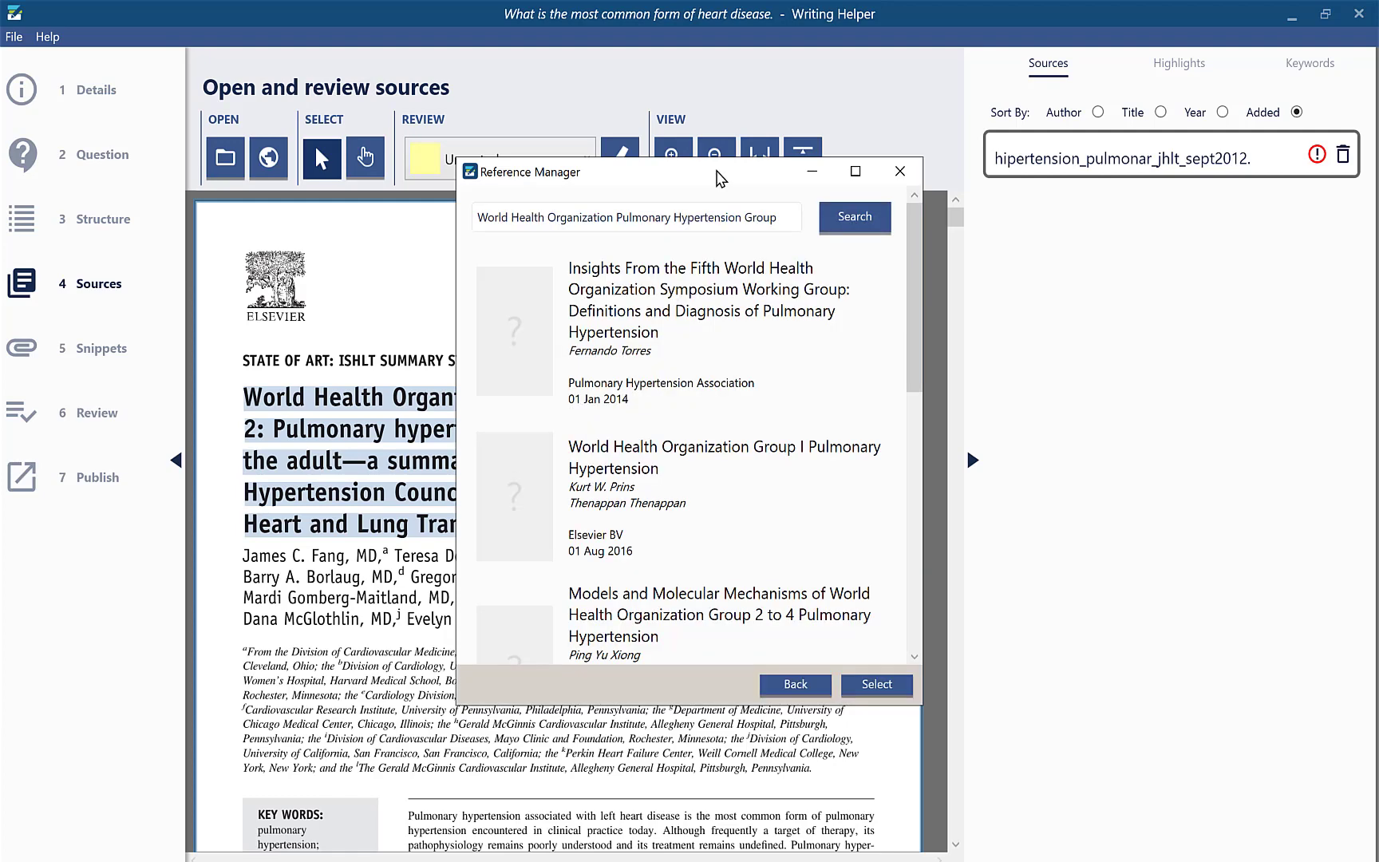
Step: Choose the reference "Insights From the Fifth World Health Organization Symposium Working Group: Definitions and Diagnosis of Pulmonary Hypertension"
{"action": "left_click_drag", "start_coordinate": [717, 171], "coordinate": [1071, 158]}
{"action": "left_click_drag", "start_coordinate": [1259, 271], "coordinate": [1235, 256]}
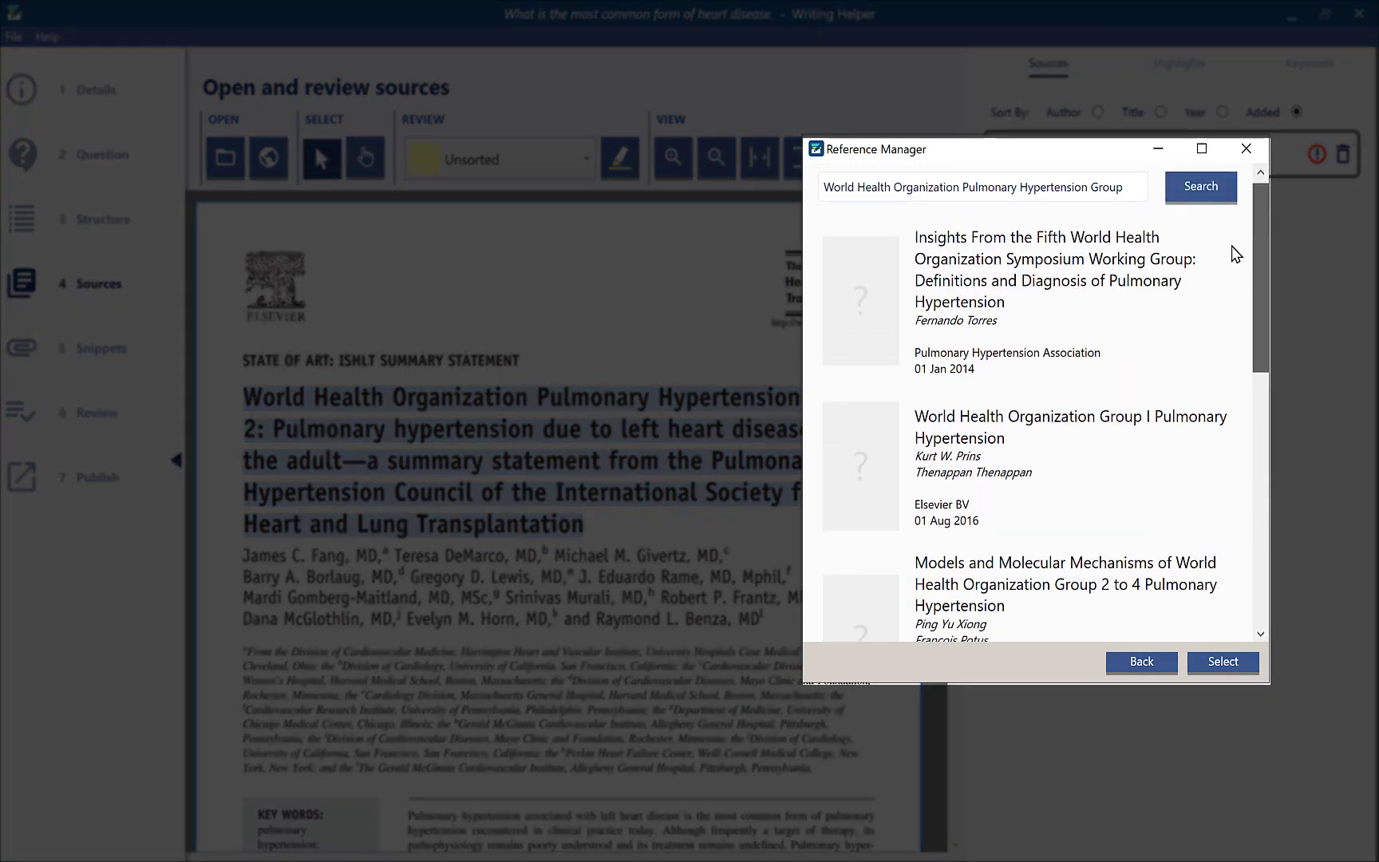
{"action": "left_click", "coordinate": [1068, 304]}
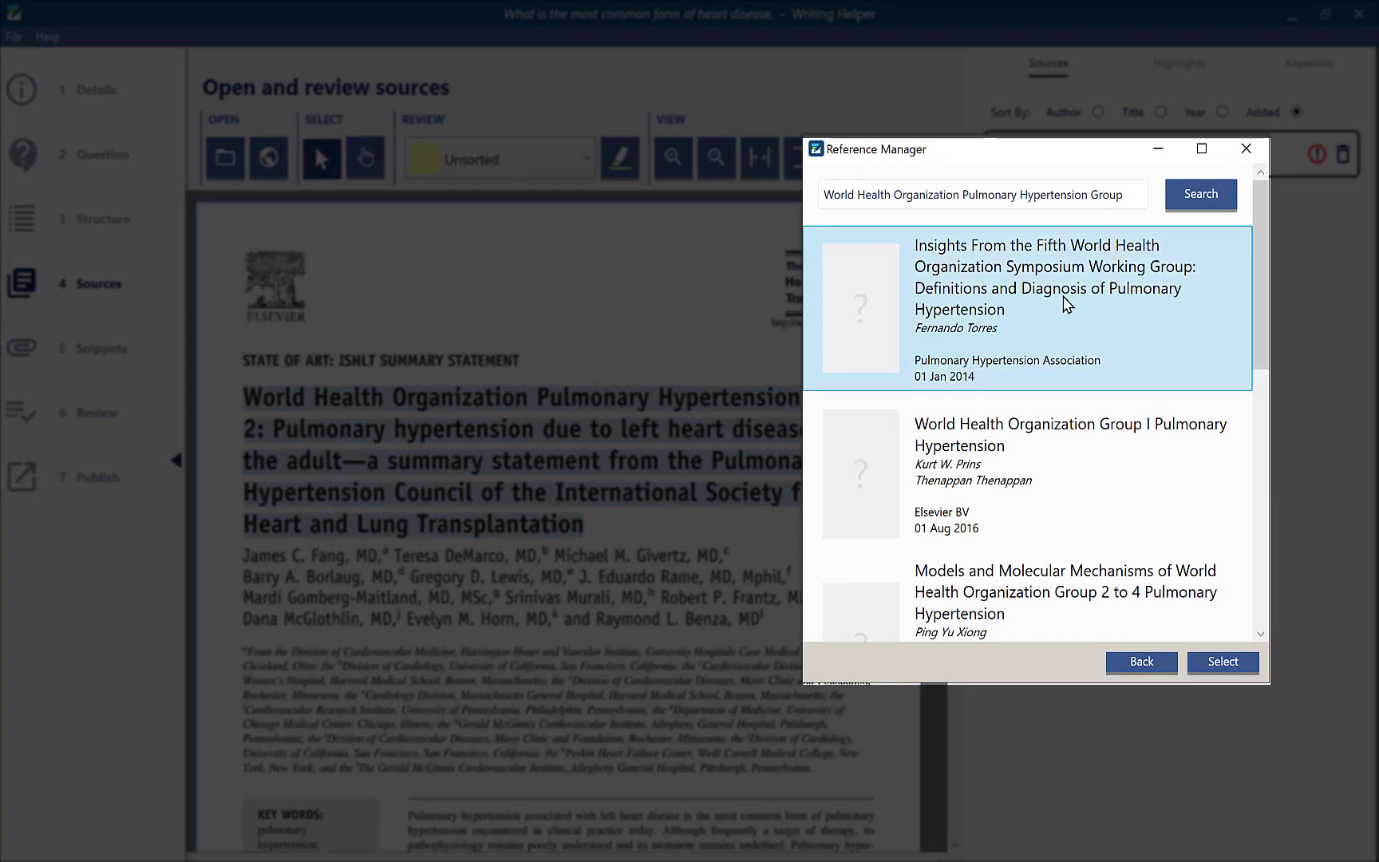
{"action": "left_click", "coordinate": [1222, 663]}
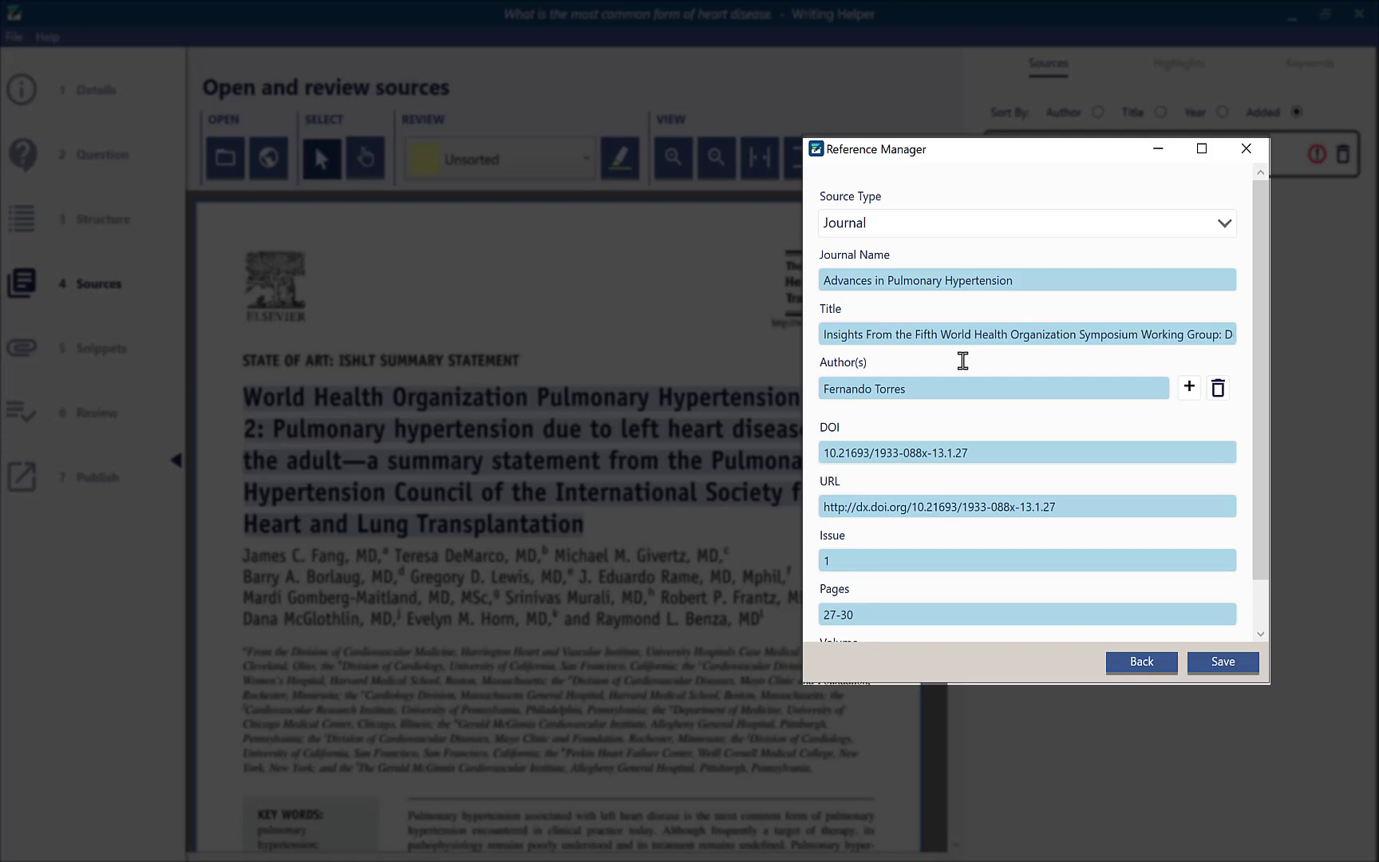
Step: Add and remove a blank second author, then save the chosen reference as the source's citation data and close the citation form
{"action": "left_click", "coordinate": [1189, 389]}
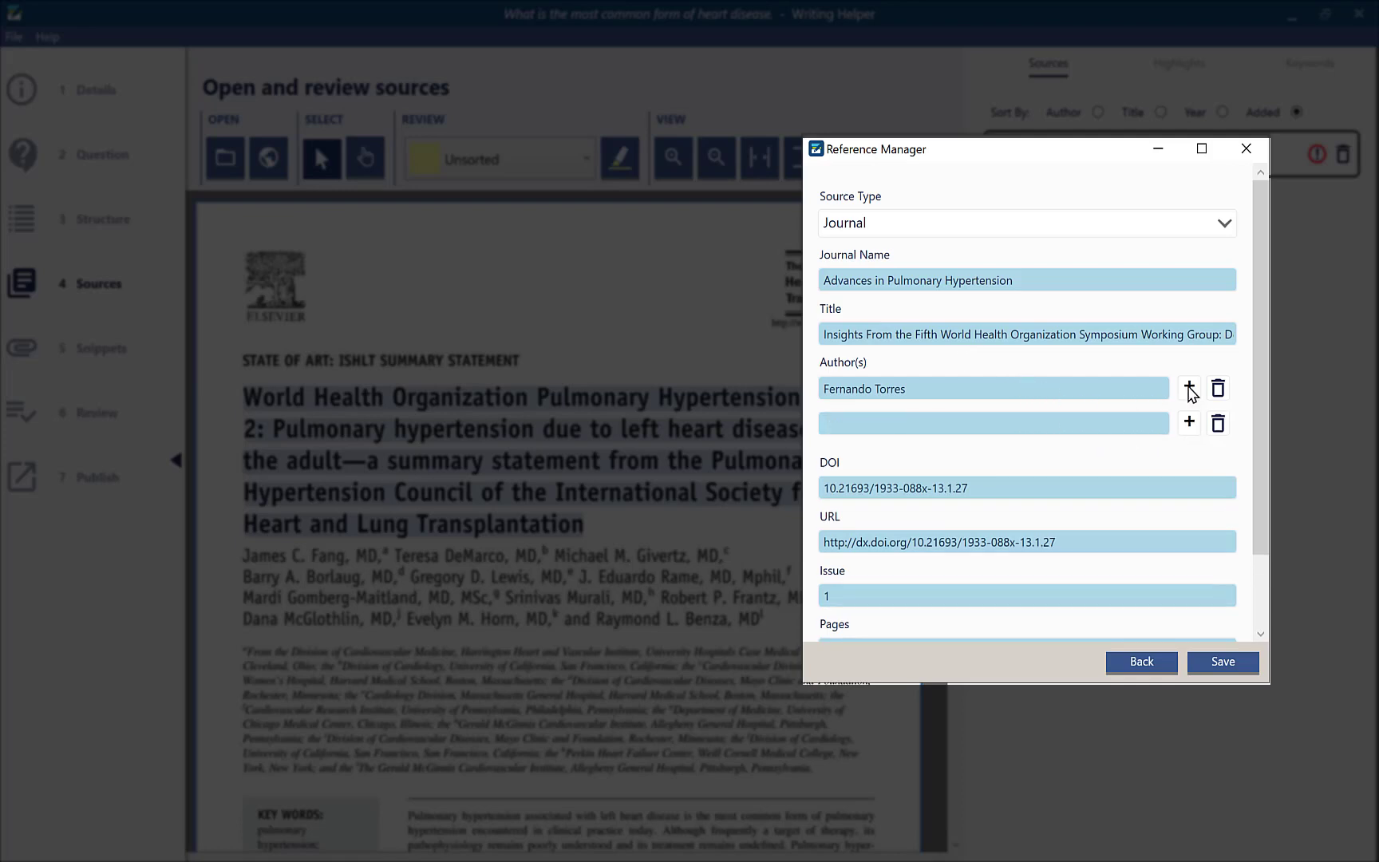
{"action": "left_click", "coordinate": [1218, 424]}
{"action": "scroll", "coordinate": [1061, 467], "scroll_direction": "down", "scroll_amount": 1}
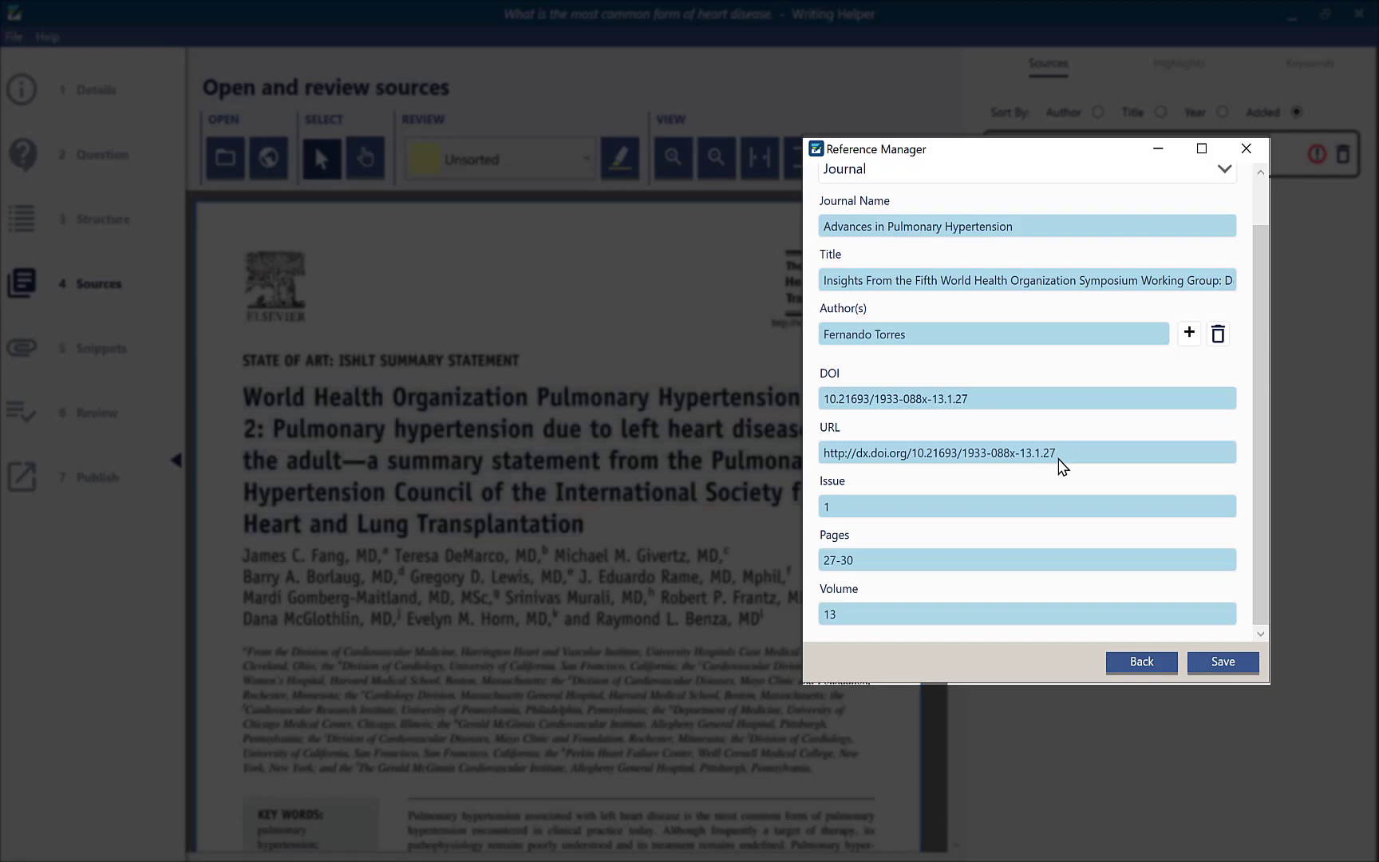
{"action": "left_click", "coordinate": [1211, 658]}
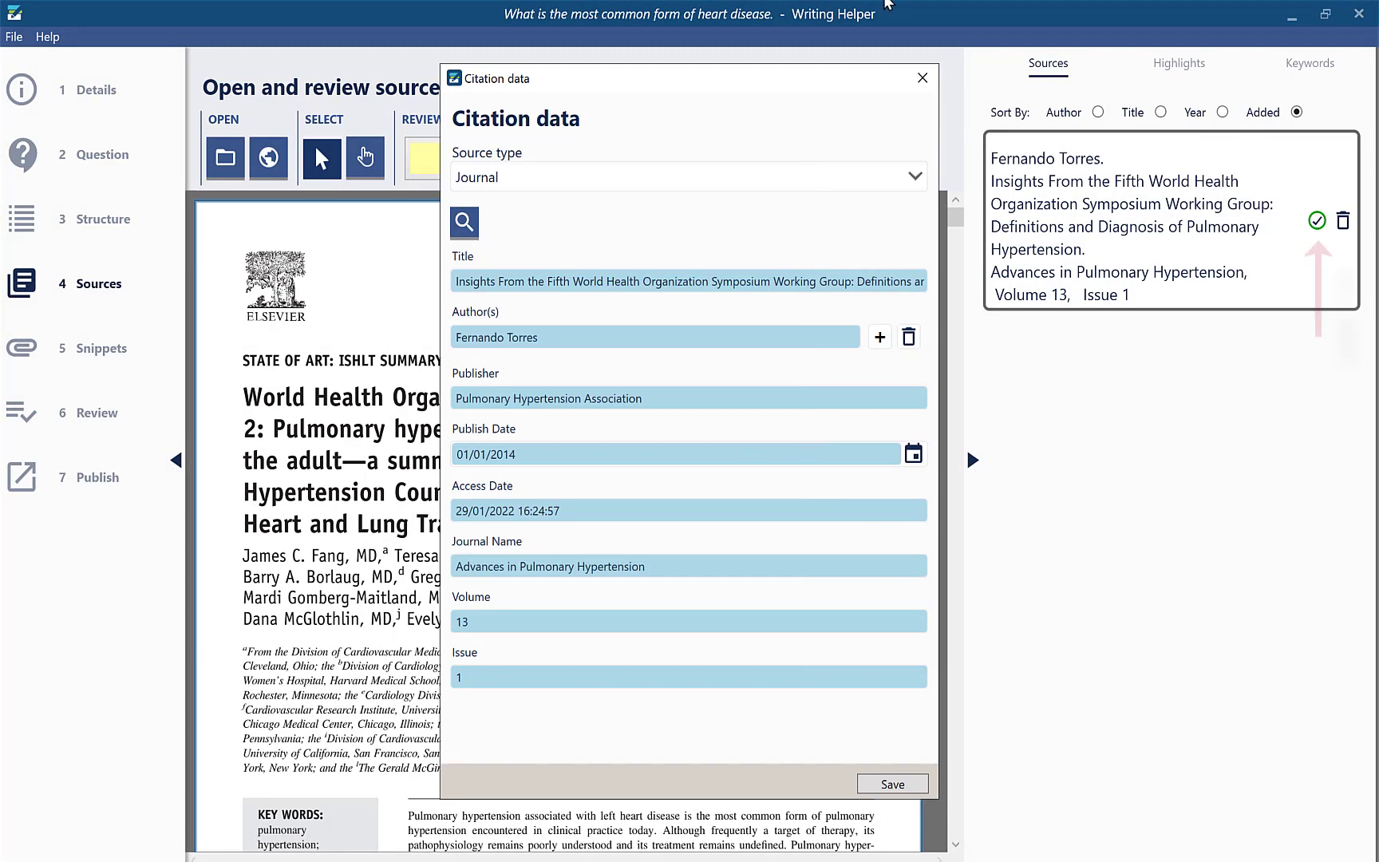
{"action": "left_click", "coordinate": [923, 78]}
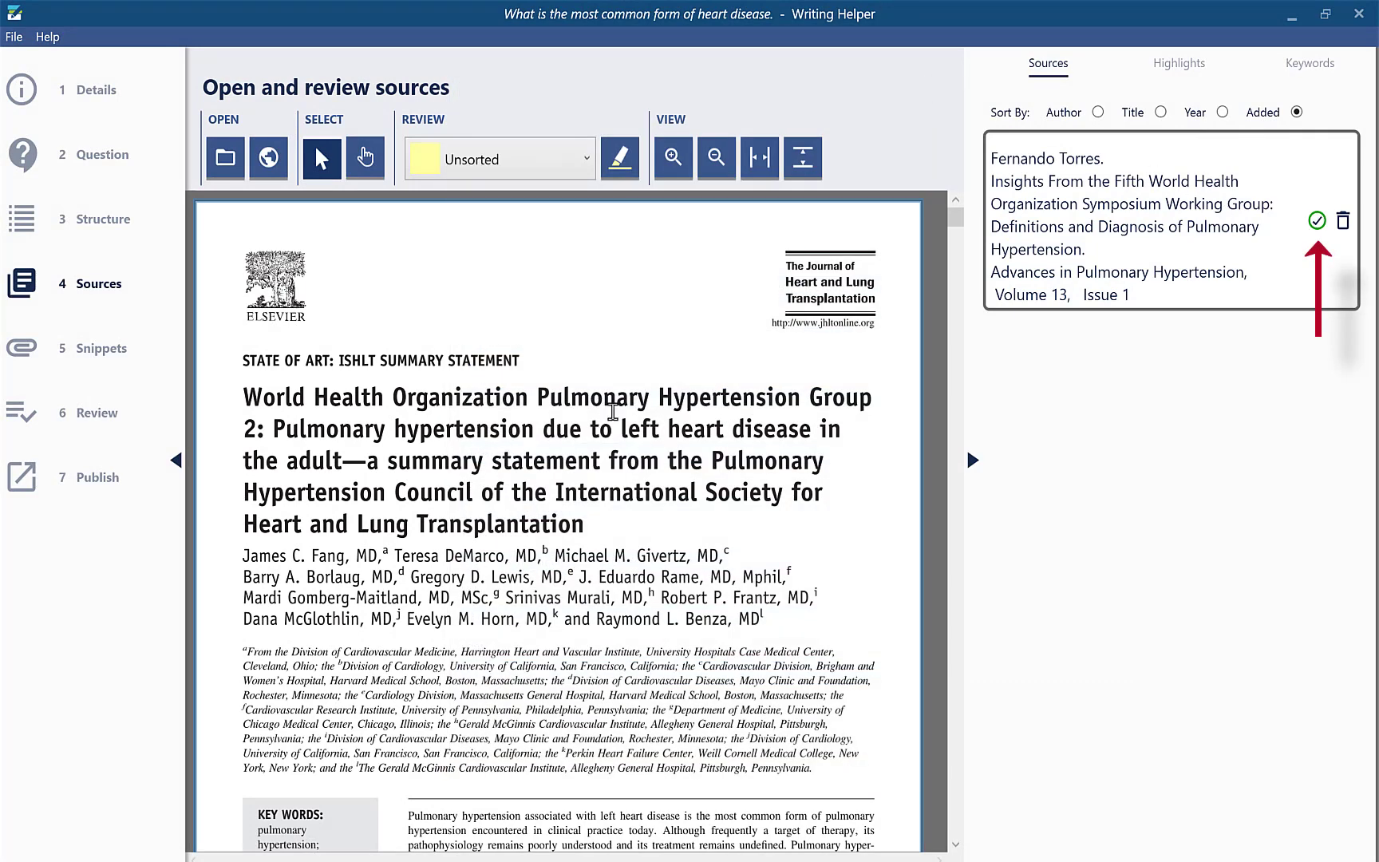
Step: Highlight the author affiliations on page 1, from "From the Division of Cardiovascular Medicine" to "Gerald McGinnis Card", as "heart disease"
{"action": "scroll", "coordinate": [613, 411], "scroll_direction": "down", "scroll_amount": 4}
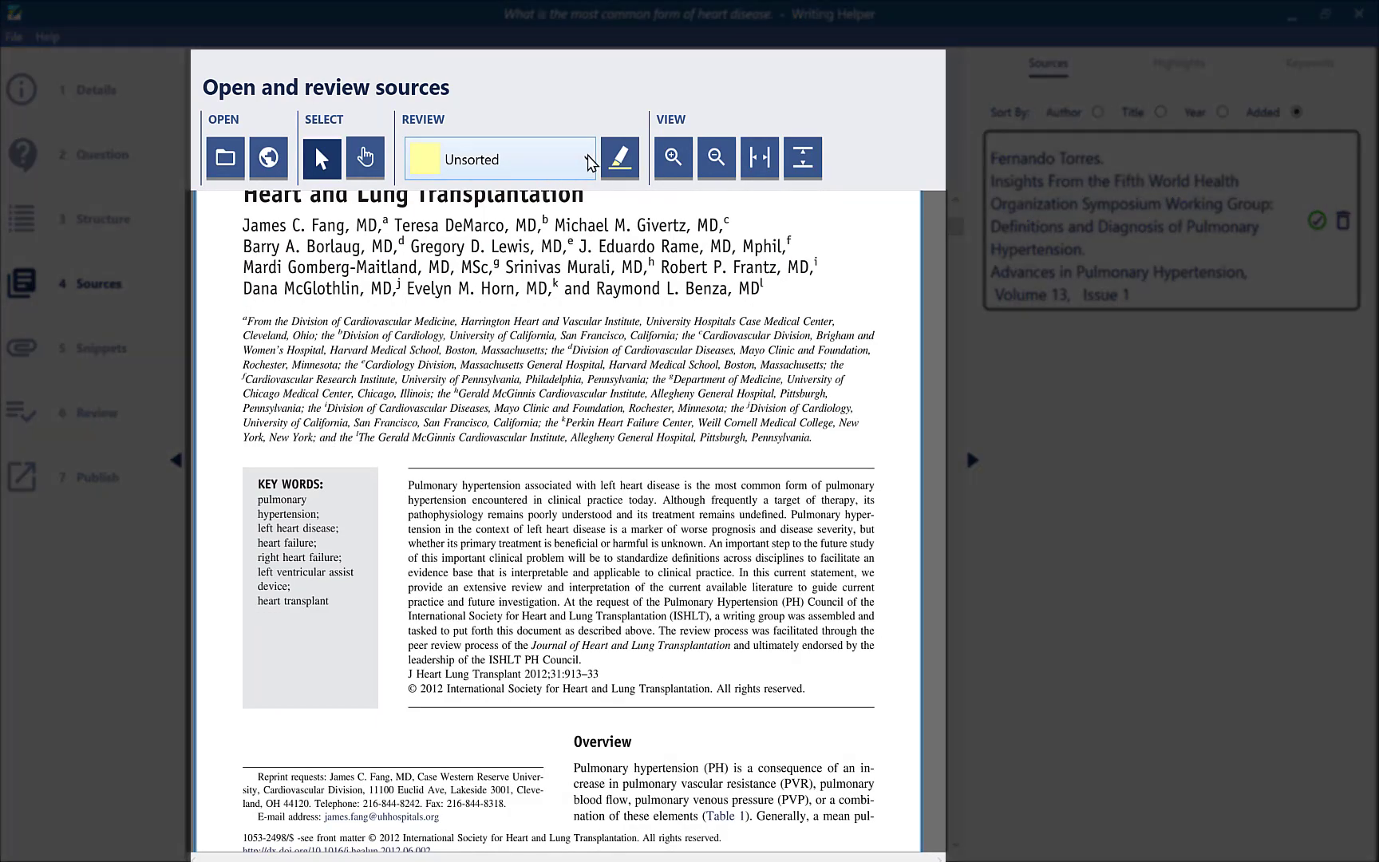
{"action": "left_click", "coordinate": [590, 162]}
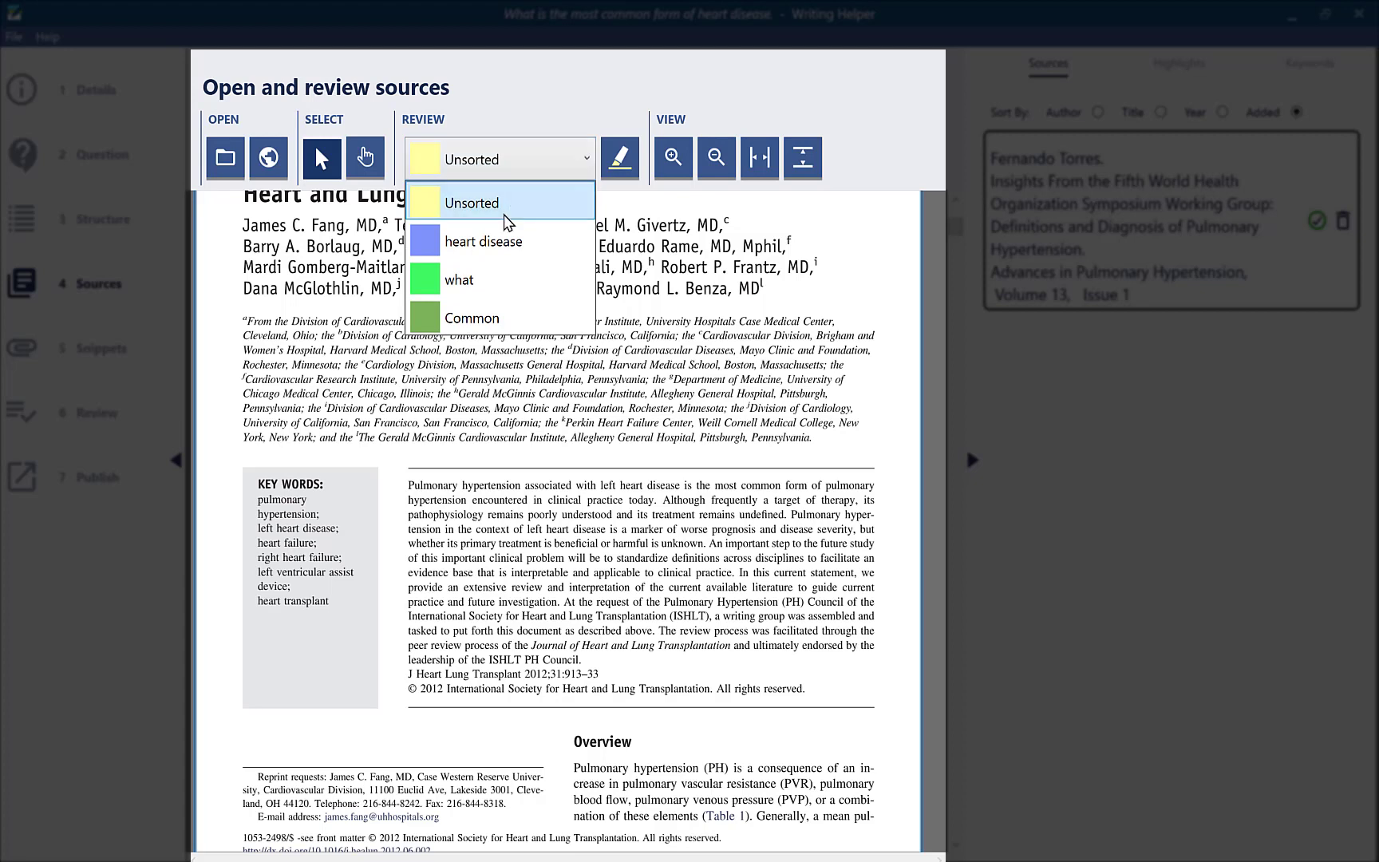
{"action": "left_click", "coordinate": [485, 241]}
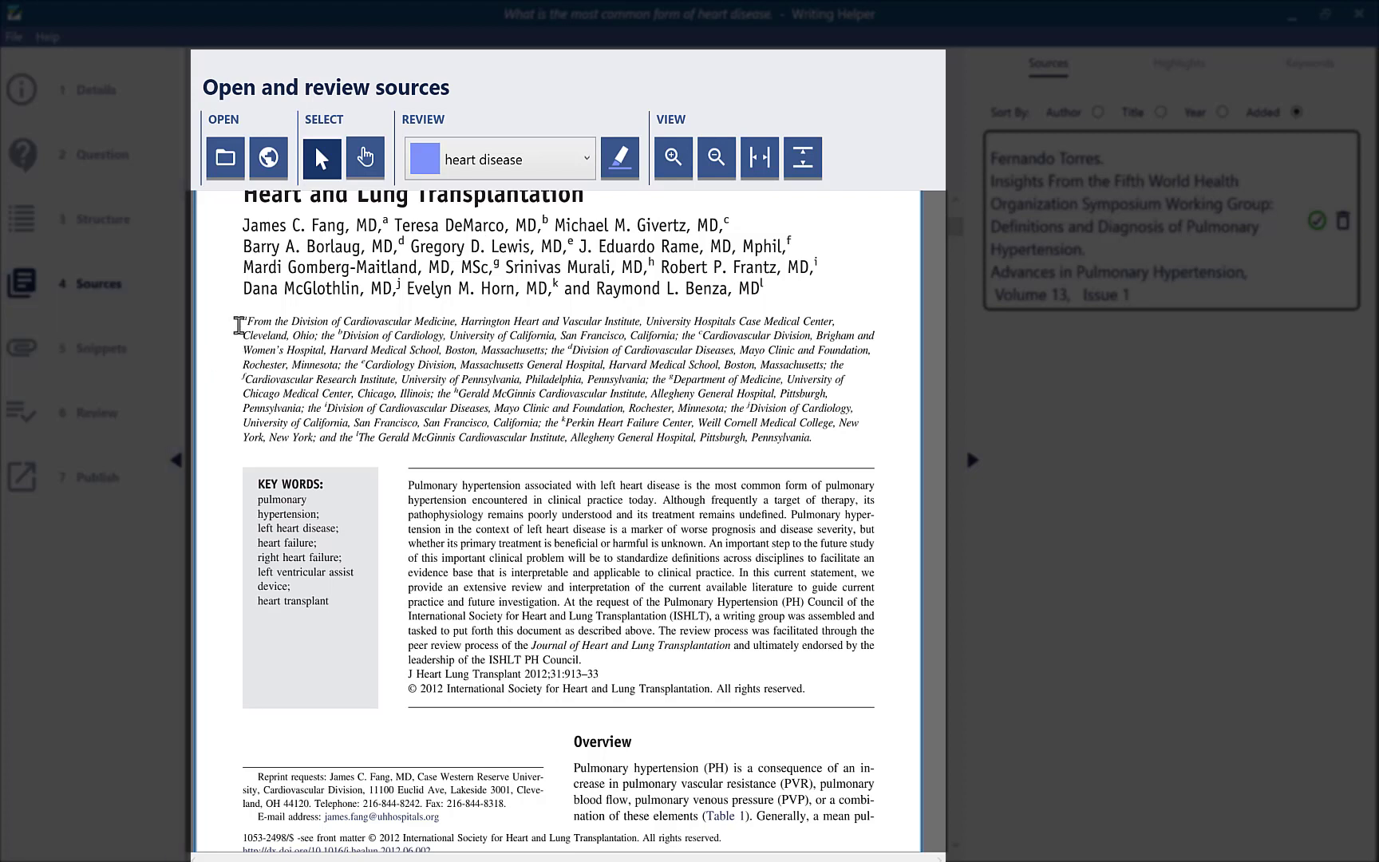
{"action": "left_click_drag", "start_coordinate": [239, 325], "coordinate": [565, 393]}
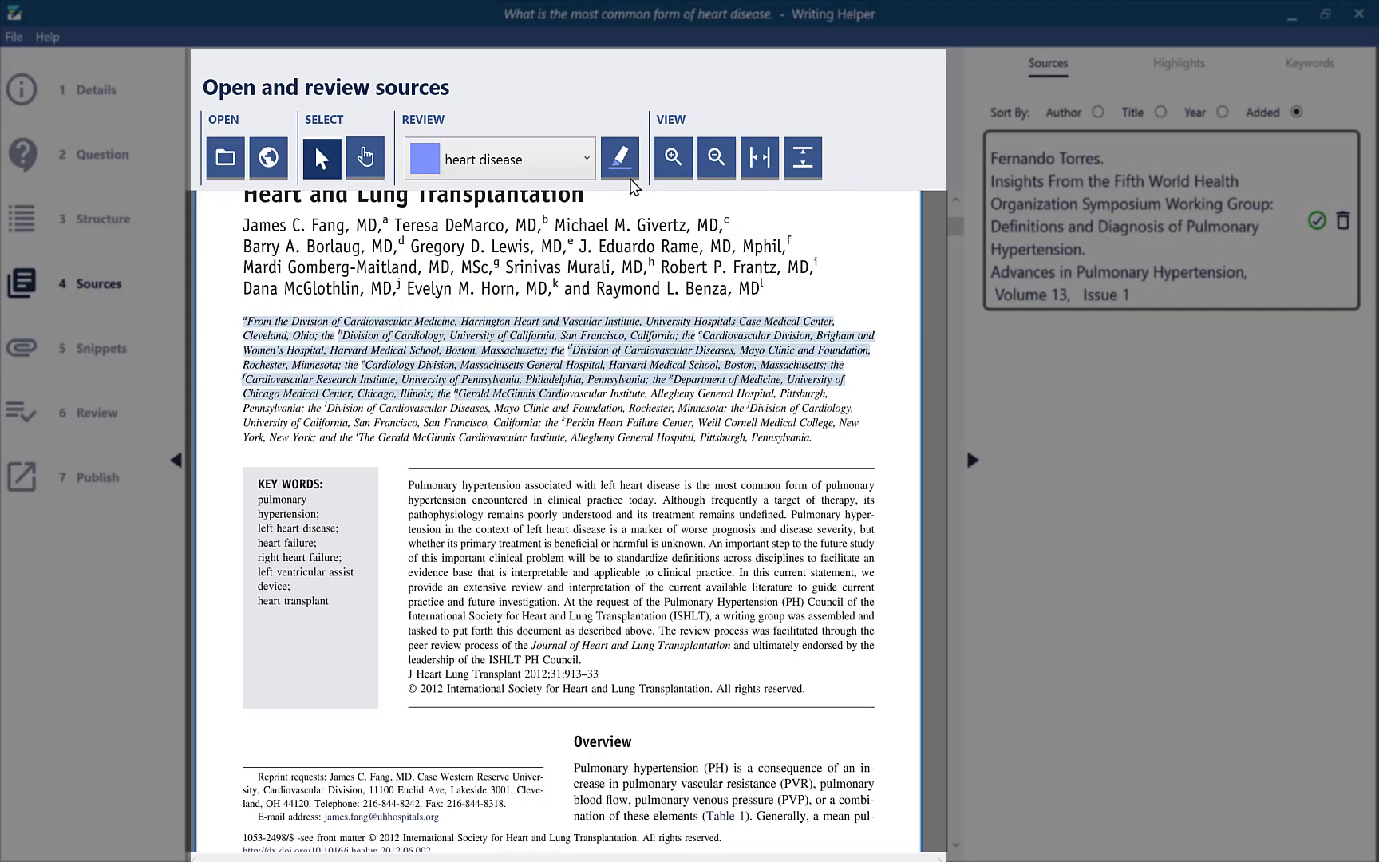
{"action": "left_click", "coordinate": [621, 158]}
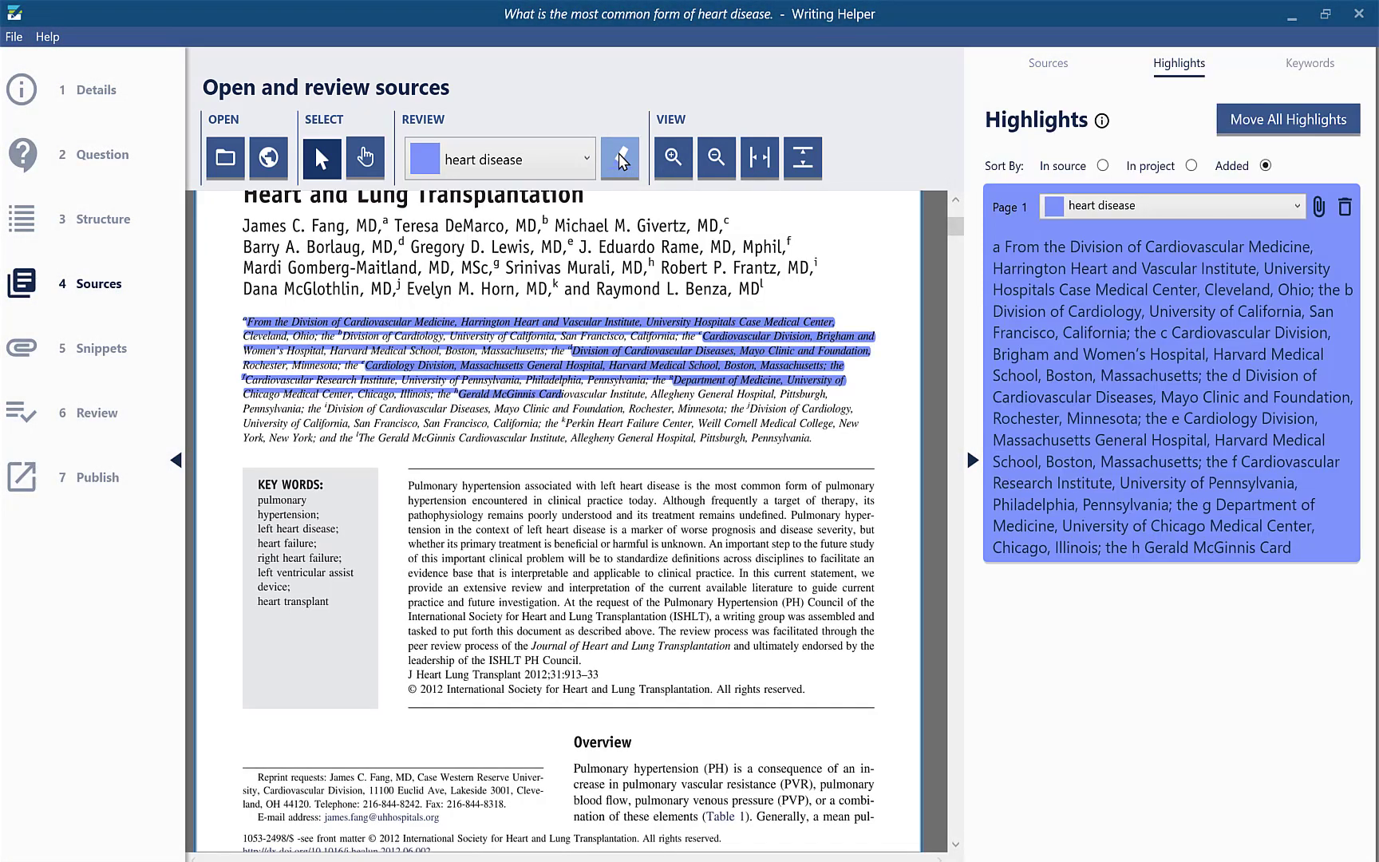
Step: Highlight the opening sentence of the Overview and the abstract passage starting at "remains poorly understood" as "what"
{"action": "scroll", "coordinate": [720, 636], "scroll_direction": "down", "scroll_amount": 3}
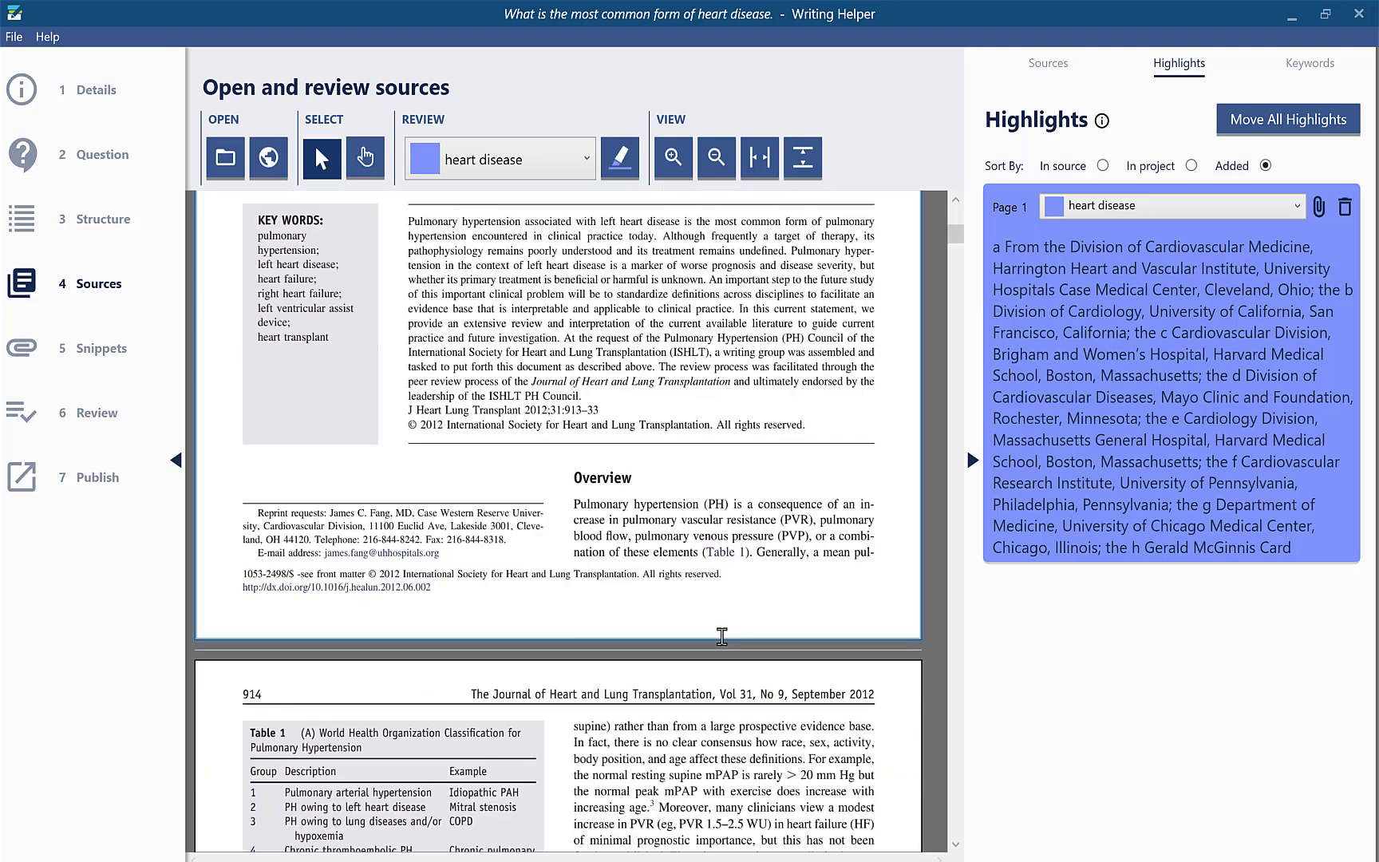
{"action": "left_click", "coordinate": [590, 163]}
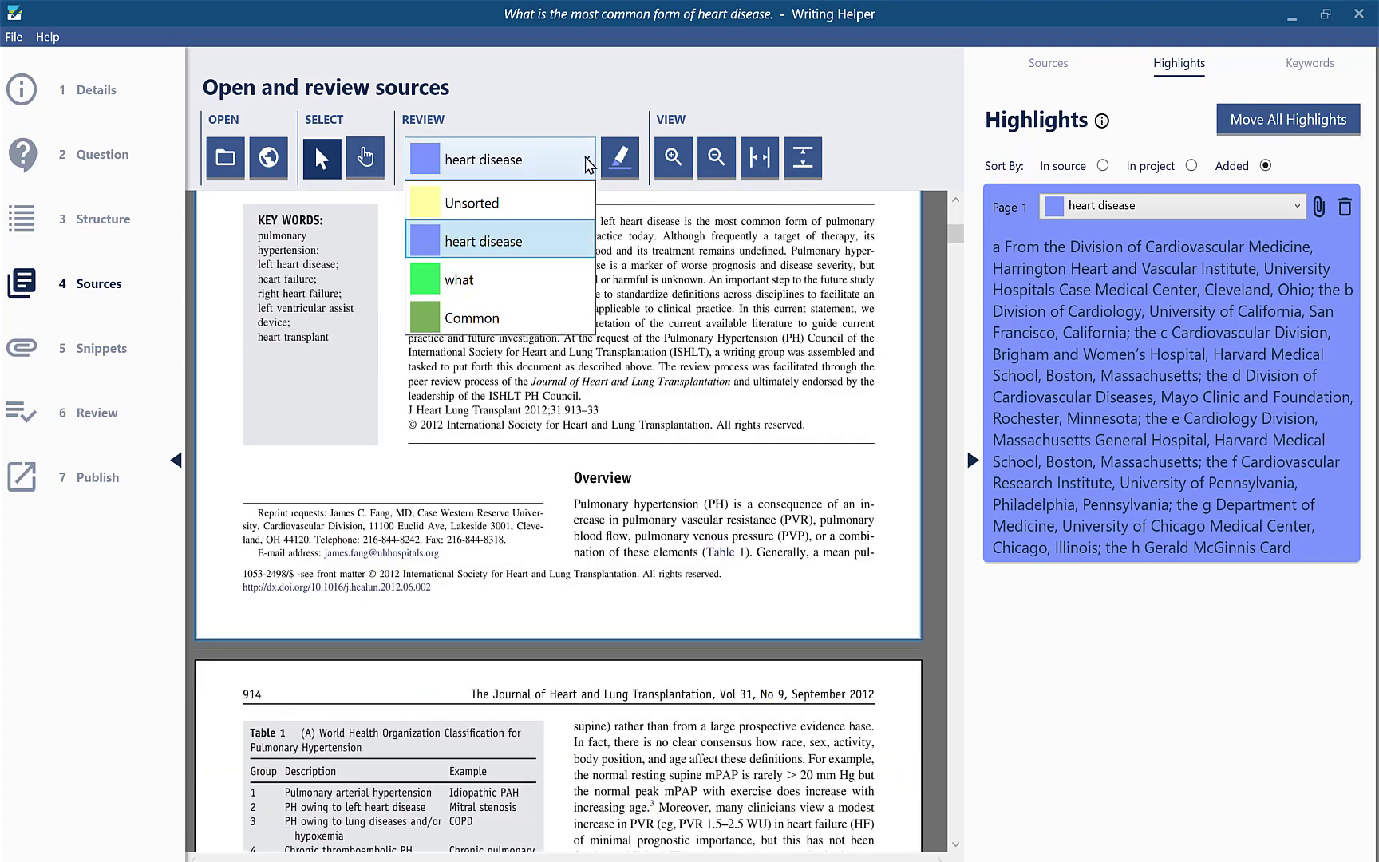
{"action": "left_click", "coordinate": [500, 278]}
{"action": "left_click_drag", "start_coordinate": [574, 504], "coordinate": [755, 562]}
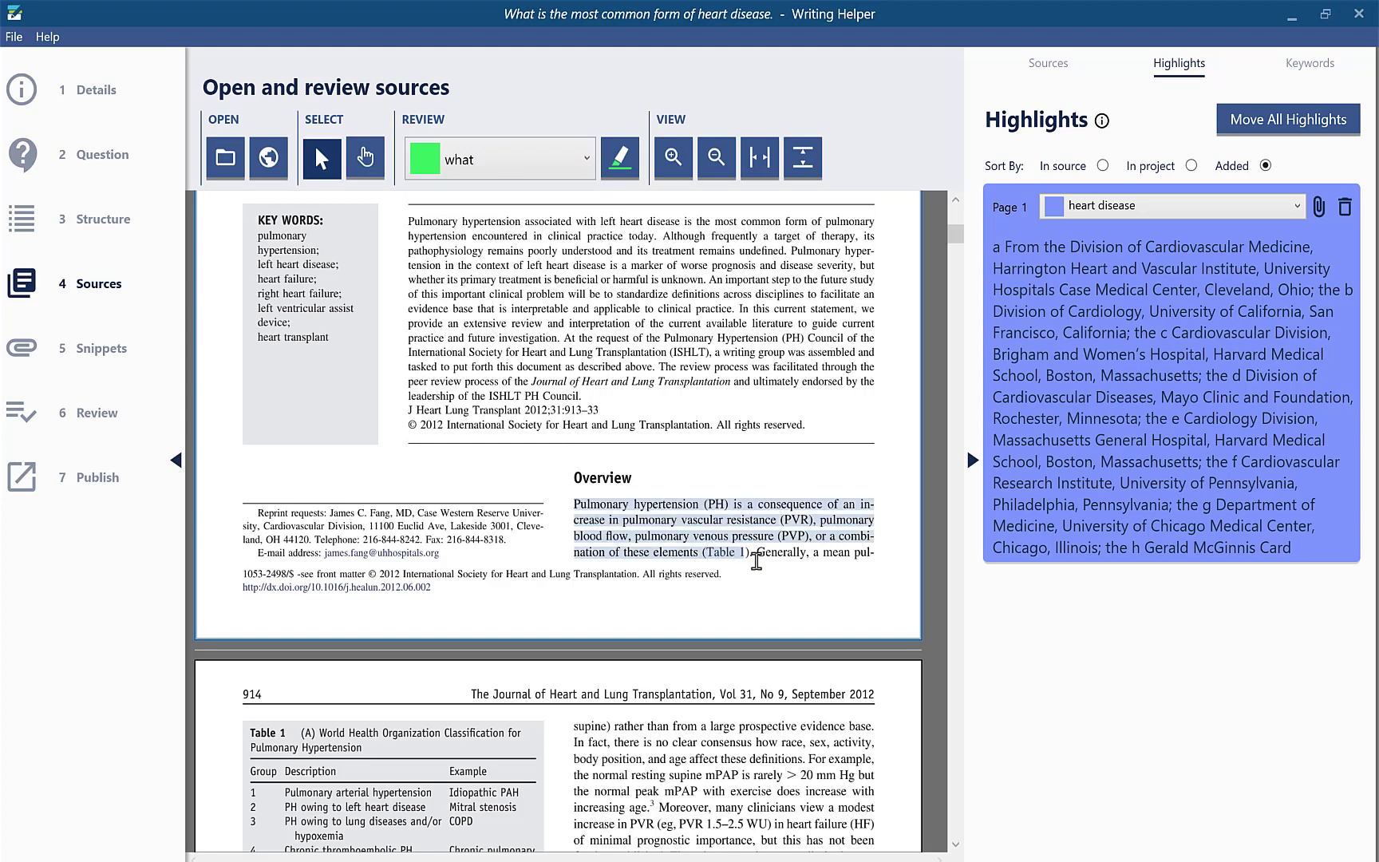
{"action": "left_click", "coordinate": [627, 169]}
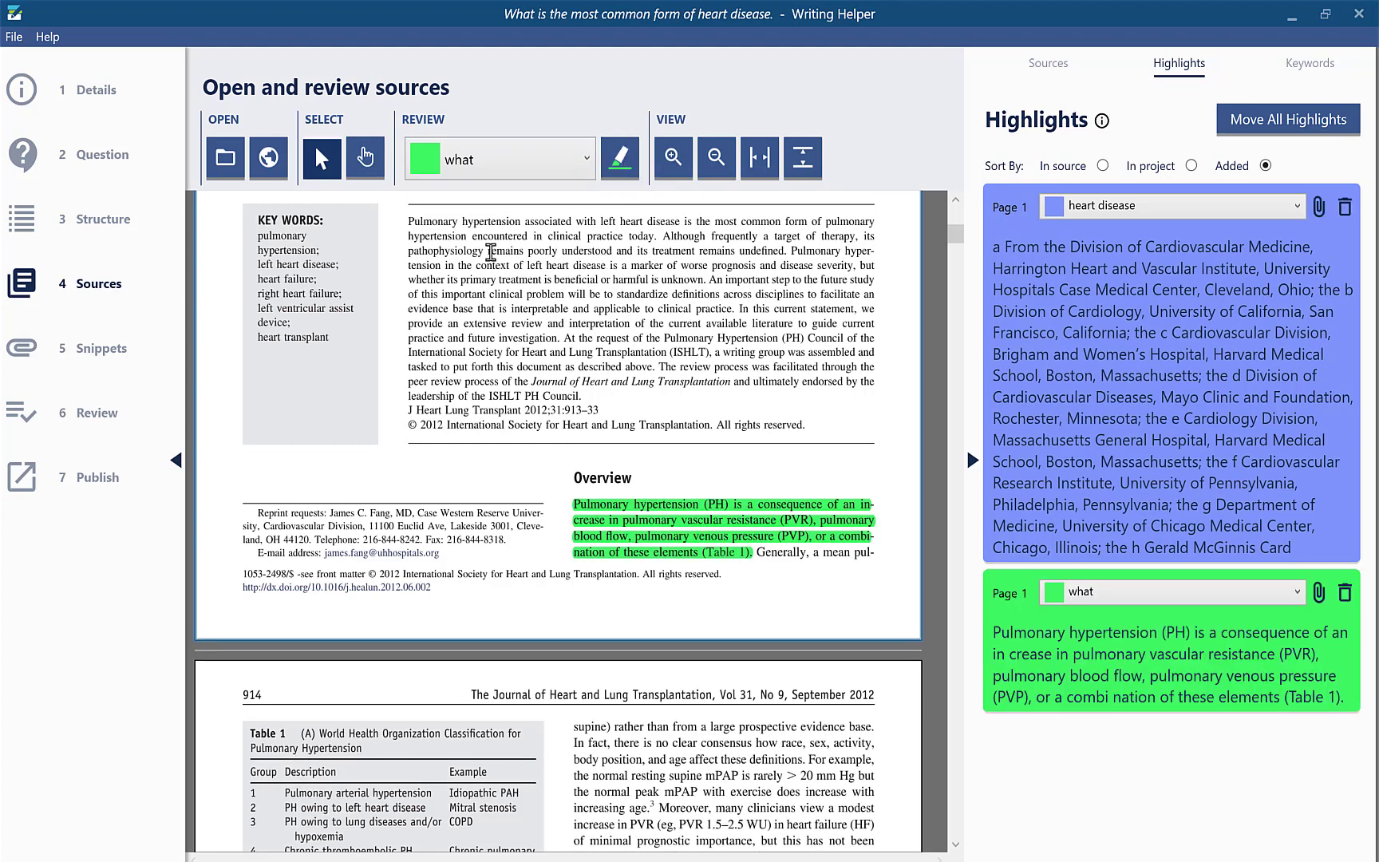
{"action": "left_click_drag", "start_coordinate": [488, 252], "coordinate": [647, 406]}
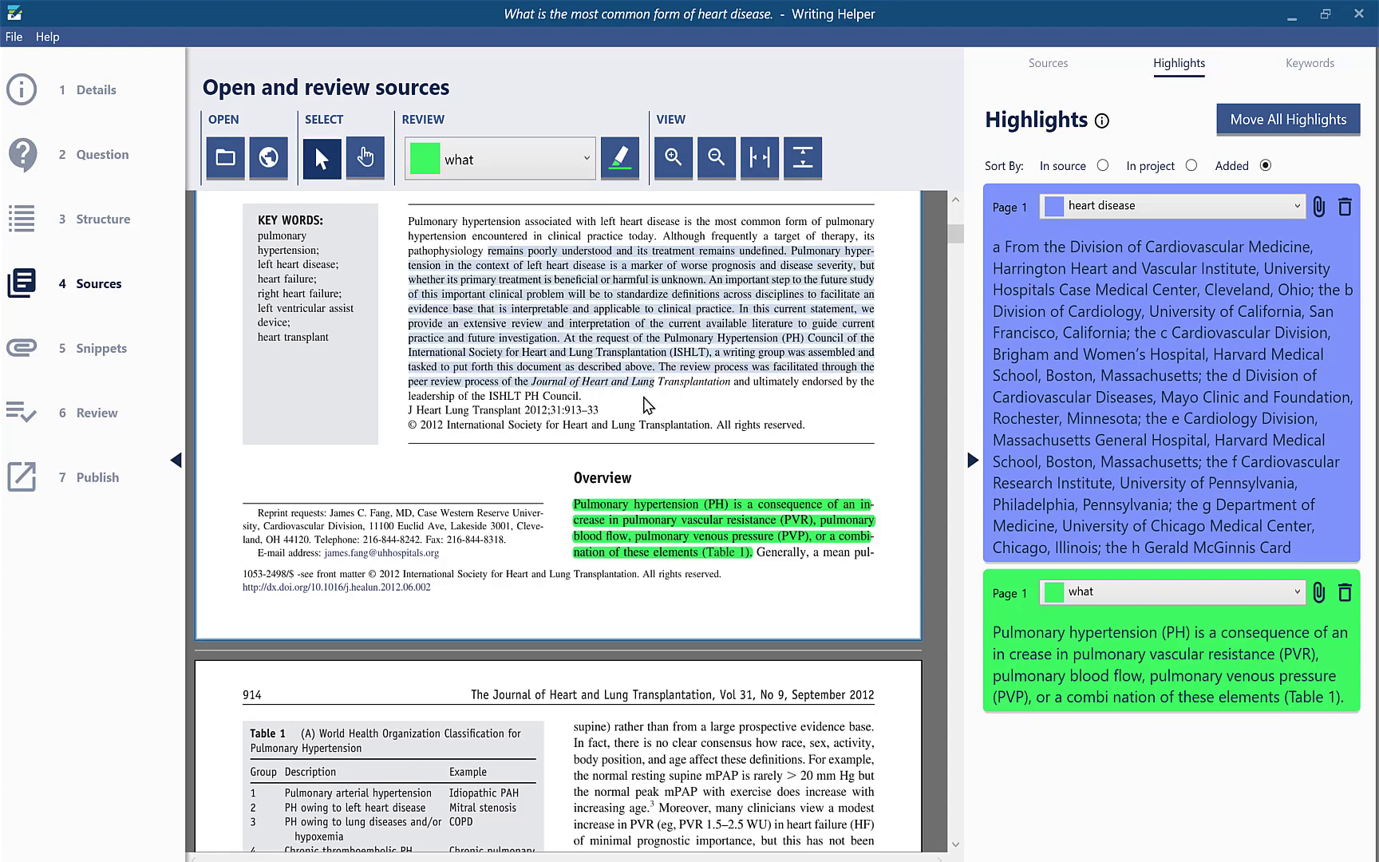
{"action": "left_click", "coordinate": [619, 154]}
Step: Highlight the page 2 passage from "supine) rather than" to "interpretation and study of PH" as "Common", and zoom in on the document
{"action": "scroll", "coordinate": [580, 391], "scroll_direction": "down", "scroll_amount": 3}
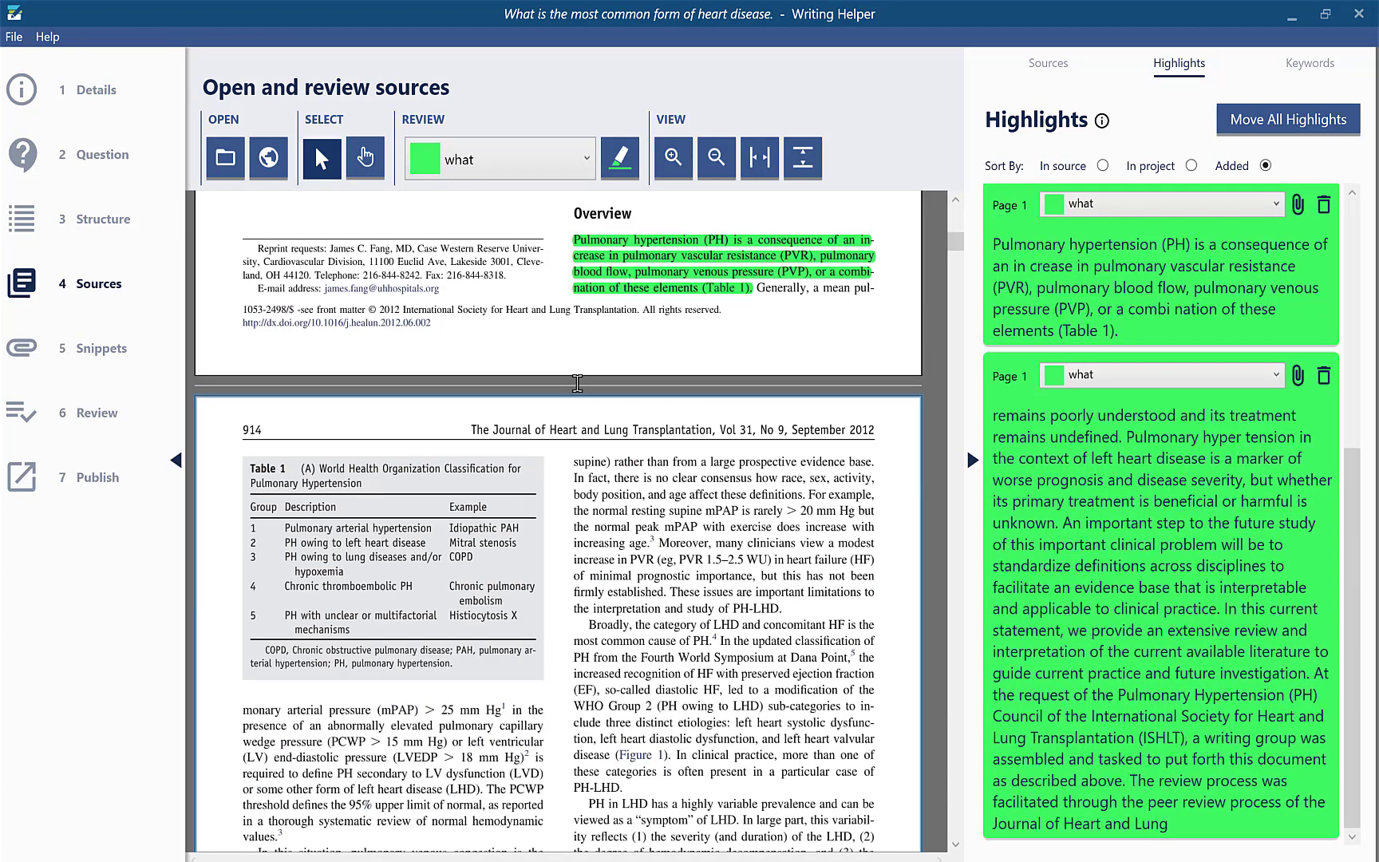
{"action": "left_click", "coordinate": [589, 162]}
{"action": "left_click", "coordinate": [496, 319]}
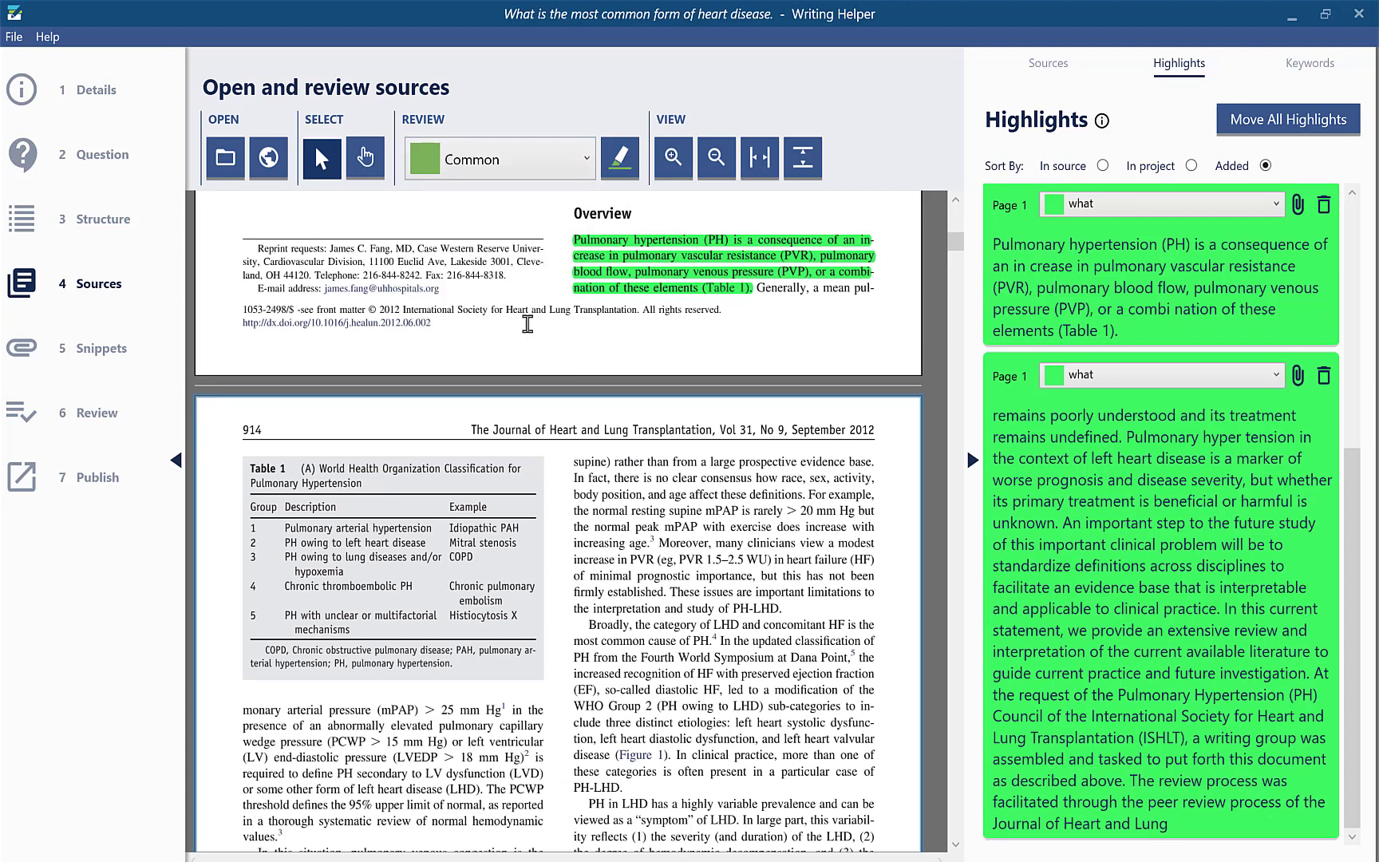
{"action": "left_click_drag", "start_coordinate": [573, 467], "coordinate": [750, 608]}
{"action": "left_click", "coordinate": [620, 172]}
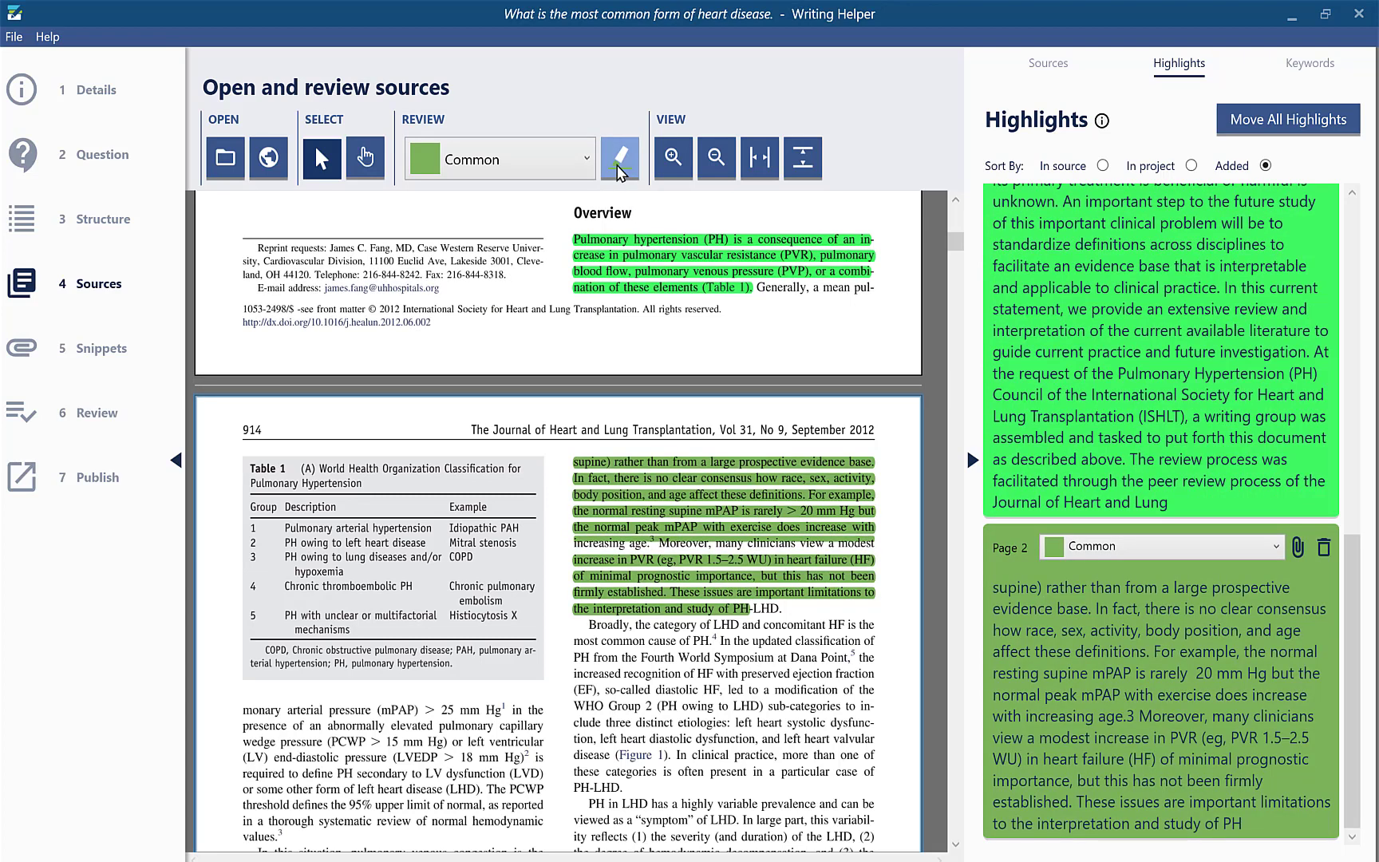
{"action": "left_click", "coordinate": [670, 162]}
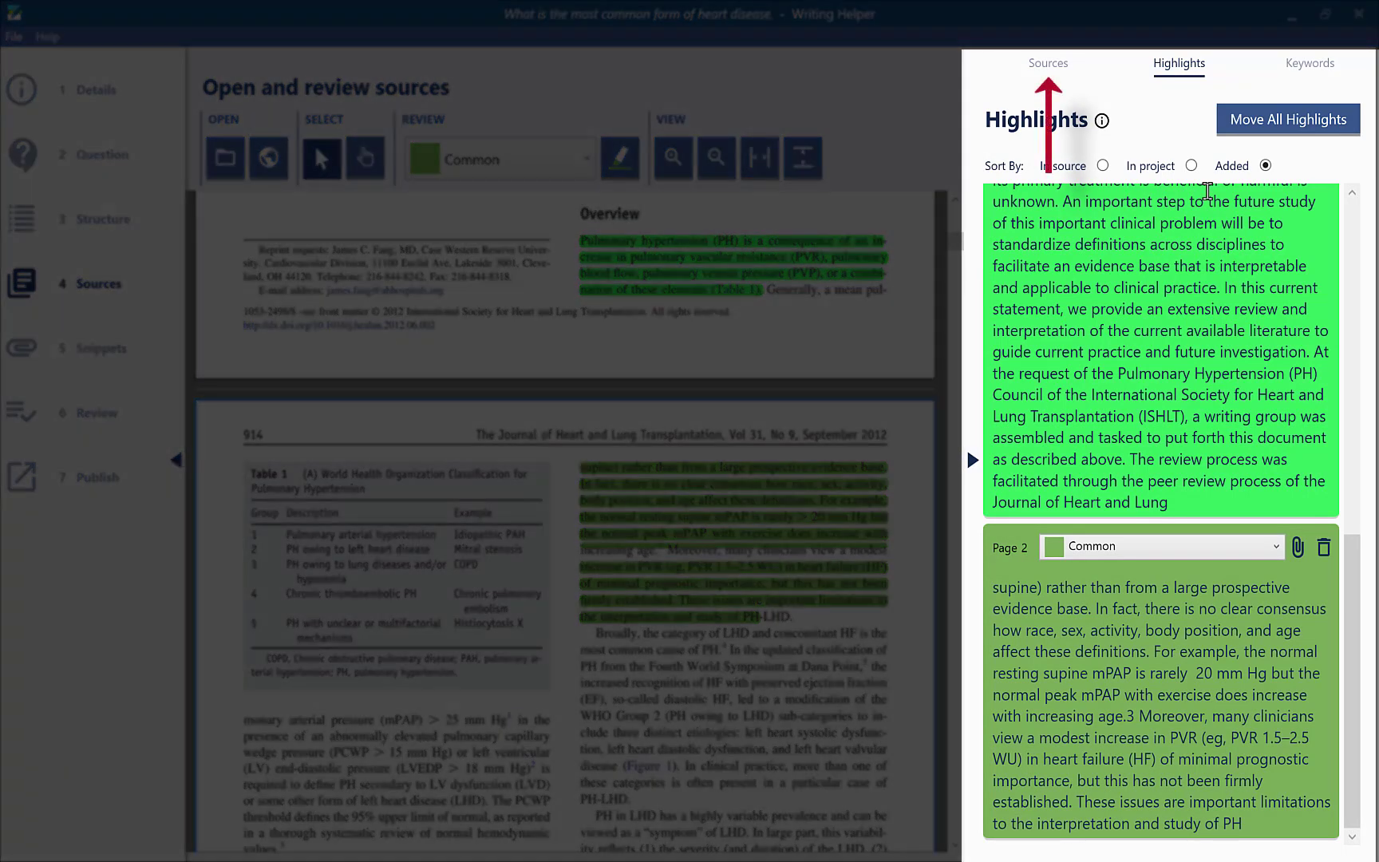
Step: Review the source list with its citation status, the collected highlights and the keyword search, and return to the source list
{"action": "left_click", "coordinate": [1055, 63]}
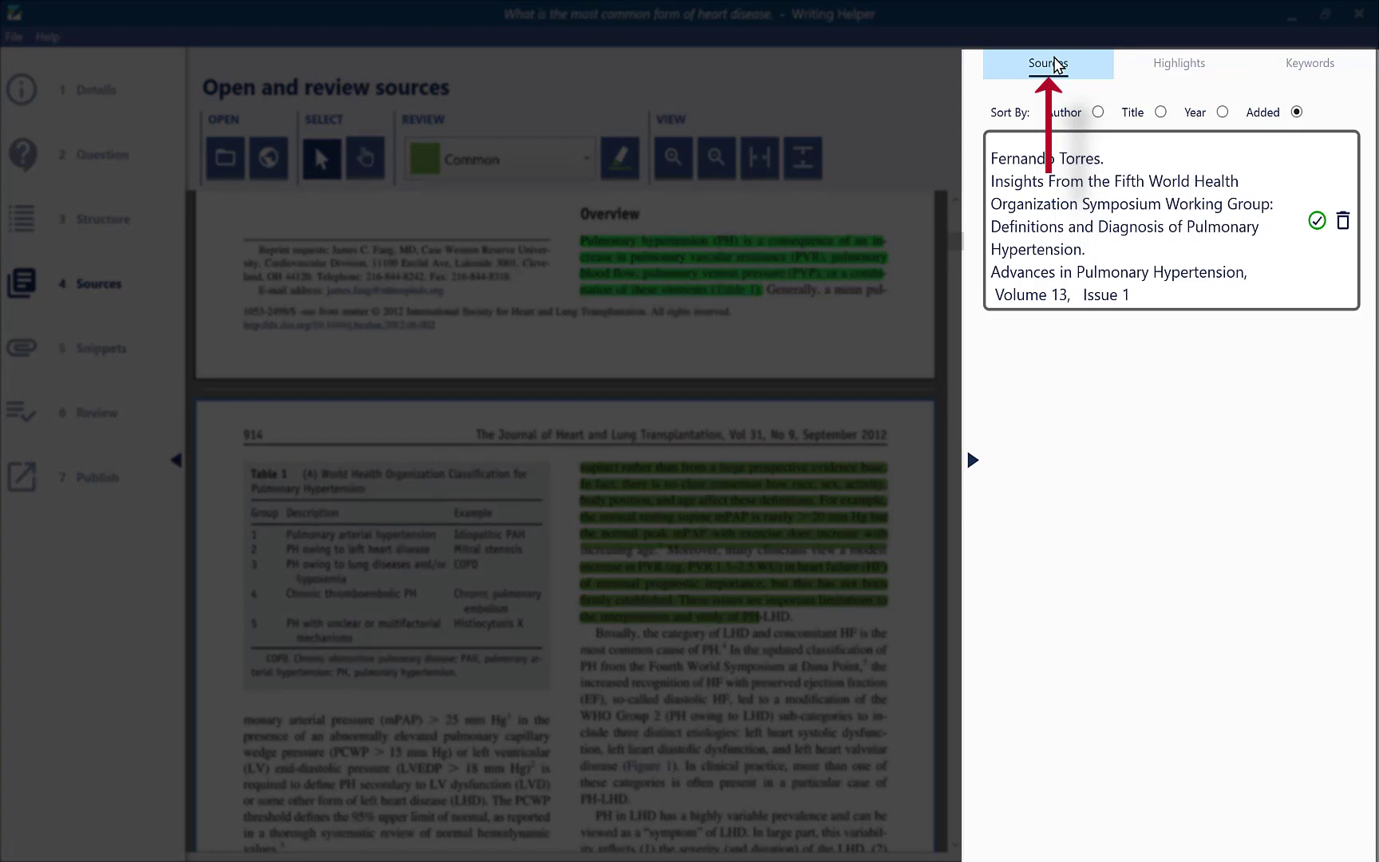
{"action": "mouse_move", "coordinate": [1319, 227]}
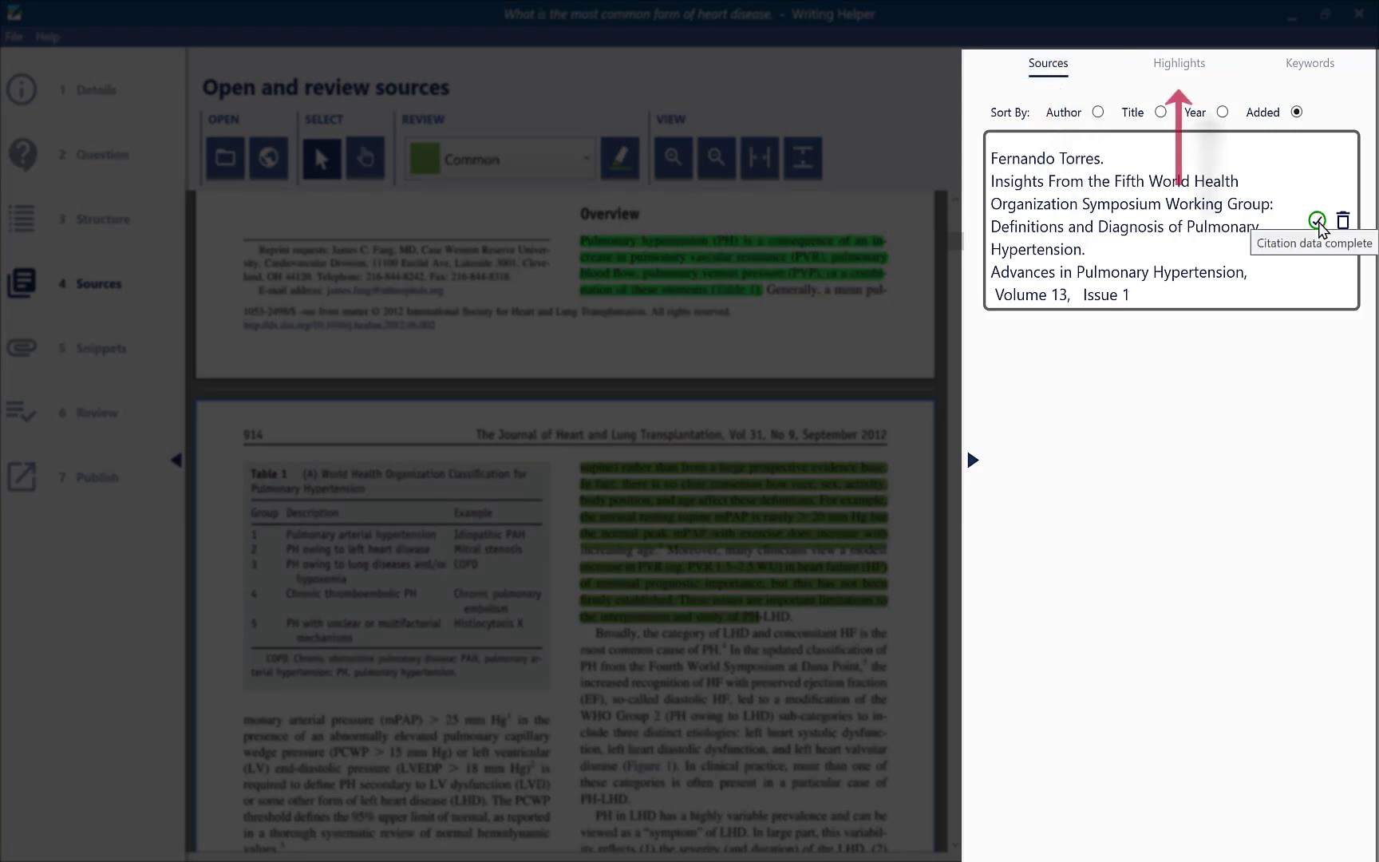
{"action": "left_click", "coordinate": [1189, 69]}
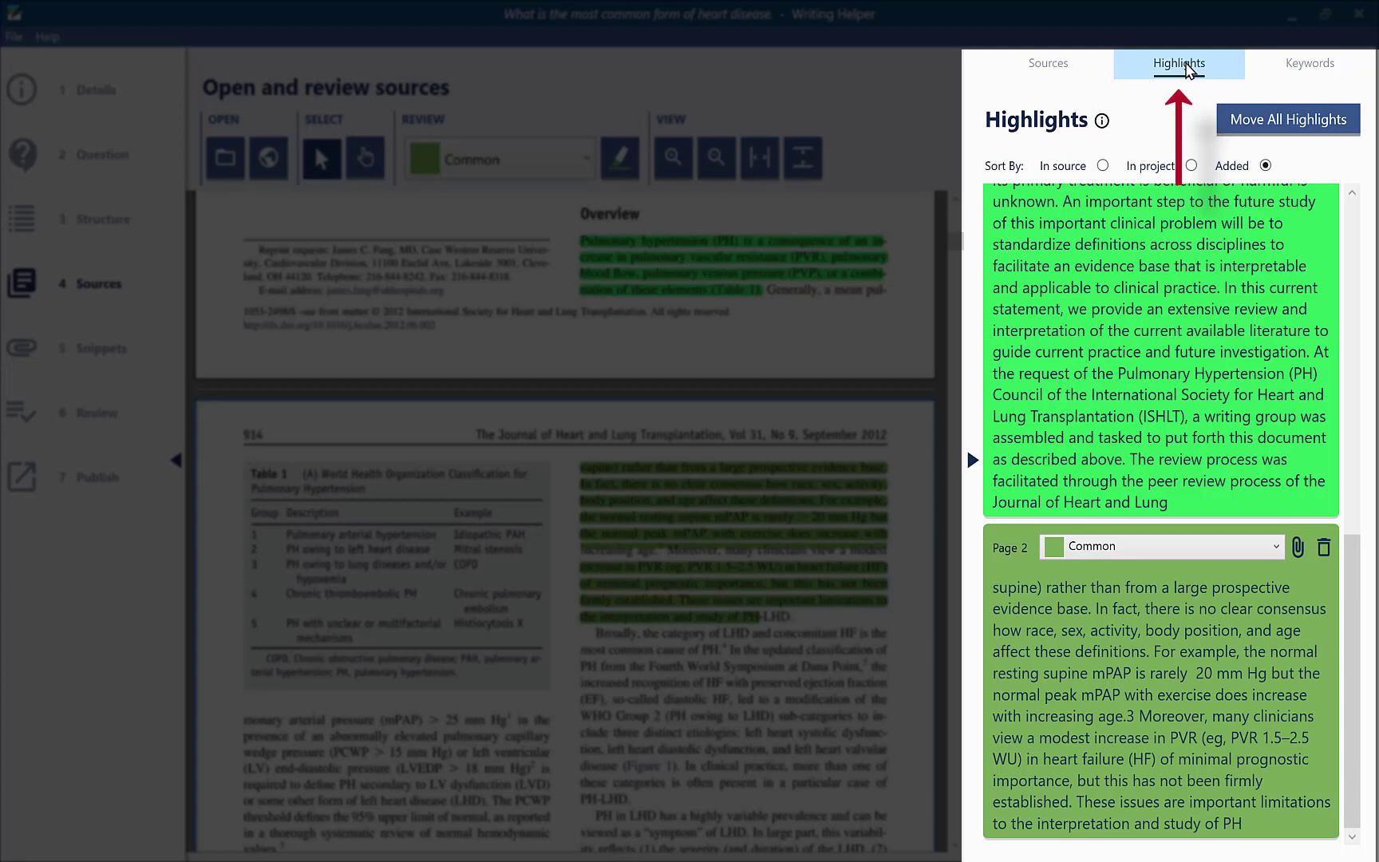
{"action": "left_click", "coordinate": [1294, 70]}
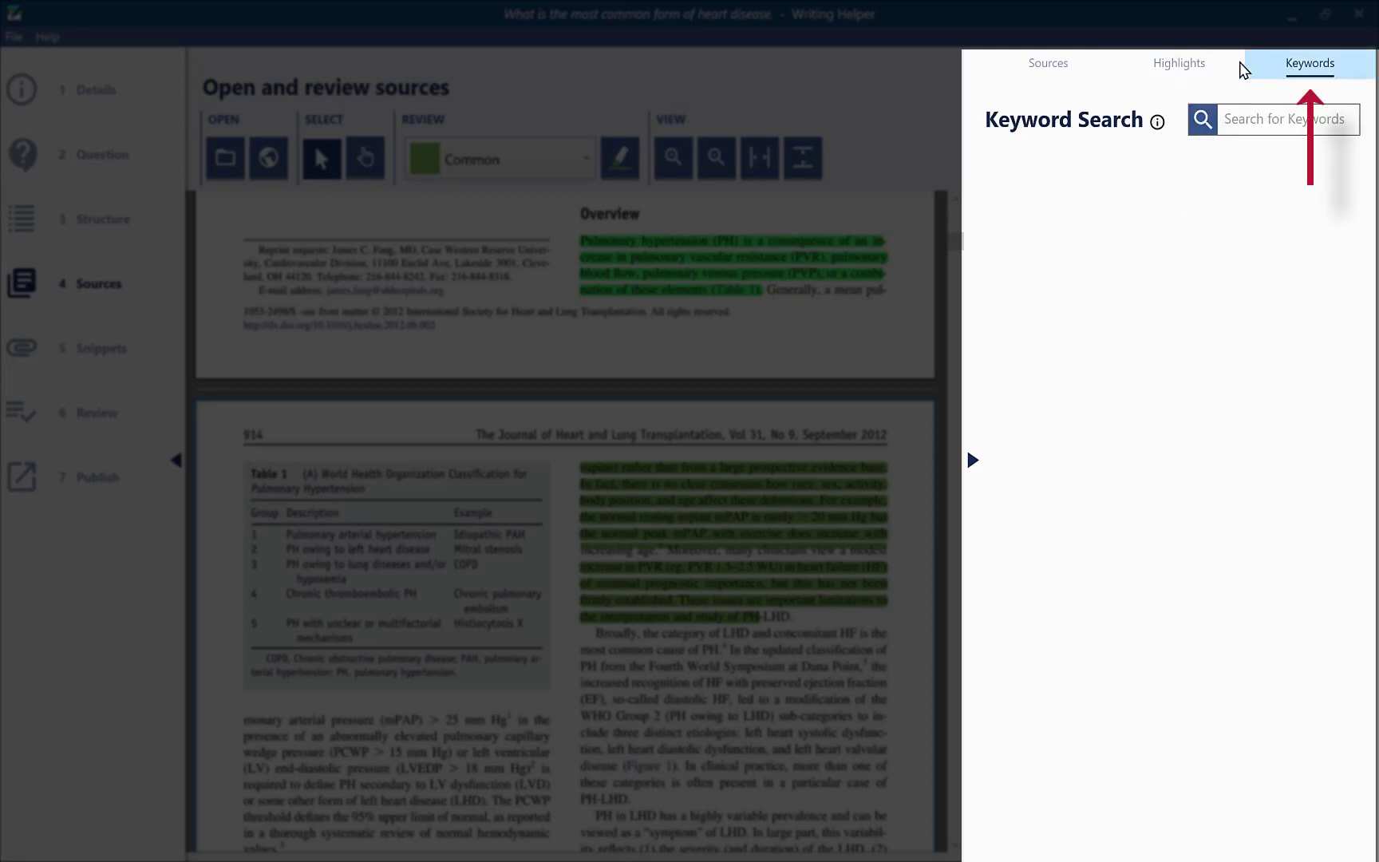
{"action": "left_click", "coordinate": [1044, 72]}
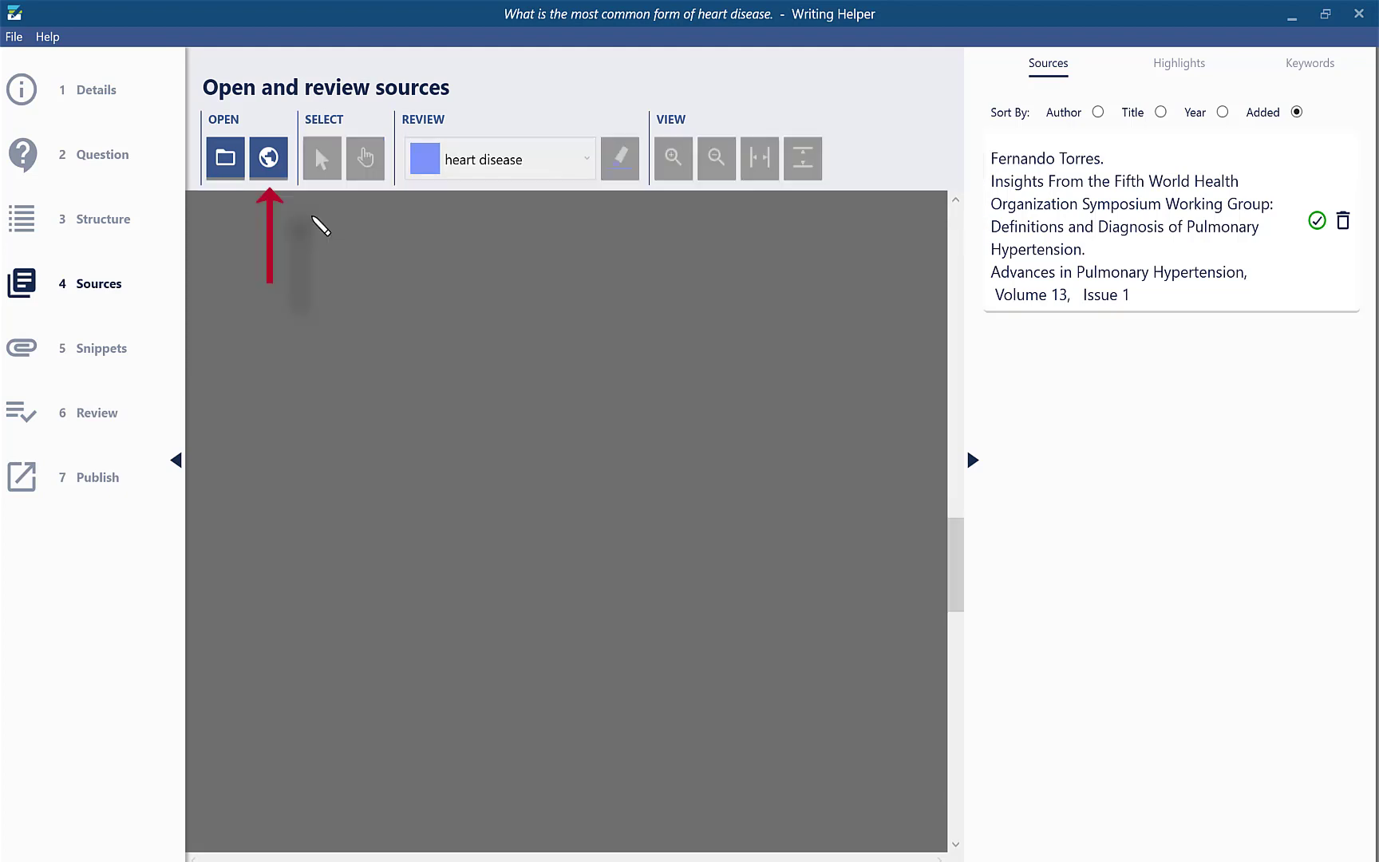
{"action": "left_click", "coordinate": [270, 159]}
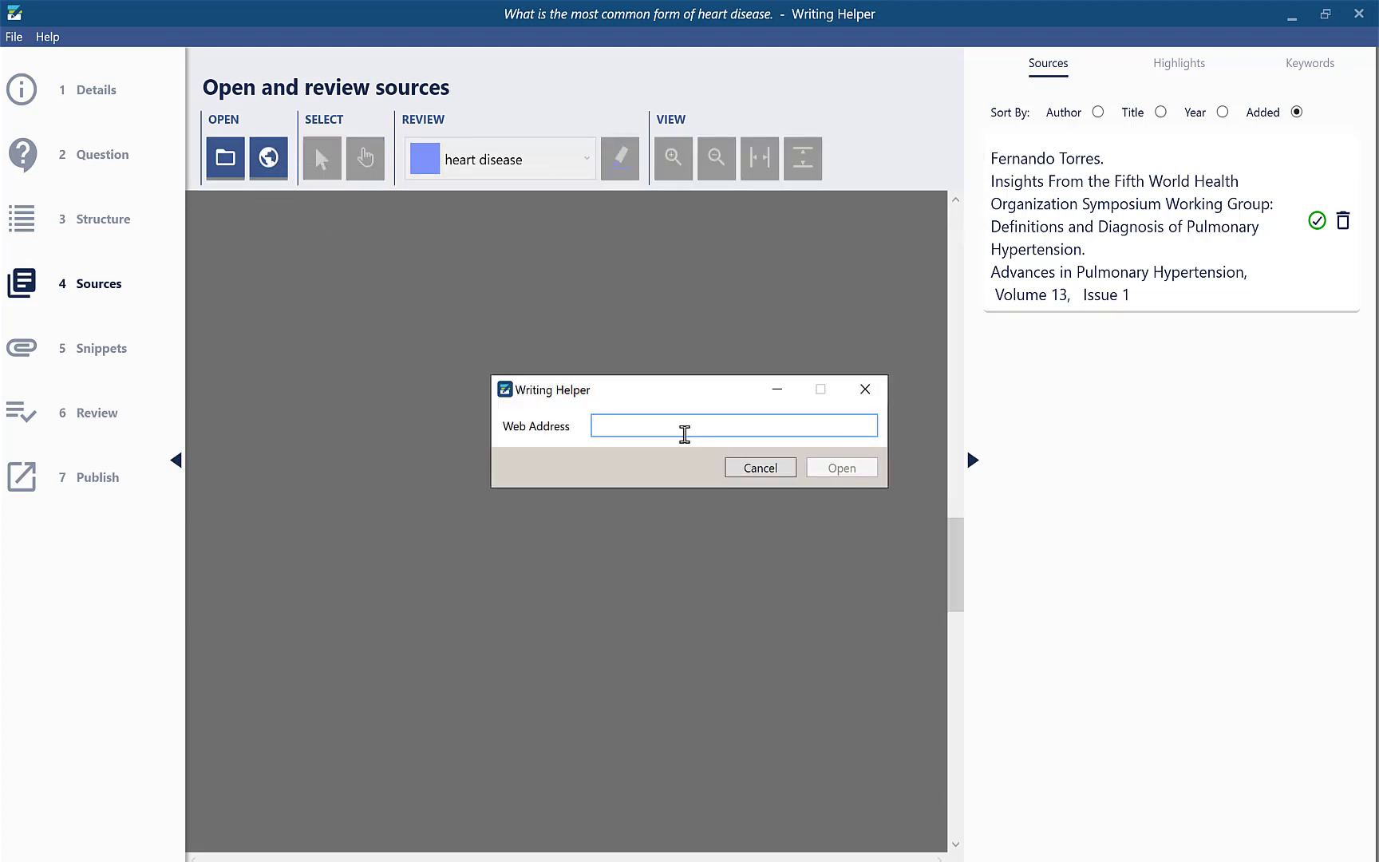
{"action": "type", "text": "https://www.medicalnewstoday.com/articles/237191"}
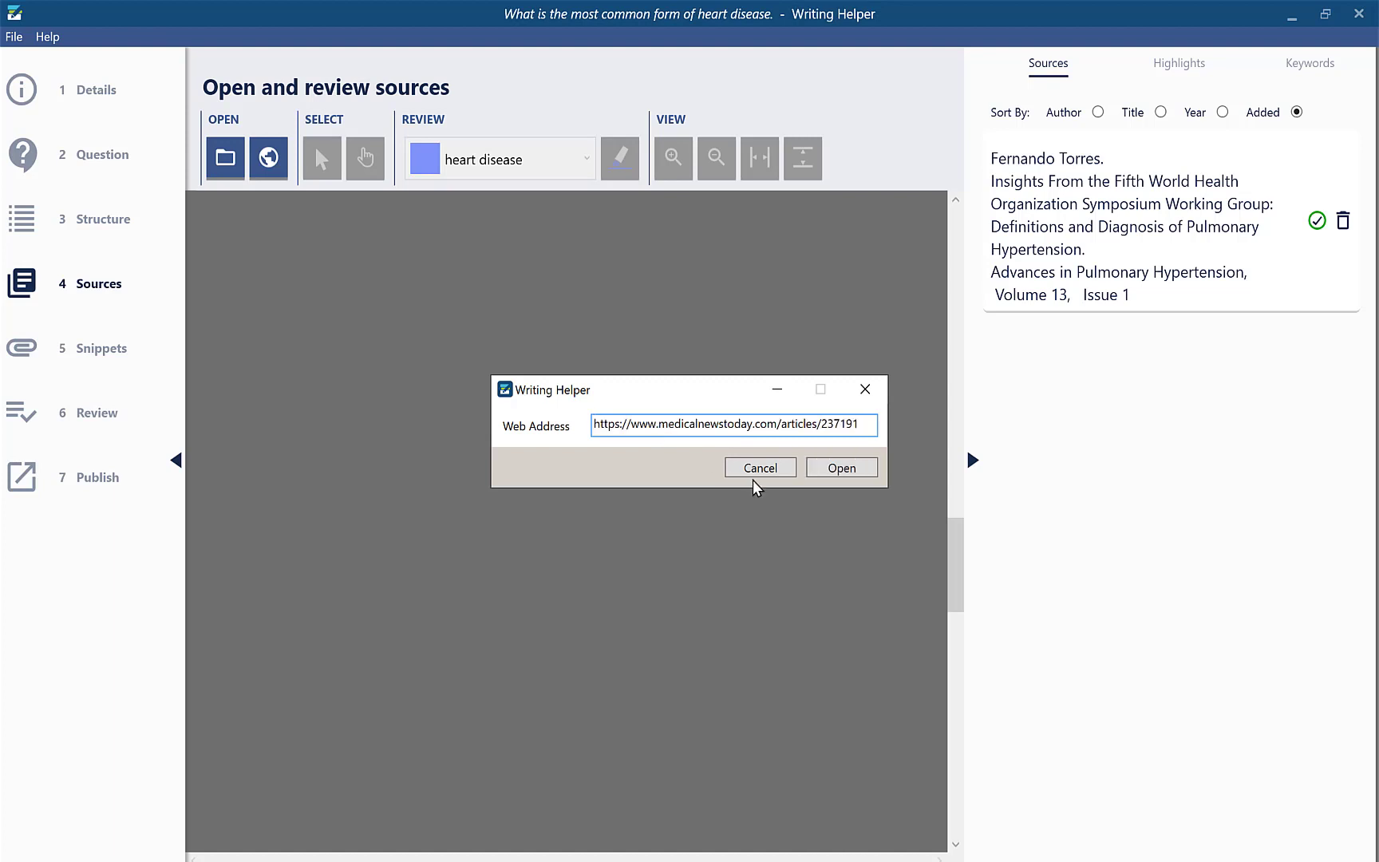
{"action": "left_click", "coordinate": [837, 473]}
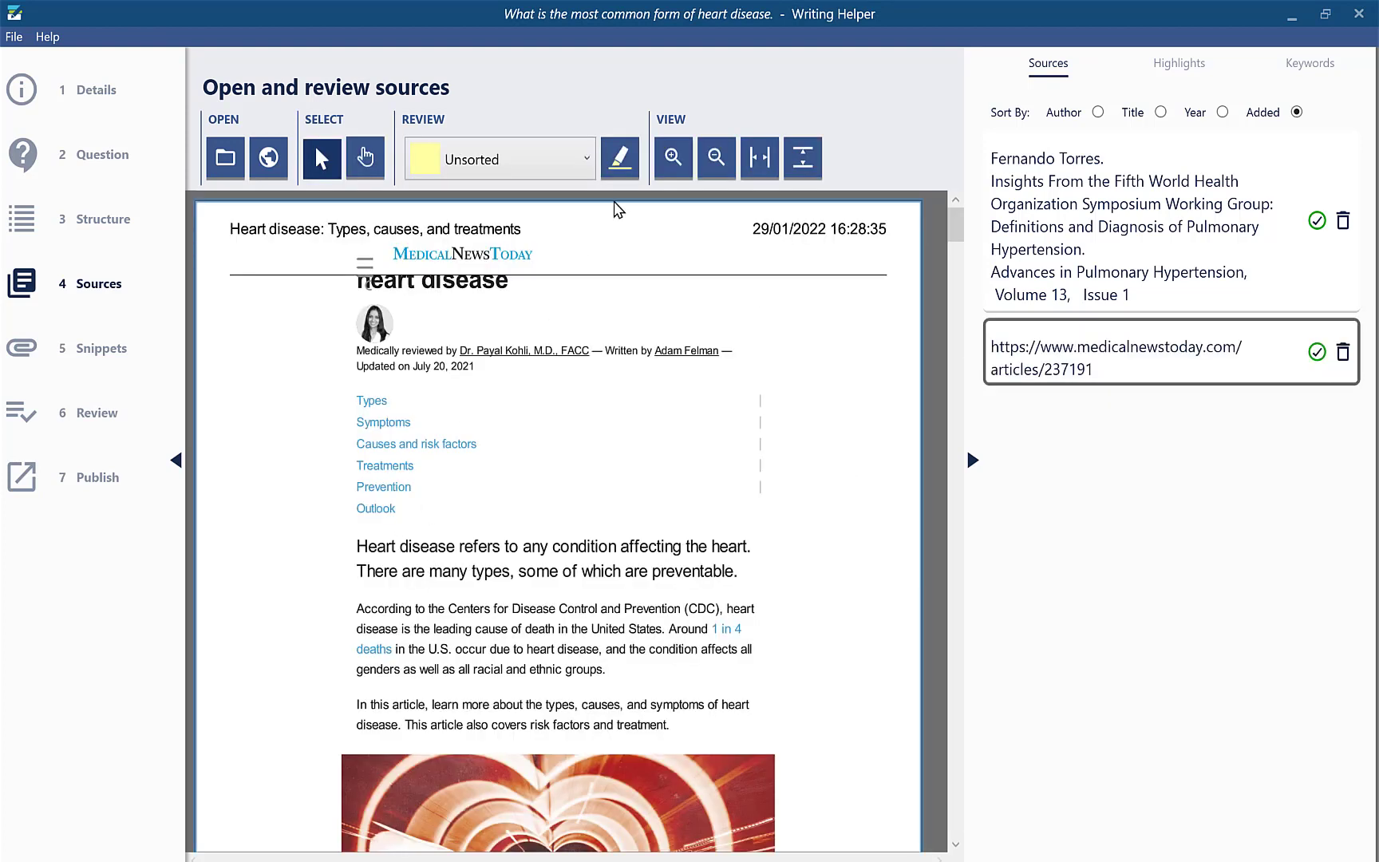
Step: Highlight the web article's paragraph from "According to the Centers for Disease Control" to "racial and ethnic groups" as "heart disease"
{"action": "left_click", "coordinate": [586, 159]}
{"action": "left_click", "coordinate": [483, 241]}
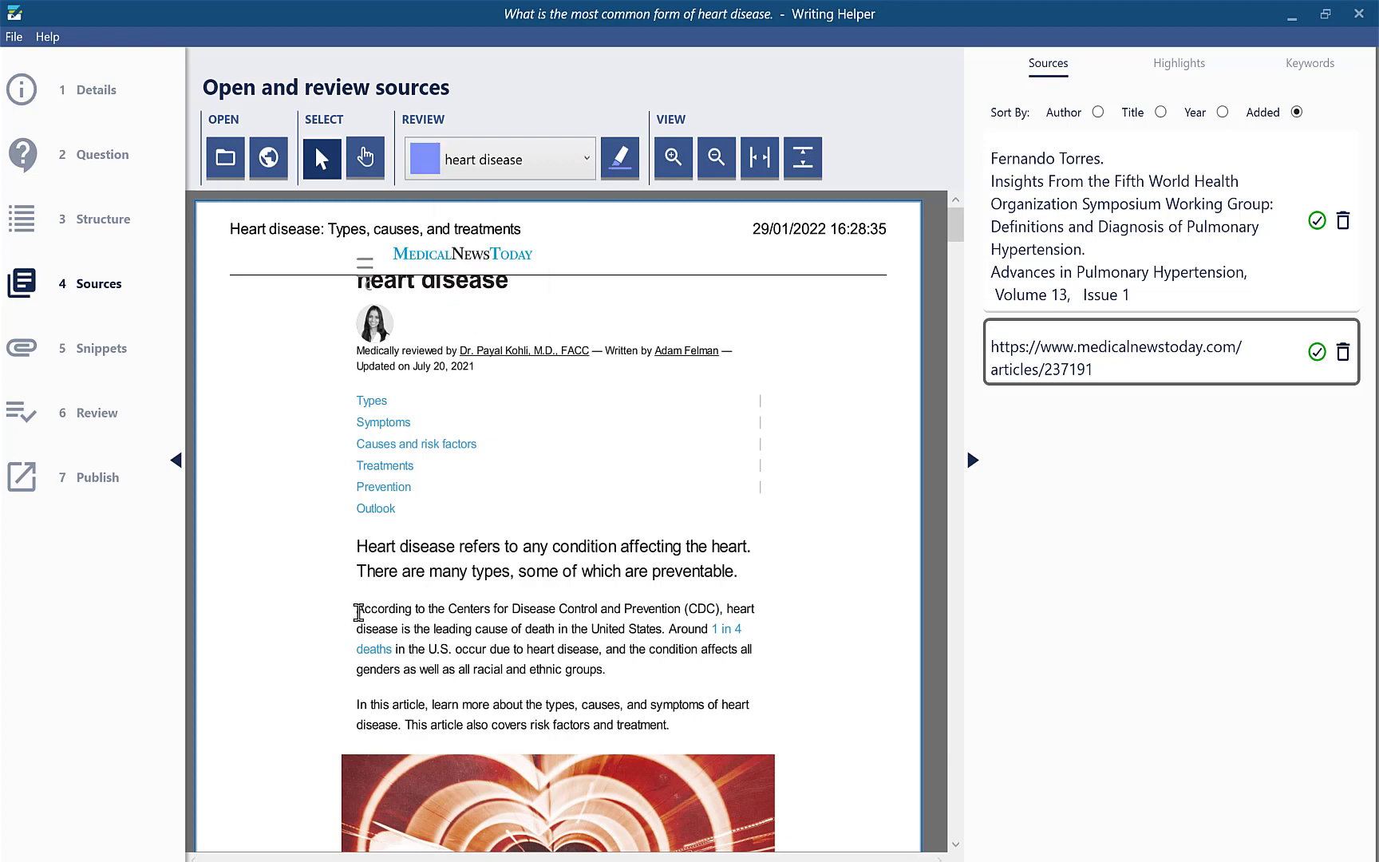
{"action": "left_click_drag", "start_coordinate": [359, 606], "coordinate": [621, 678]}
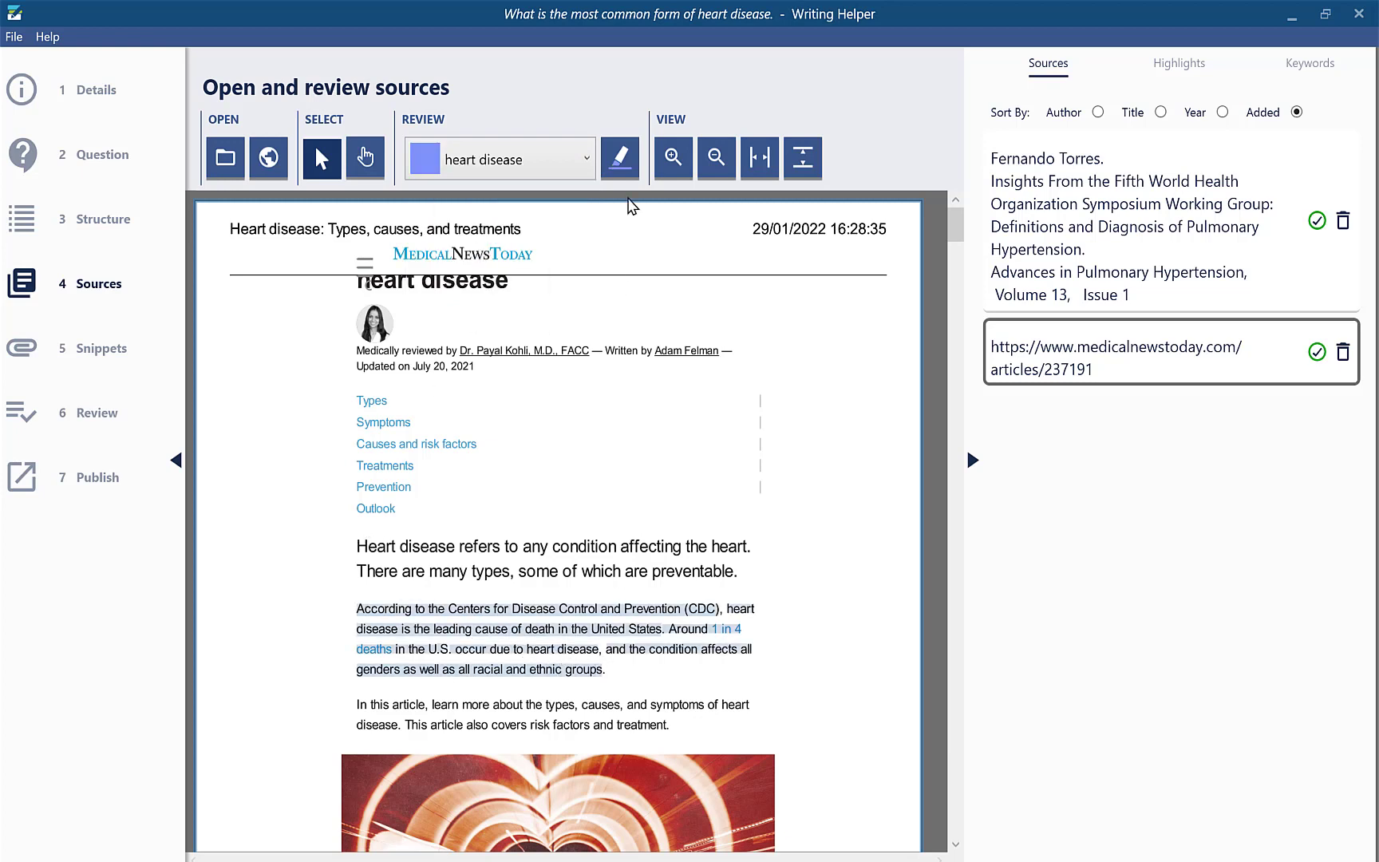
{"action": "left_click", "coordinate": [625, 166]}
Step: Highlight the first two paragraphs under Coronary artery disease, ending at "cholesterol and other substances", as "what"
{"action": "scroll", "coordinate": [619, 358], "scroll_direction": "down", "scroll_amount": 10}
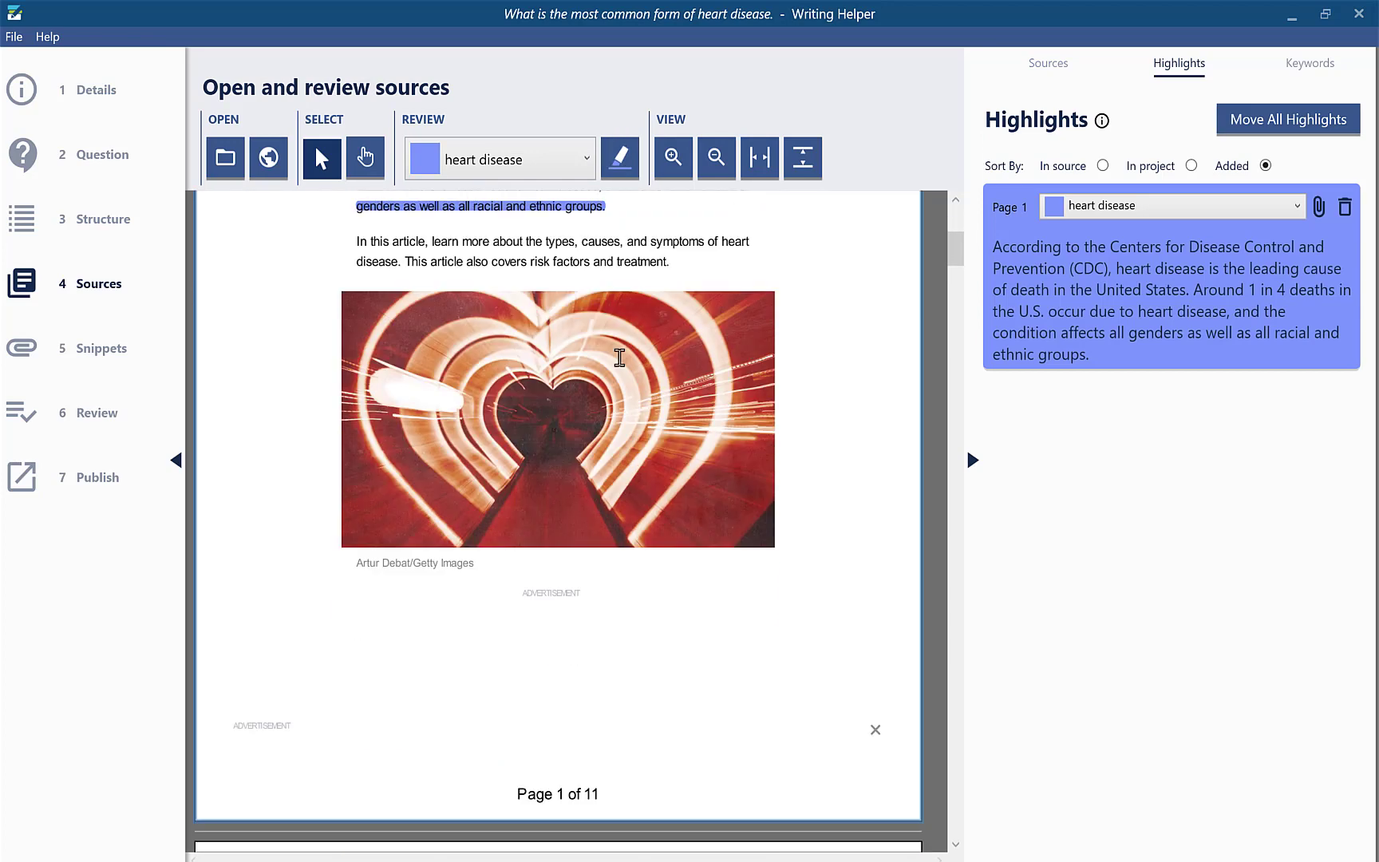
{"action": "scroll", "coordinate": [620, 357], "scroll_direction": "down", "scroll_amount": 5}
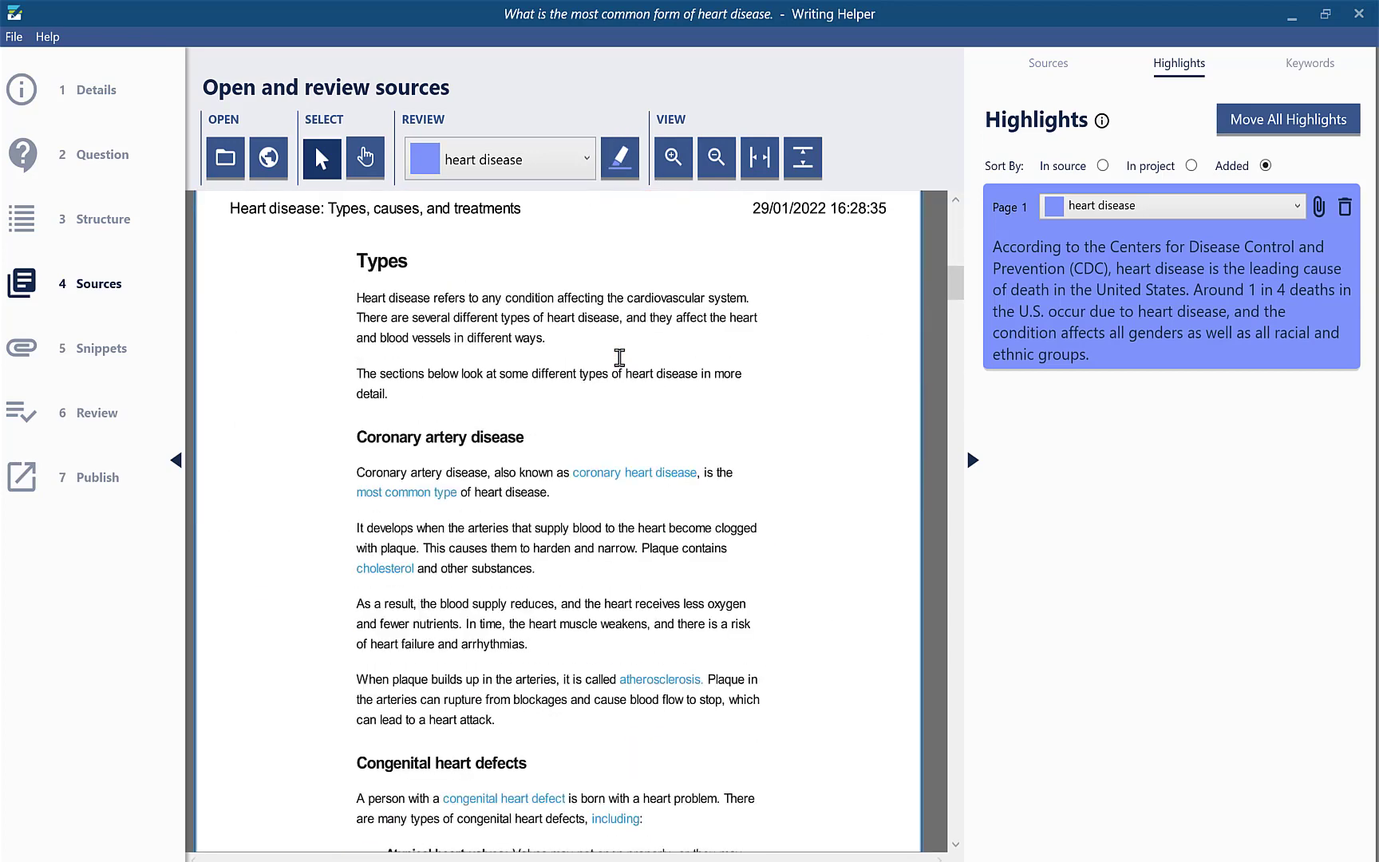
{"action": "left_click", "coordinate": [591, 165]}
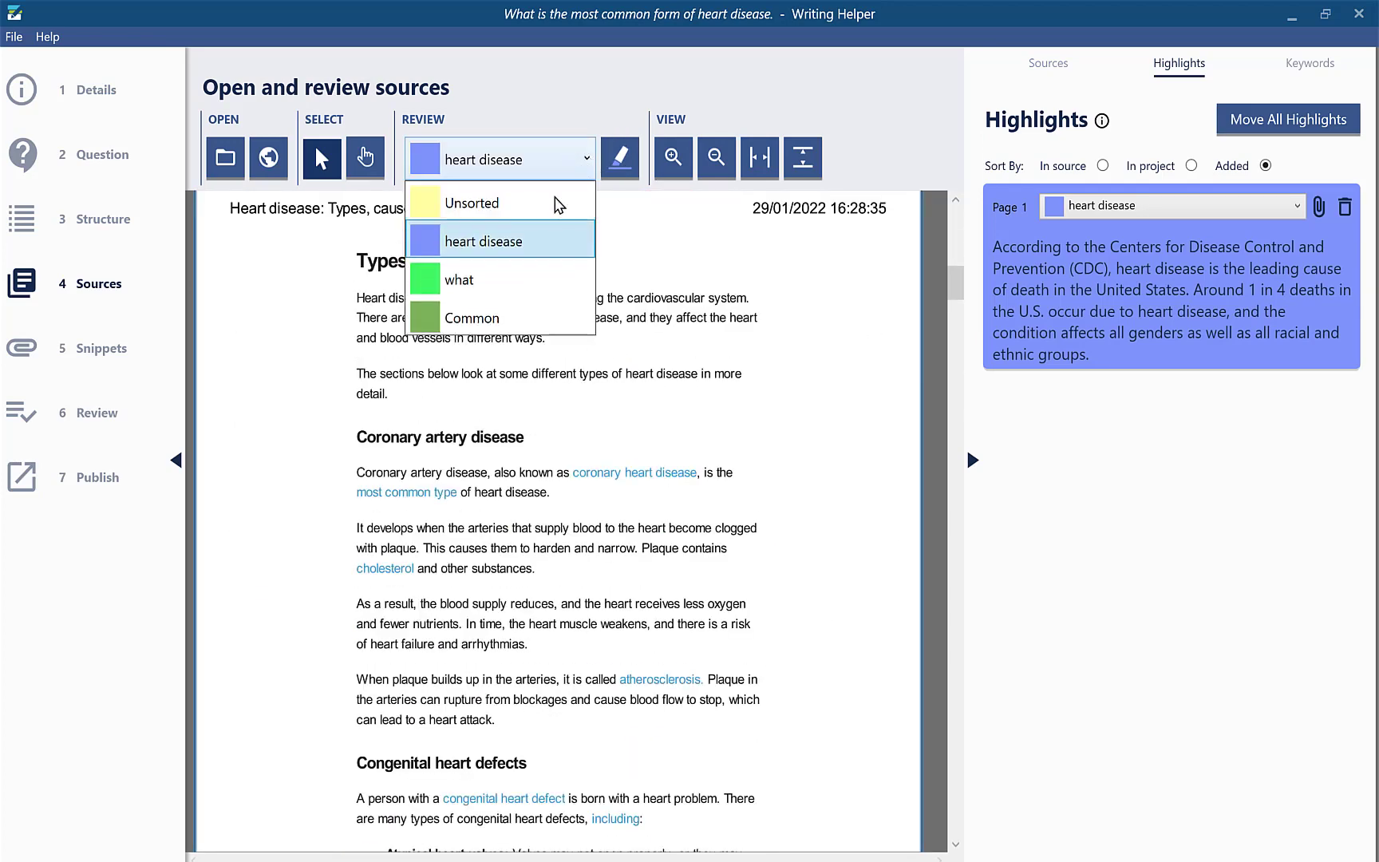
{"action": "left_click", "coordinate": [511, 277]}
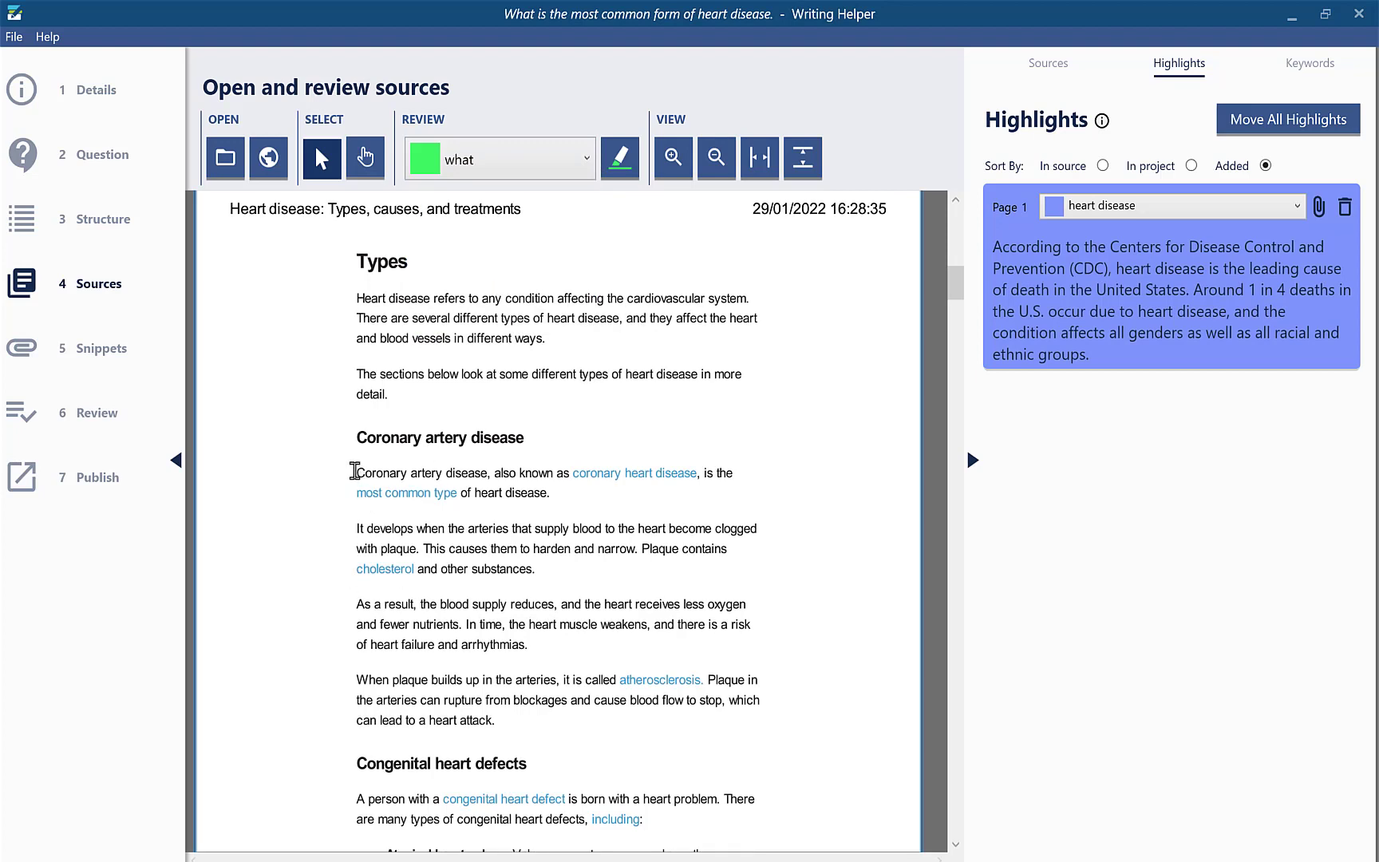
{"action": "left_click_drag", "start_coordinate": [355, 473], "coordinate": [533, 568]}
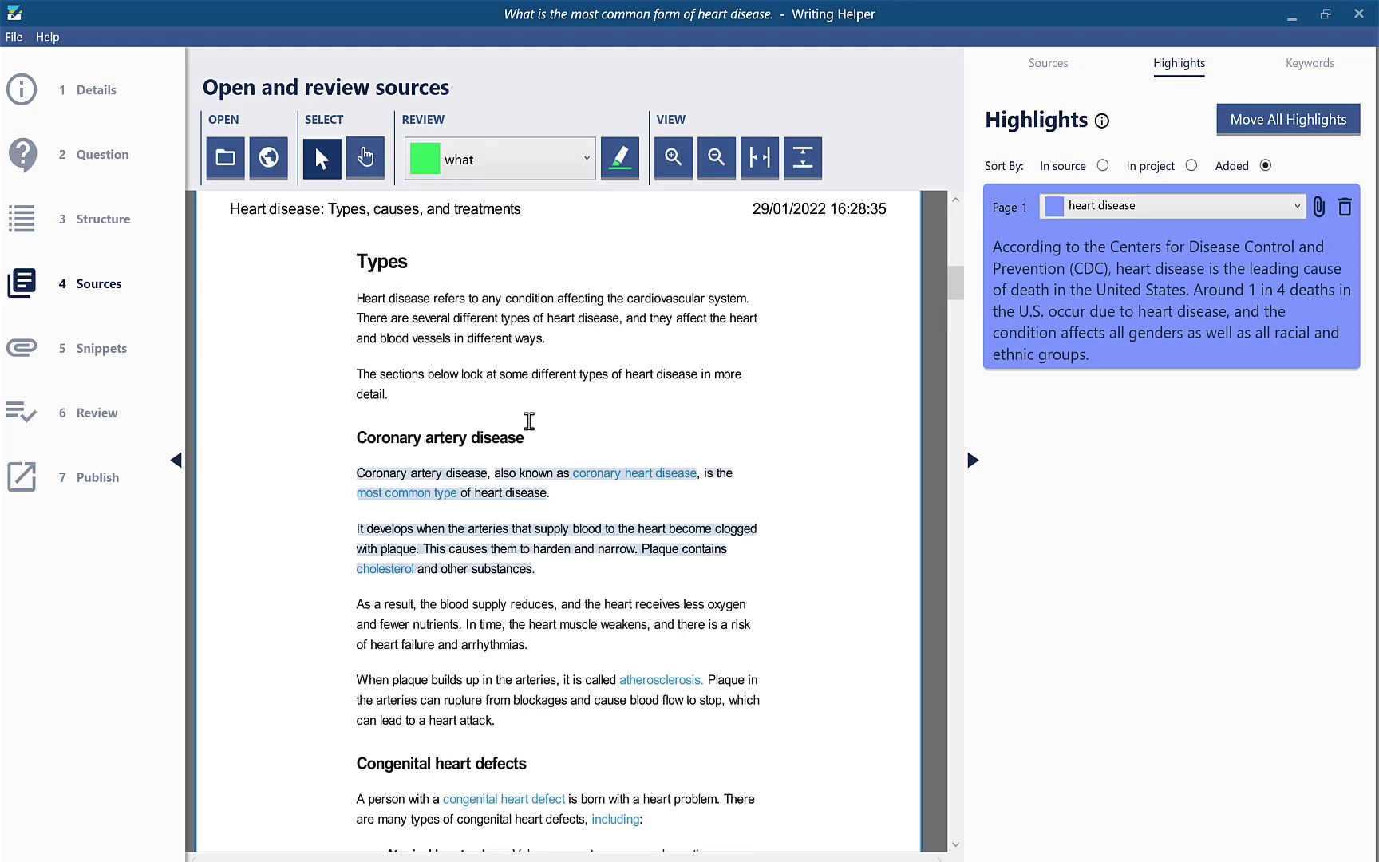
{"action": "left_click", "coordinate": [624, 155]}
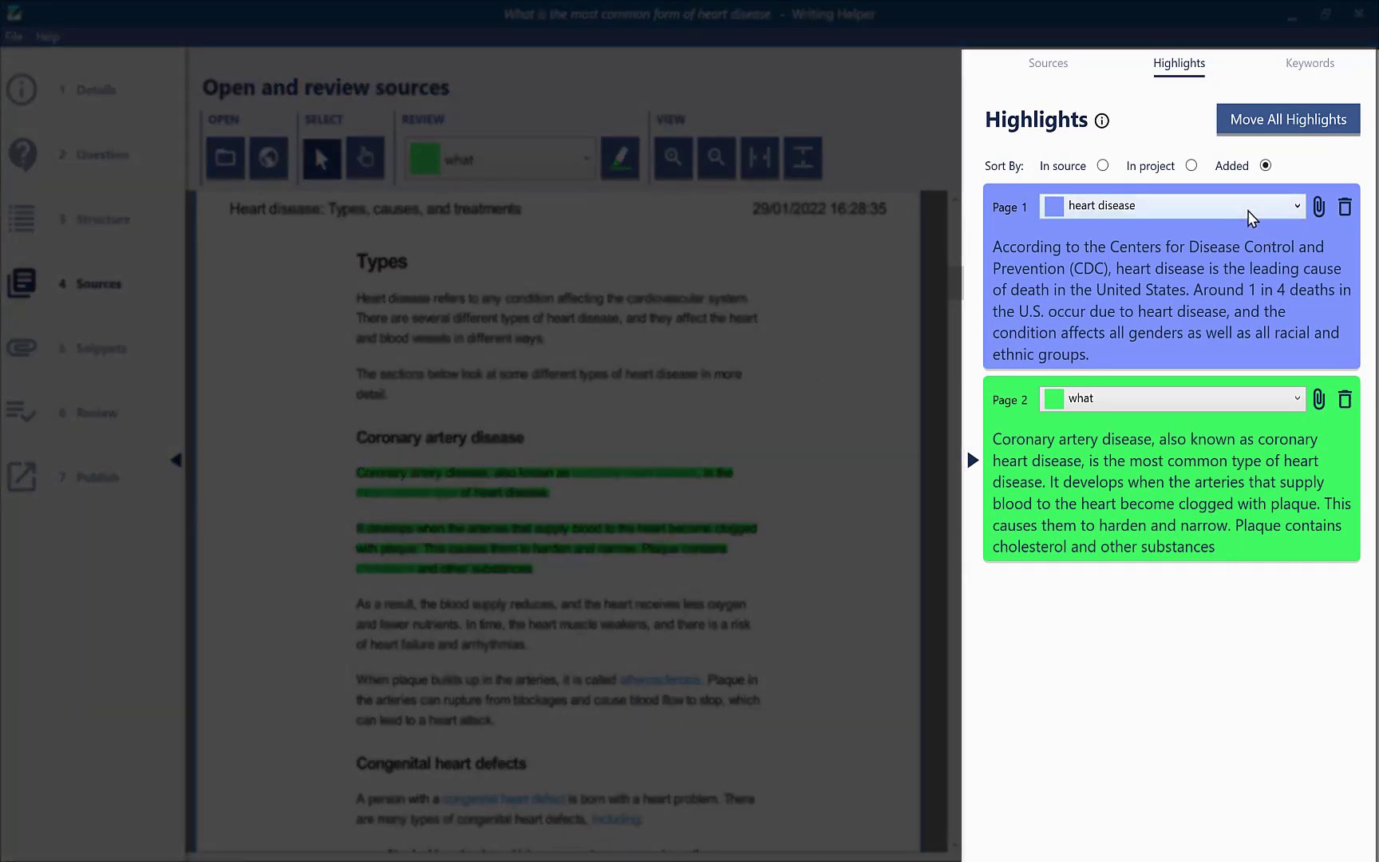
Step: Inspect the web source's citation data, including its author, publisher and publish date fields, and close it without editing
{"action": "left_click", "coordinate": [1048, 79]}
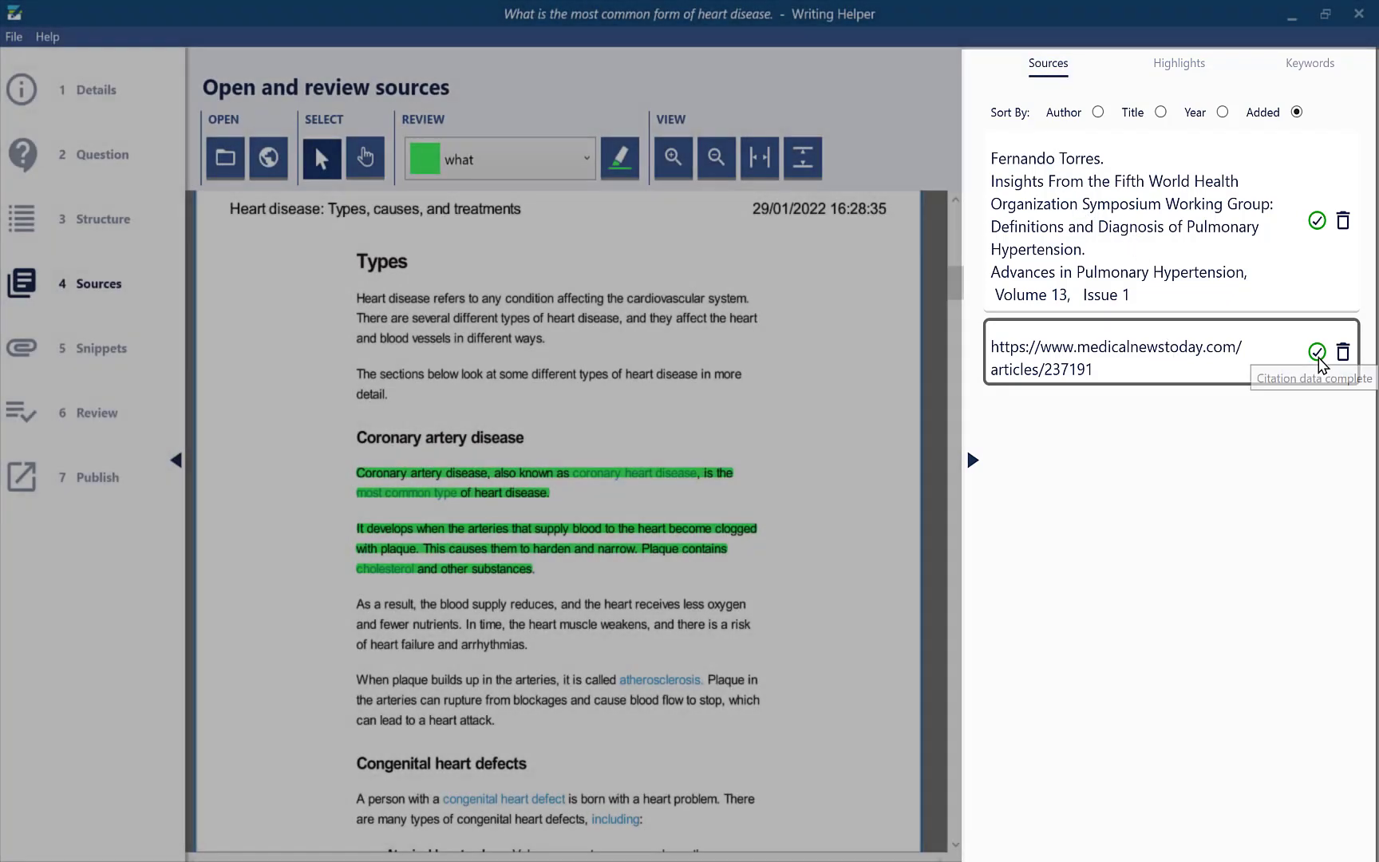
{"action": "left_click", "coordinate": [1317, 352]}
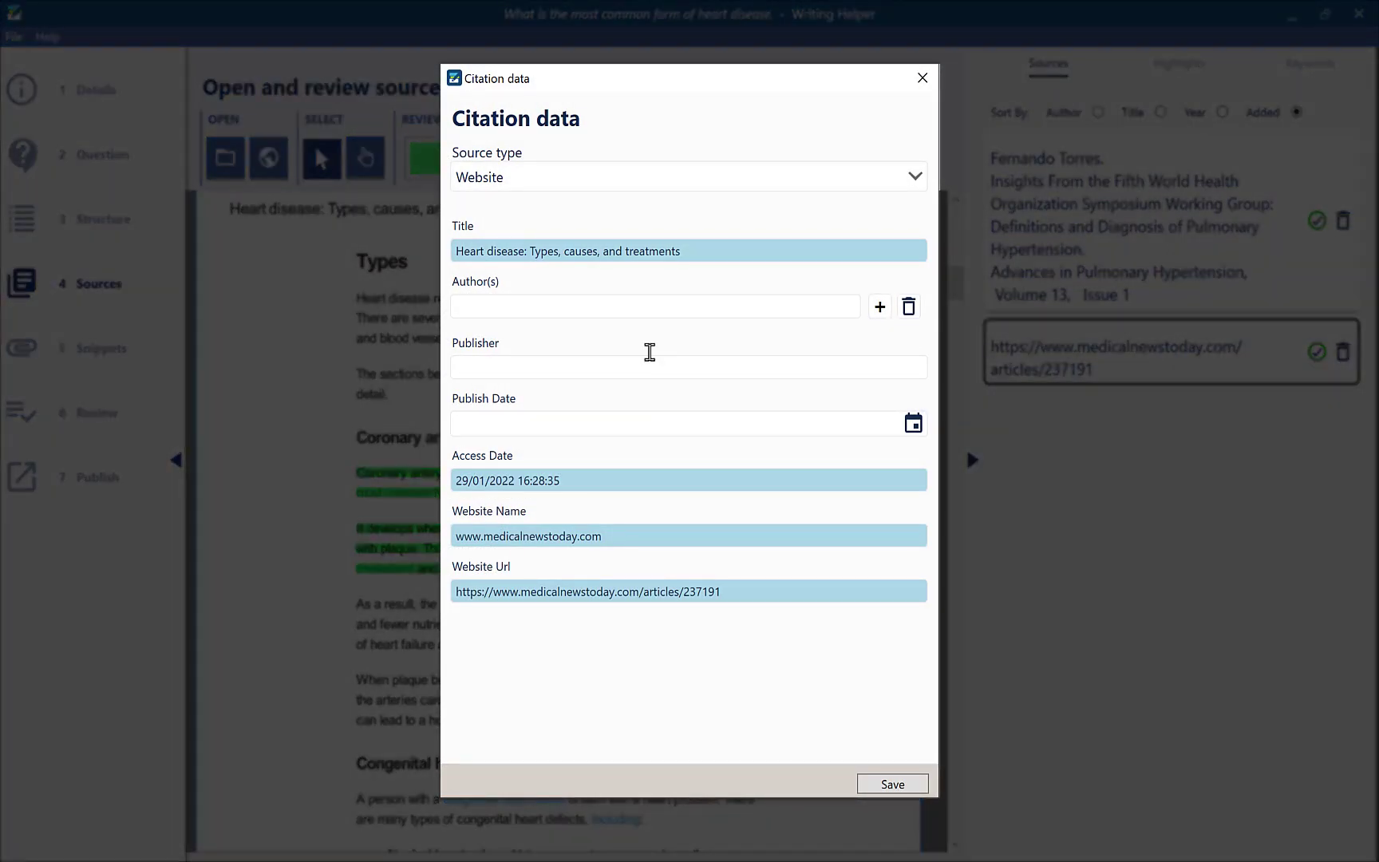
{"action": "left_click", "coordinate": [491, 307]}
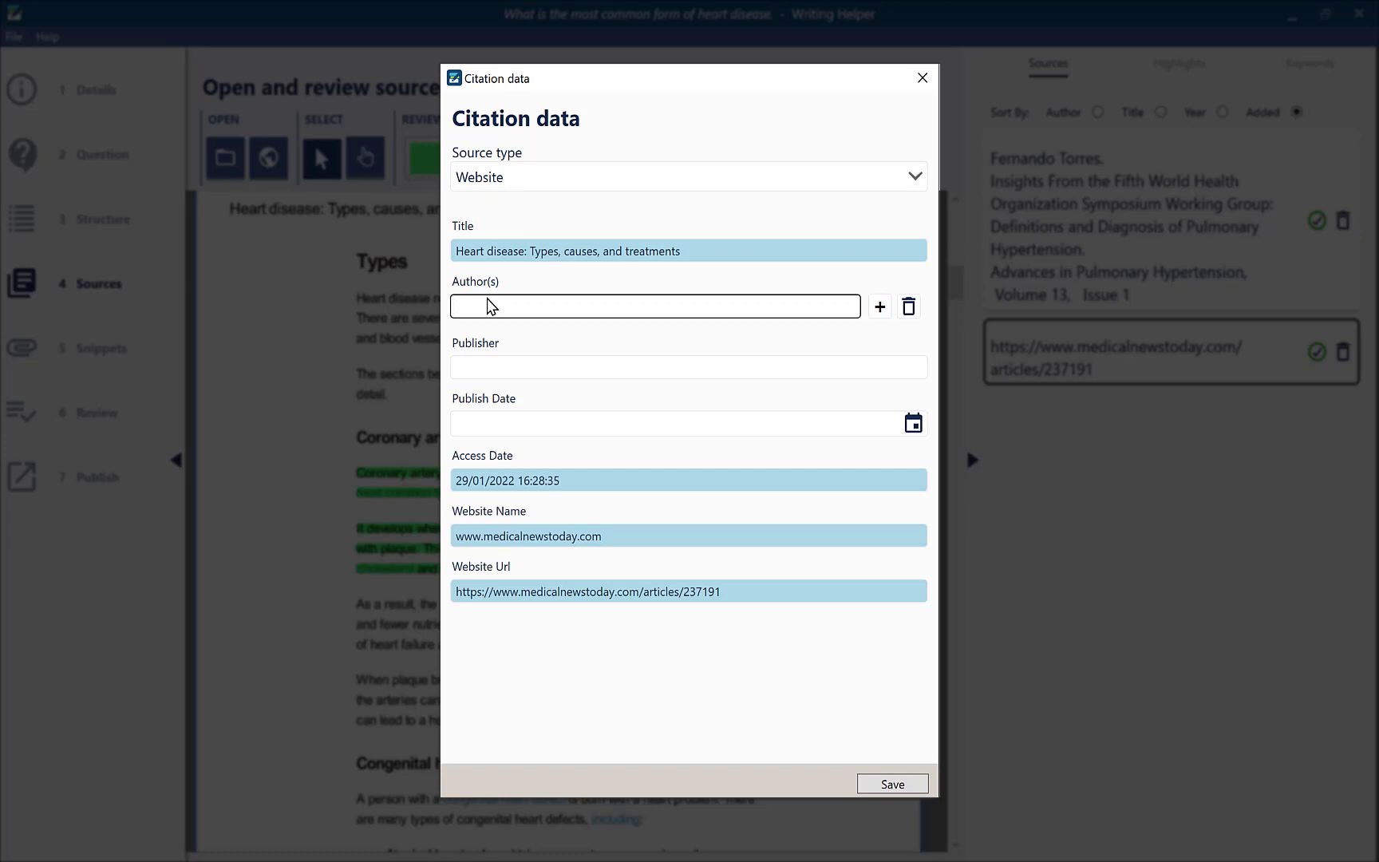
{"action": "left_click", "coordinate": [493, 369]}
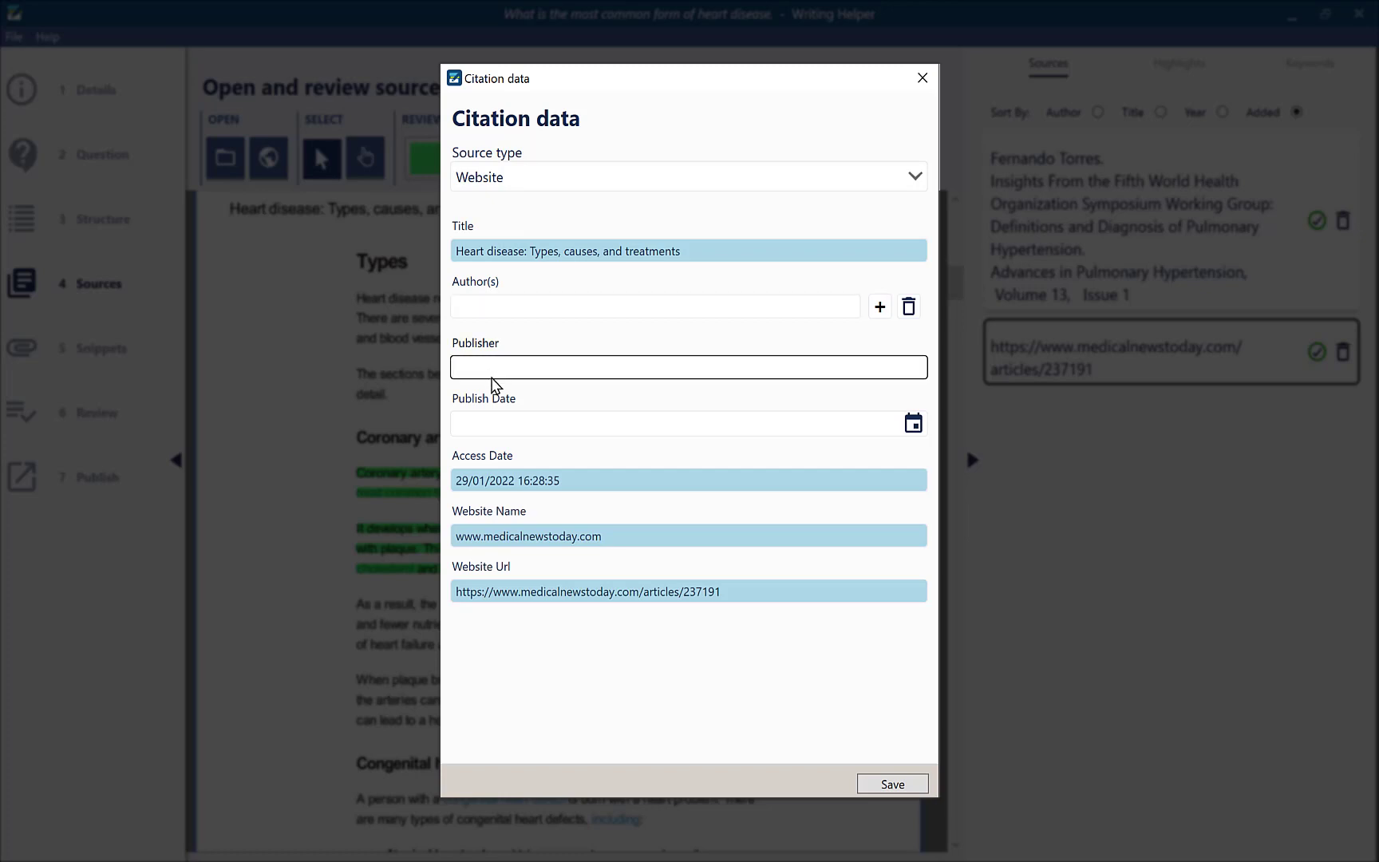
{"action": "left_click", "coordinate": [489, 426]}
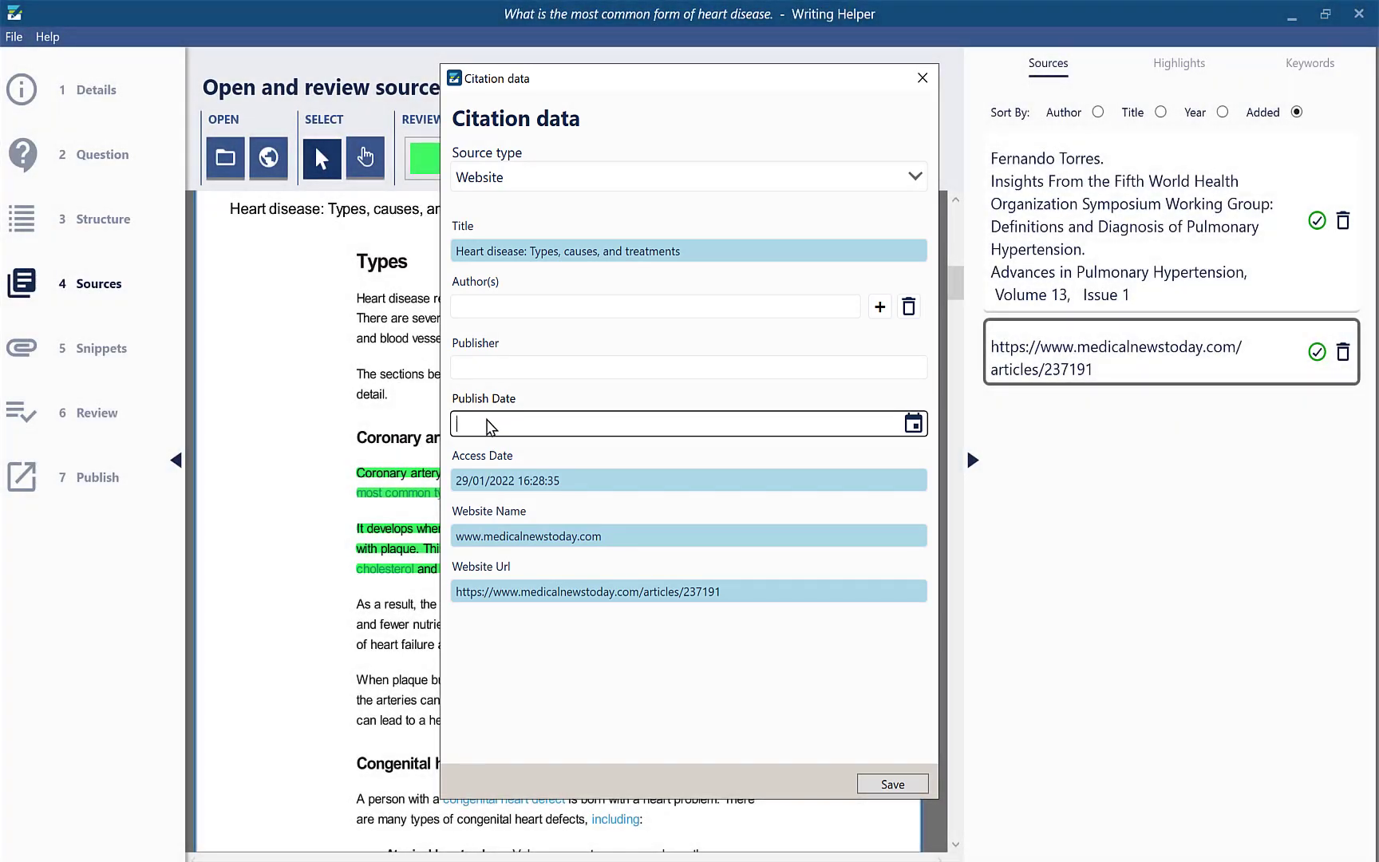
{"action": "left_click", "coordinate": [351, 370]}
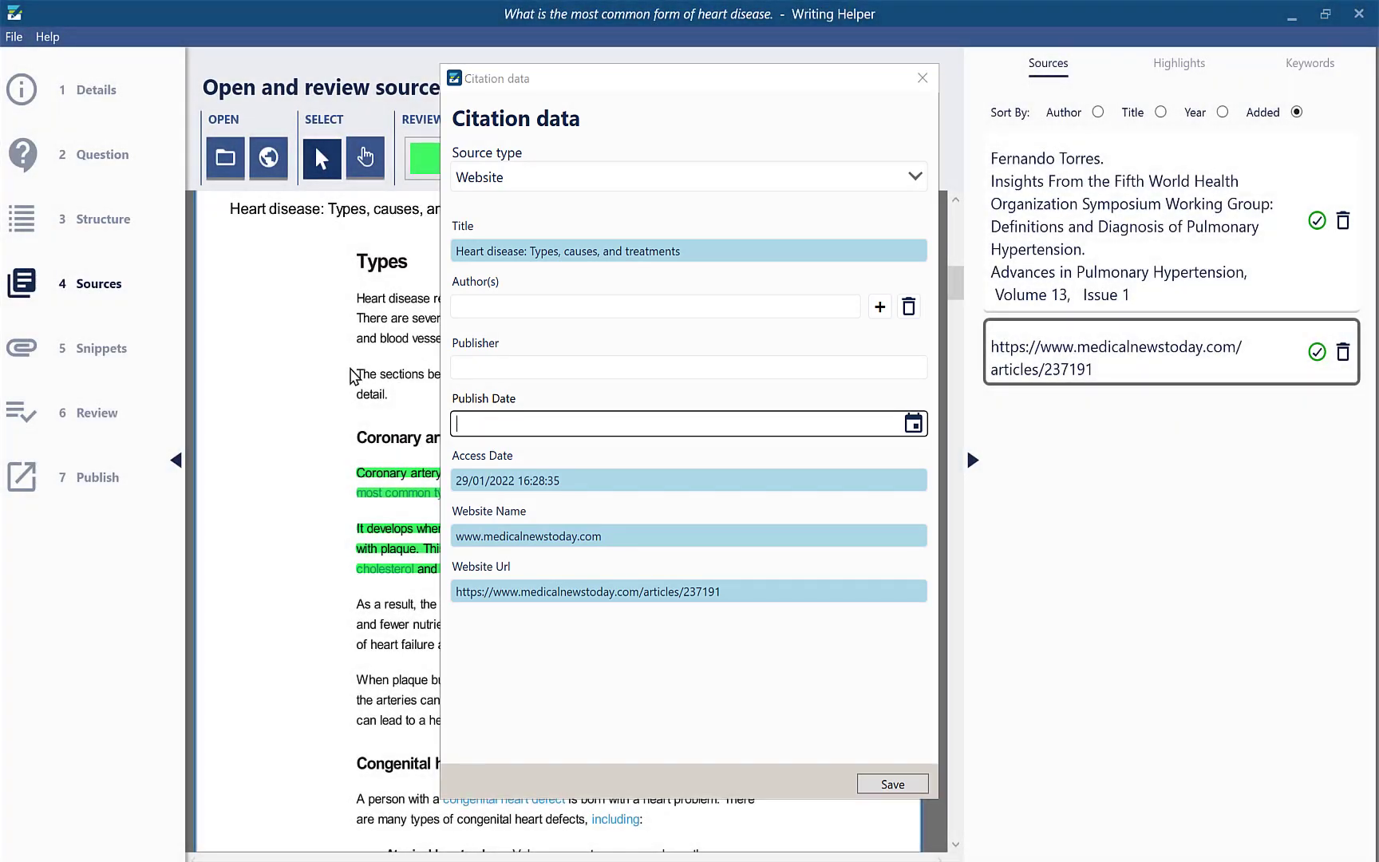
{"action": "left_click", "coordinate": [923, 78]}
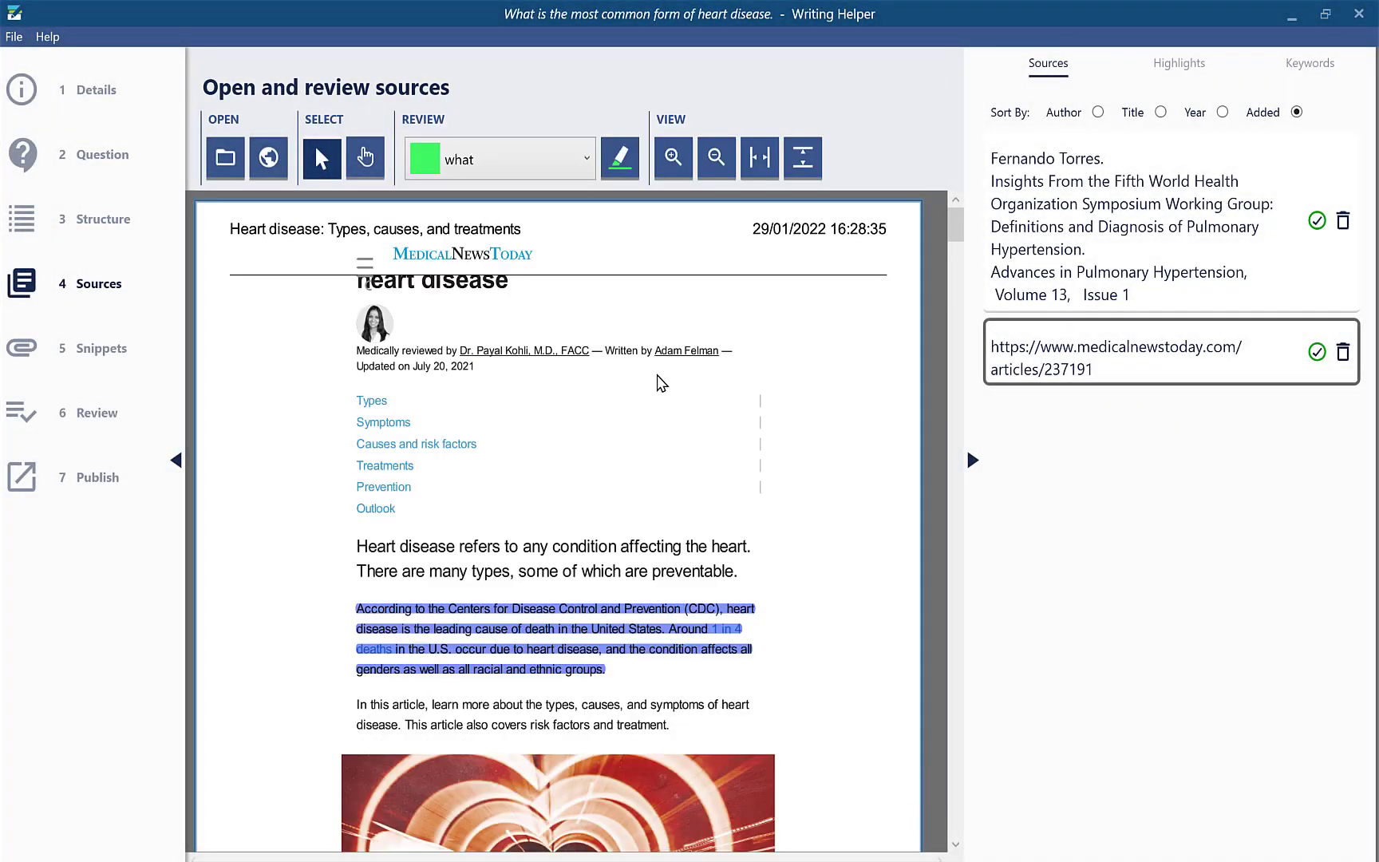
Step: Look through the web article to its end for publication details and recheck the source's citation data
{"action": "left_click_drag", "start_coordinate": [955, 225], "coordinate": [950, 799]}
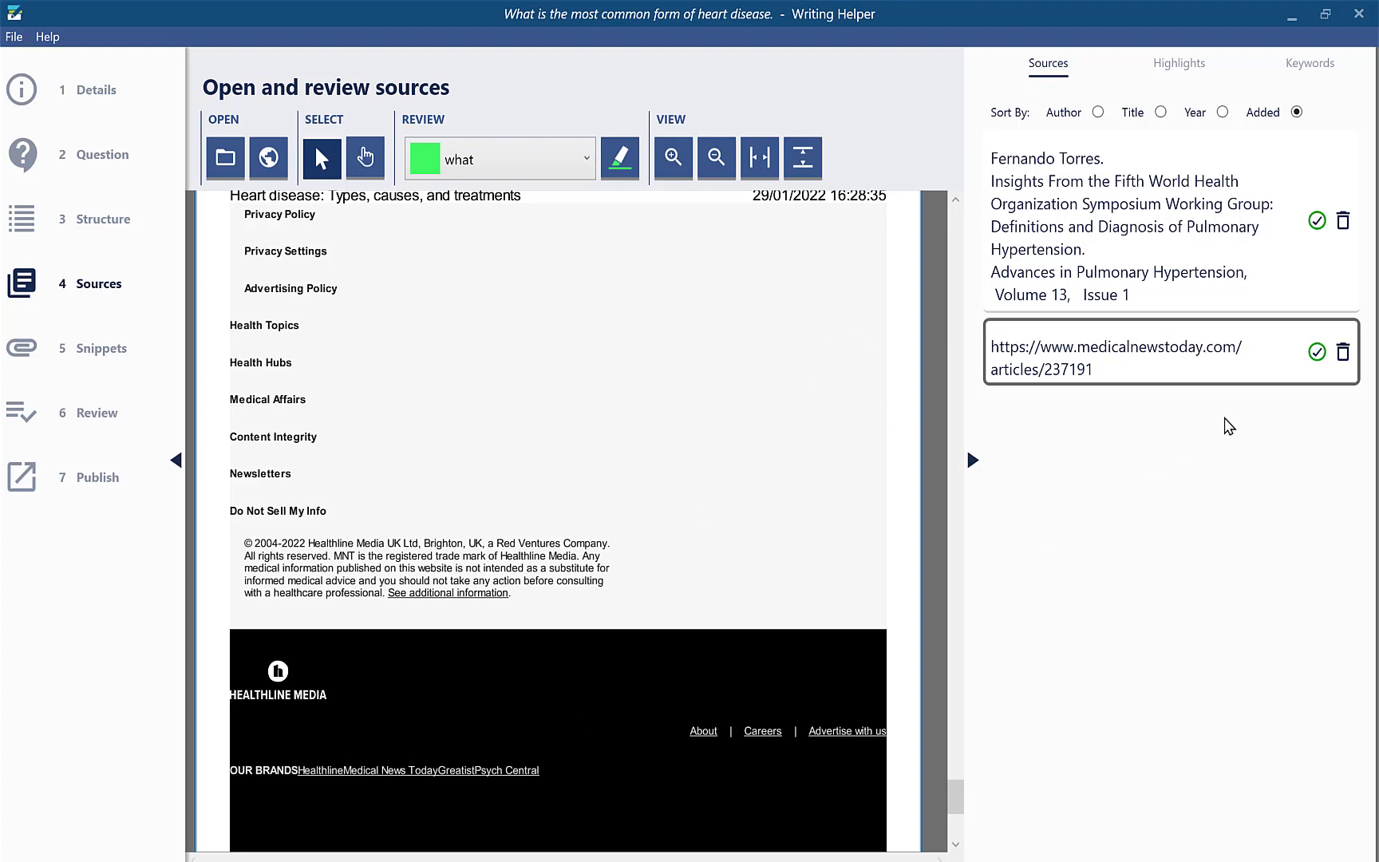
{"action": "left_click", "coordinate": [1316, 351]}
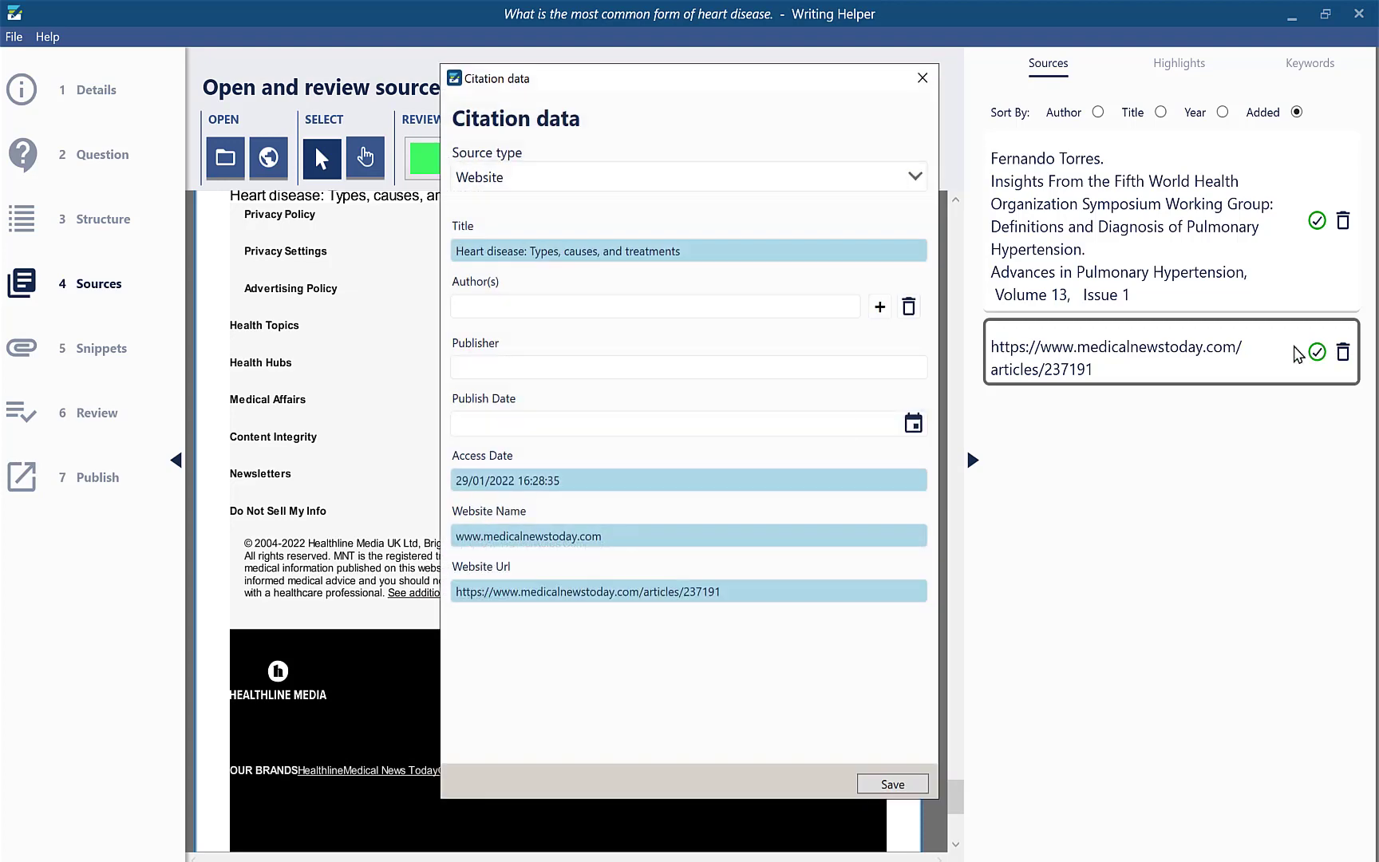
{"action": "left_click", "coordinate": [922, 77]}
{"action": "scroll", "coordinate": [717, 359], "scroll_direction": "up", "scroll_amount": 10}
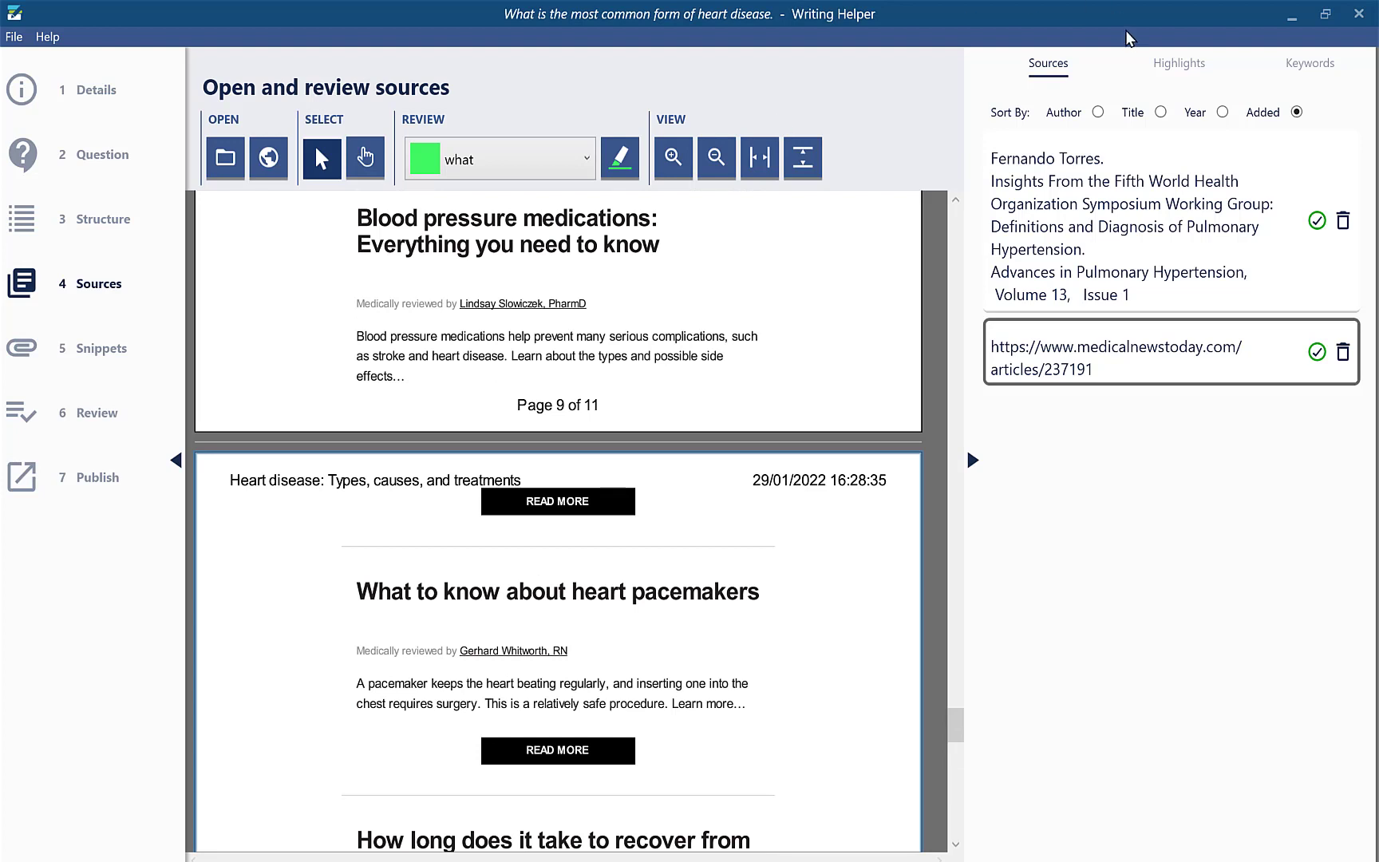
Step: Check the snippets outline, and move all of the web article's highlights into the snippets
{"action": "left_click", "coordinate": [1177, 62]}
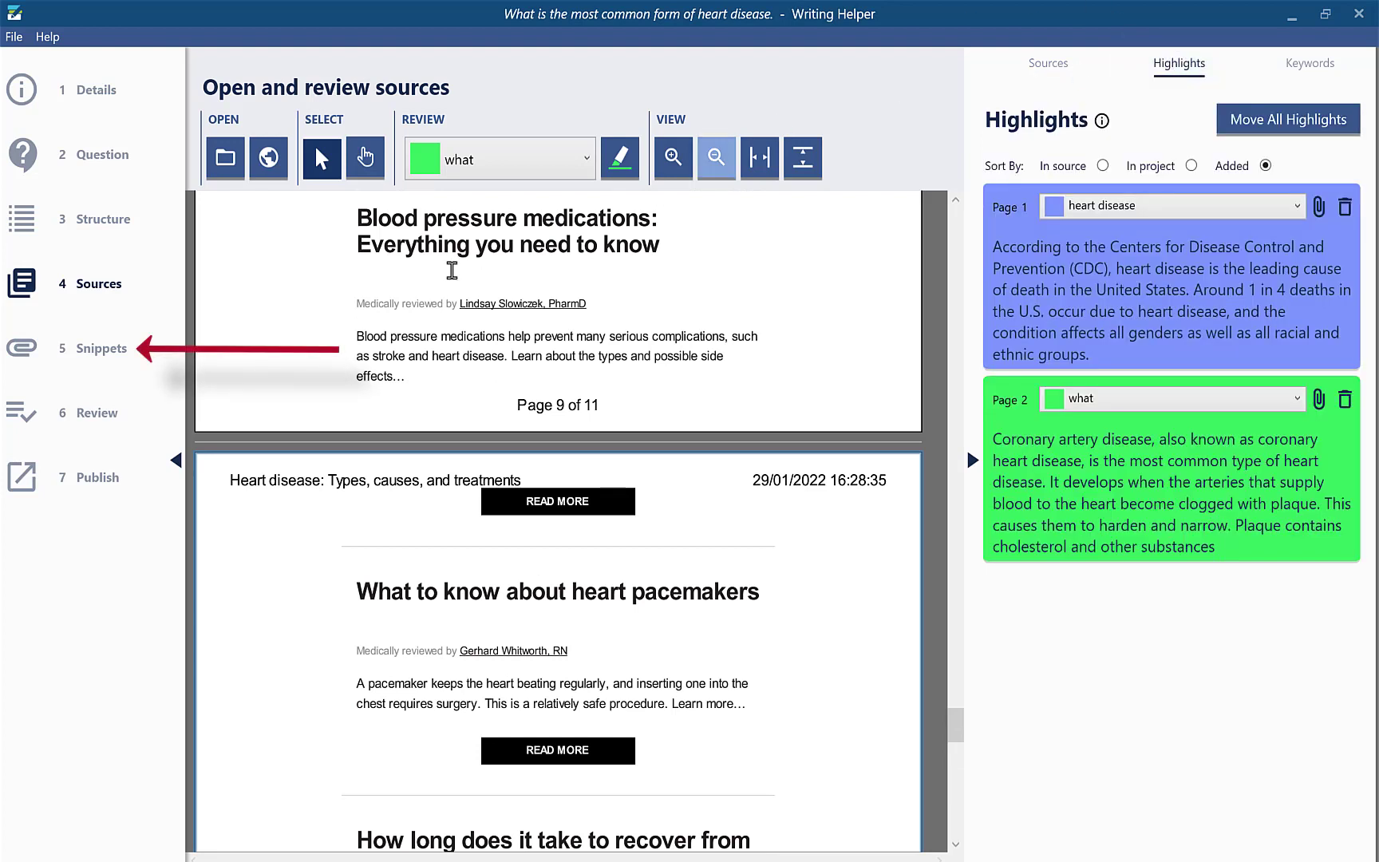
{"action": "left_click", "coordinate": [101, 361]}
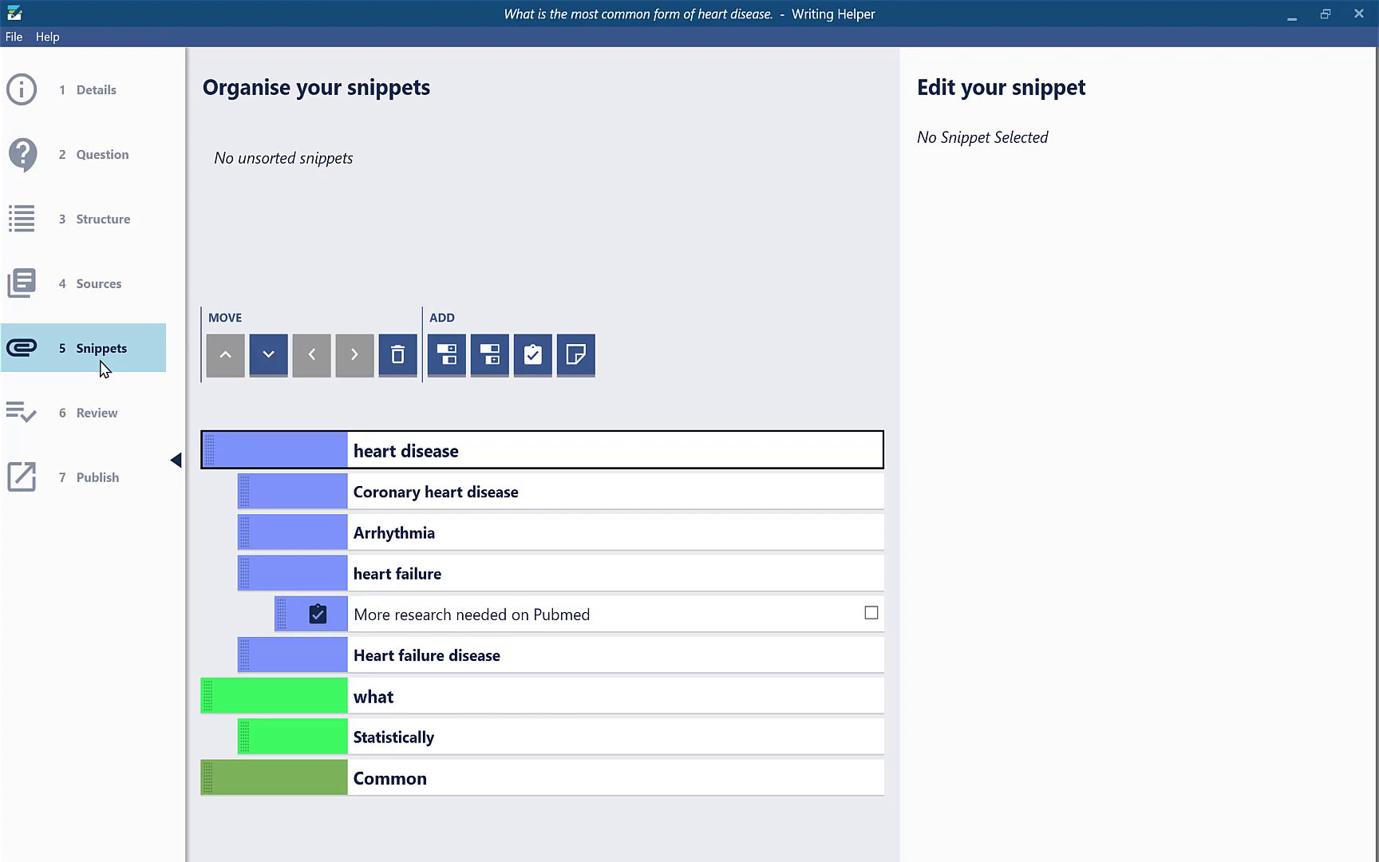
{"action": "left_click", "coordinate": [83, 270]}
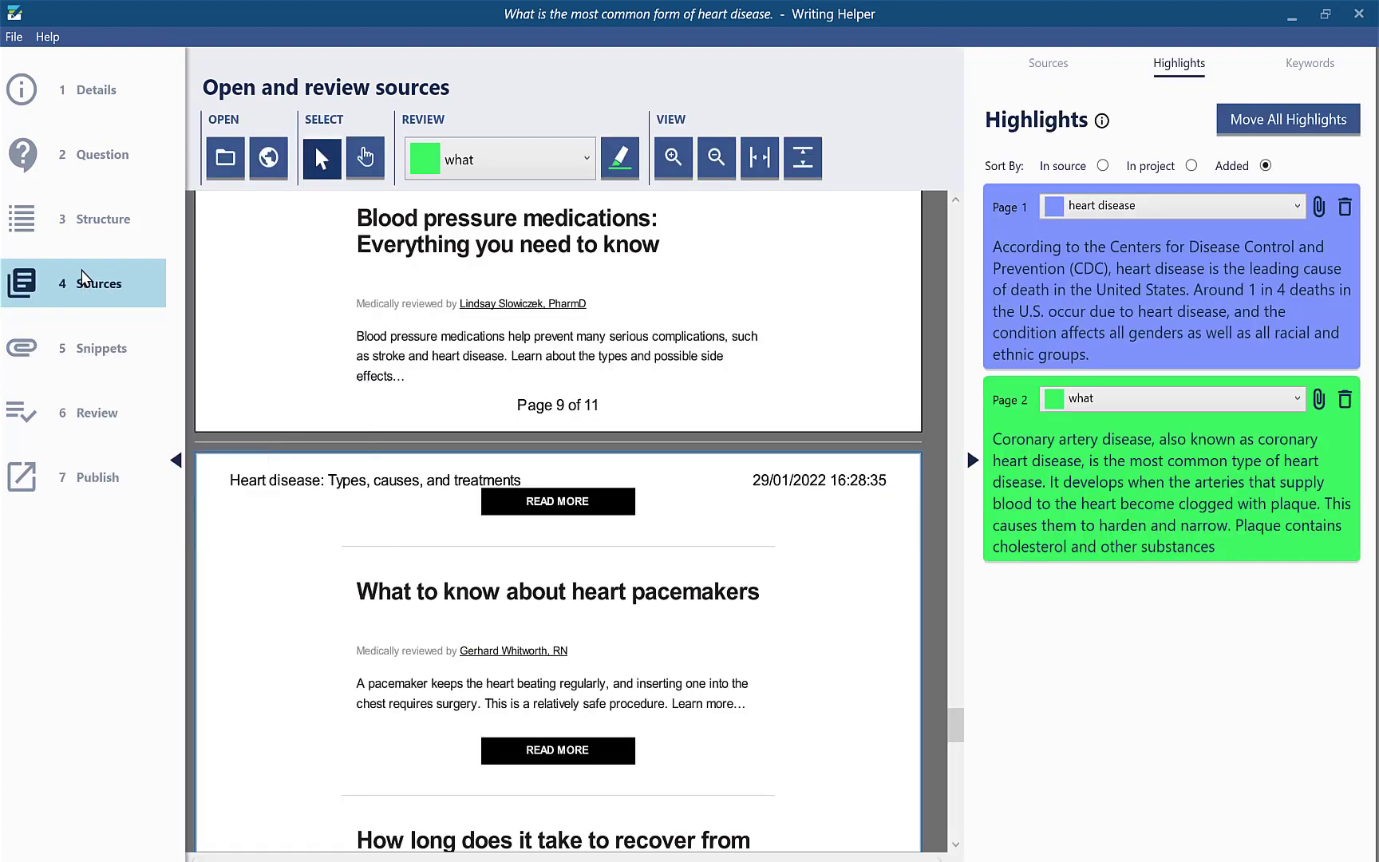
{"action": "left_click", "coordinate": [1280, 123]}
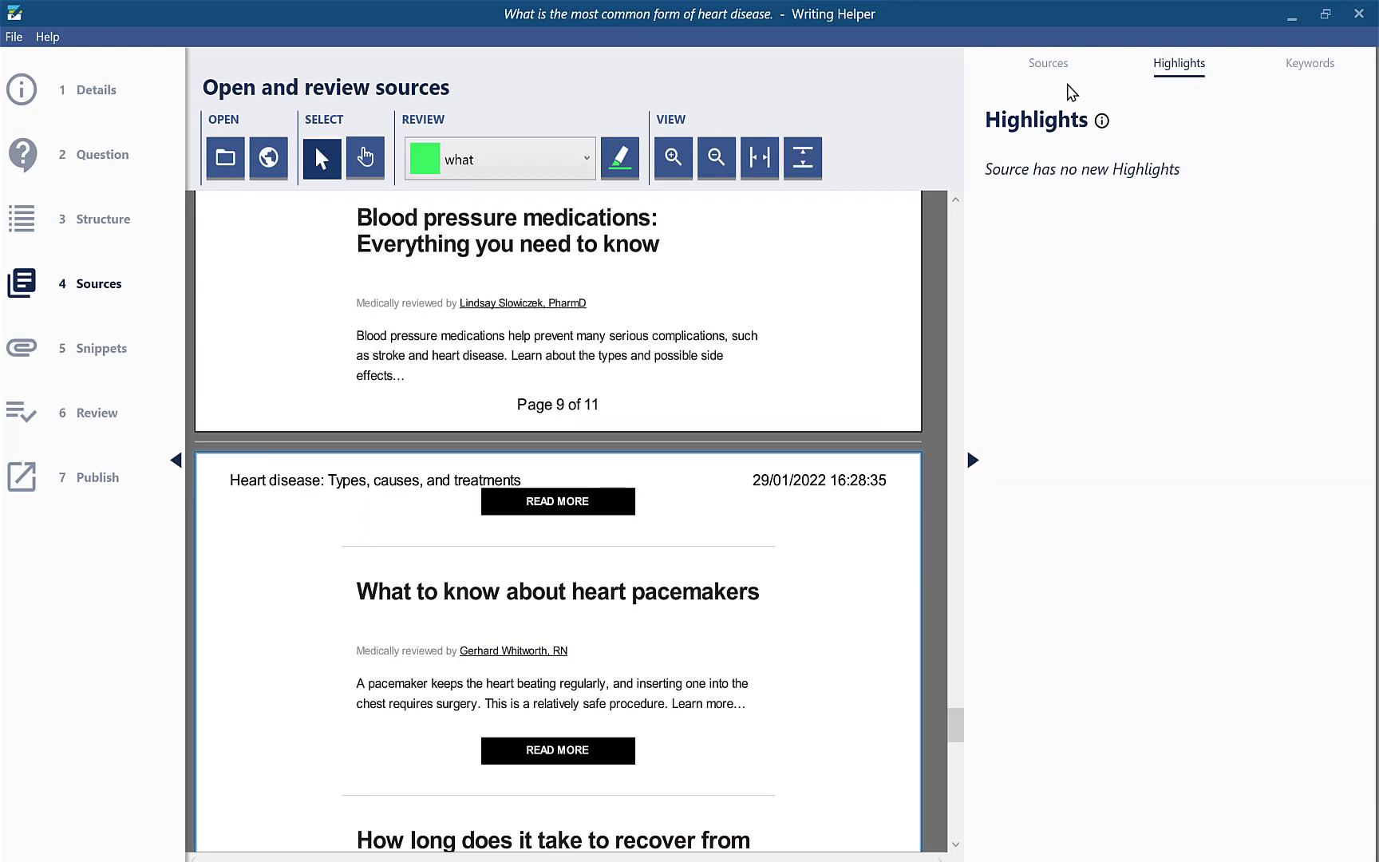
Step: Open the pulmonary hypertension journal source and move all of its highlights into the snippets
{"action": "left_click", "coordinate": [1046, 74]}
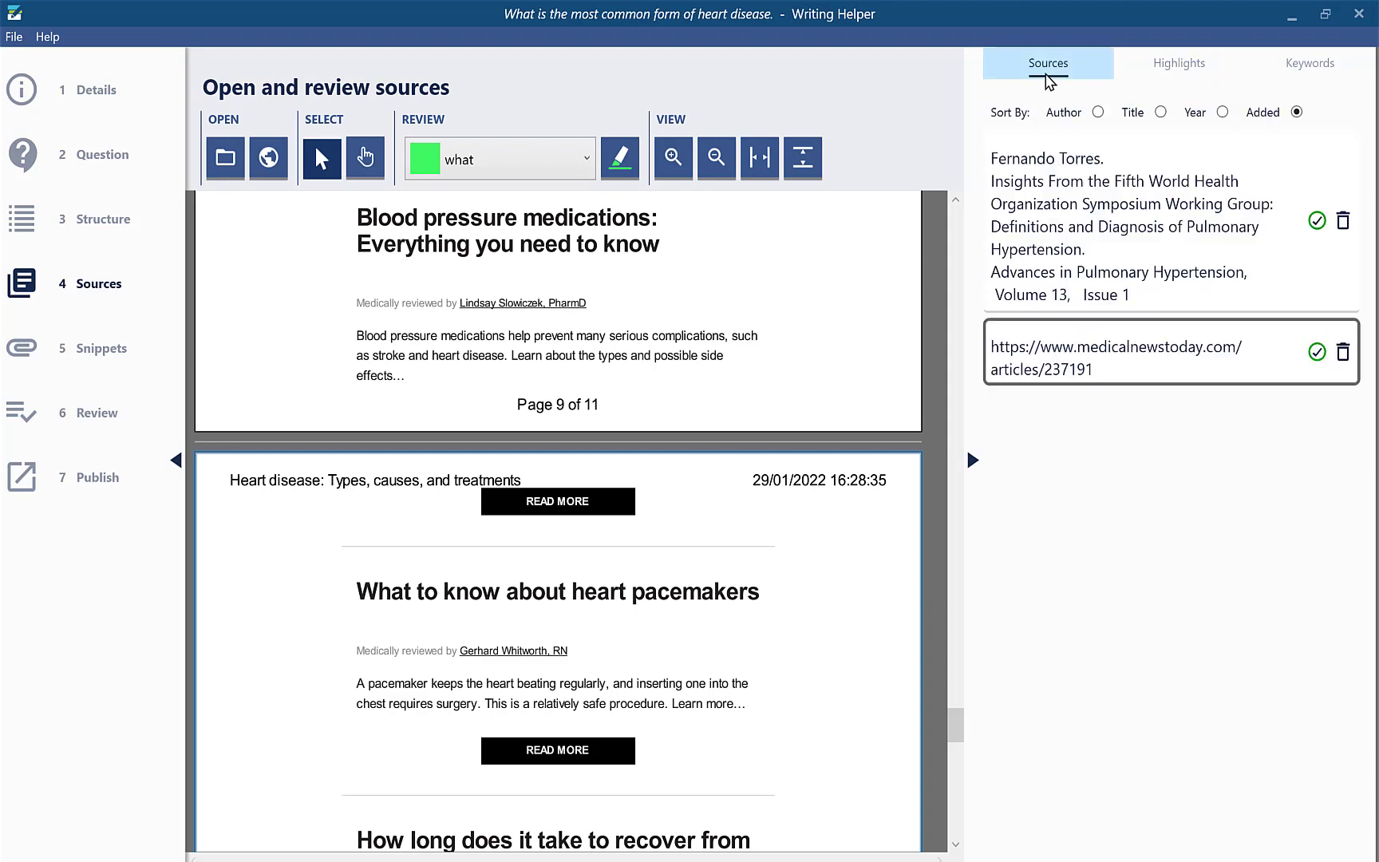
{"action": "left_click", "coordinate": [1107, 218]}
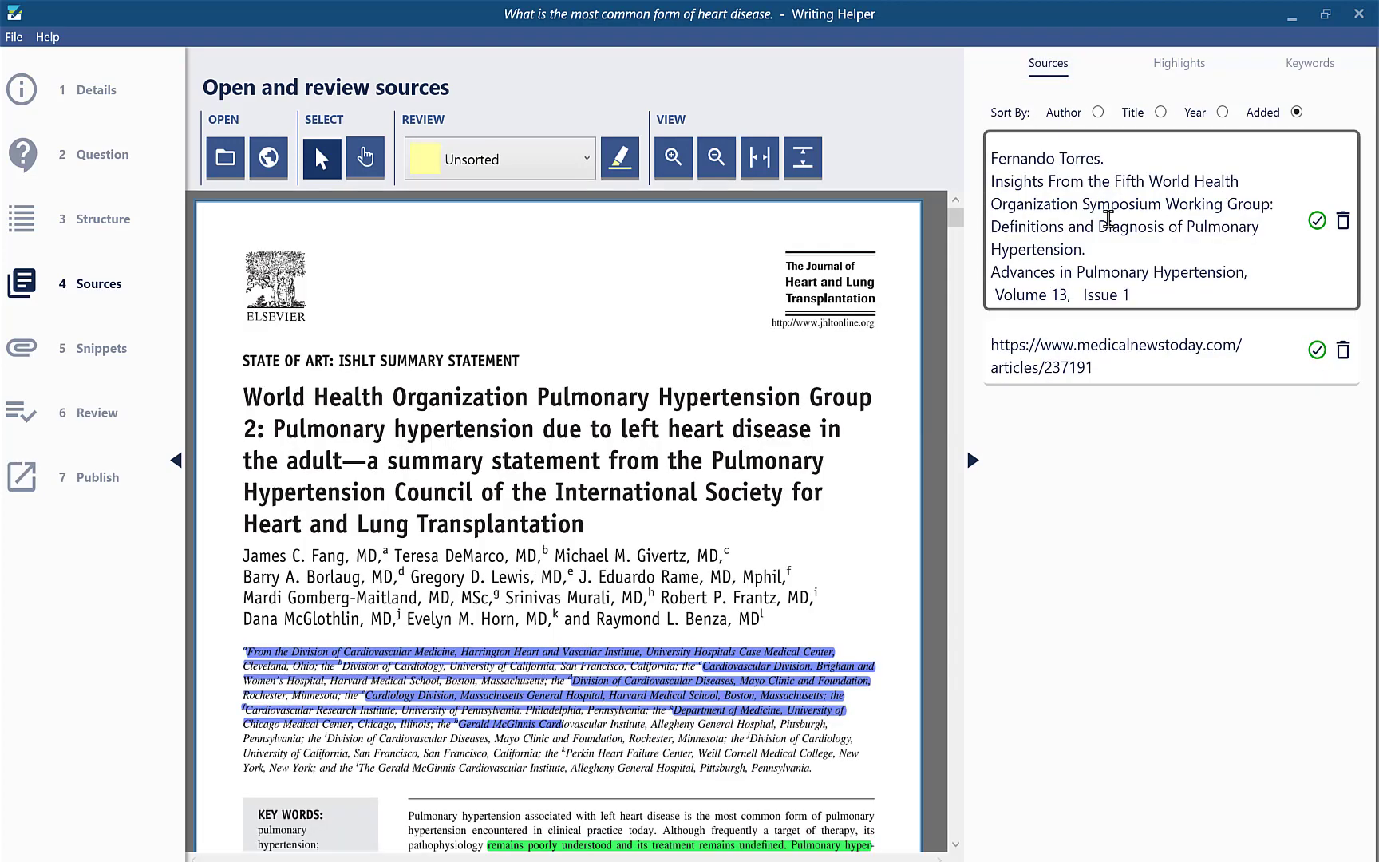
{"action": "left_click", "coordinate": [1179, 72]}
{"action": "left_click", "coordinate": [1258, 123]}
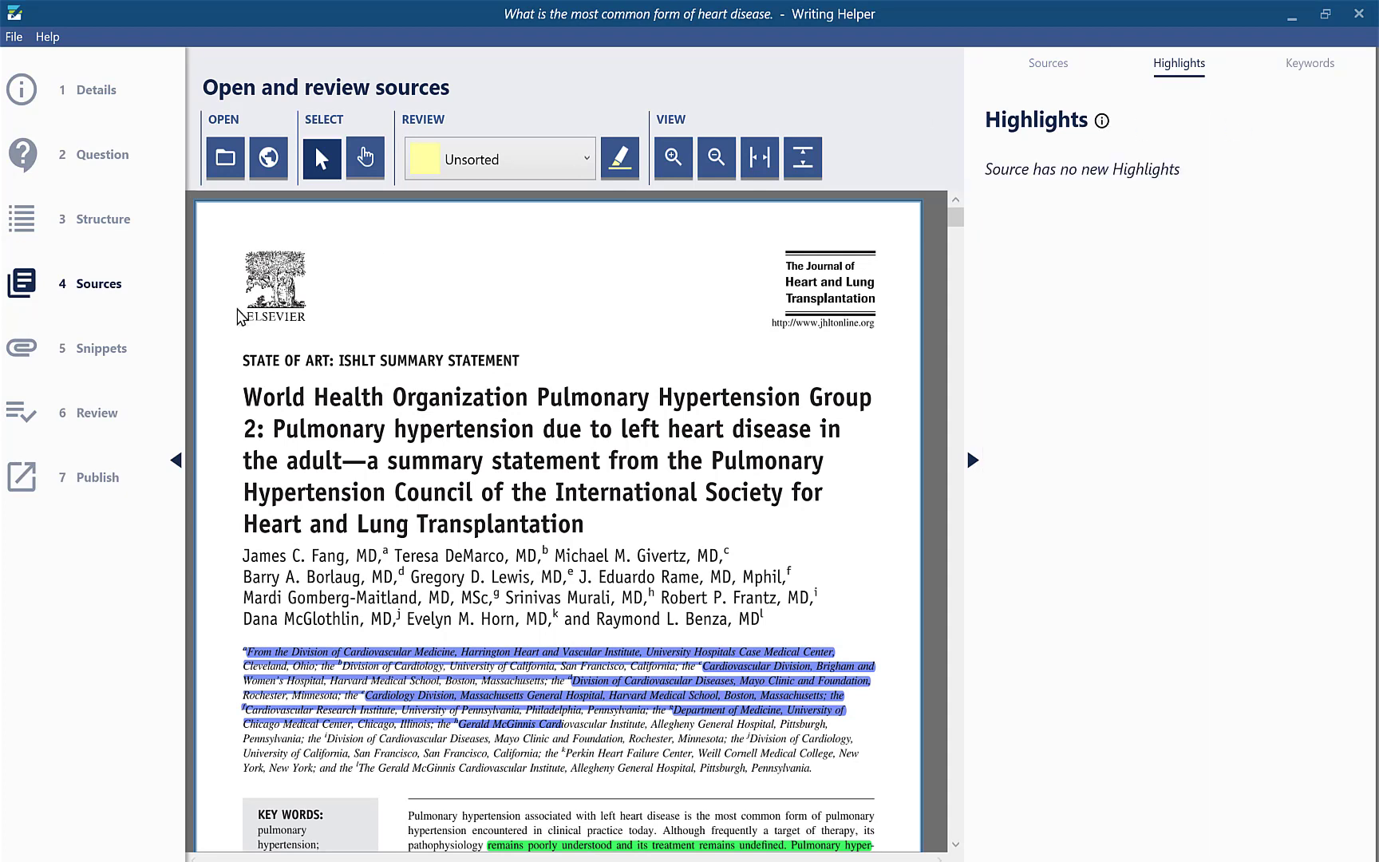
Step: In the snippets outline, move the CDC snippet under "Coronary heart disease" and the Division of Cardiovascular Medicine snippet under "Arrhythmia"
{"action": "left_click", "coordinate": [88, 351]}
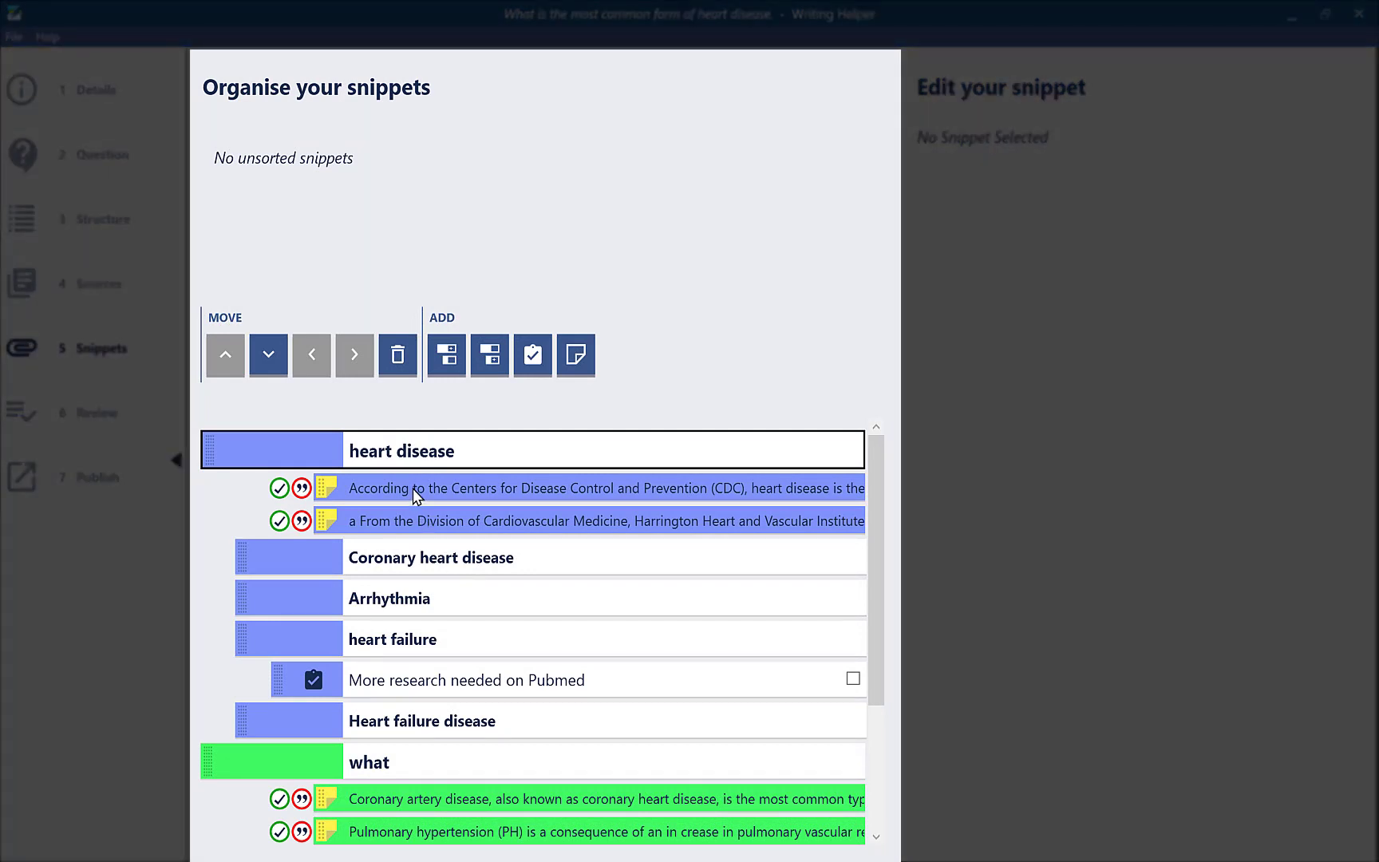
{"action": "left_click_drag", "start_coordinate": [413, 489], "coordinate": [366, 585]}
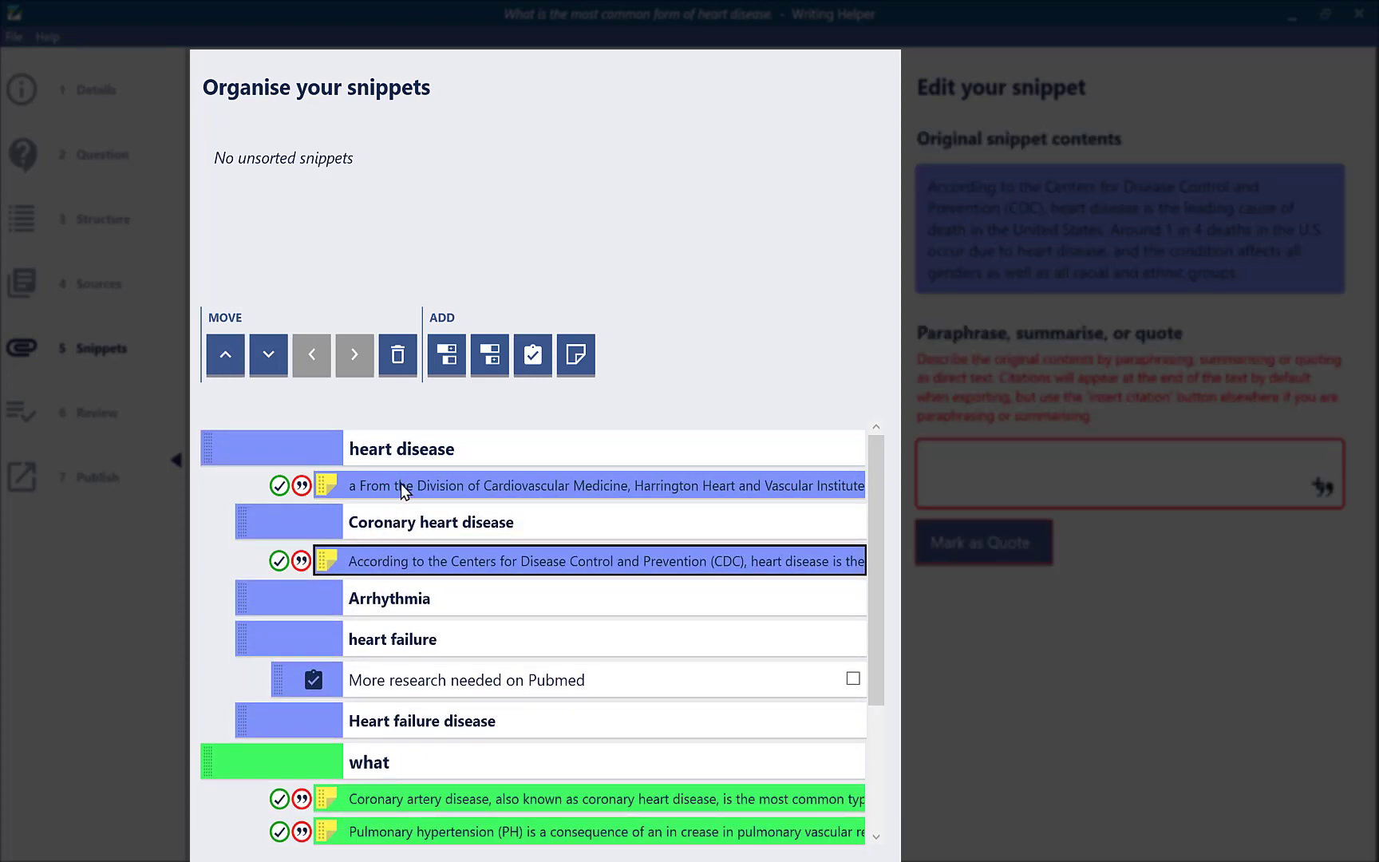
{"action": "left_click_drag", "start_coordinate": [404, 488], "coordinate": [372, 613]}
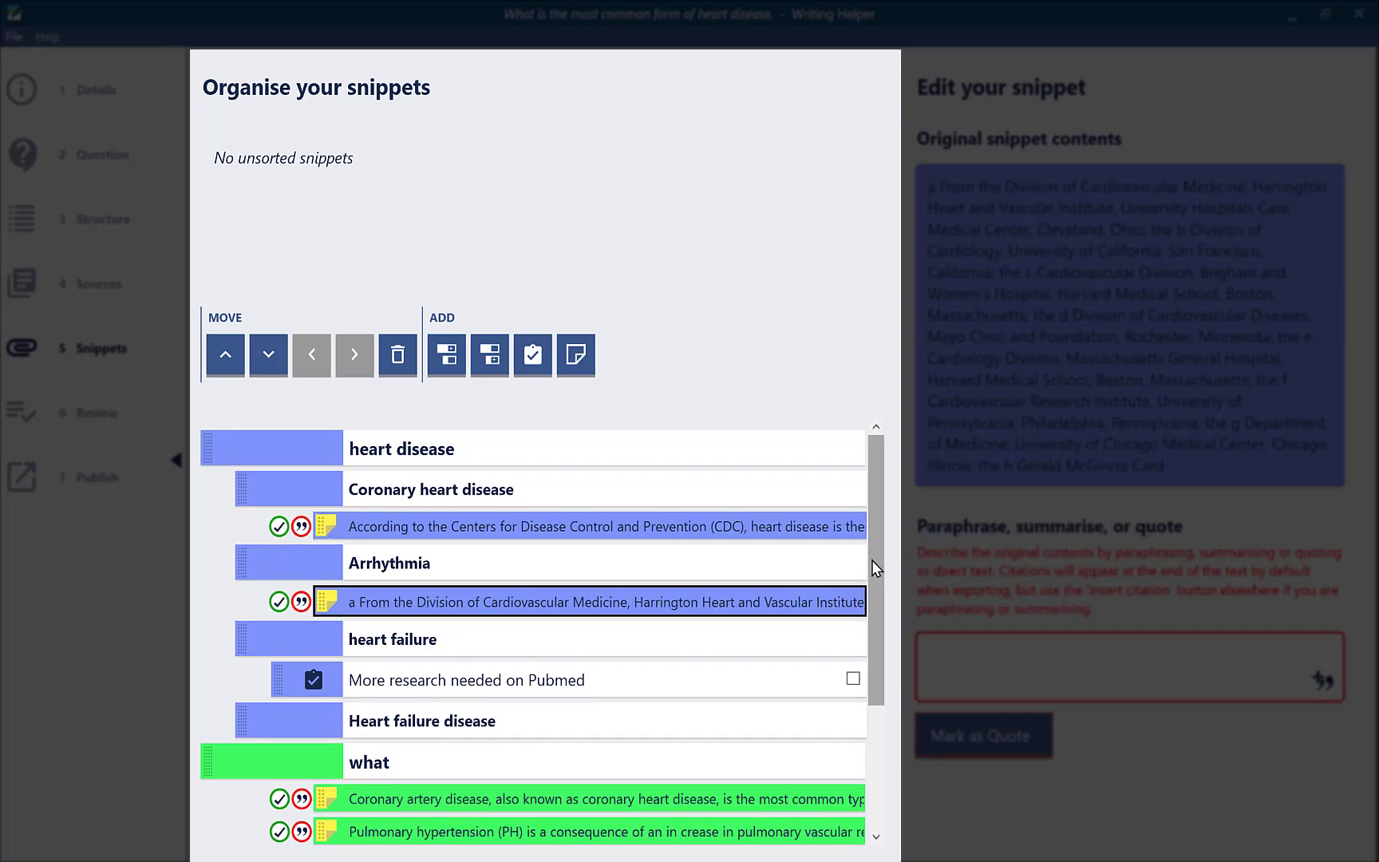
Step: Move the "remains poorly understood" and "Pulmonary hypertension (PH)" snippets from "what" to its "Statistically" subsection
{"action": "left_click_drag", "start_coordinate": [876, 560], "coordinate": [884, 677]}
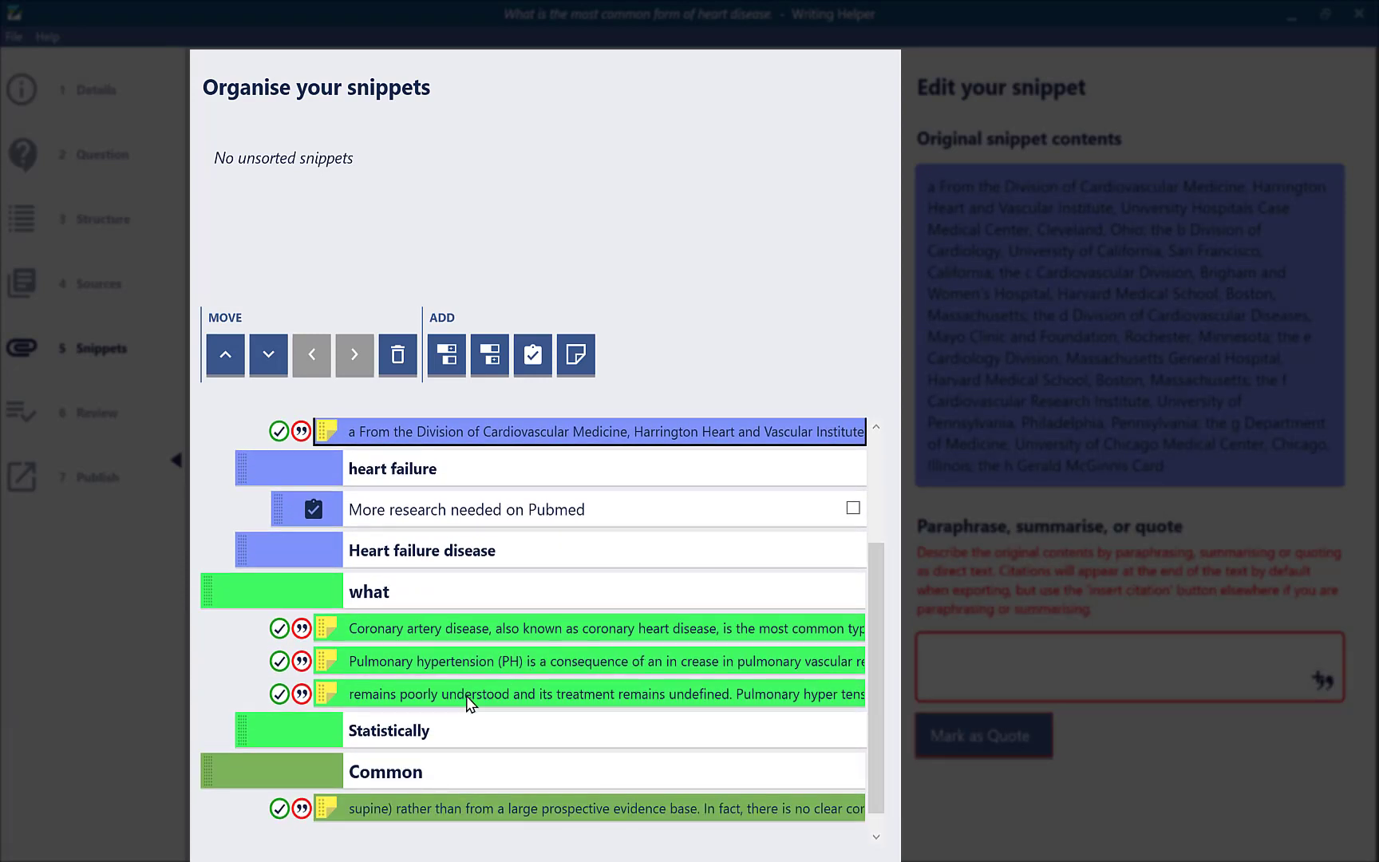
{"action": "left_click_drag", "start_coordinate": [461, 700], "coordinate": [370, 714]}
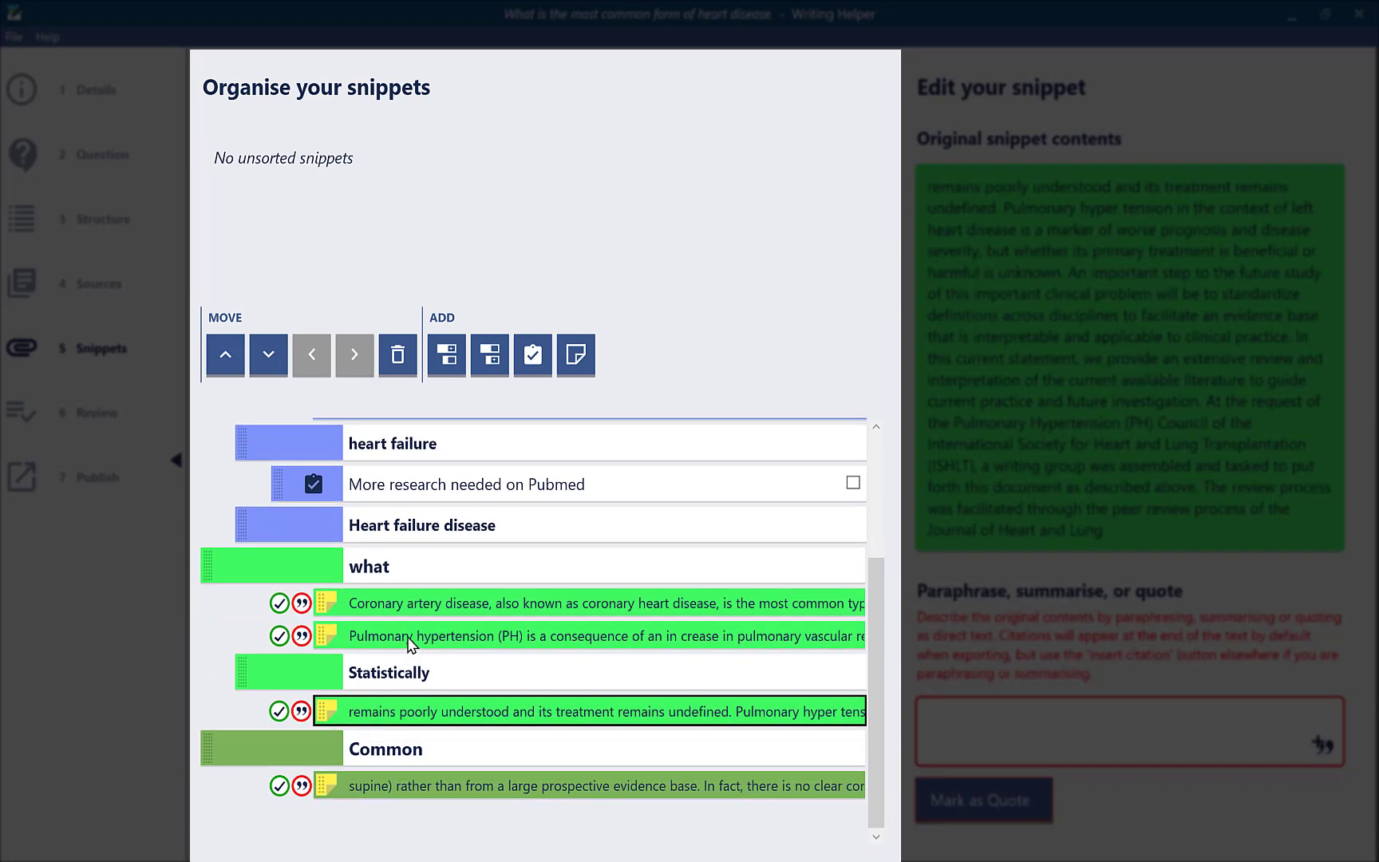
{"action": "left_click_drag", "start_coordinate": [405, 643], "coordinate": [319, 703]}
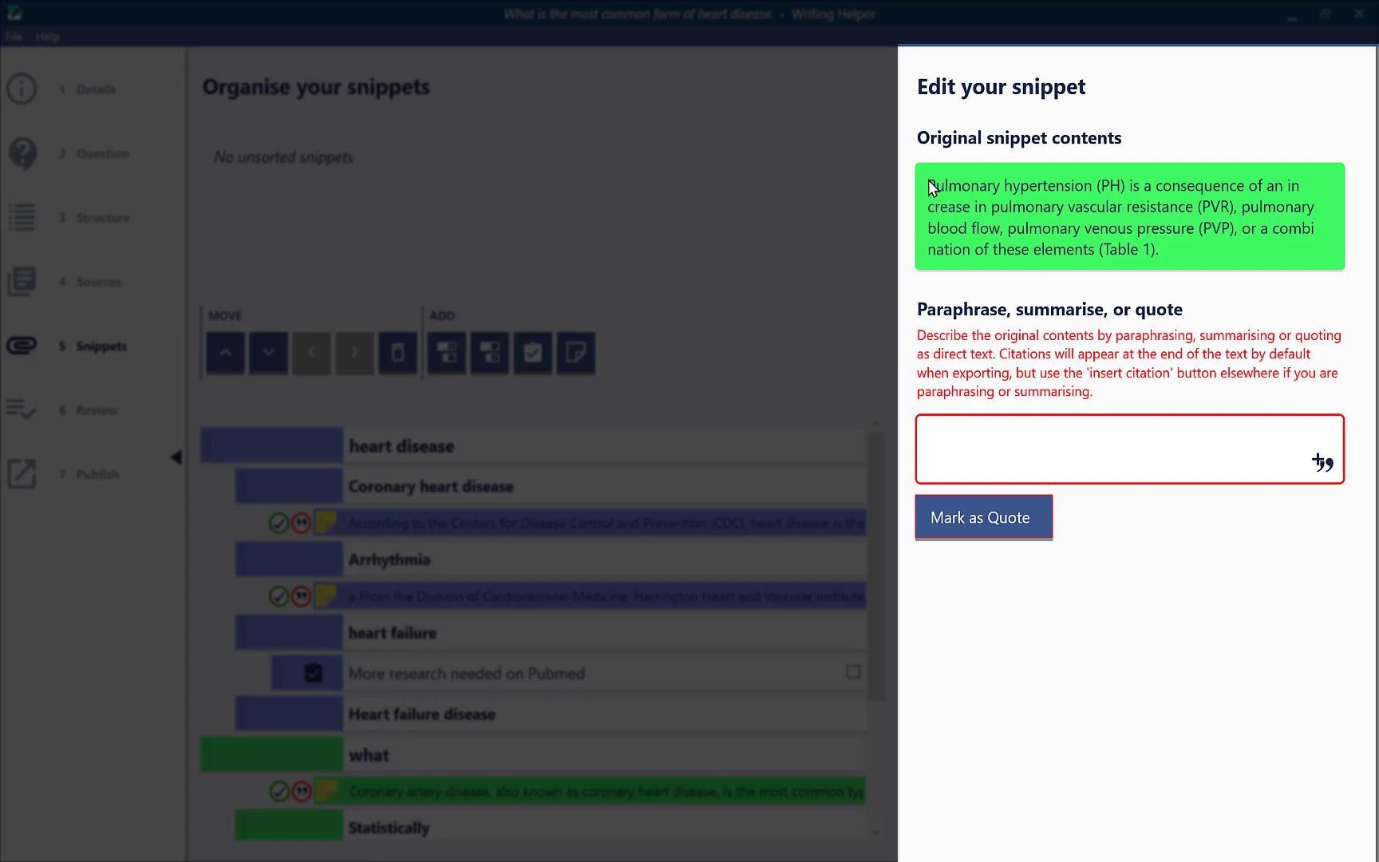
Step: Copy the pulmonary hypertension snippet's original wording, up to "nation of these elements", into its paraphrase text
{"action": "left_click_drag", "start_coordinate": [929, 187], "coordinate": [1163, 249]}
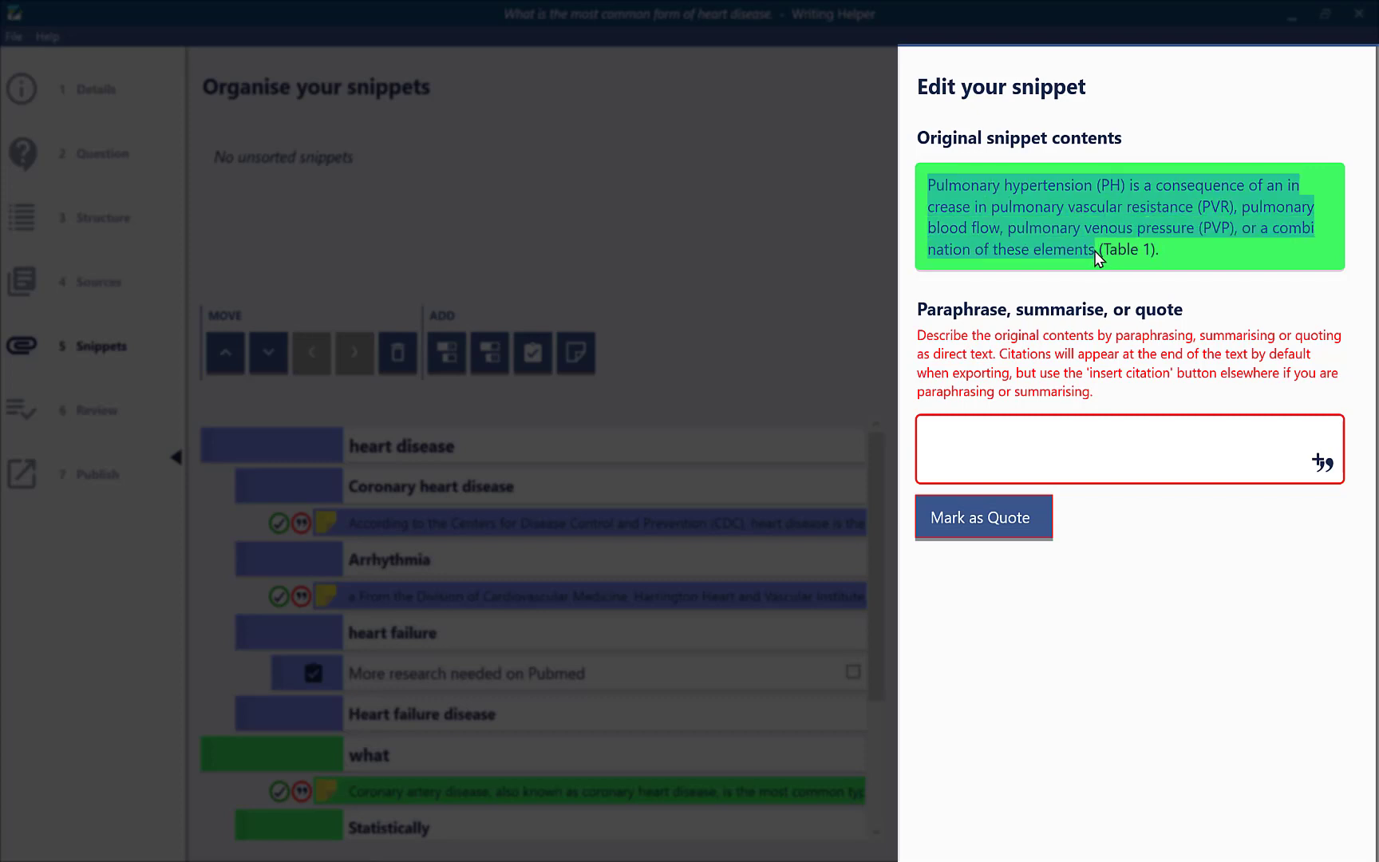
{"action": "left_click", "coordinate": [972, 441]}
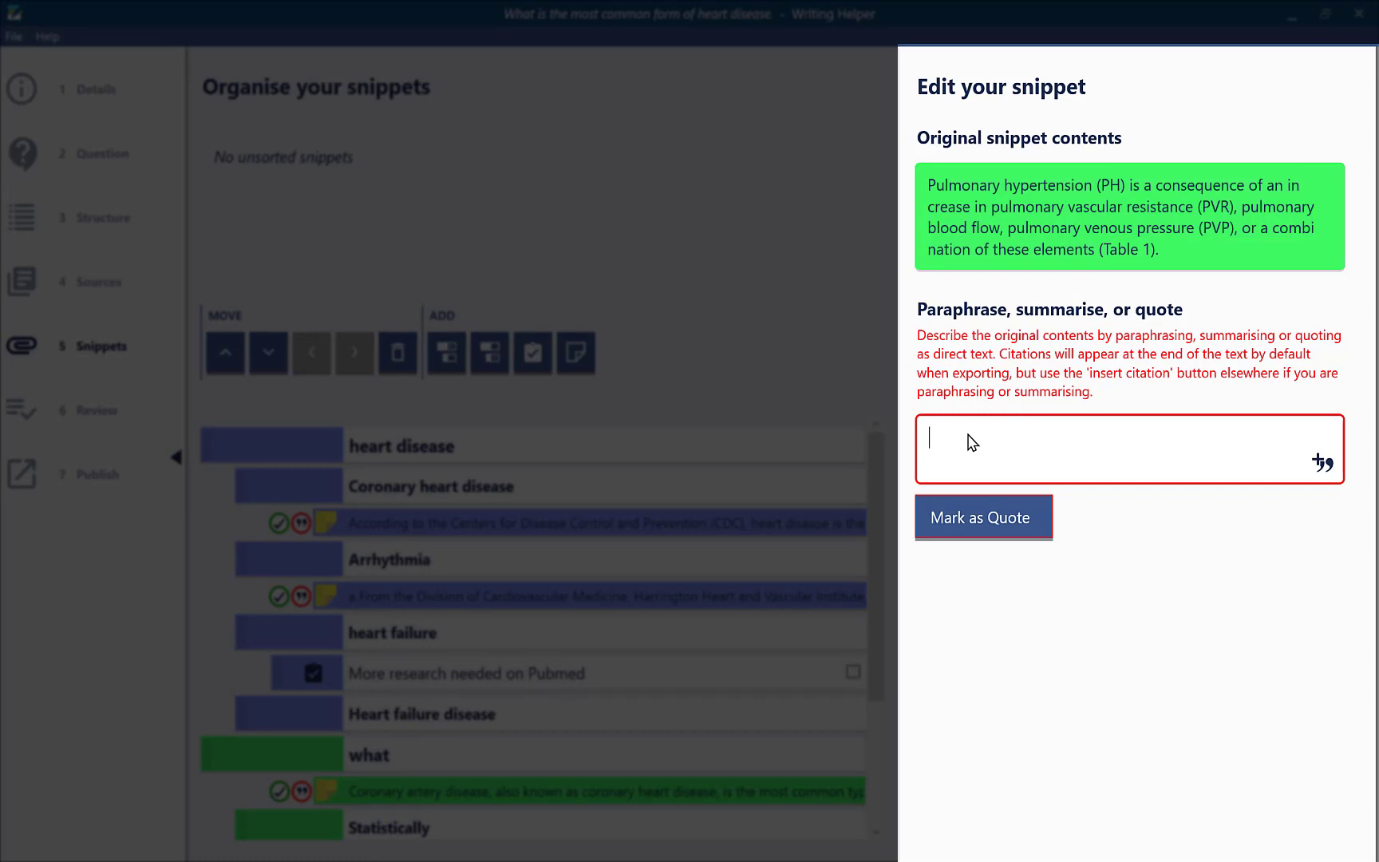
{"action": "type", "text": "Pulmonary hypertension (PH) is a consequence of an in crease in pulmonary vascular resistance (PVR), pulmonary blood flow, pulmonary venous pressure (PVP), or a combi nation of these elements"}
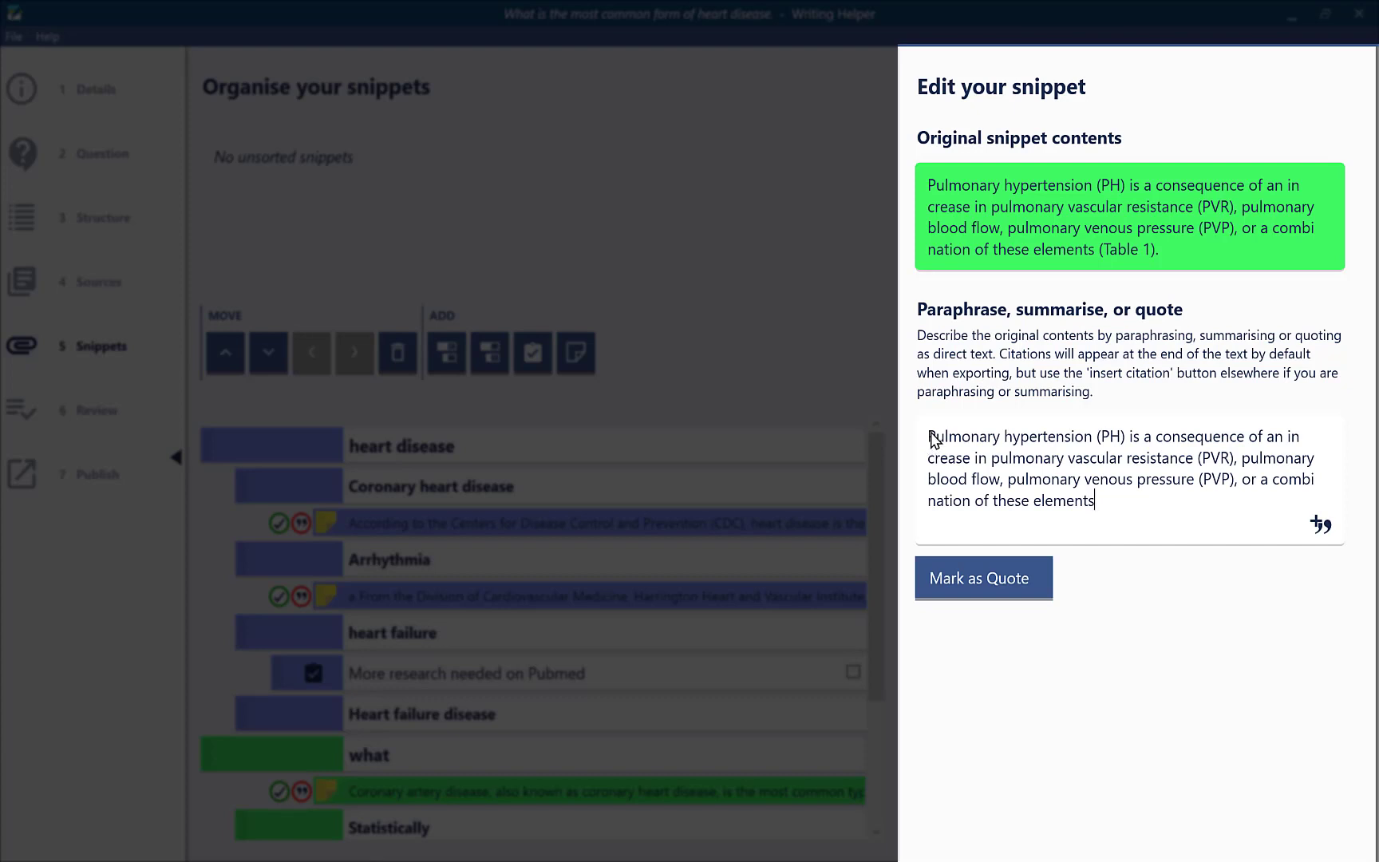
Step: Reword the paraphrase with the opening "This is my essay on the subject" and "increase" for "consequence", and insert a citation at its end
{"action": "left_click", "coordinate": [932, 439]}
{"action": "type", "text": "This is my essa"}
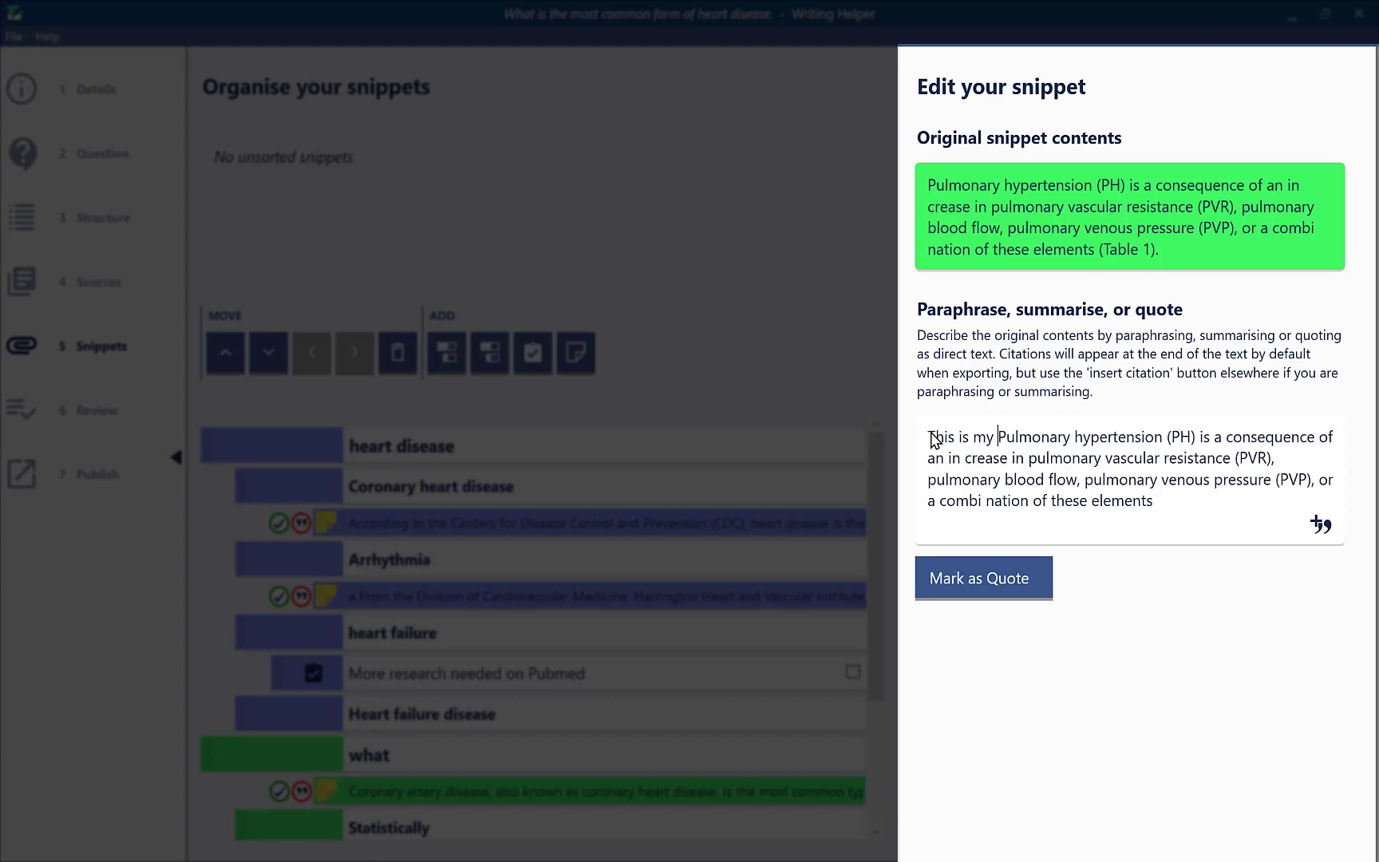
{"action": "type", "text": "y on the subject"}
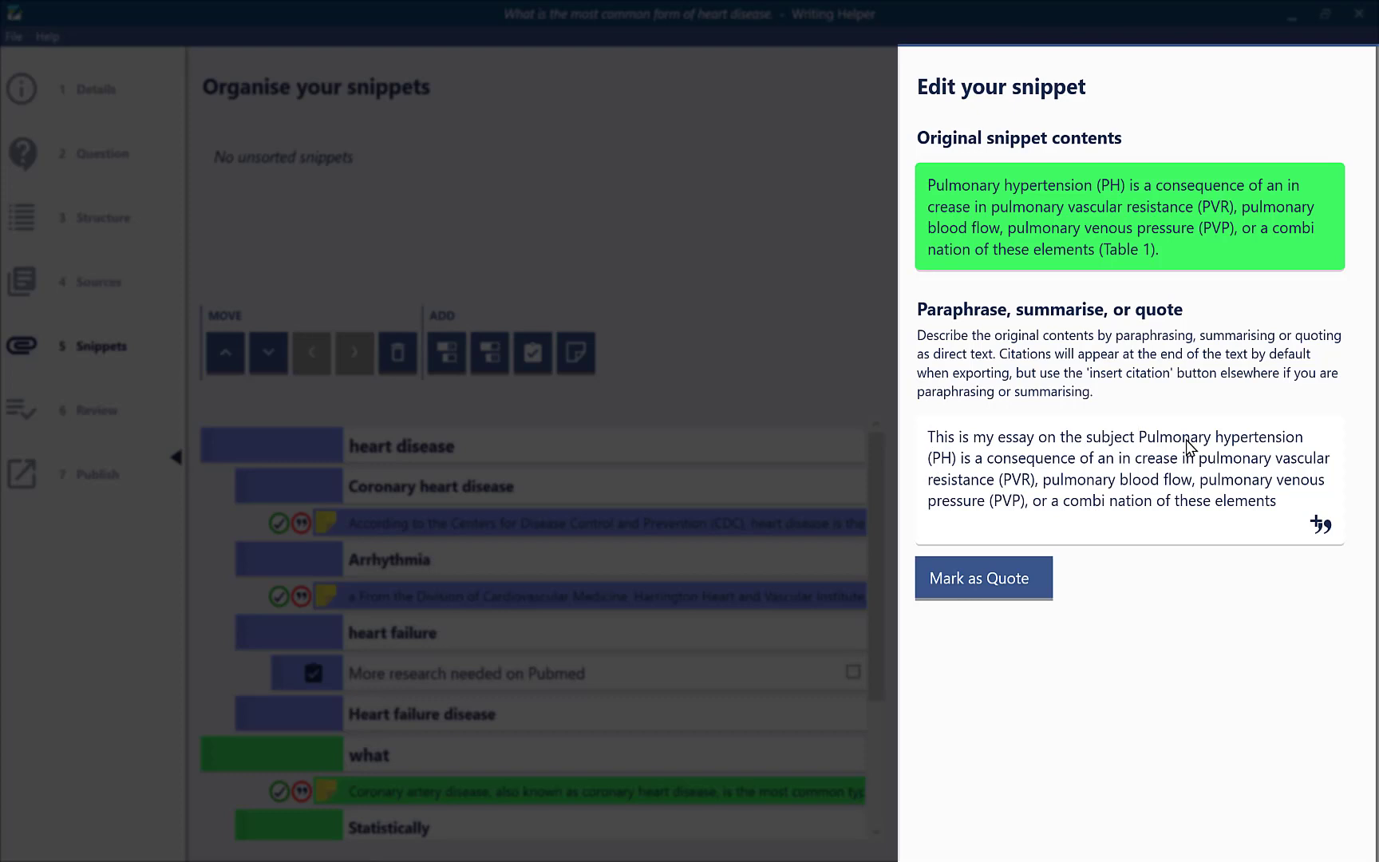
{"action": "double_click", "coordinate": [1034, 463]}
{"action": "type", "text": "increase"}
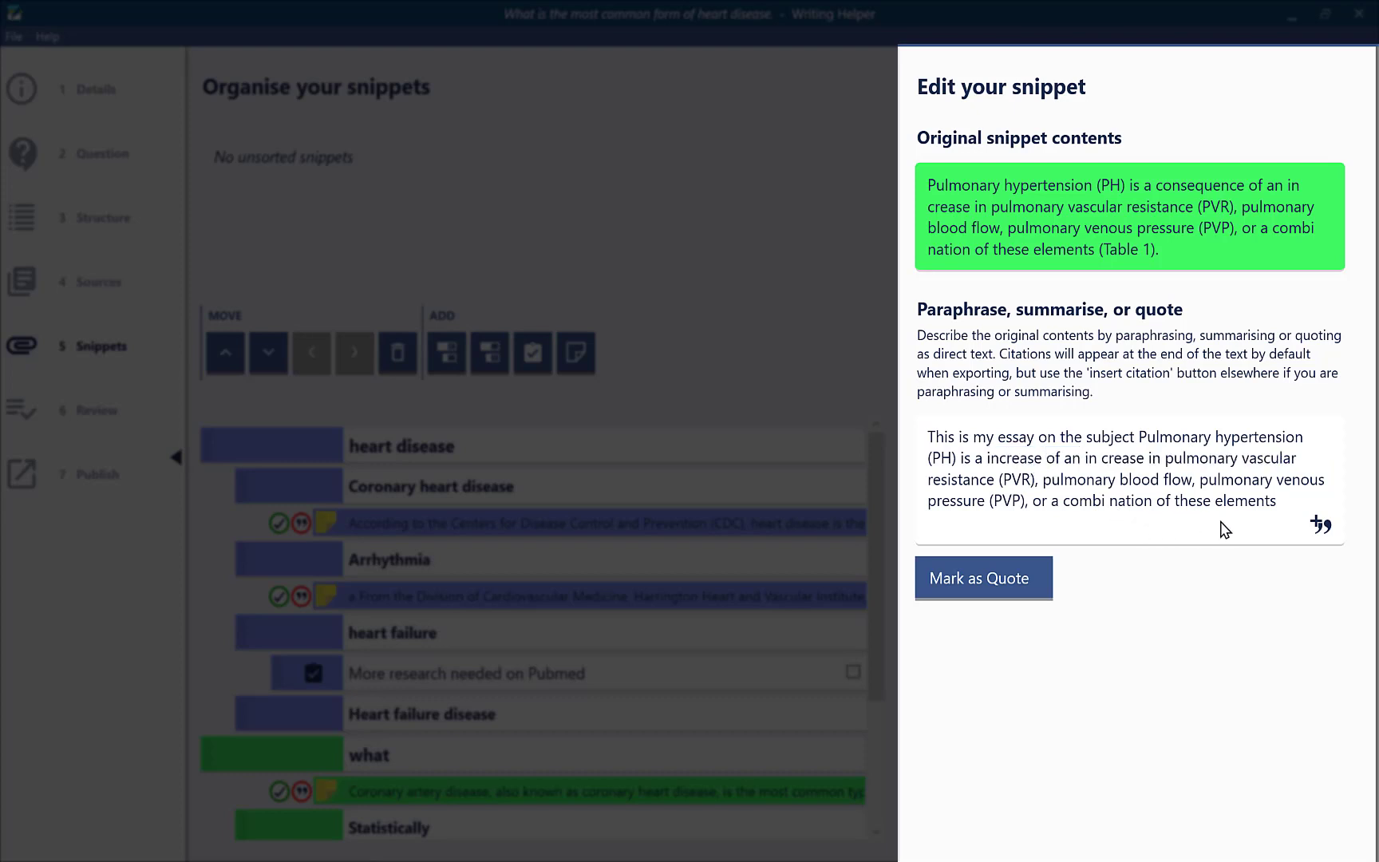
{"action": "left_click", "coordinate": [1288, 519]}
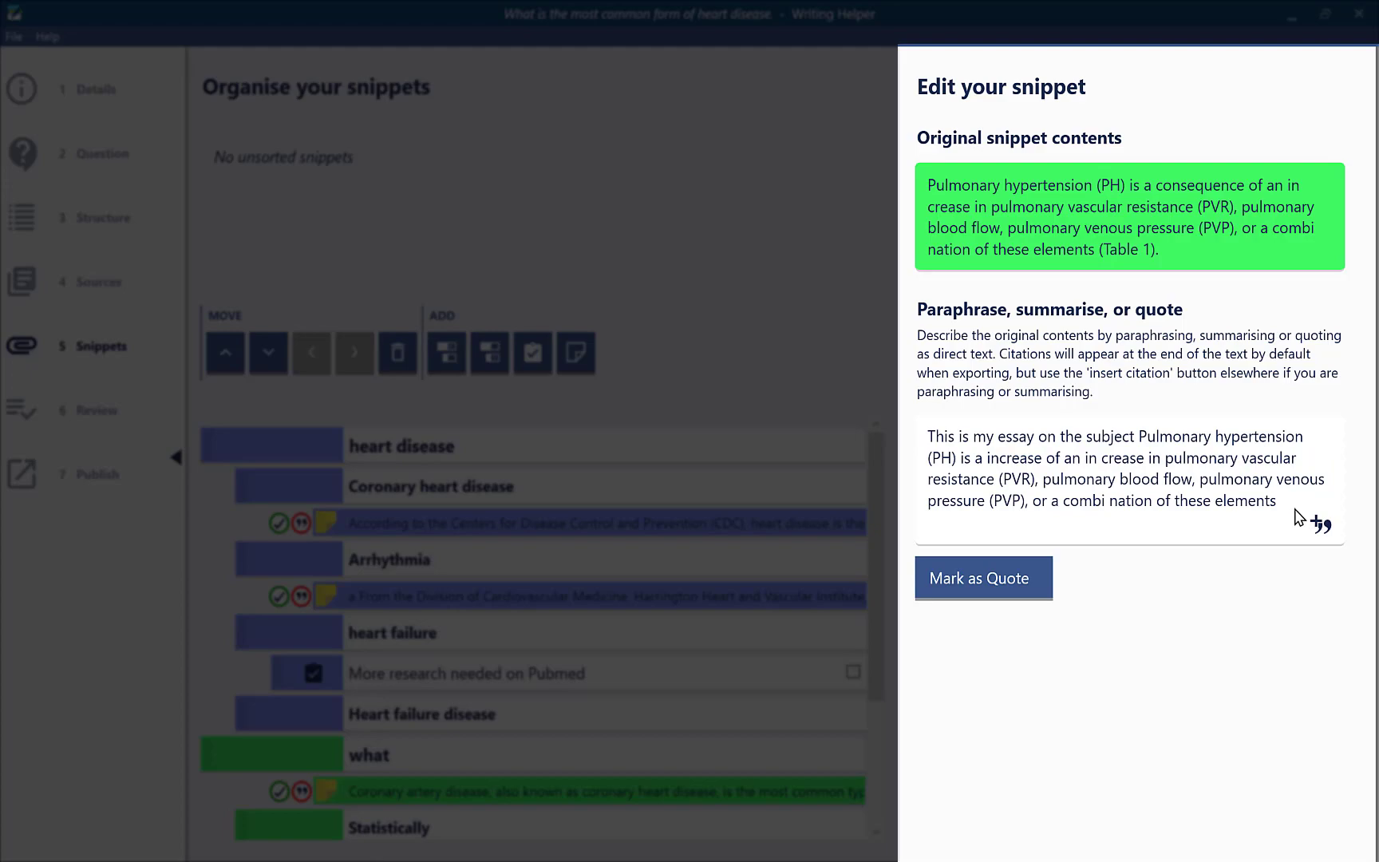
{"action": "left_click", "coordinate": [1321, 525]}
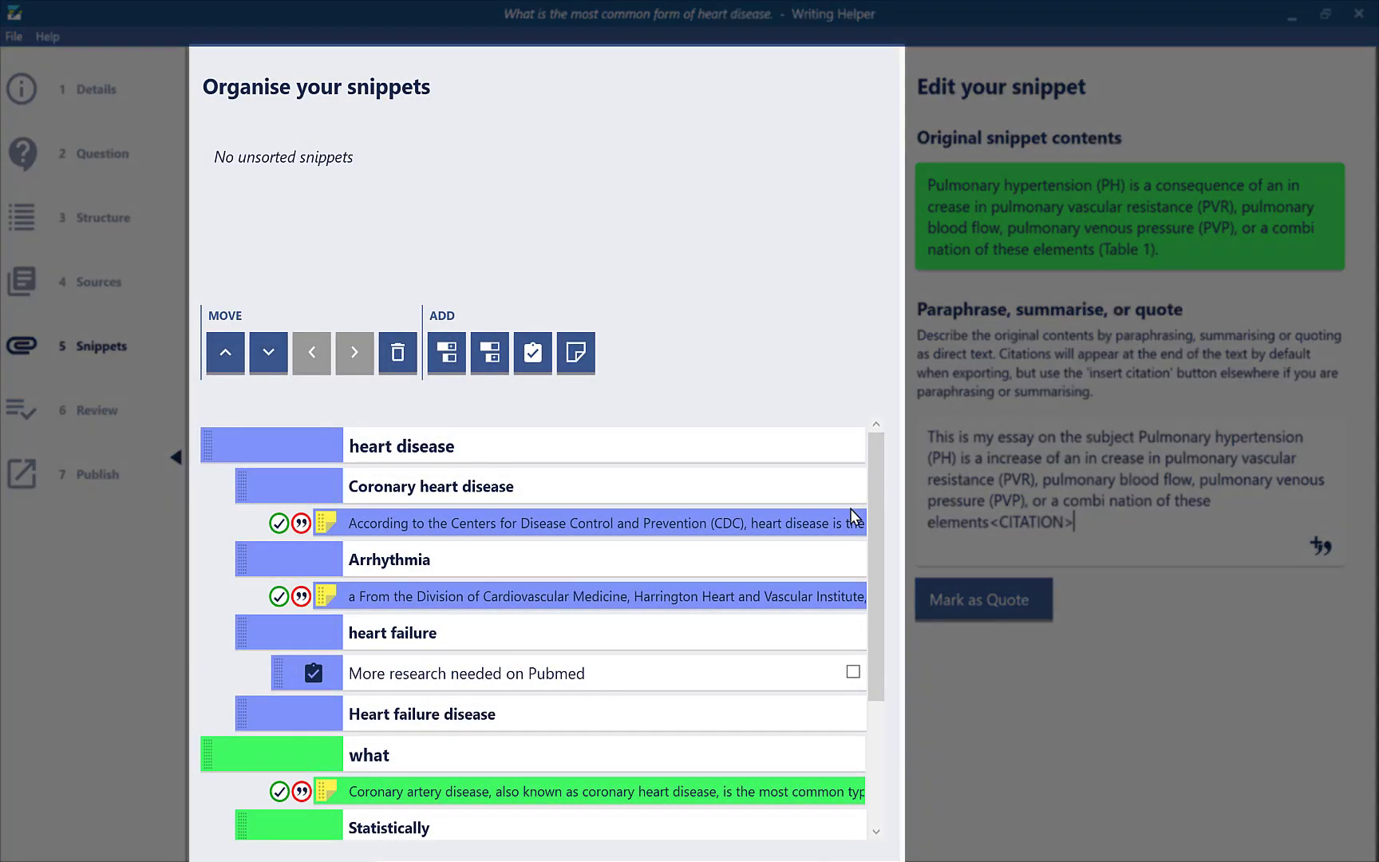
Step: Delete the "Coronary artery disease" snippet from the "what" section of the snippets outline
{"action": "left_click", "coordinate": [329, 597]}
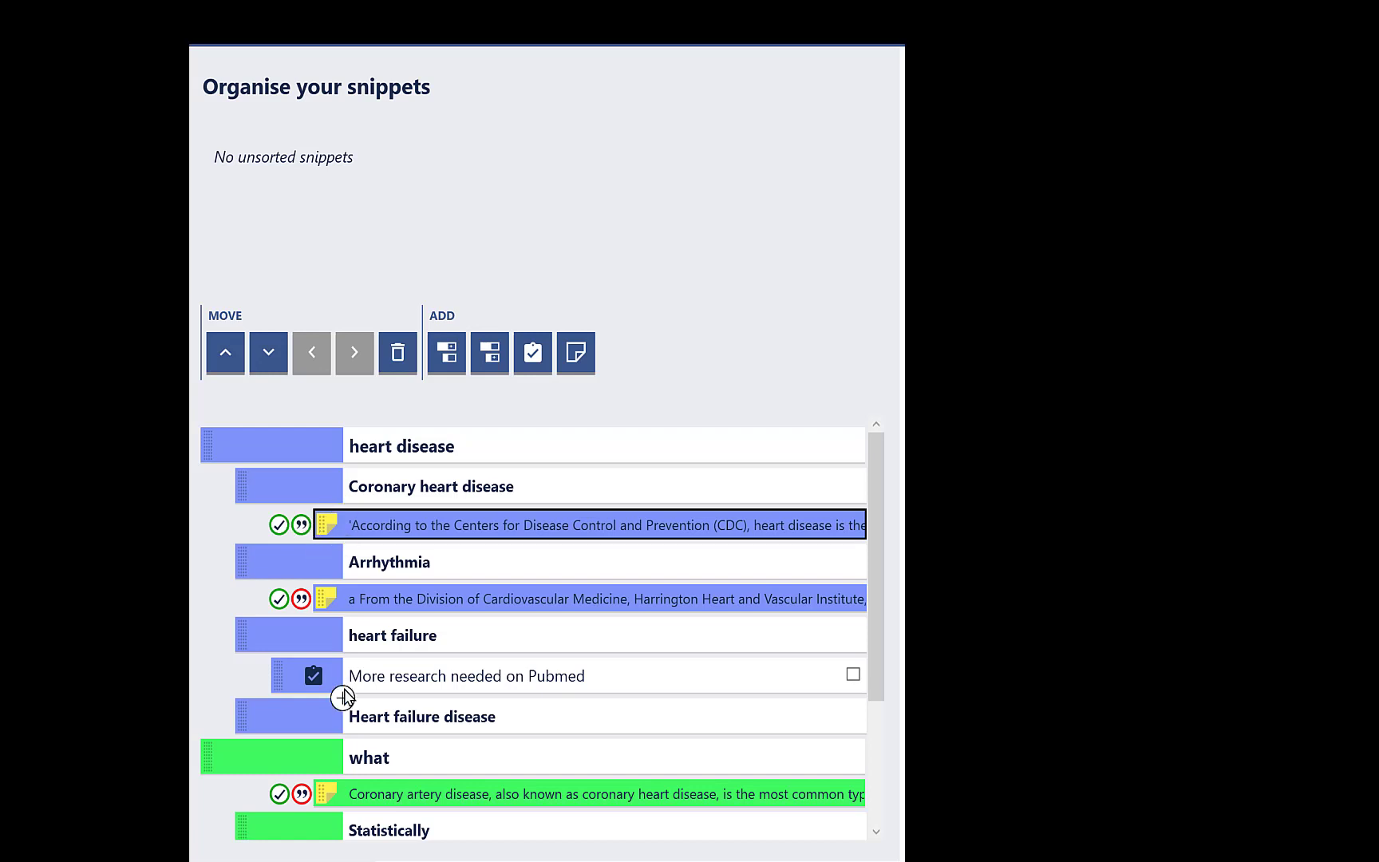
{"action": "scroll", "coordinate": [343, 695], "scroll_direction": "down", "scroll_amount": 3}
{"action": "scroll", "coordinate": [343, 694], "scroll_direction": "up", "scroll_amount": 3}
{"action": "left_click", "coordinate": [389, 795]}
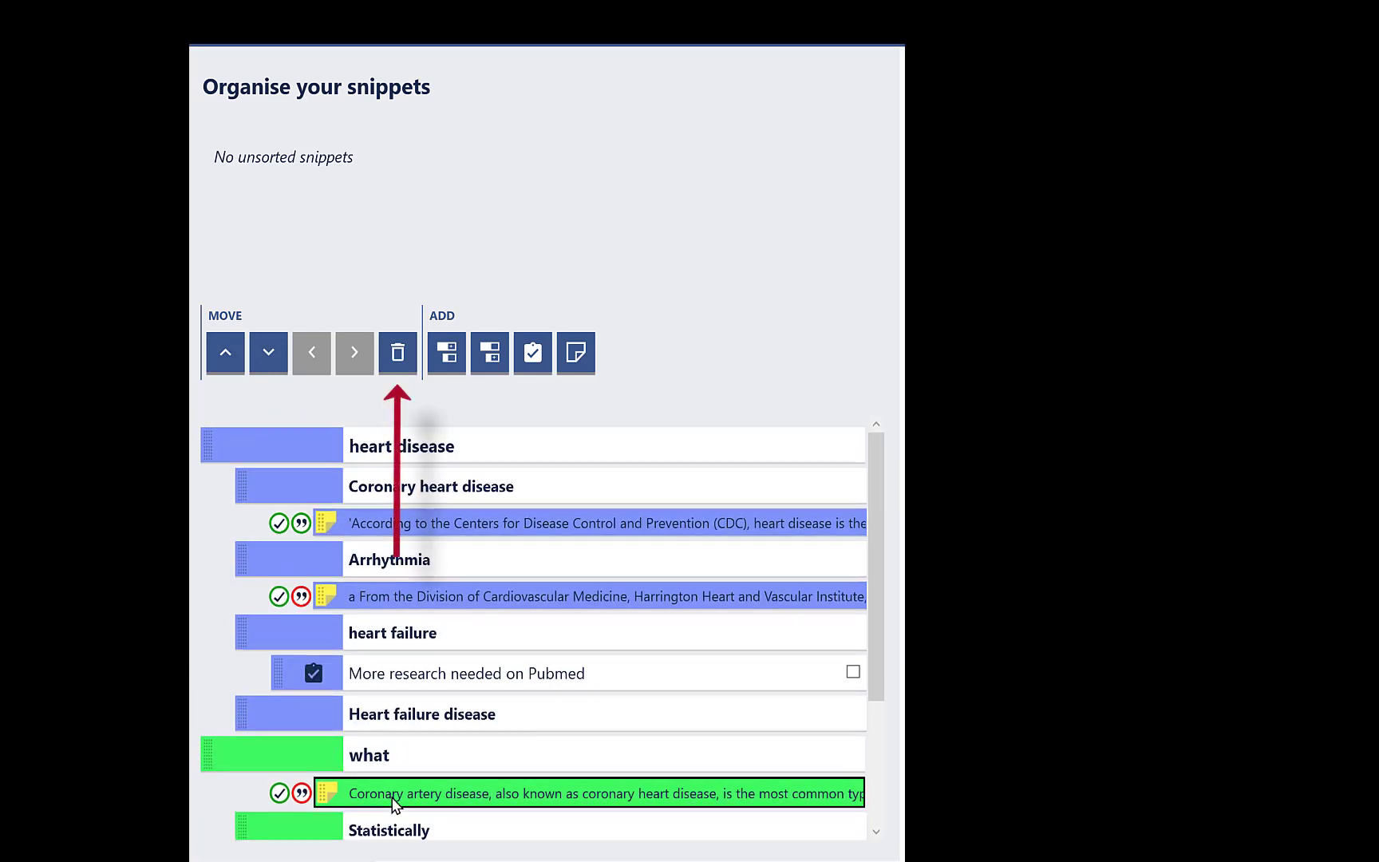
{"action": "left_click", "coordinate": [399, 354]}
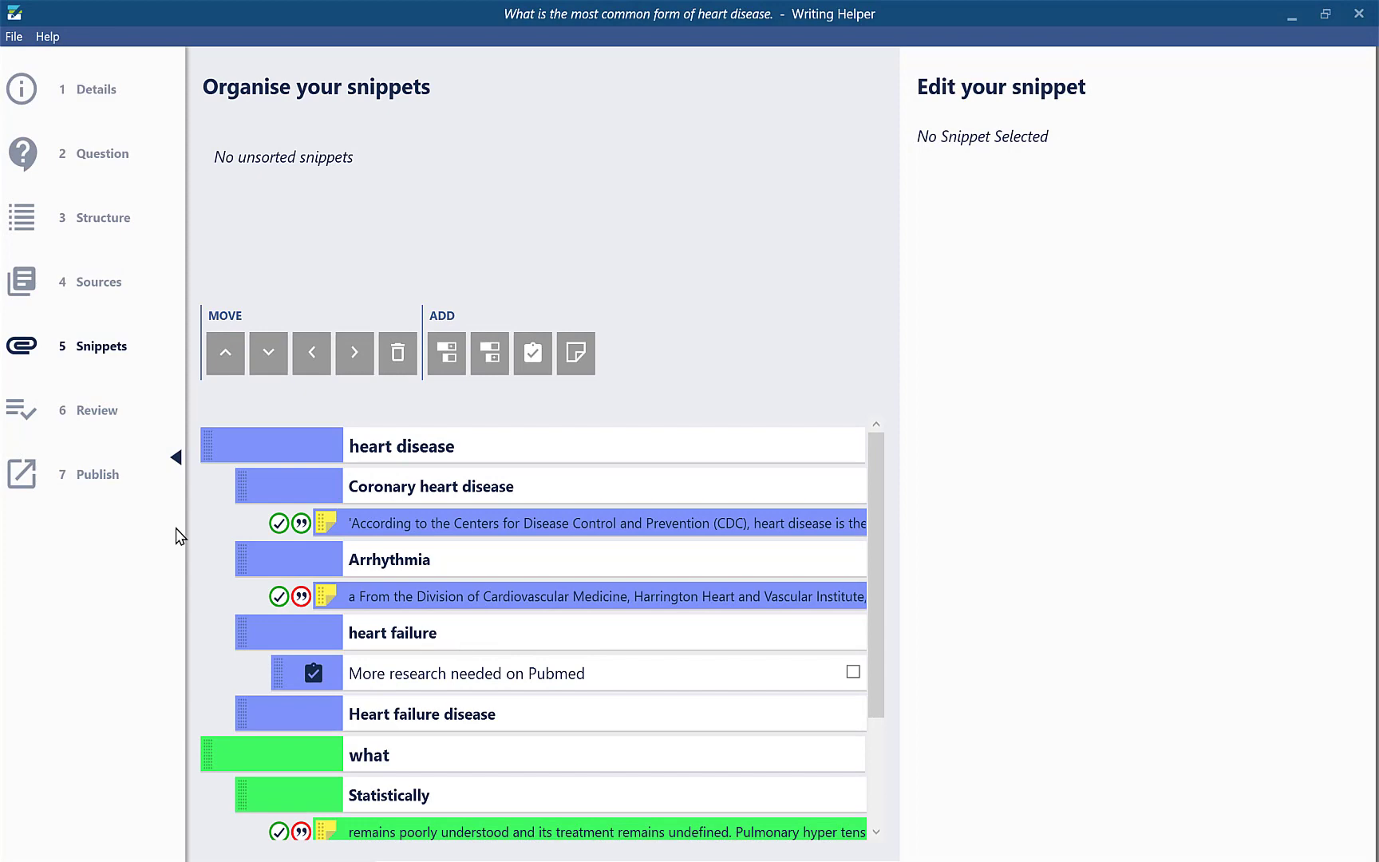
{"action": "left_click", "coordinate": [99, 292]}
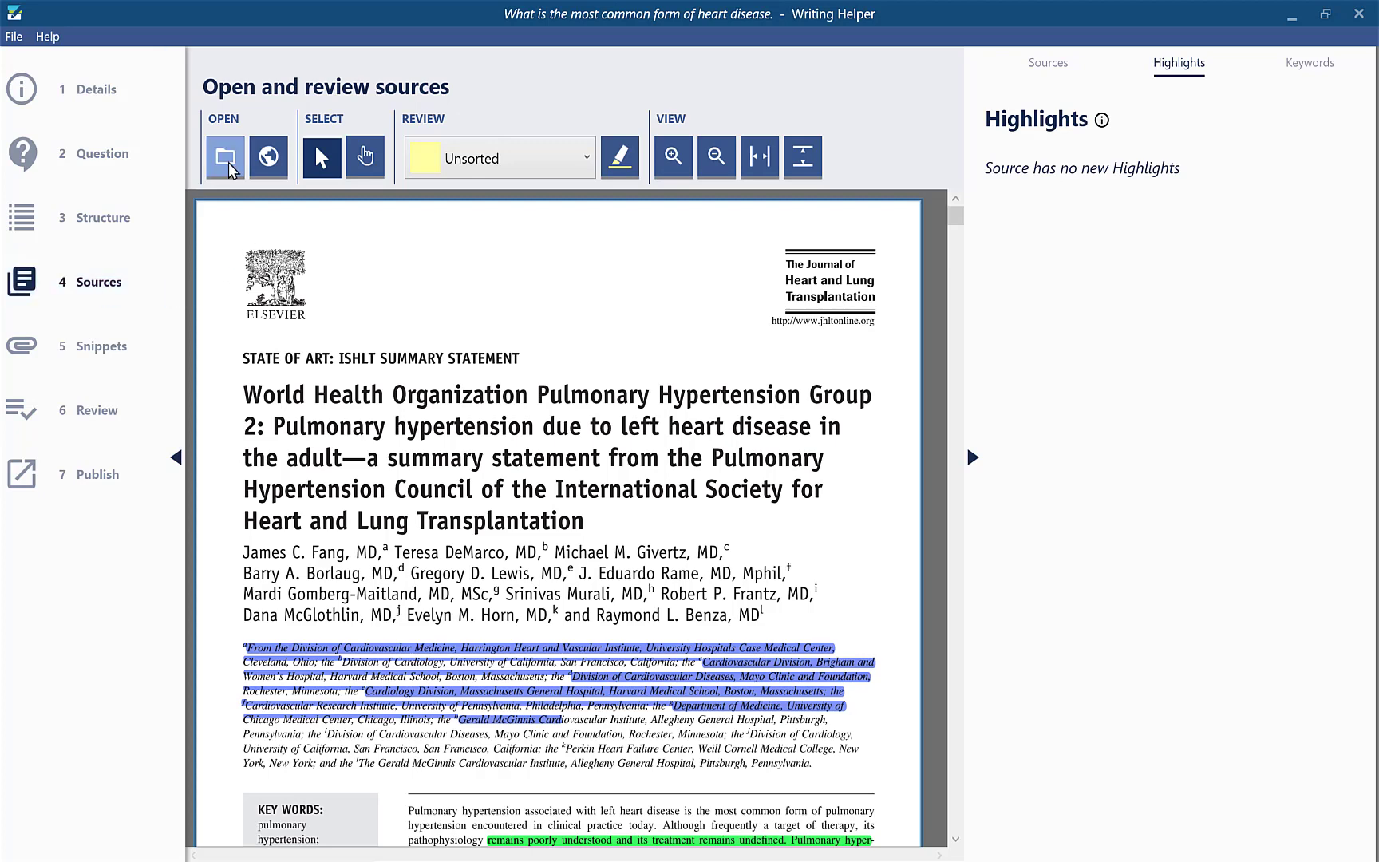
{"action": "left_click", "coordinate": [108, 364]}
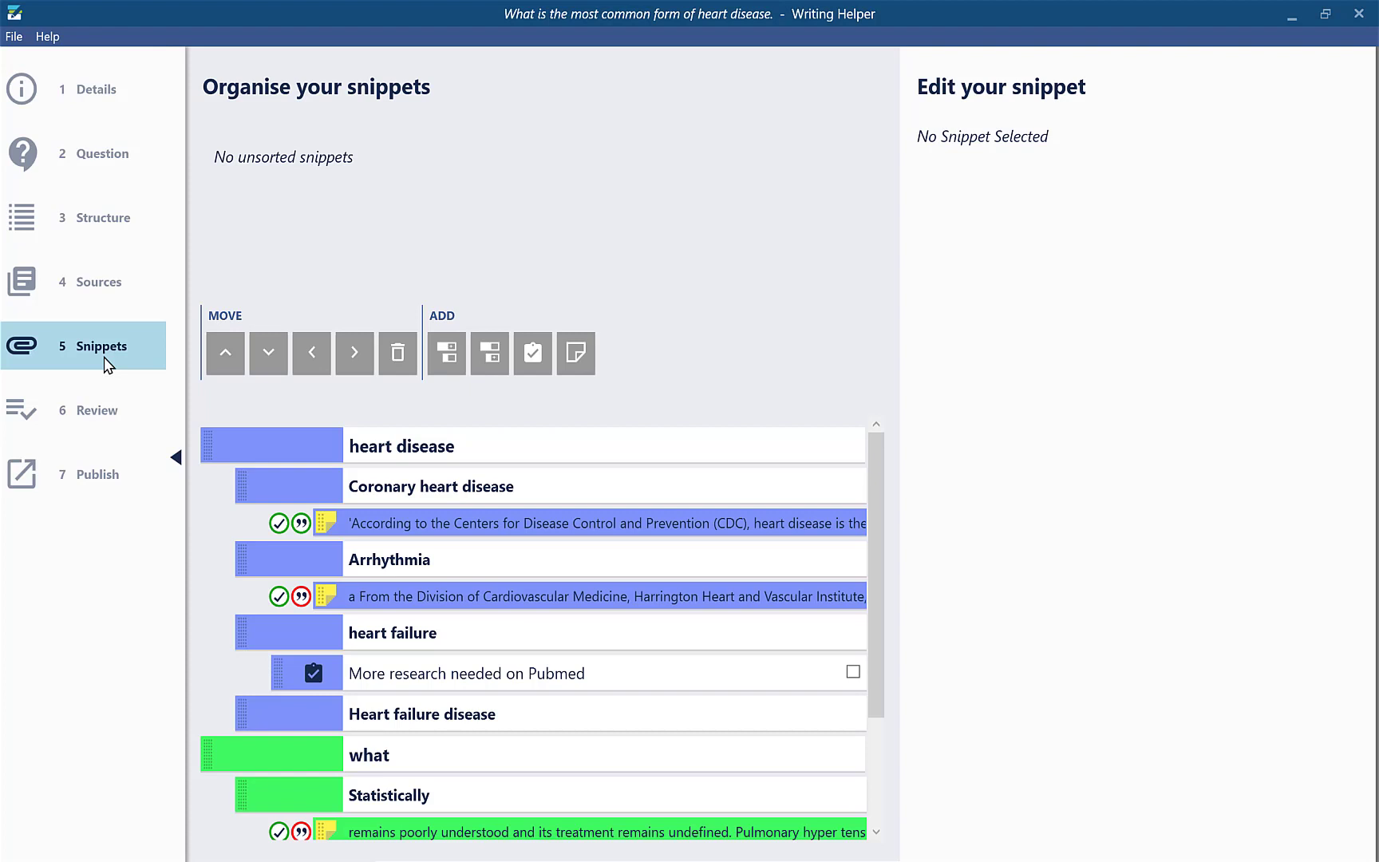
{"action": "double_click", "coordinate": [410, 447]}
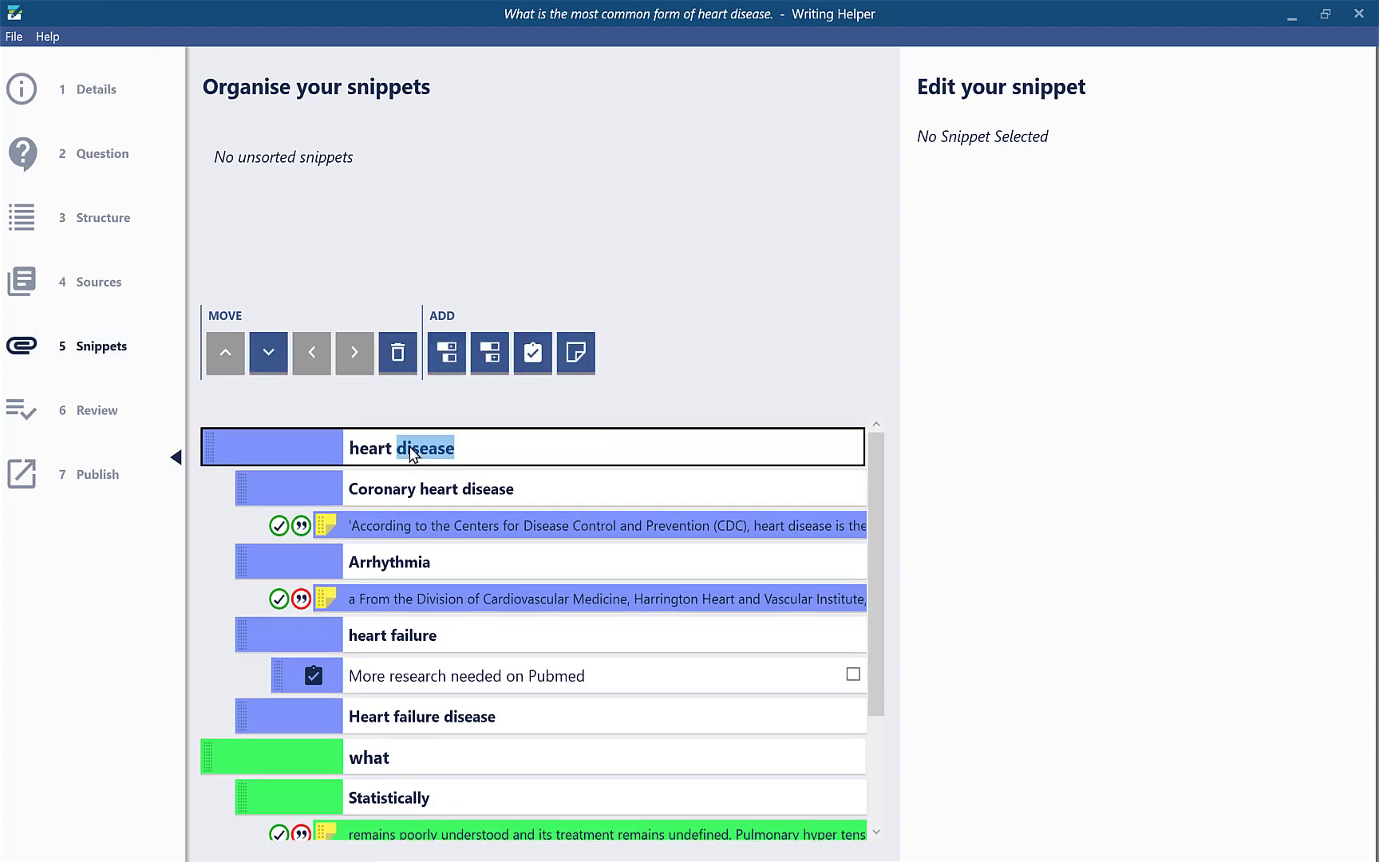
{"action": "left_click_drag", "start_coordinate": [284, 443], "coordinate": [206, 434]}
Step: Review the assembled content and mark the "More research needed on Pubmed" task under "heart failure" as complete
{"action": "left_click", "coordinate": [88, 408]}
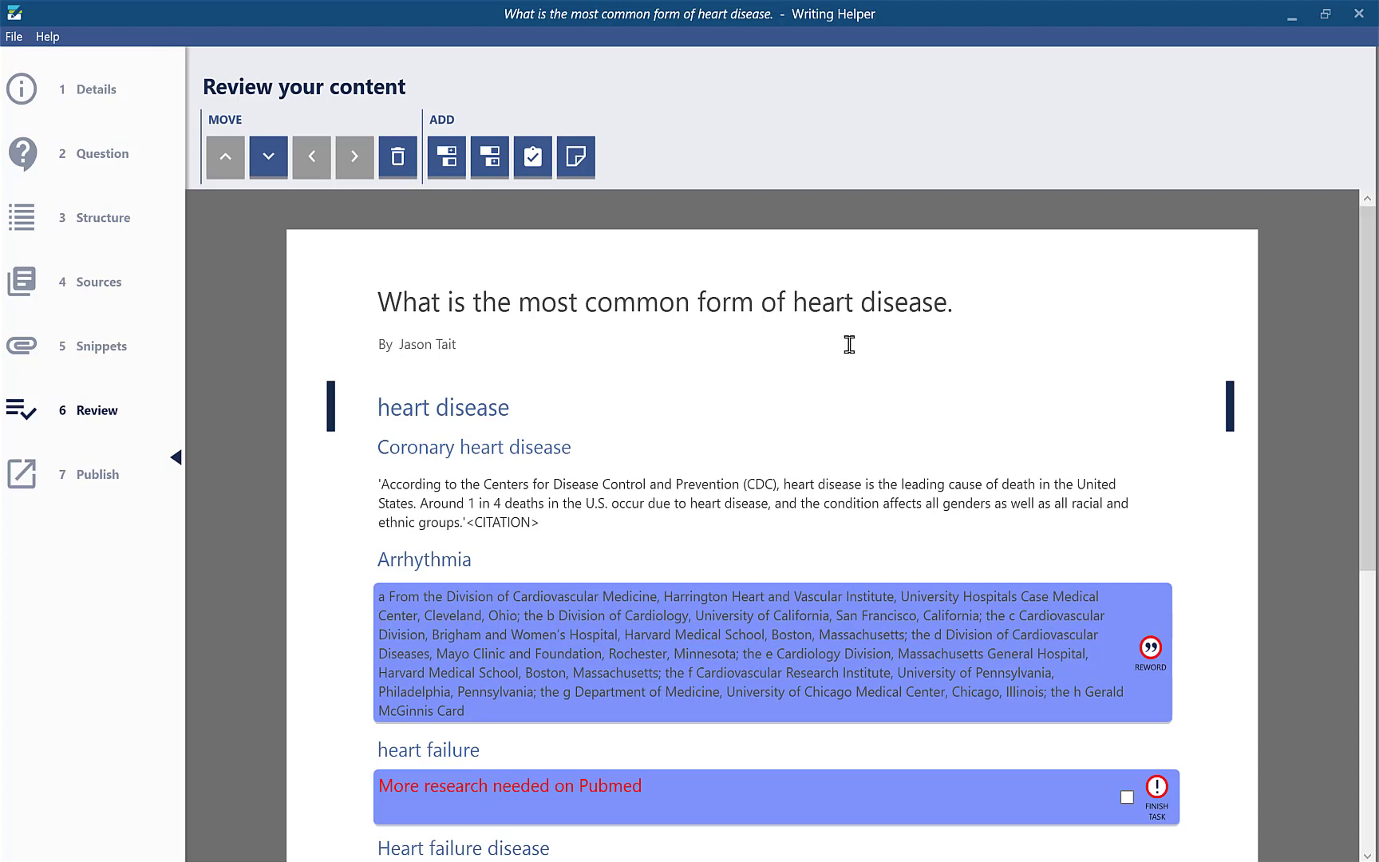
{"action": "mouse_move", "coordinate": [586, 461]}
{"action": "scroll", "coordinate": [1365, 262], "scroll_direction": "down", "scroll_amount": 2}
{"action": "left_click_drag", "start_coordinate": [1377, 352], "coordinate": [1377, 375]}
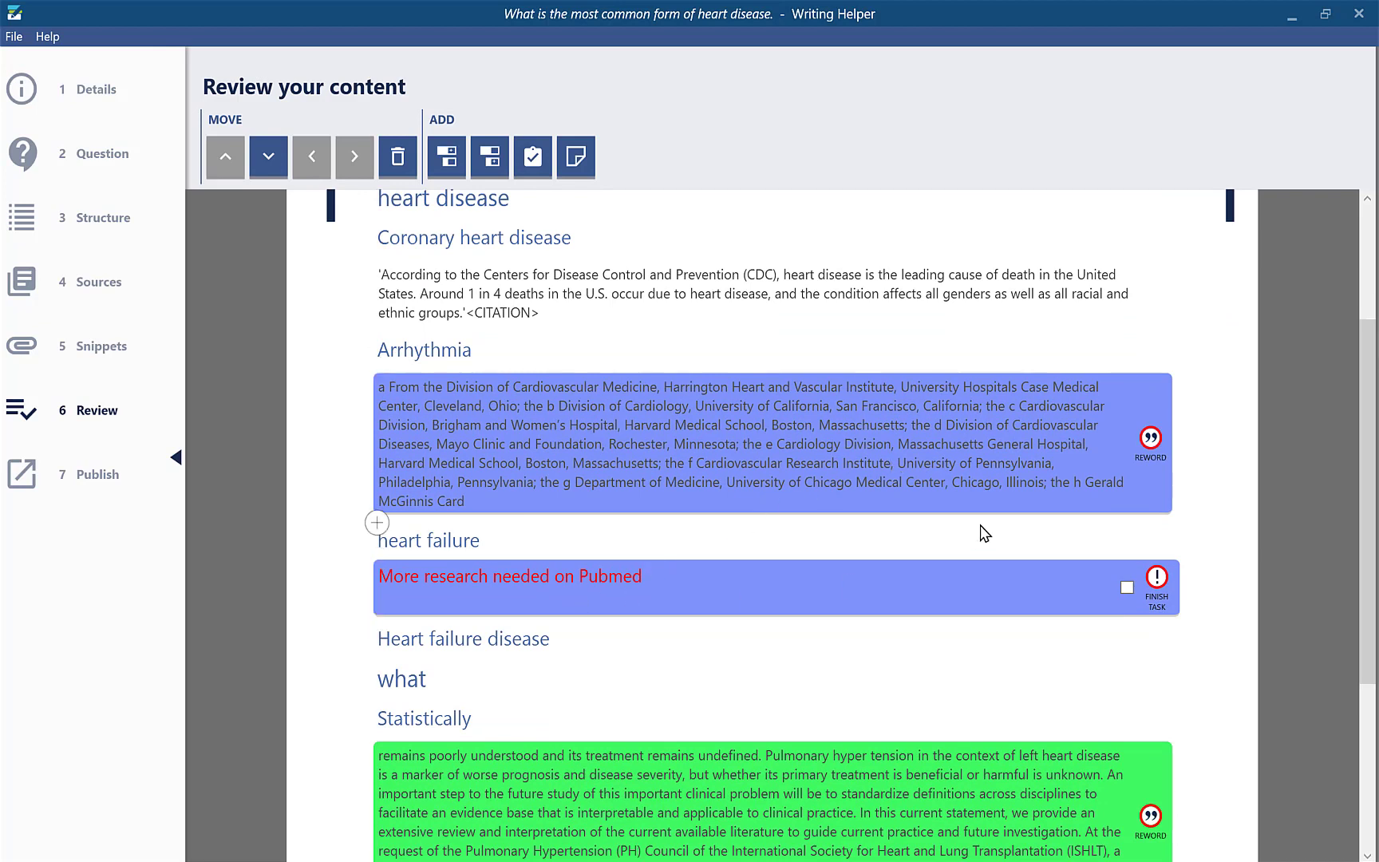
{"action": "left_click", "coordinate": [1126, 589]}
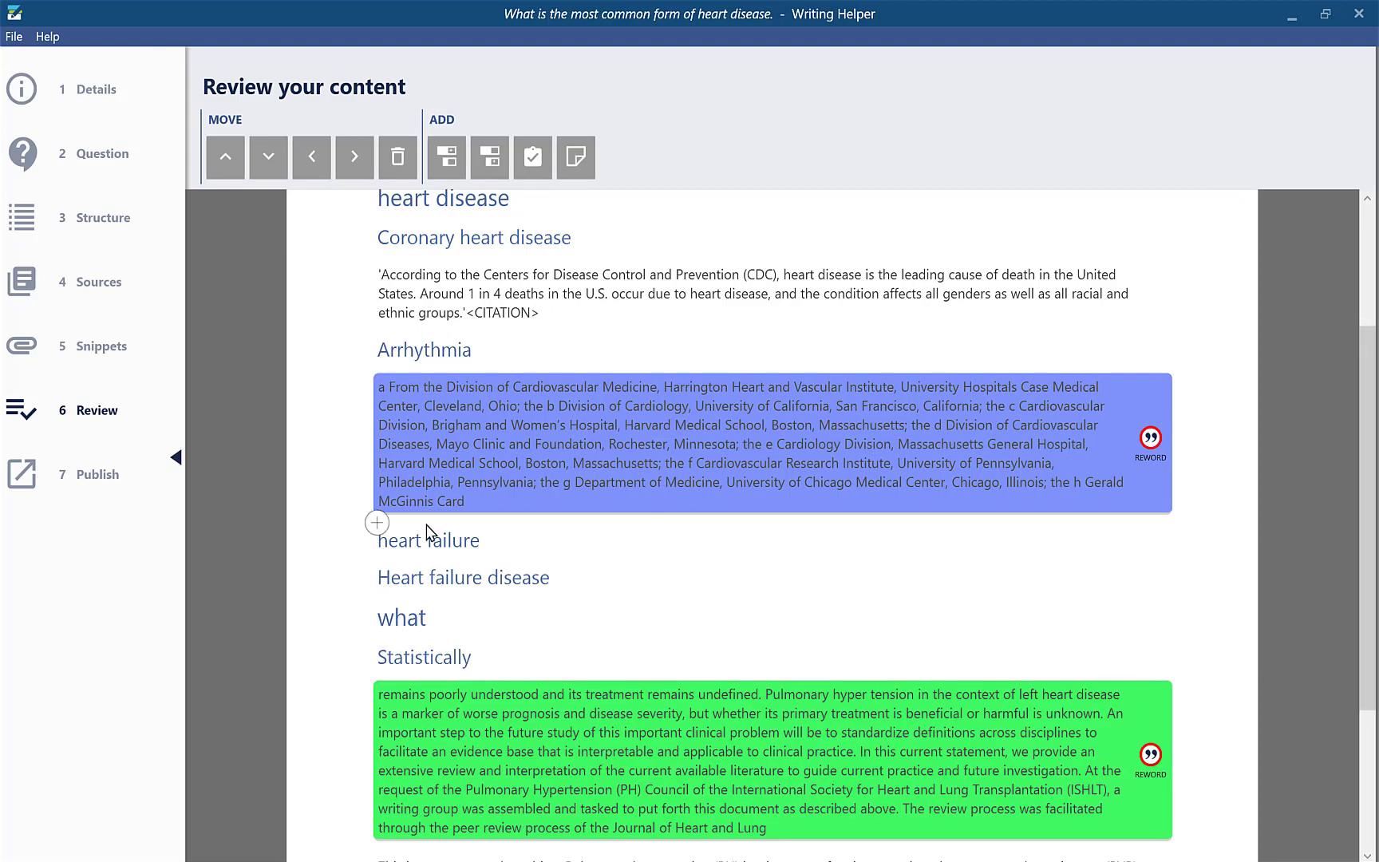
Step: Add a new section named "tester" between the Arrhythmia snippet and the "heart failure" subsection
{"action": "left_click", "coordinate": [378, 524]}
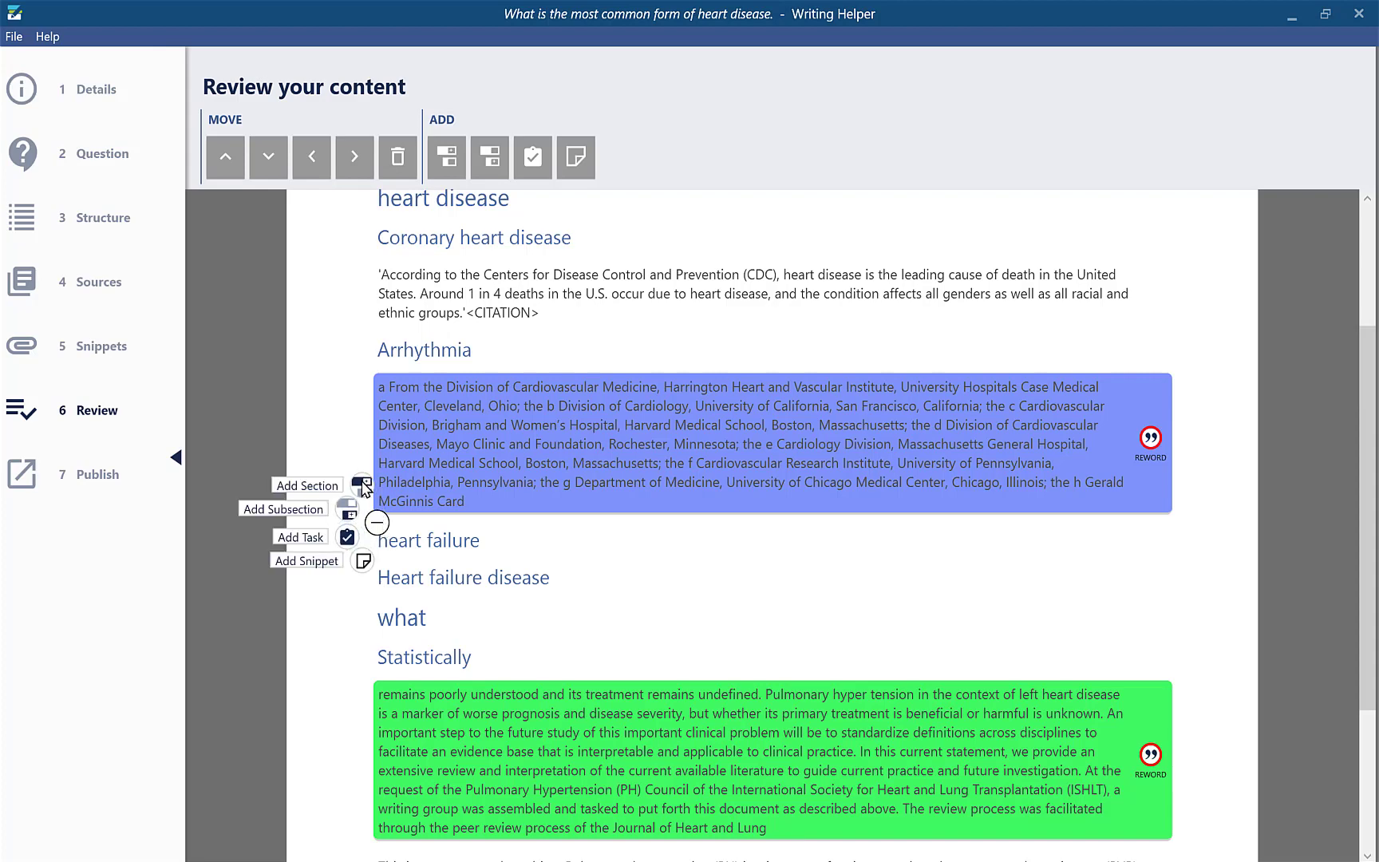
{"action": "left_click", "coordinate": [361, 484]}
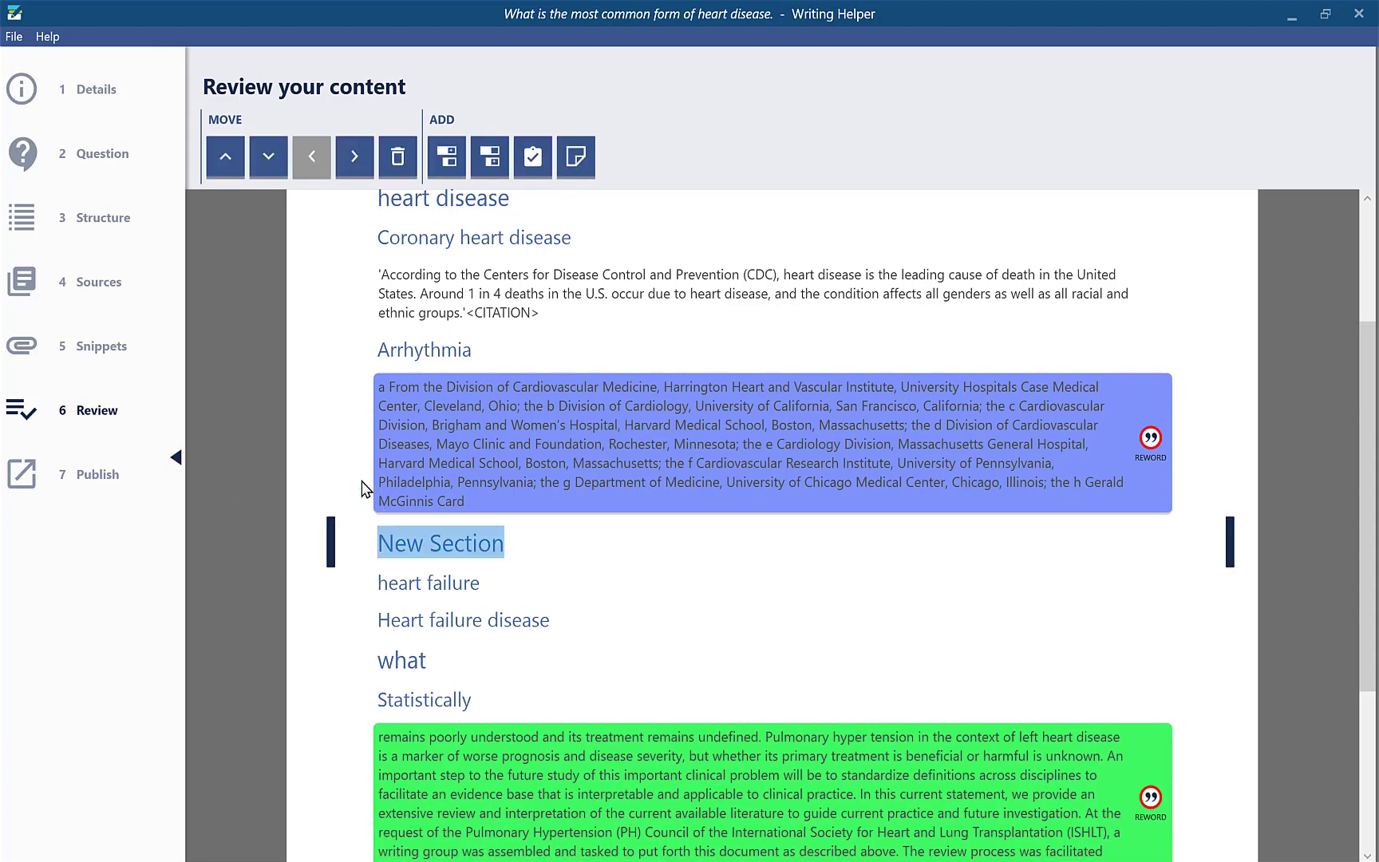
{"action": "key", "text": "BackSpace"}
{"action": "type", "text": "tester"}
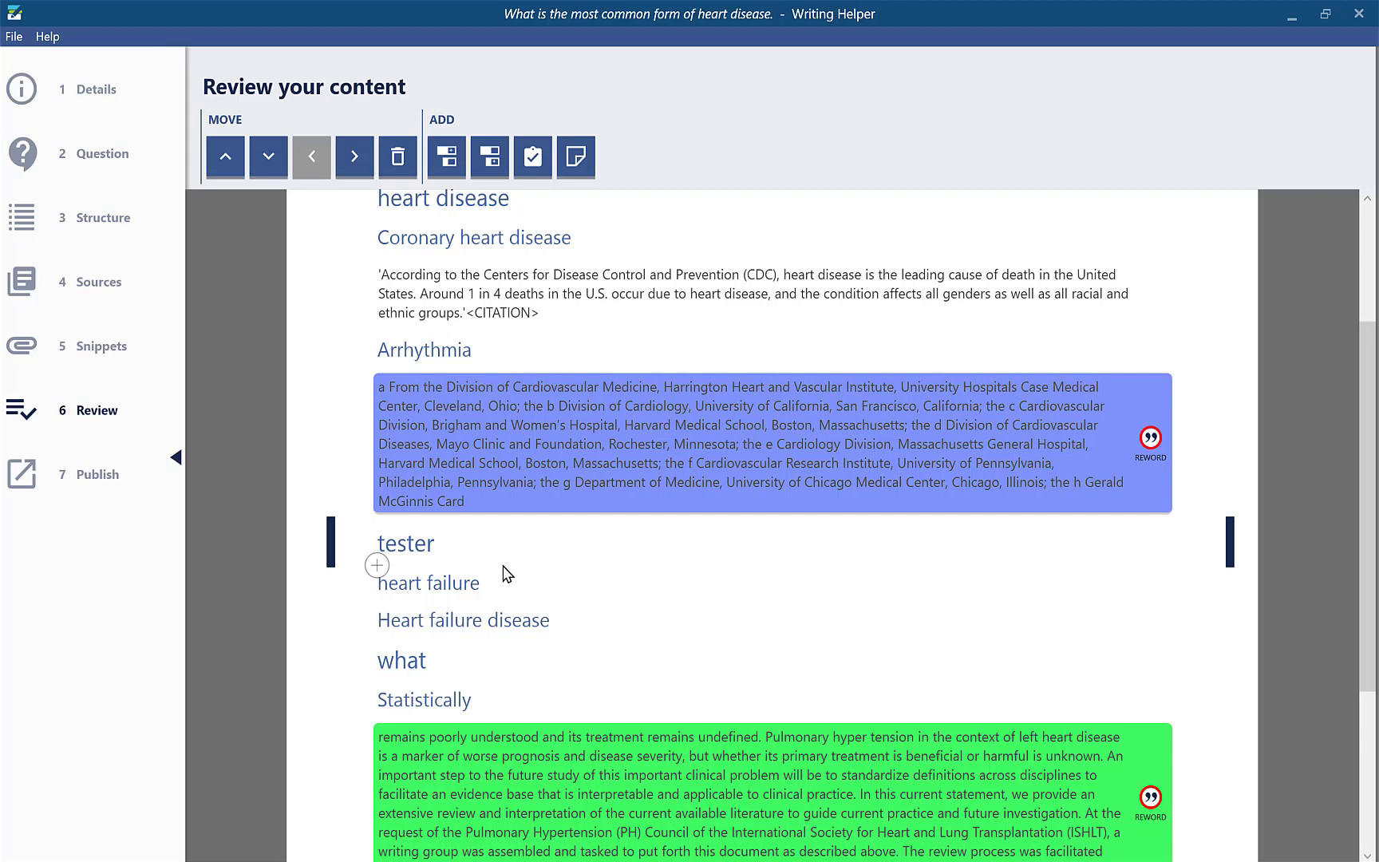
Step: Check the publishing summary, and examine the snippets that still need rewording in both the snippets outline and the content review
{"action": "scroll", "coordinate": [503, 567], "scroll_direction": "down", "scroll_amount": 3}
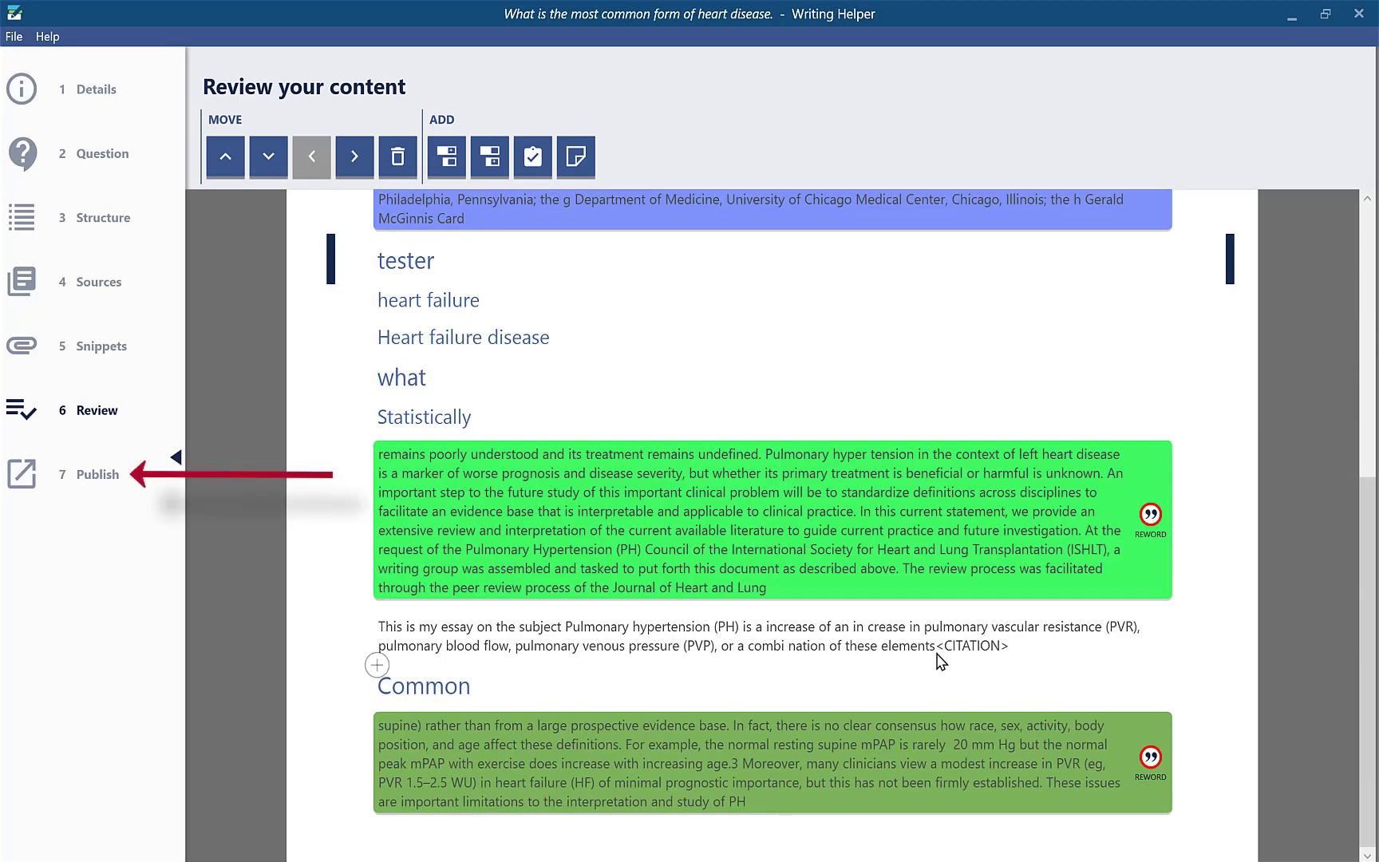
{"action": "left_click", "coordinate": [77, 478]}
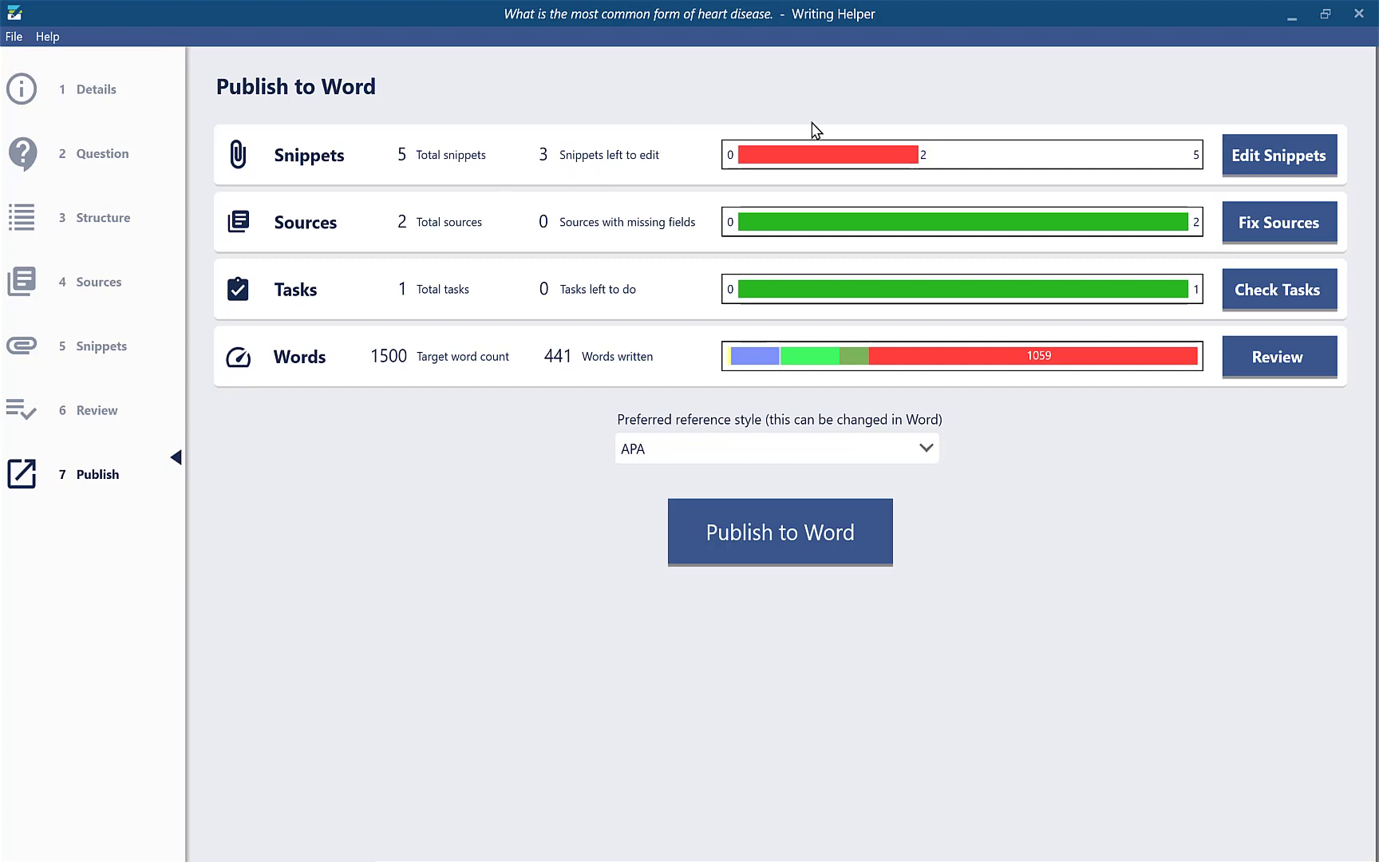
{"action": "left_click", "coordinate": [1248, 163]}
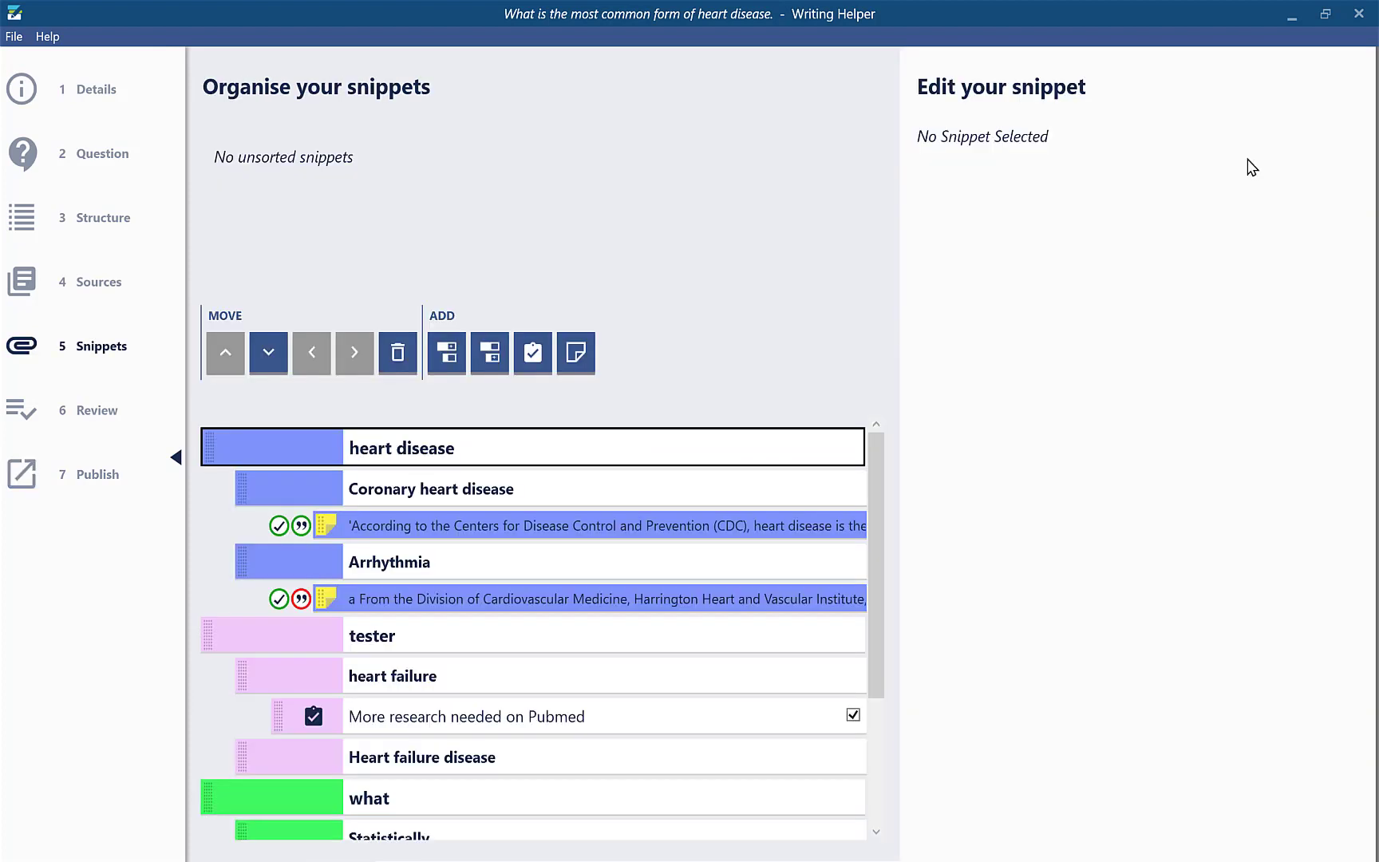
{"action": "scroll", "coordinate": [570, 635], "scroll_direction": "down", "scroll_amount": 3}
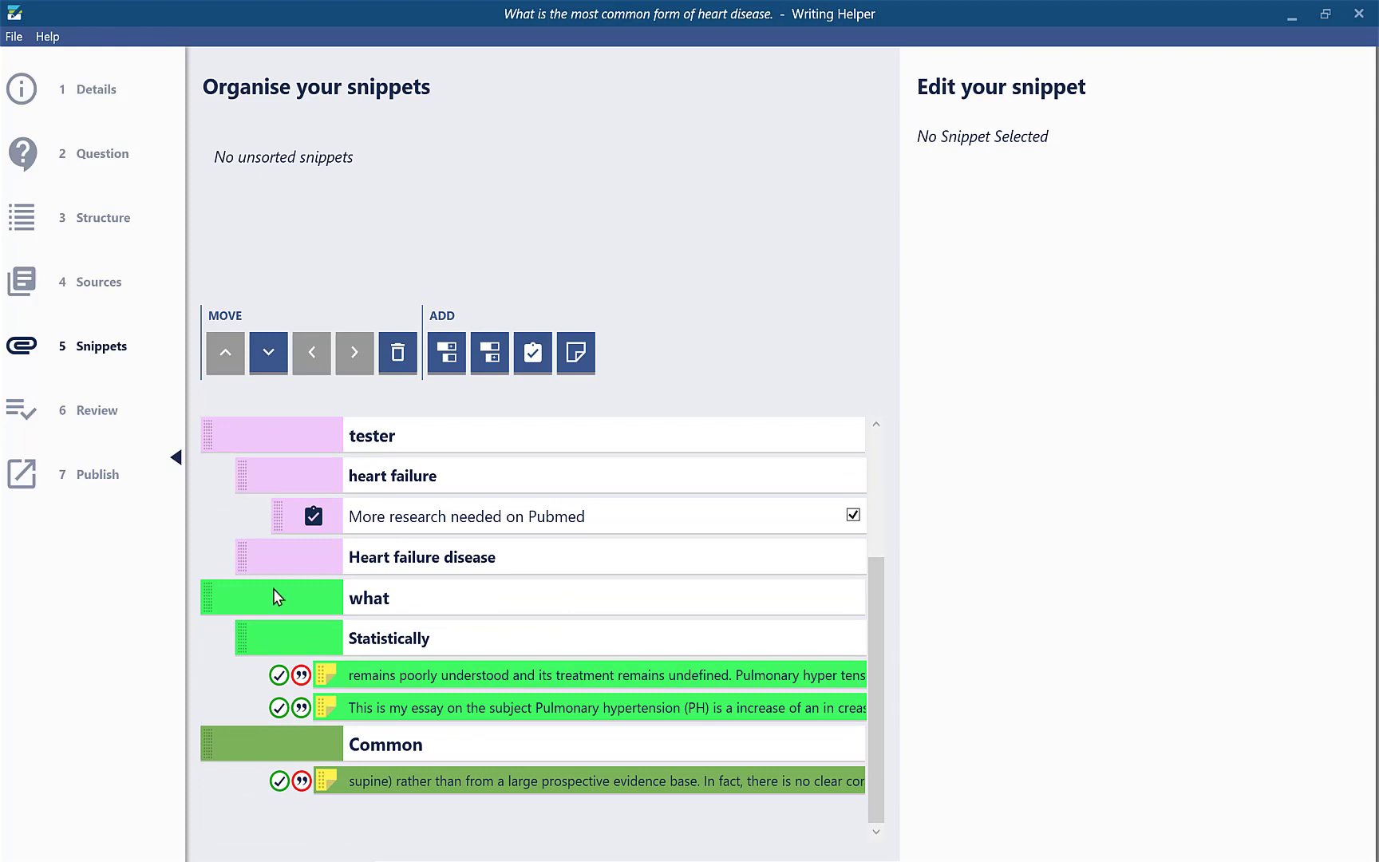
{"action": "left_click", "coordinate": [74, 477]}
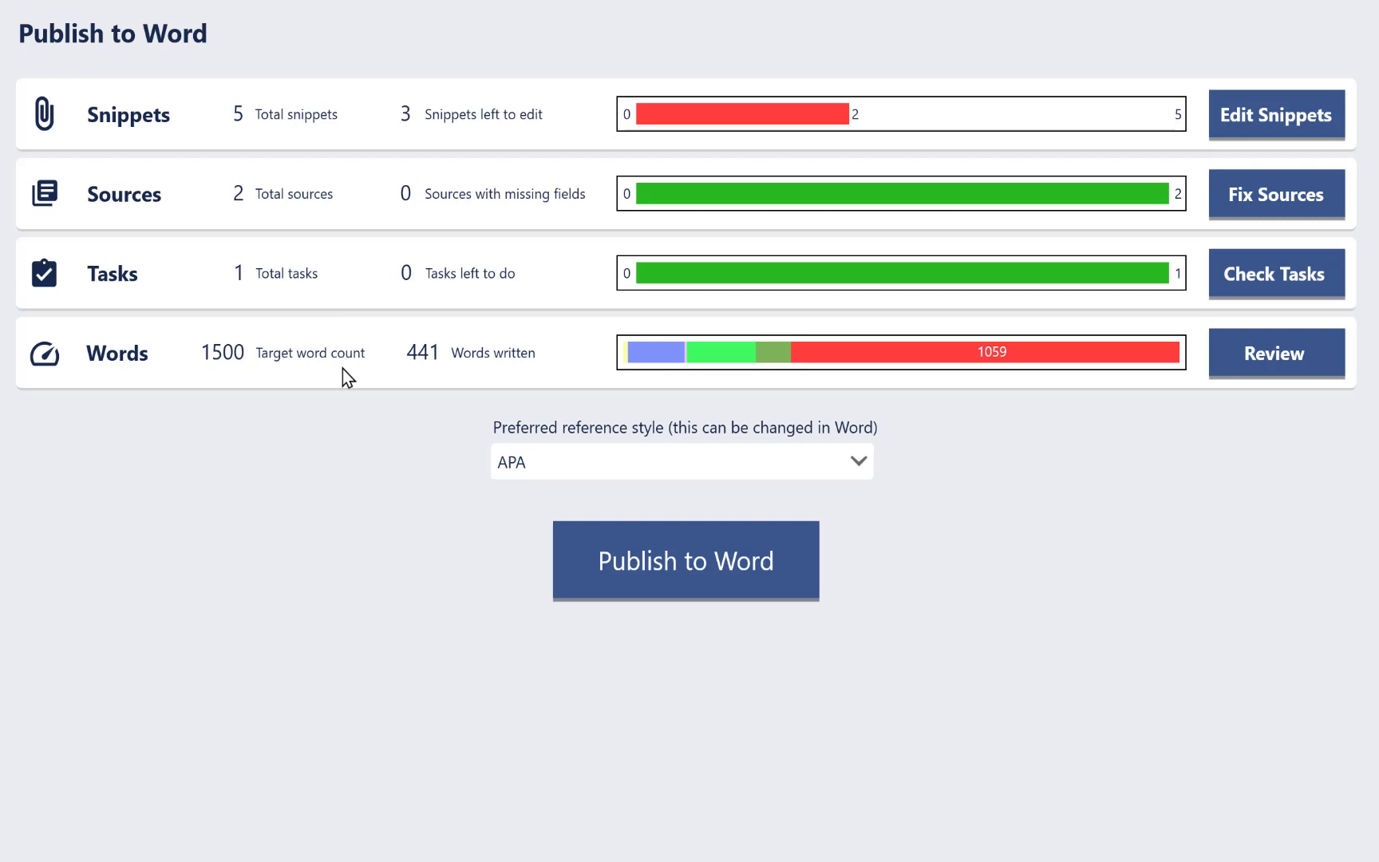
{"action": "left_click", "coordinate": [1232, 345]}
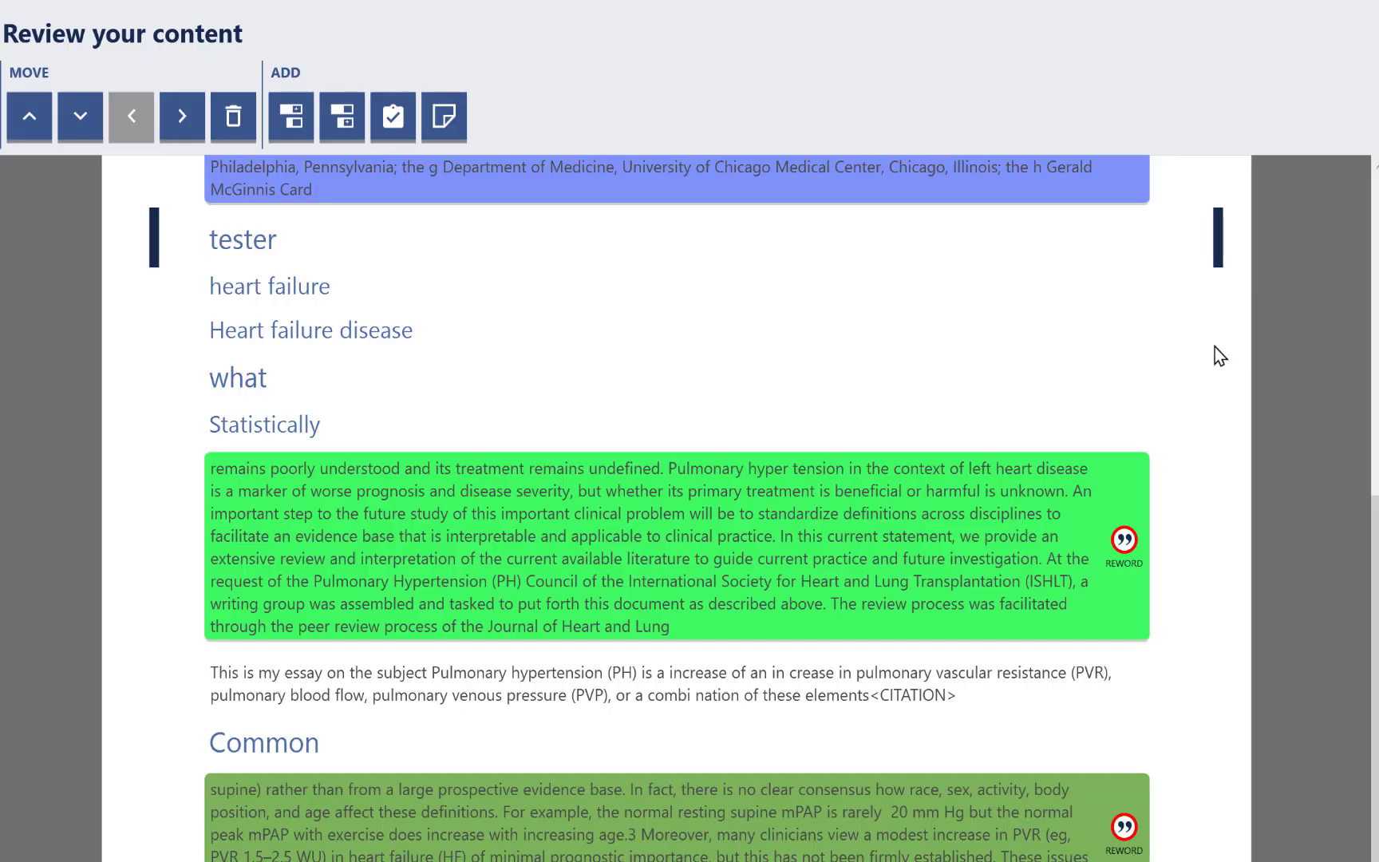
{"action": "double_click", "coordinate": [683, 636]}
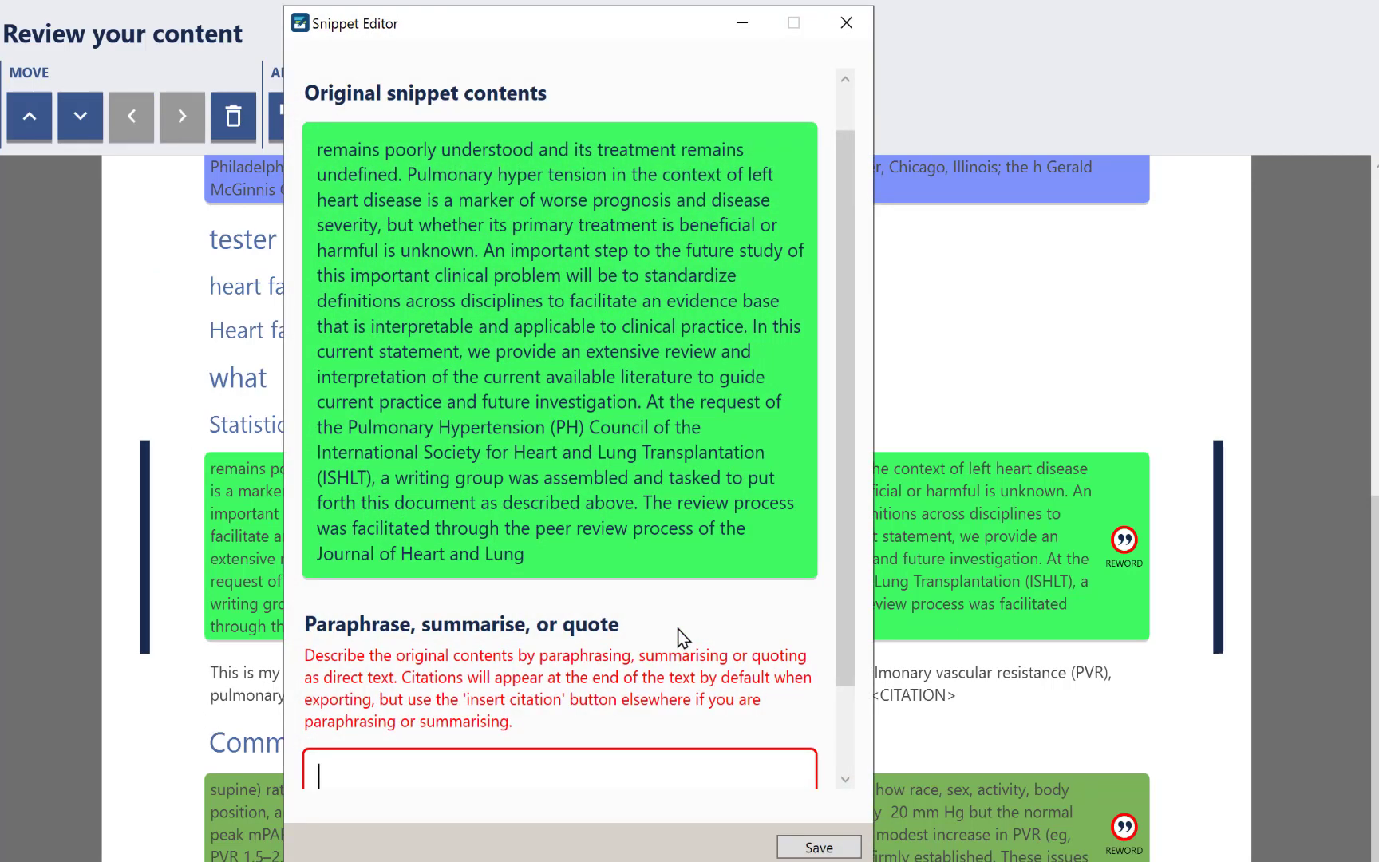
{"action": "left_click", "coordinate": [848, 25]}
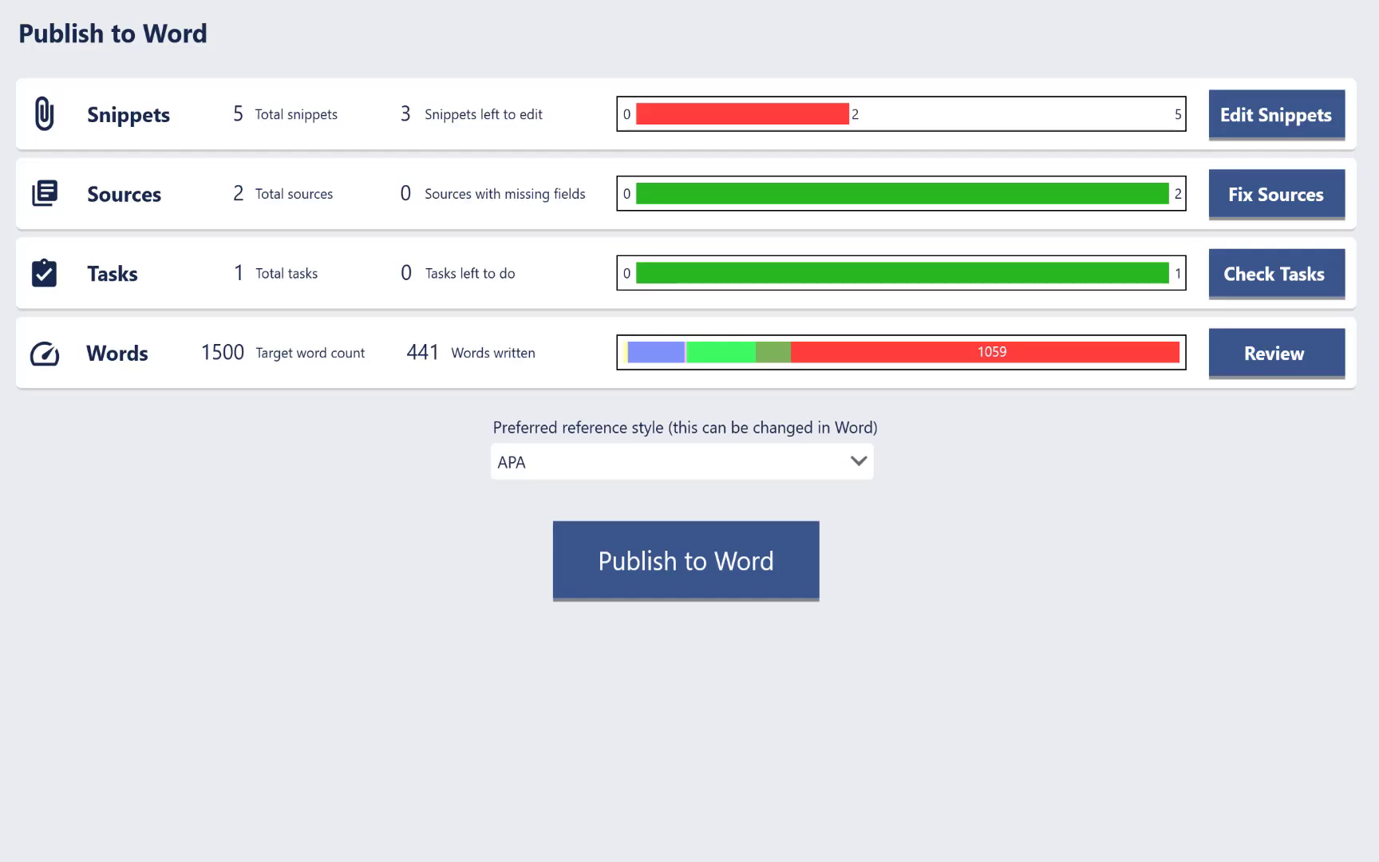
Step: Publish the project to Word with the APA reference style, saved in Downloads as "What is the most common form of heart disease."
{"action": "left_click", "coordinate": [785, 459]}
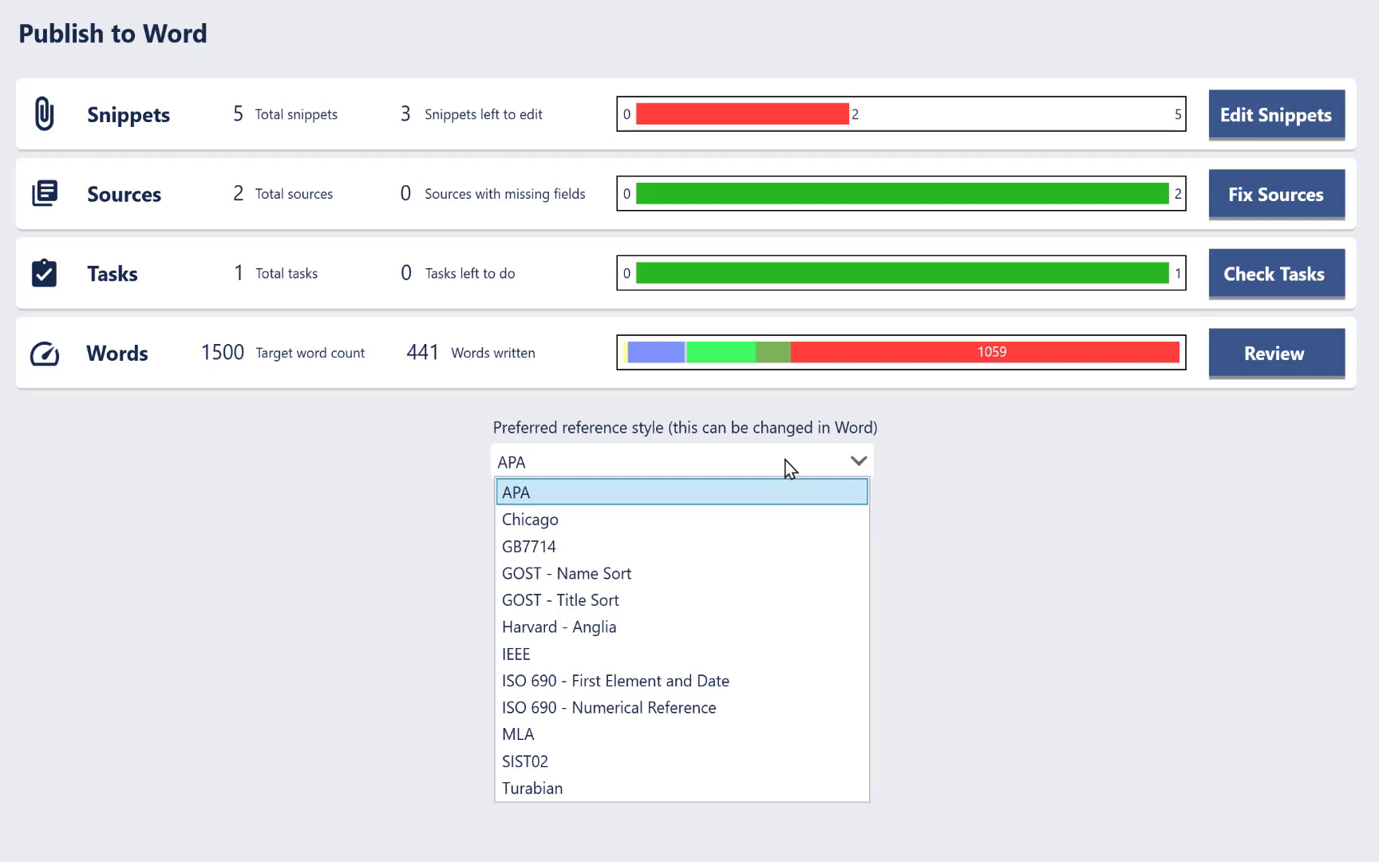
{"action": "left_click", "coordinate": [1032, 540]}
{"action": "left_click", "coordinate": [594, 568]}
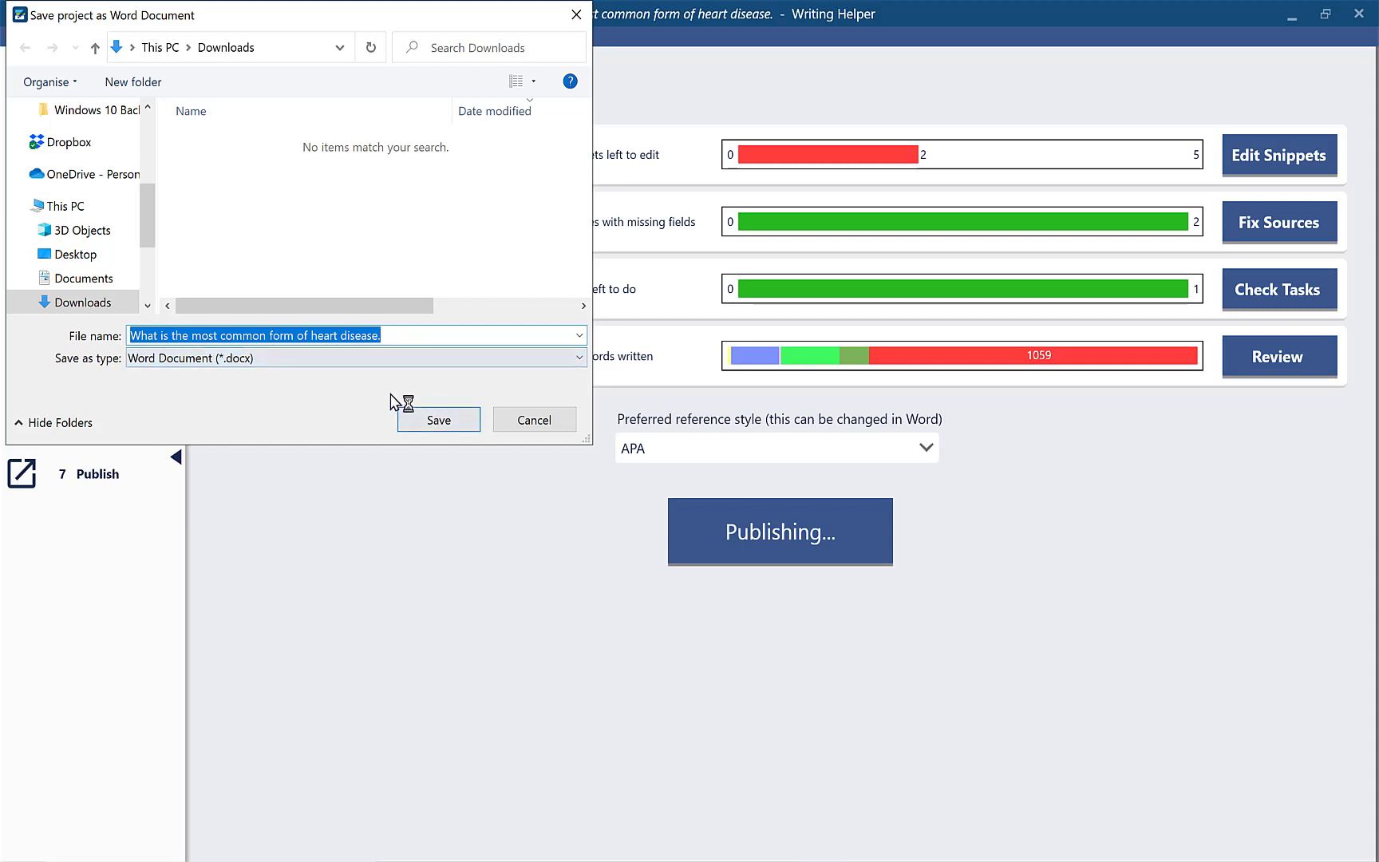
{"action": "left_click", "coordinate": [444, 426]}
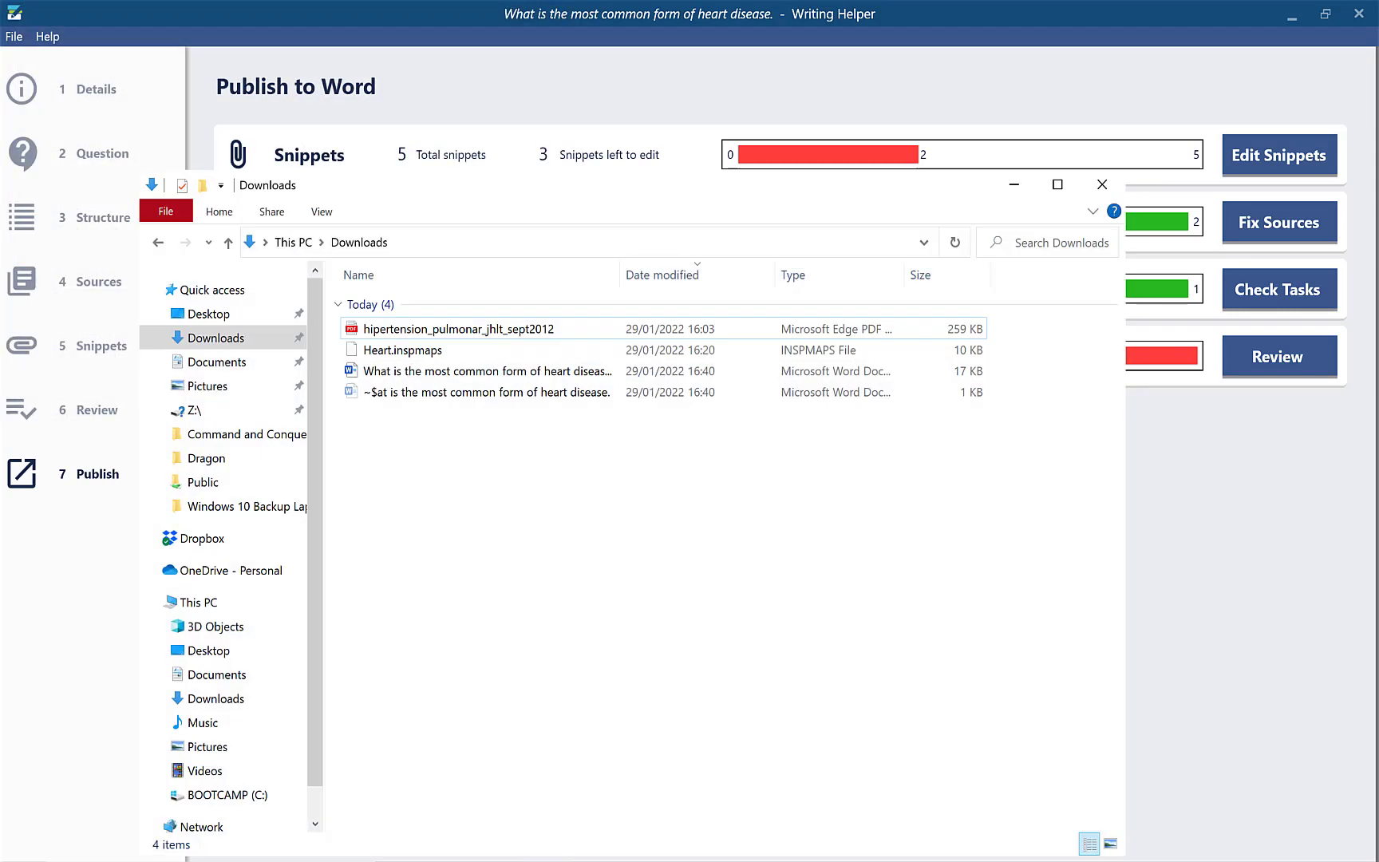
Step: Open the published document from Downloads in Word, and examine its contents, bibliography and reference tools
{"action": "left_click", "coordinate": [425, 369]}
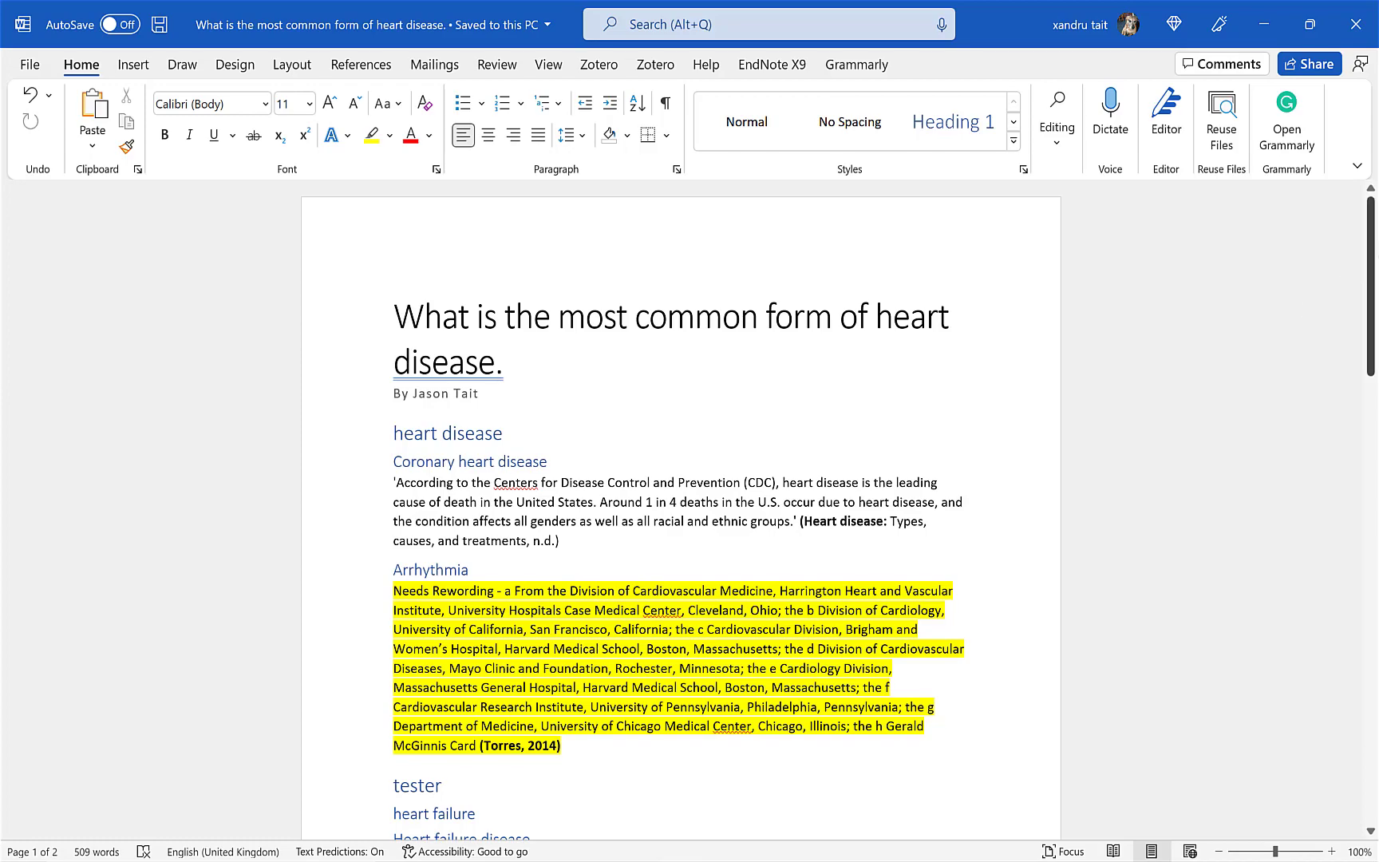
{"action": "left_click_drag", "start_coordinate": [1374, 238], "coordinate": [1358, 576]}
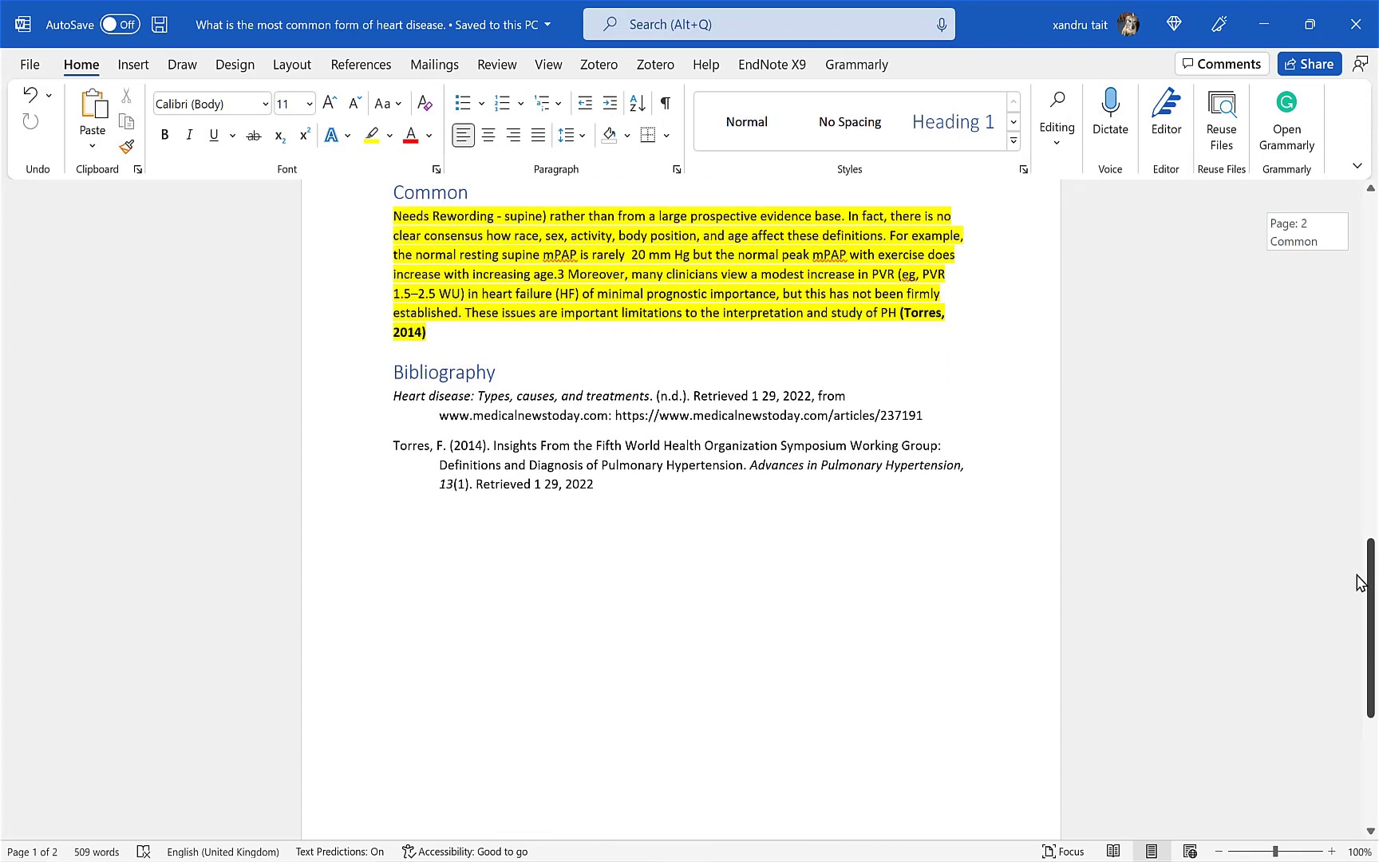
{"action": "left_click_drag", "start_coordinate": [1357, 576], "coordinate": [1357, 576]}
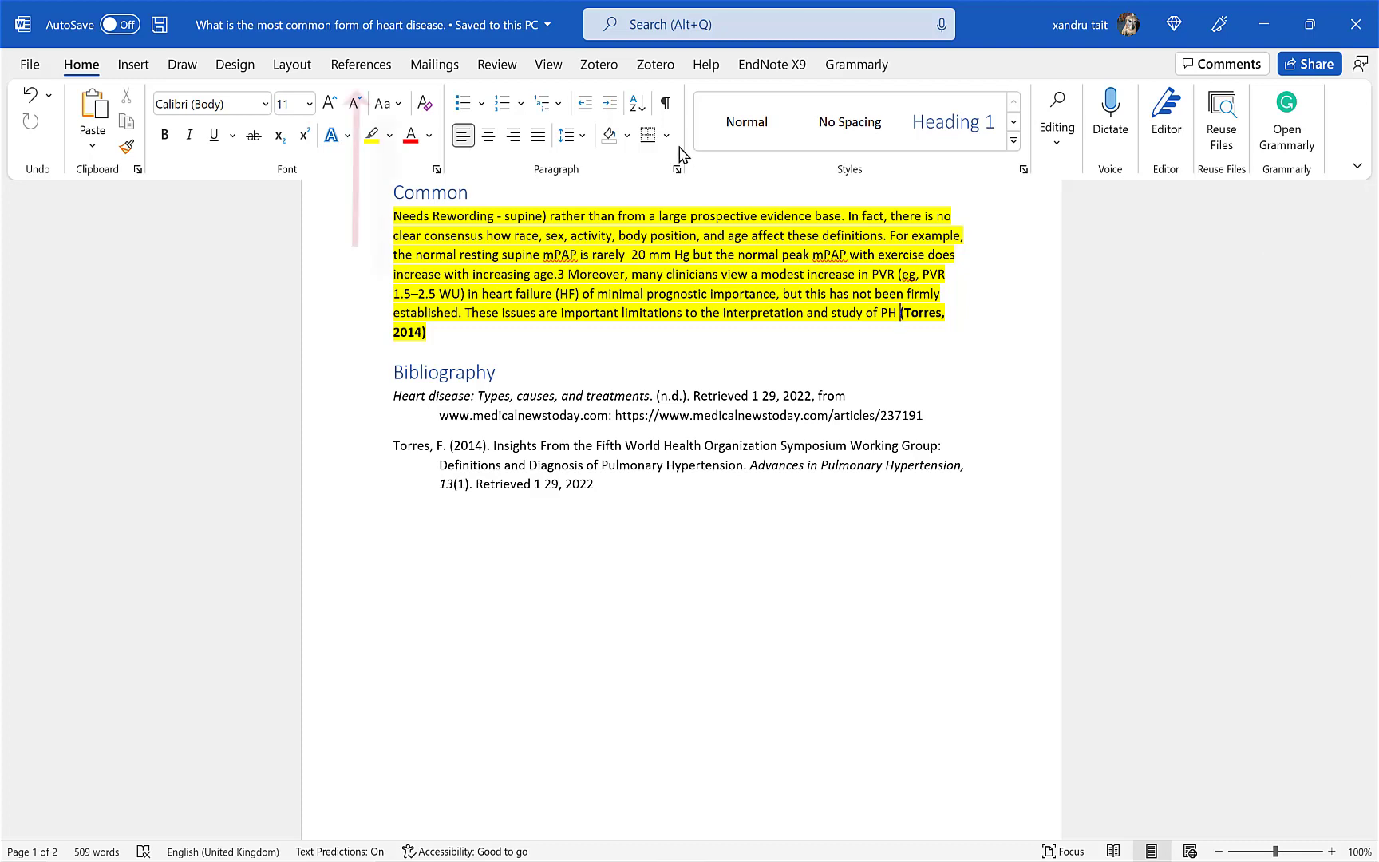
{"action": "left_click", "coordinate": [368, 67]}
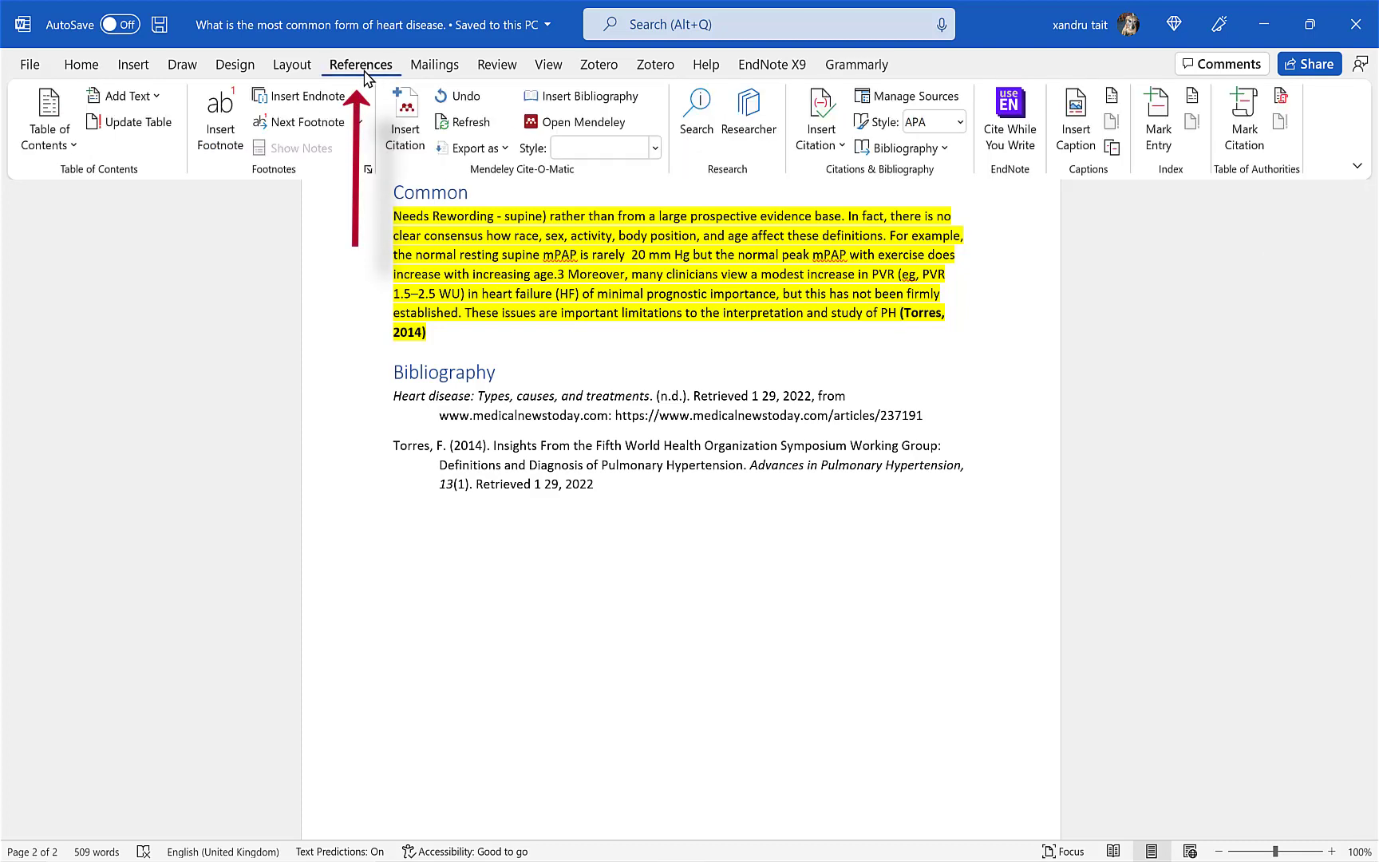
Step: Try the Harvard - Anglia 2008 citation style on the document, and set its style to APA7 Seventh Edition
{"action": "left_click", "coordinate": [959, 123]}
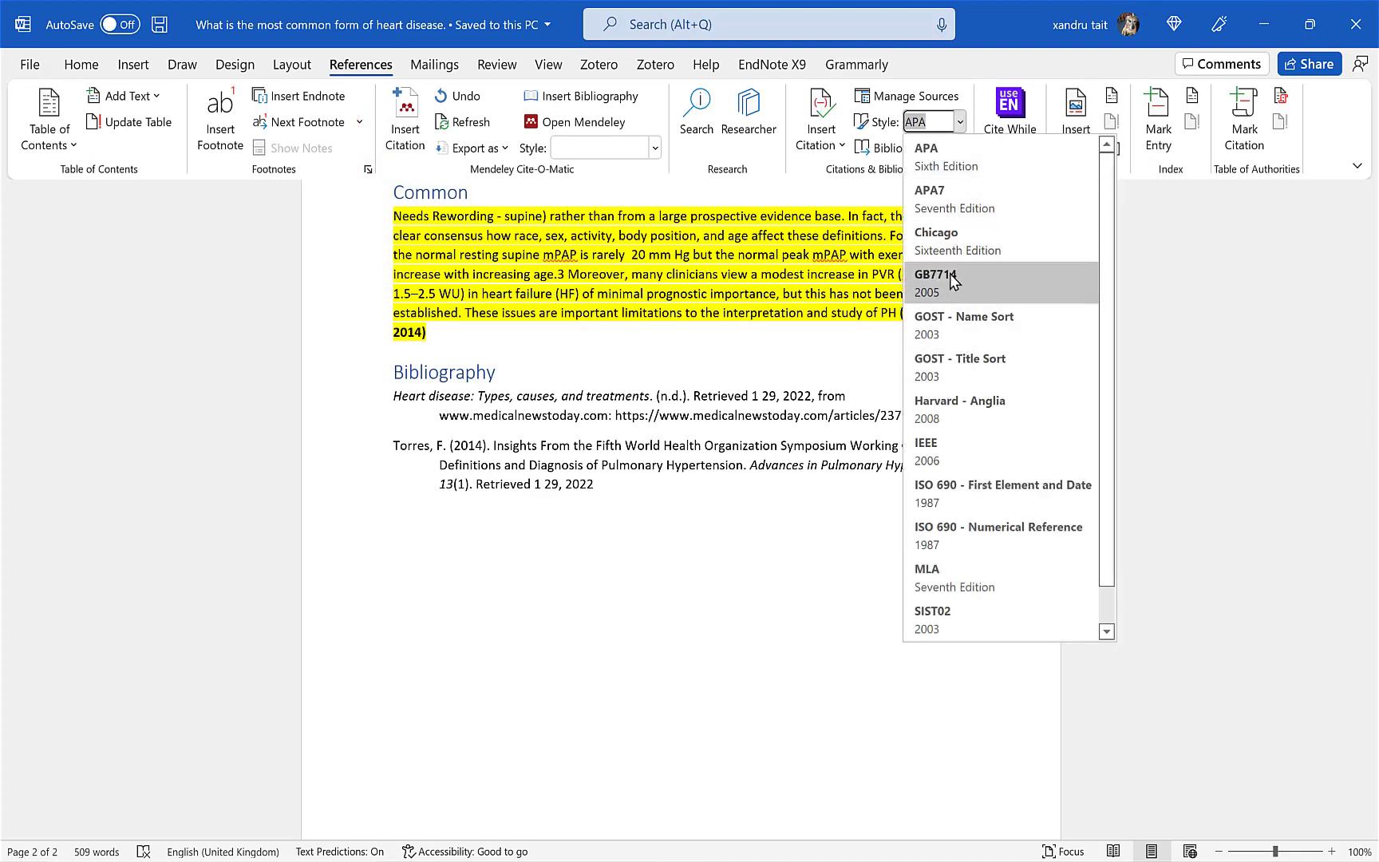
{"action": "left_click", "coordinate": [962, 405]}
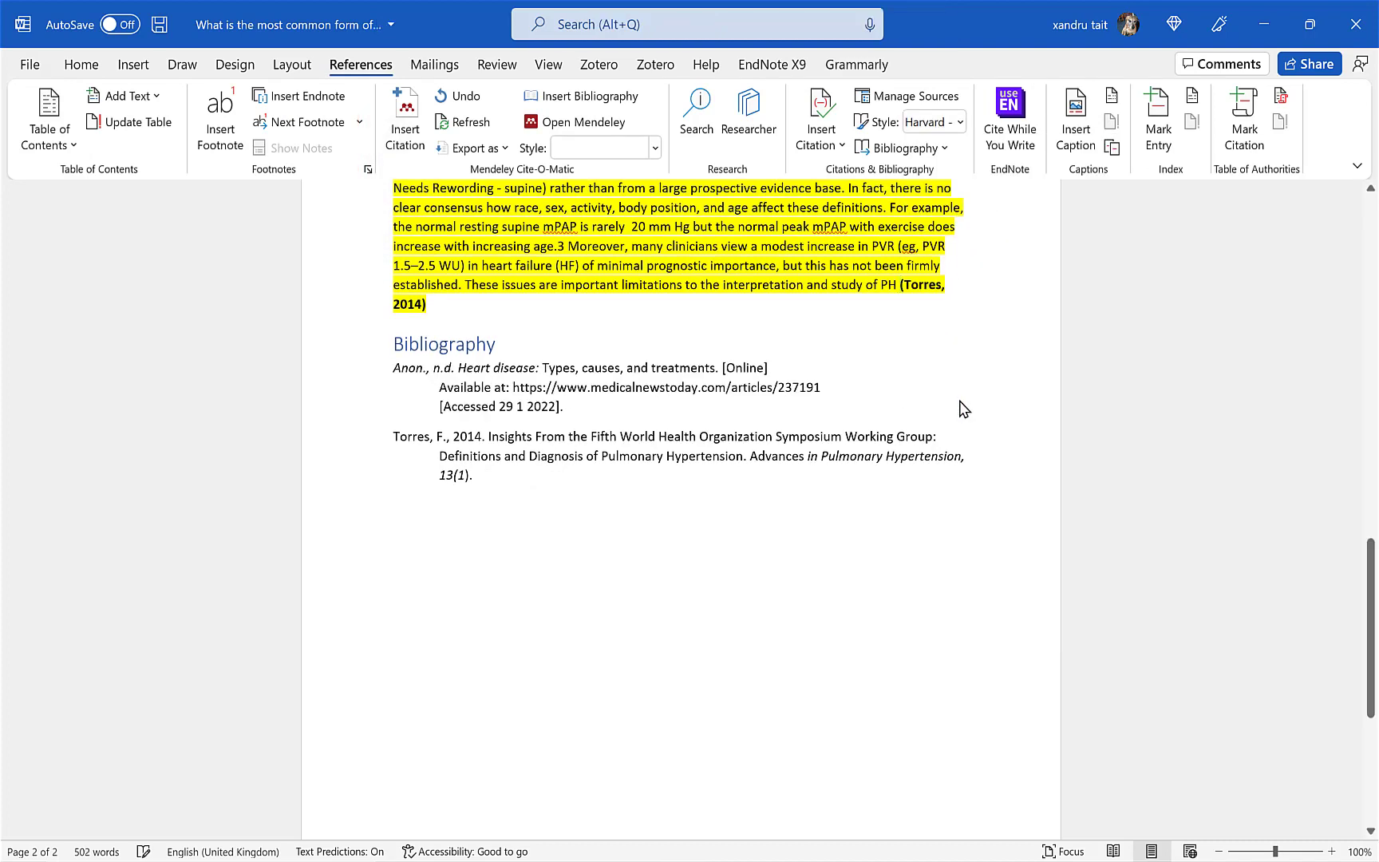
{"action": "left_click", "coordinate": [960, 122]}
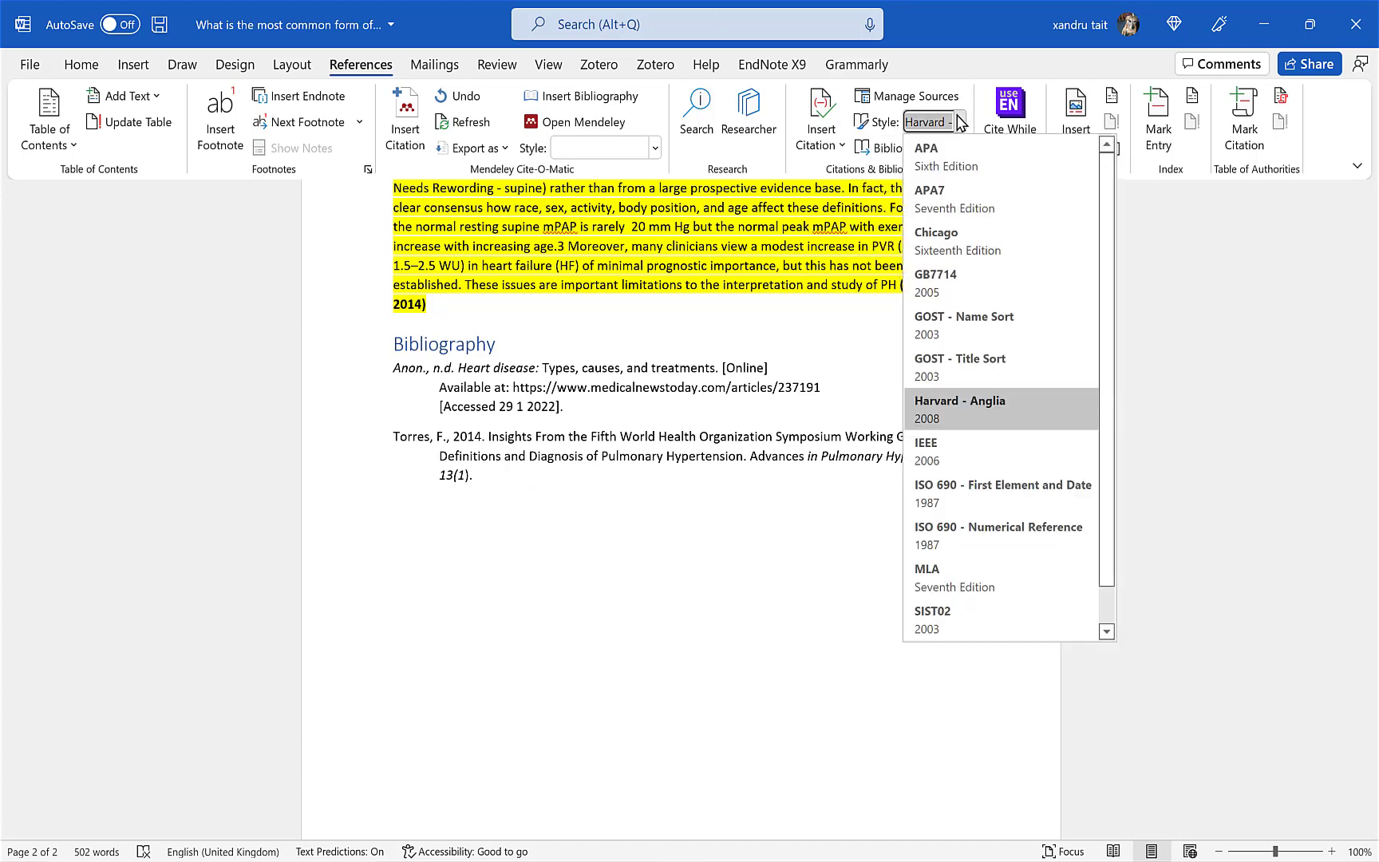
{"action": "left_click", "coordinate": [949, 201]}
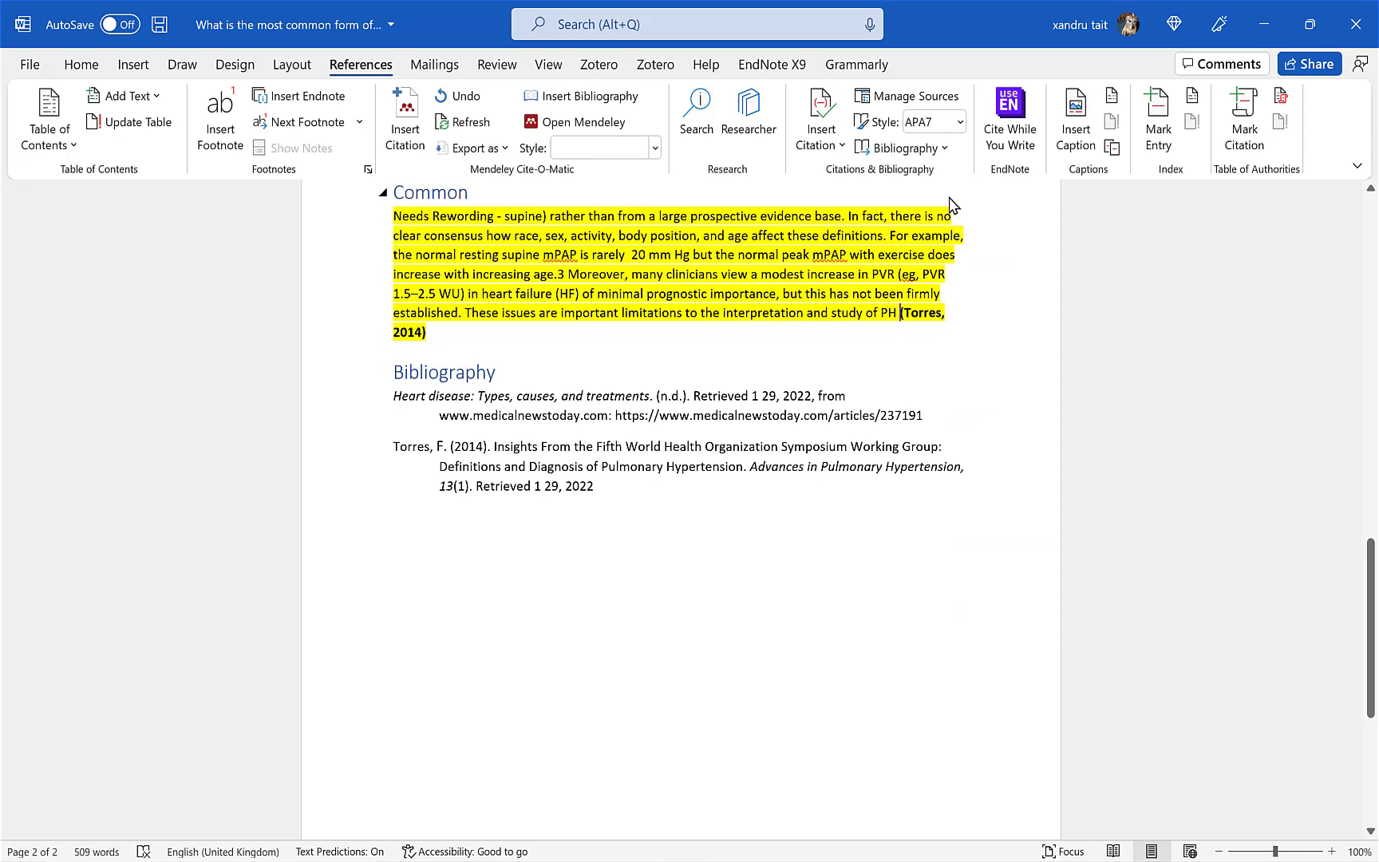
Step: Remove the yellow highlighting from all text in the document and clear the selection
{"action": "scroll", "coordinate": [950, 200], "scroll_direction": "up", "scroll_amount": 10}
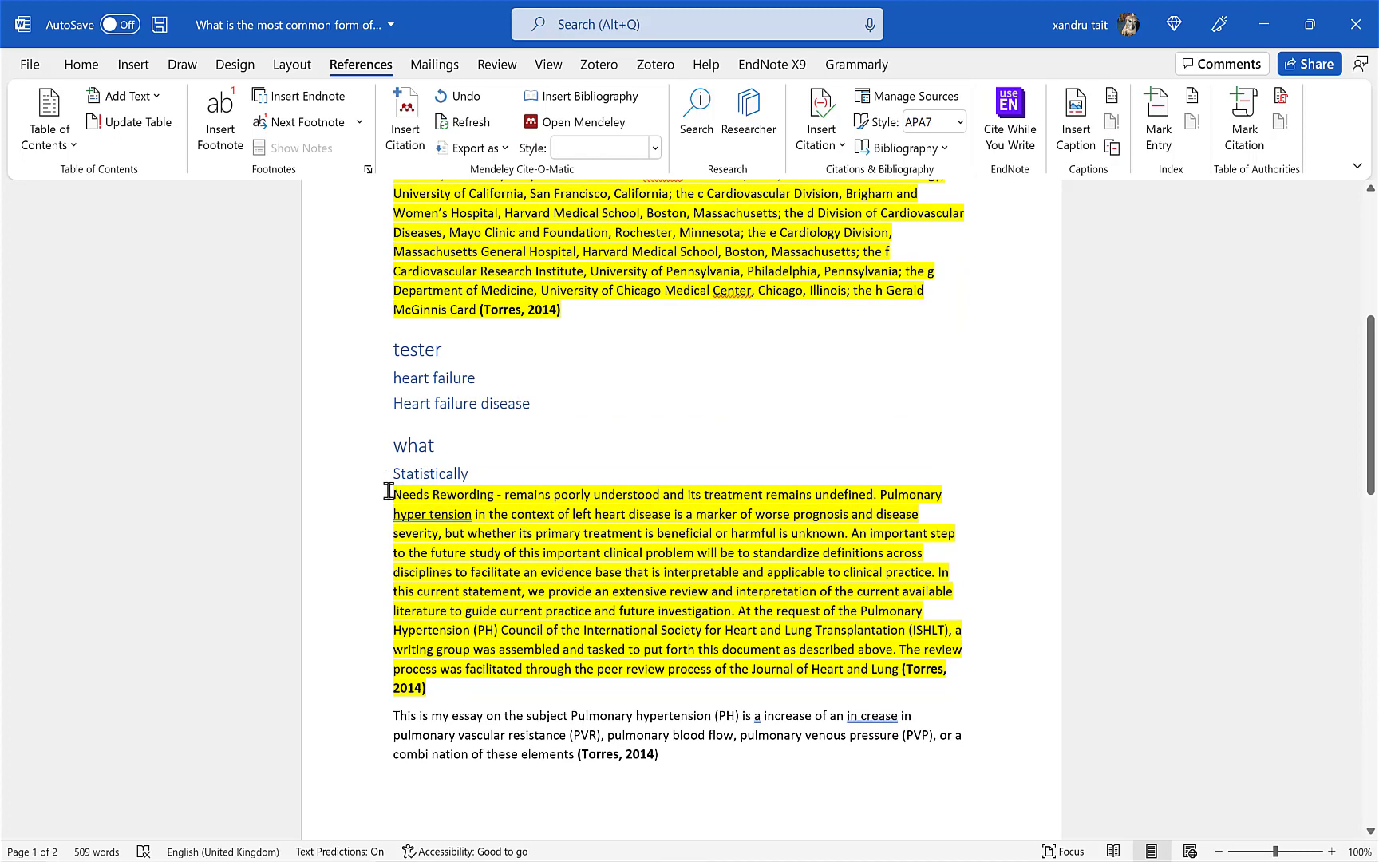
{"action": "key", "text": "ctrl+a"}
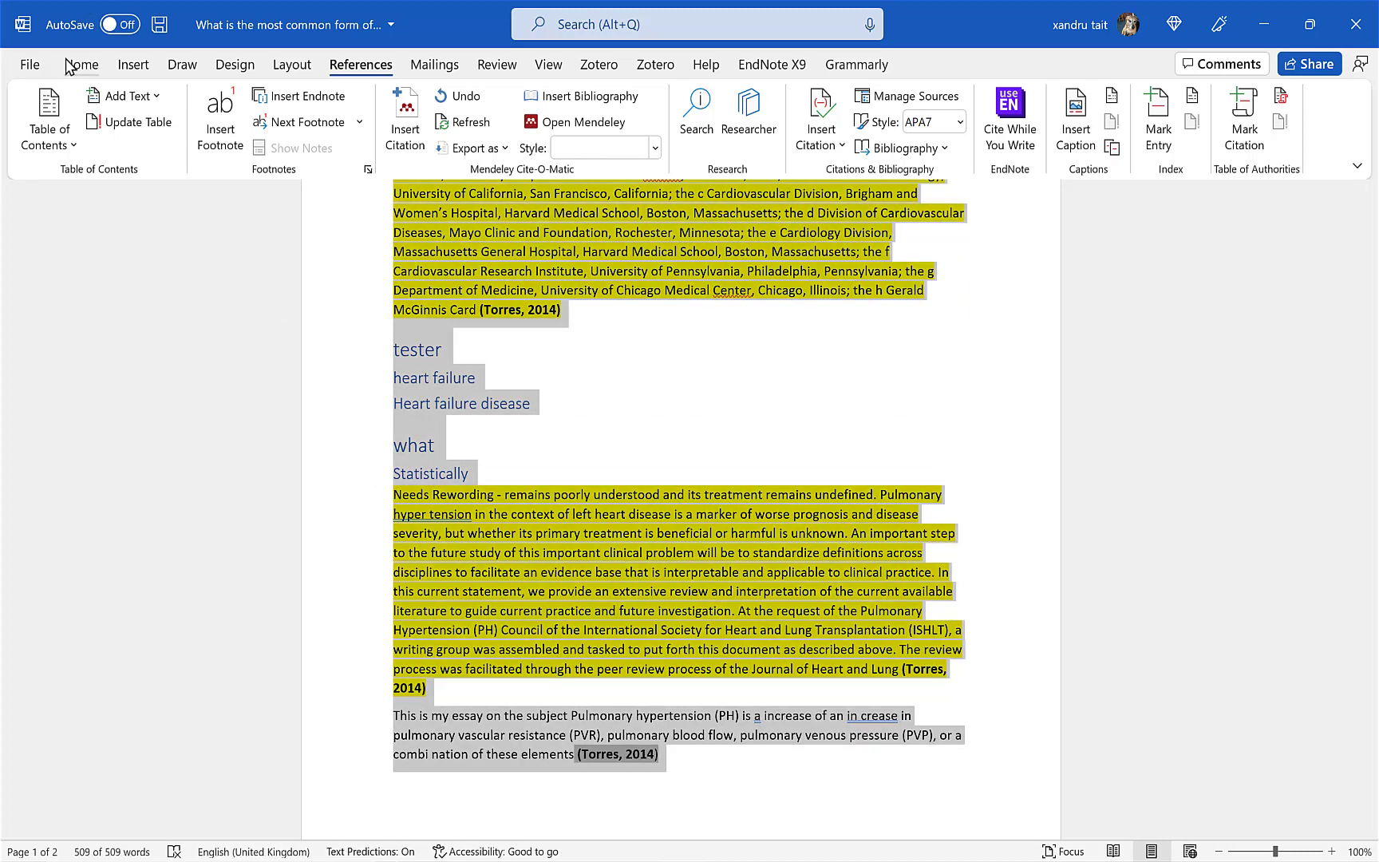
{"action": "left_click", "coordinate": [71, 67]}
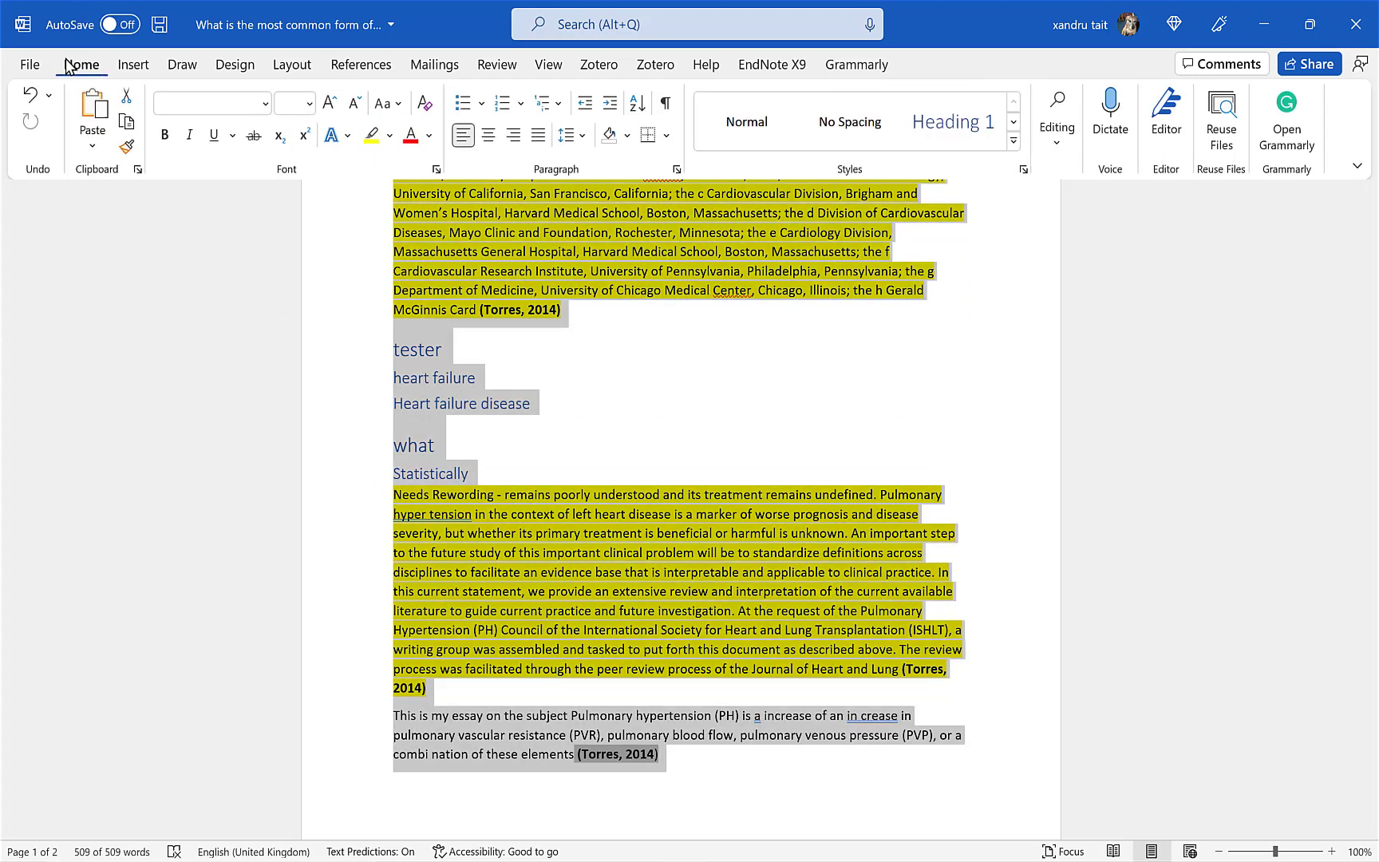
{"action": "left_click", "coordinate": [389, 142]}
{"action": "left_click", "coordinate": [390, 267]}
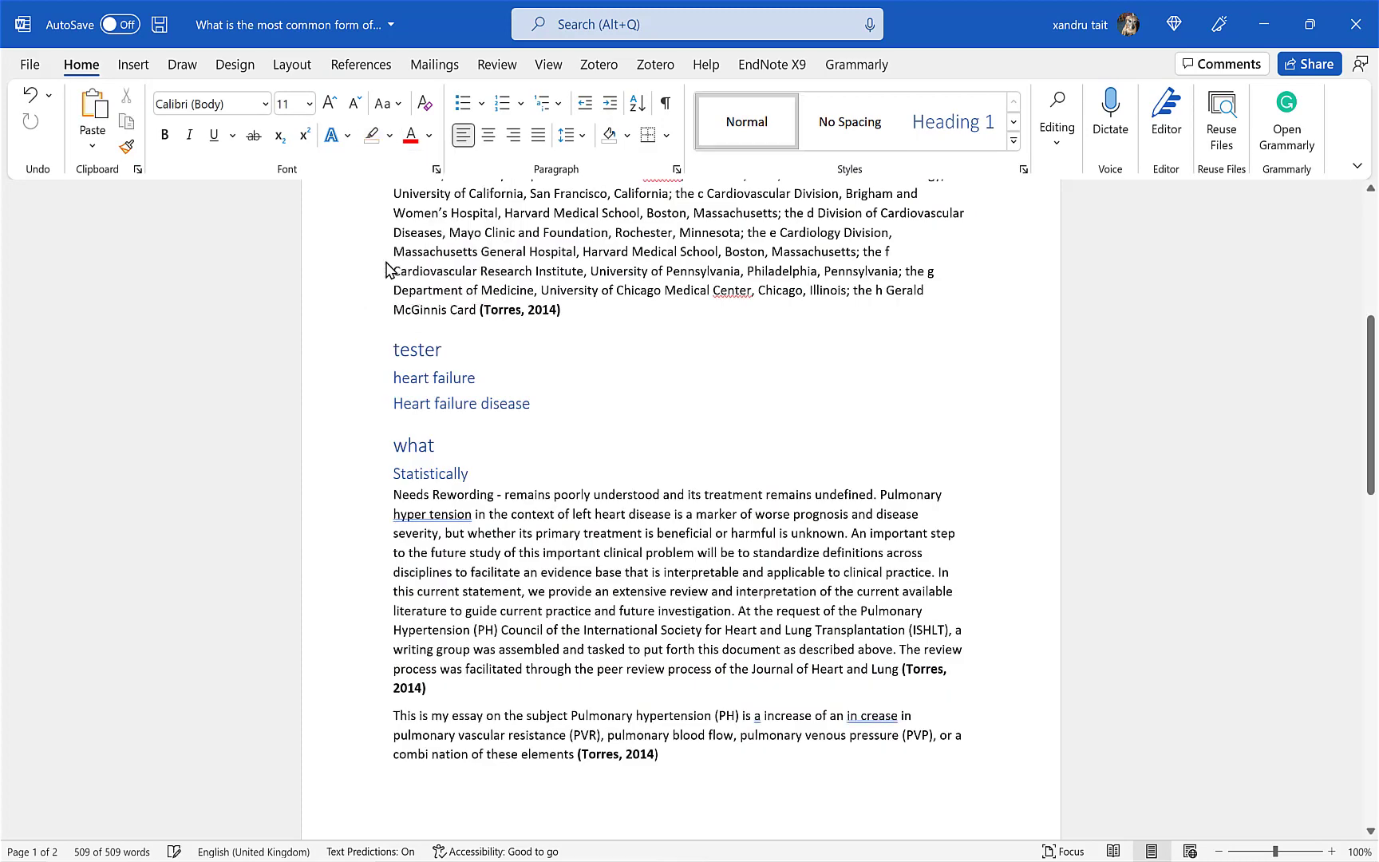
{"action": "left_click", "coordinate": [389, 272]}
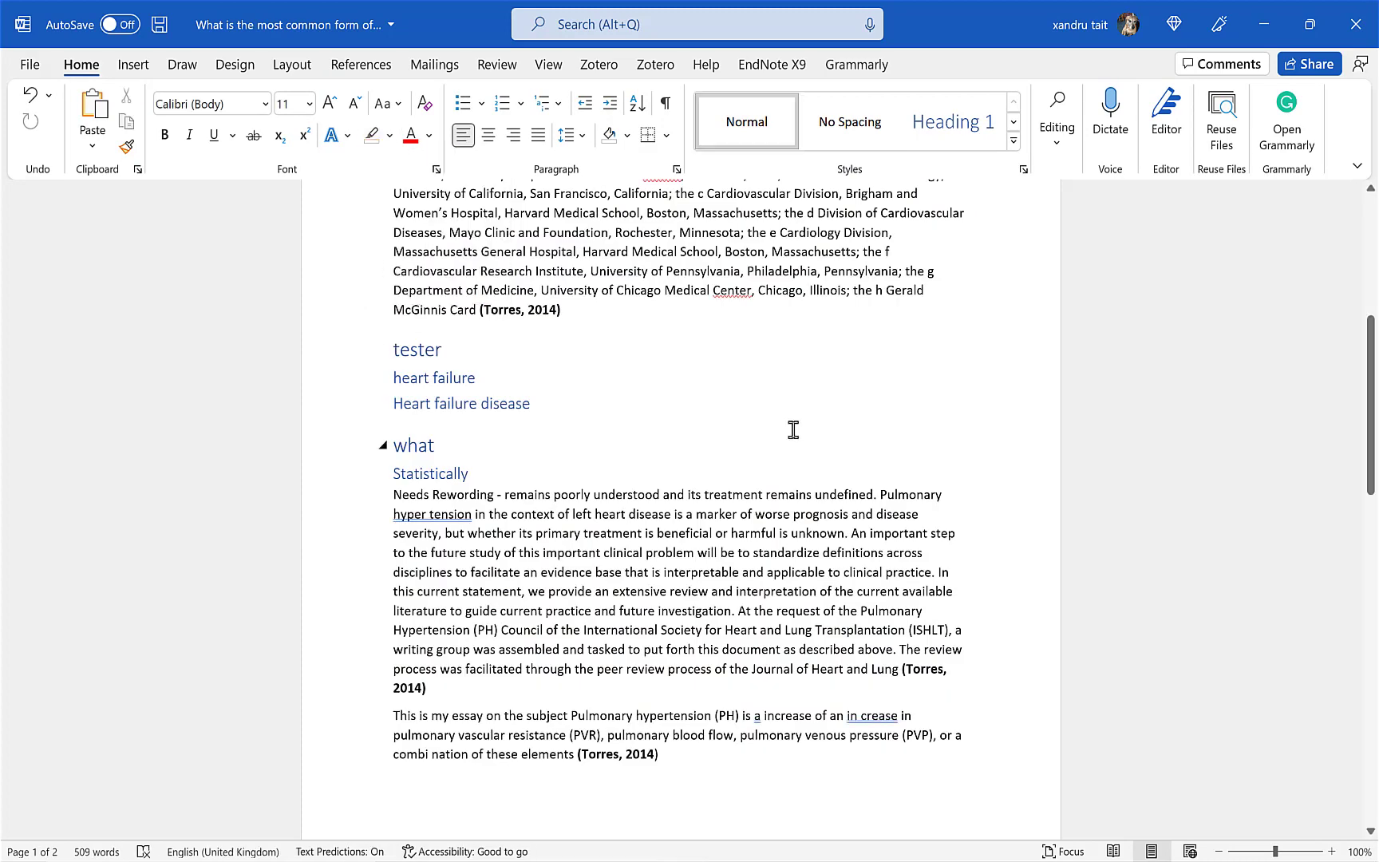